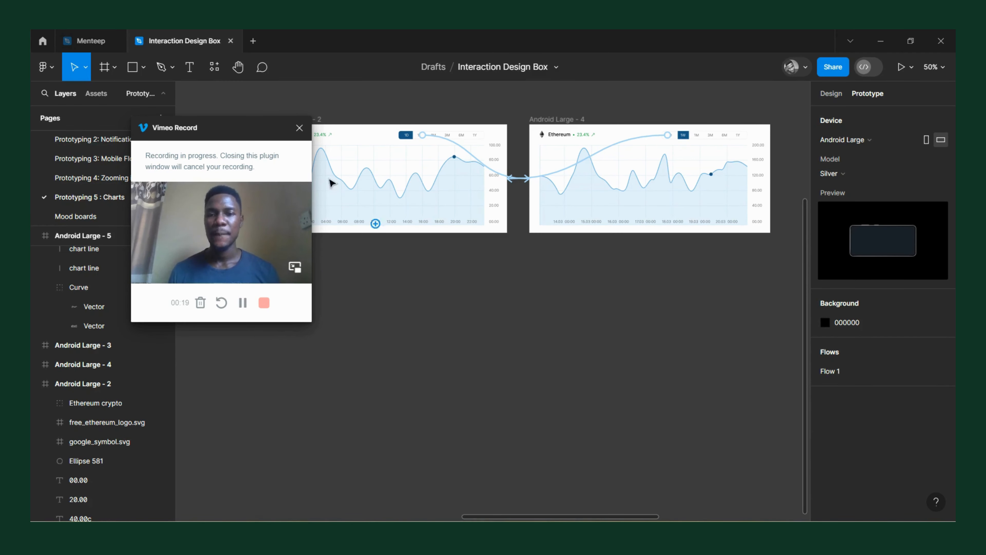
Step: Select the Android Large - 2 frame and open its prototype flow in the inline preview
{"action": "scroll", "coordinate": [427, 210], "scroll_direction": "left", "scroll_amount": 4}
{"action": "scroll", "coordinate": [445, 131], "scroll_direction": "up", "scroll_amount": 5, "text": "ctrl"}
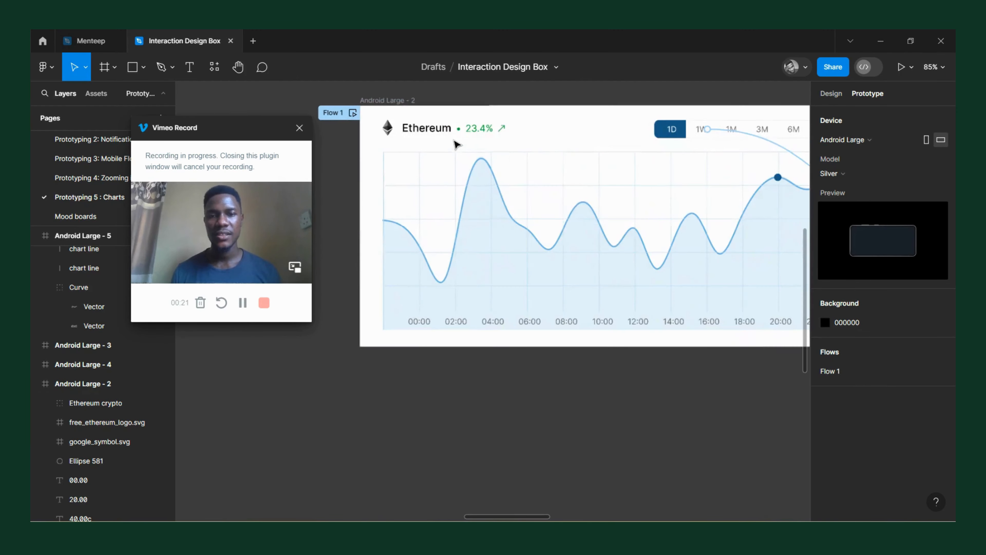
{"action": "scroll", "coordinate": [456, 144], "scroll_direction": "down", "scroll_amount": 4, "text": "ctrl"}
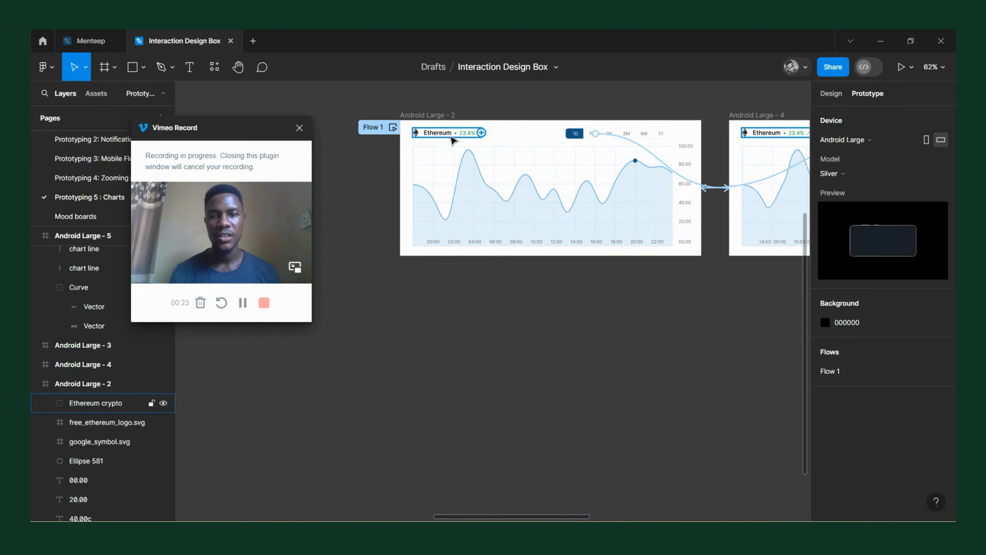
{"action": "left_click", "coordinate": [432, 117]}
{"action": "scroll", "coordinate": [433, 121], "scroll_direction": "down", "scroll_amount": 2, "text": "ctrl"}
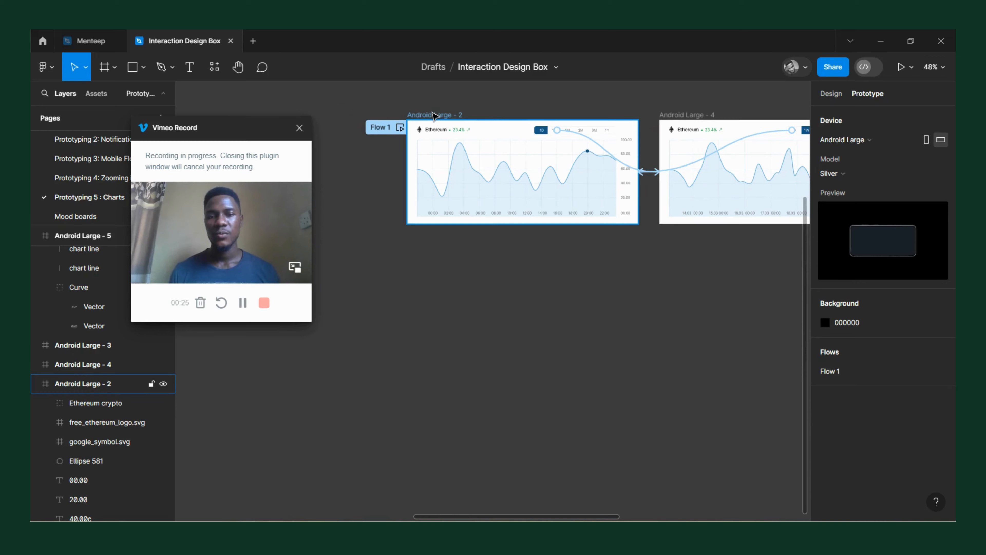
{"action": "key", "text": "Escape"}
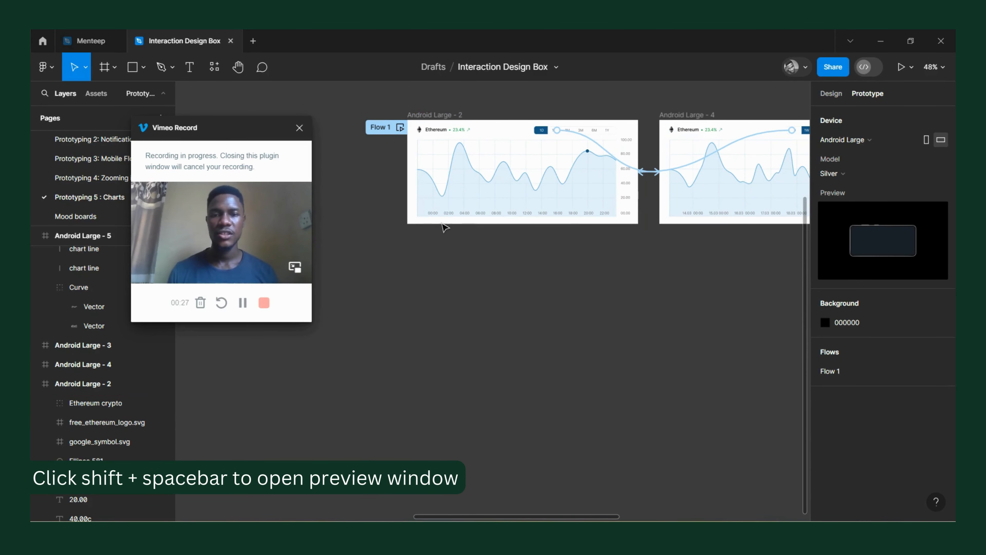
{"action": "left_click", "coordinate": [432, 115]}
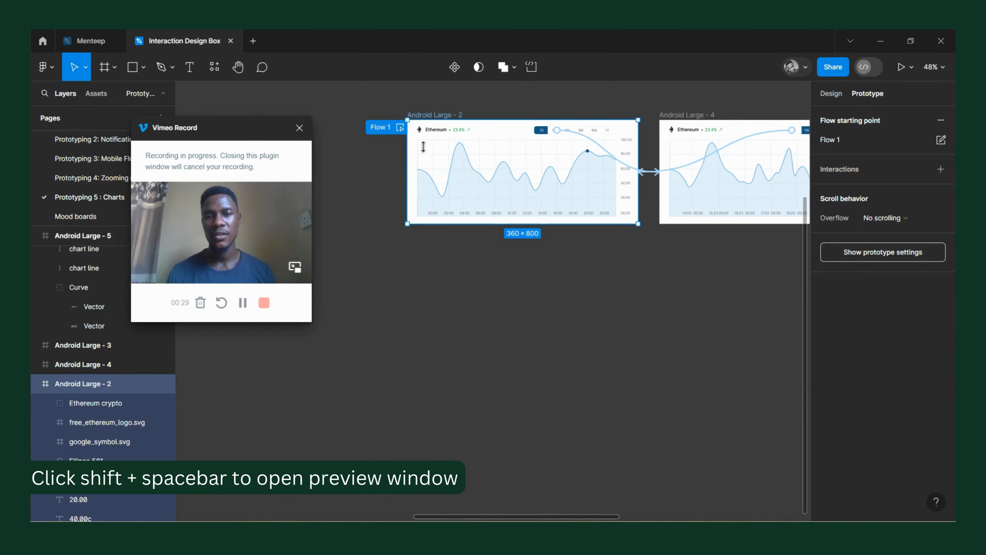
{"action": "key", "text": "shift+space"}
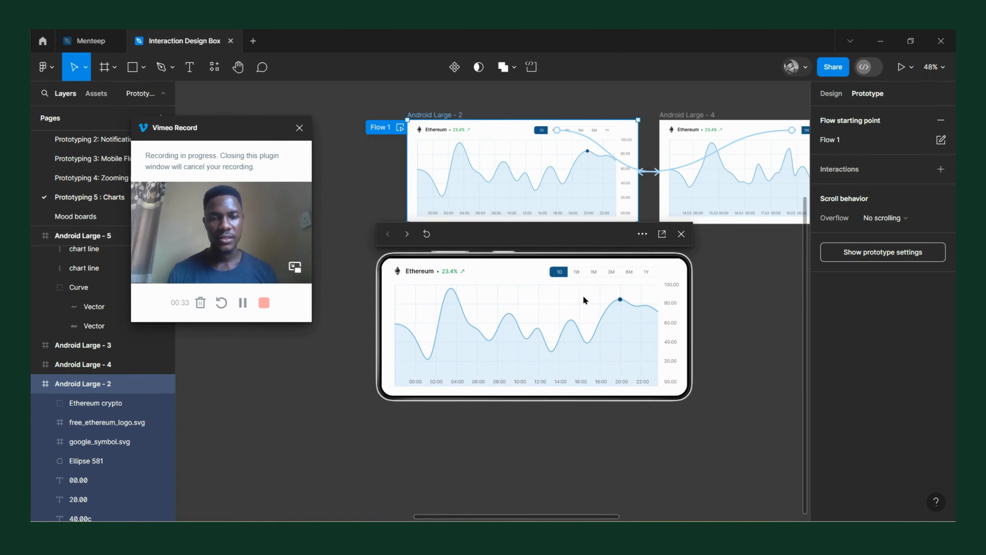
Step: Test the Ethereum chart preview by switching the time range to 1W and back to 1D, and close the preview
{"action": "left_click", "coordinate": [576, 273]}
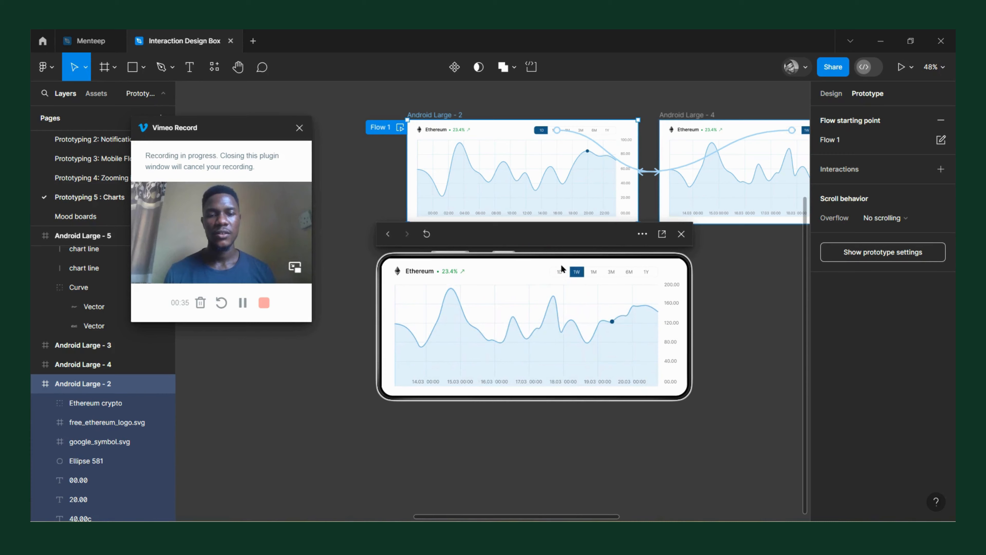
{"action": "left_click", "coordinate": [559, 272]}
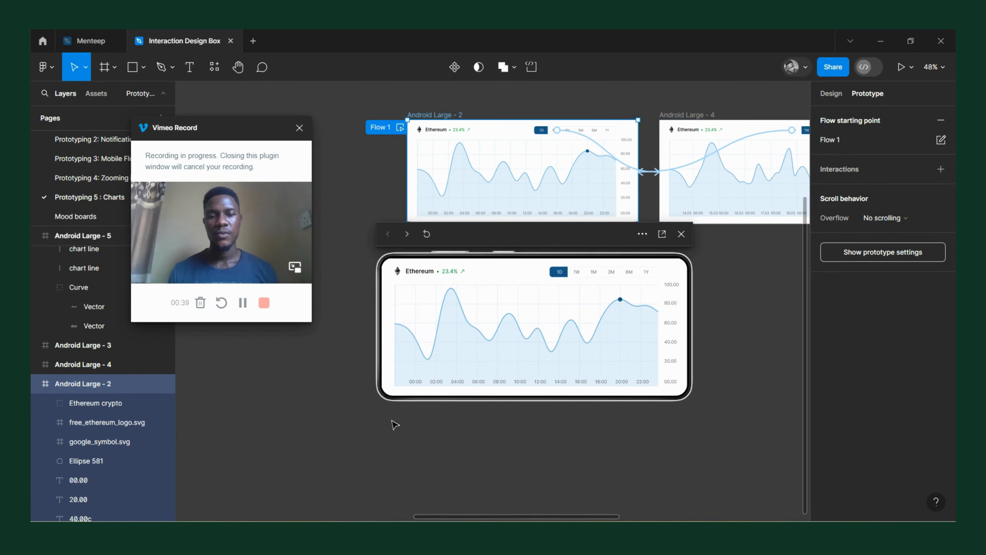
{"action": "left_click_drag", "start_coordinate": [621, 245], "coordinate": [580, 261]}
{"action": "key", "text": "shift+e"}
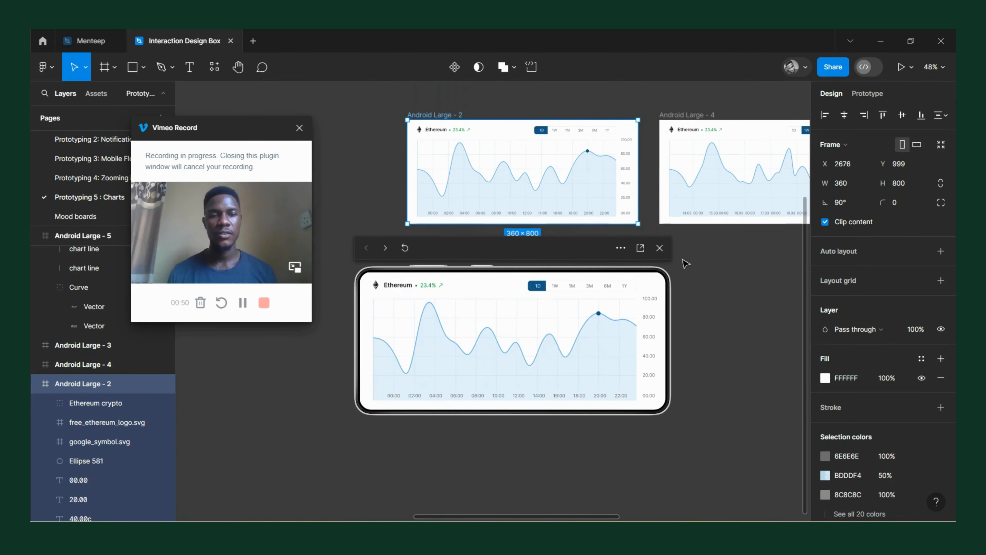
{"action": "left_click", "coordinate": [660, 248]}
{"action": "left_click", "coordinate": [580, 309]}
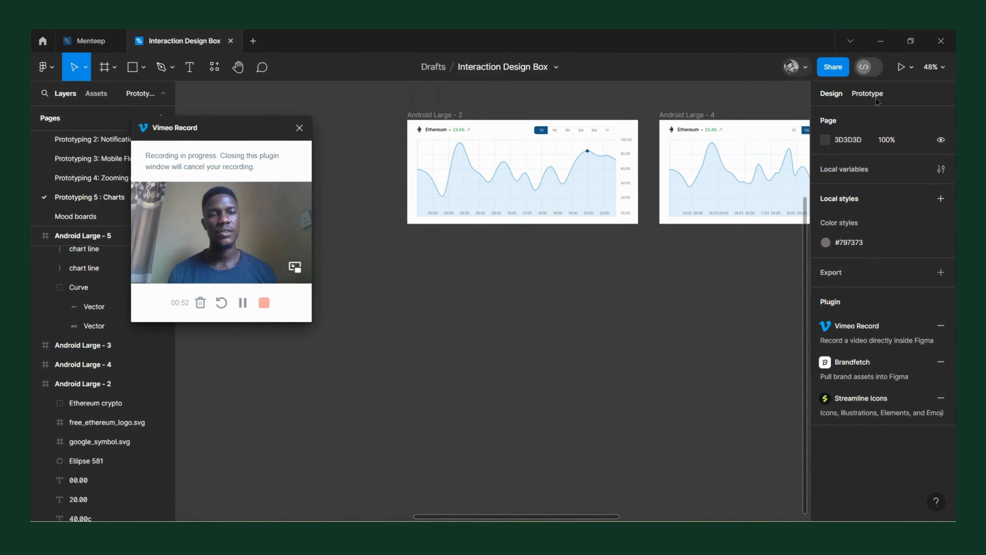
Step: Compare the portrait and landscape device orientations in the prototype preview, leave the device on landscape, and close the preview
{"action": "left_click", "coordinate": [870, 94]}
{"action": "left_click", "coordinate": [928, 141]}
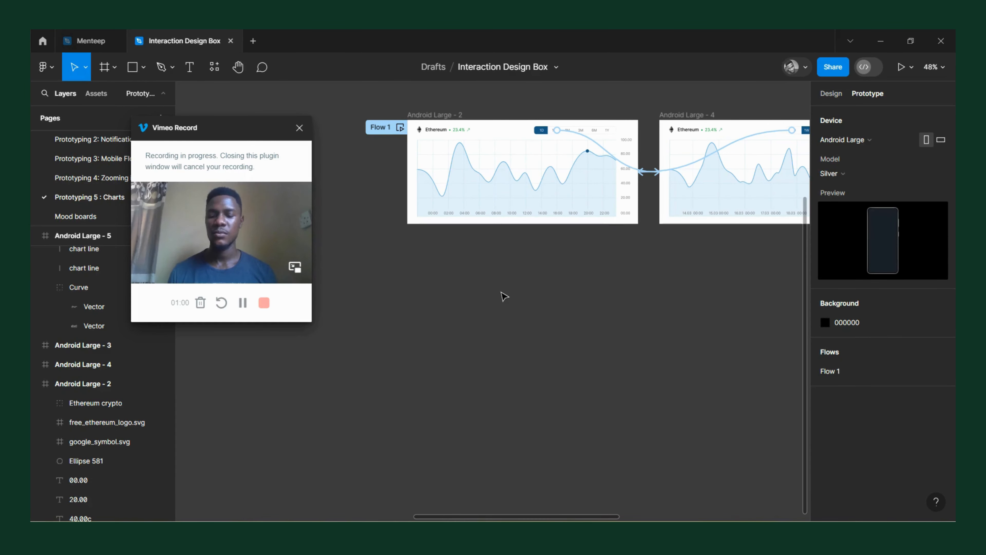
{"action": "key", "text": "shift+space"}
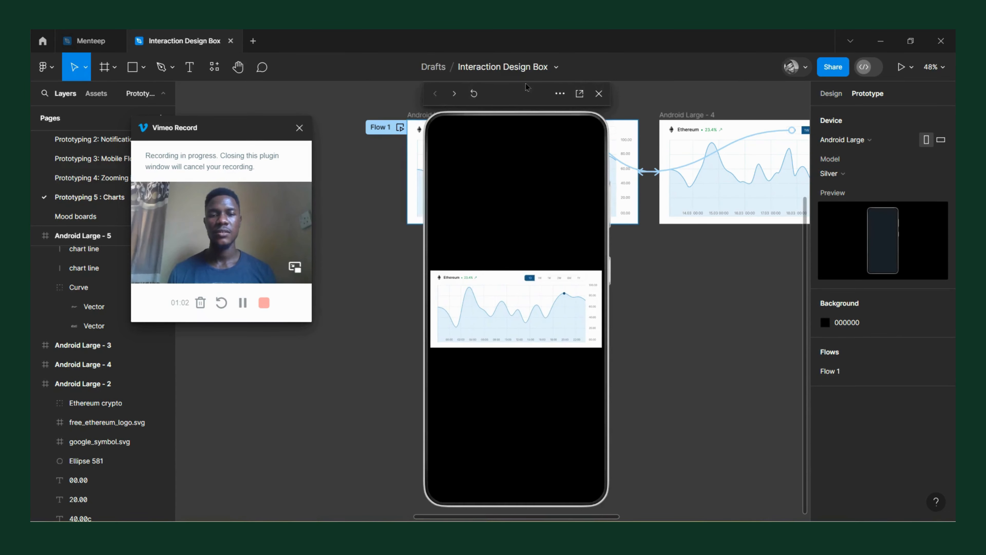
{"action": "left_click", "coordinate": [942, 140]}
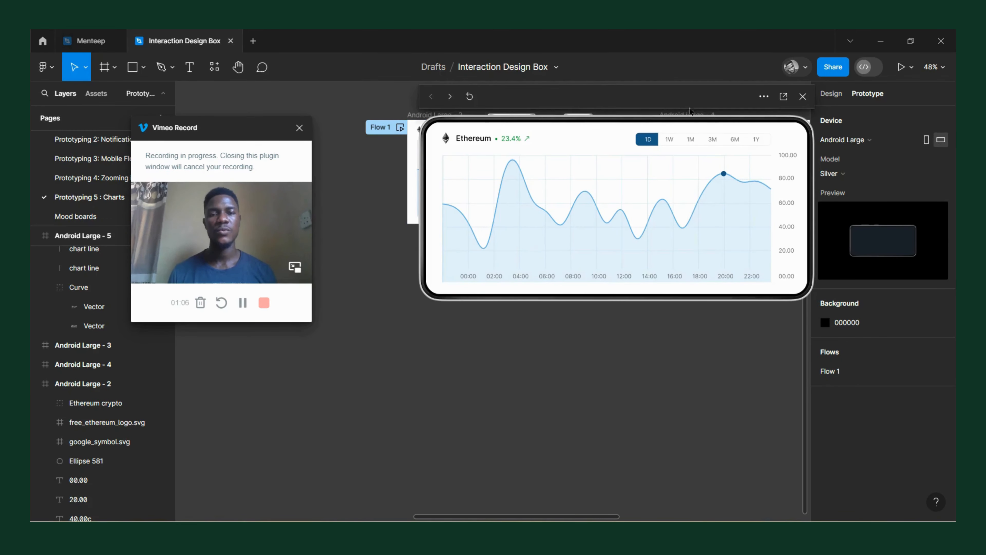
{"action": "left_click_drag", "start_coordinate": [694, 109], "coordinate": [632, 206]}
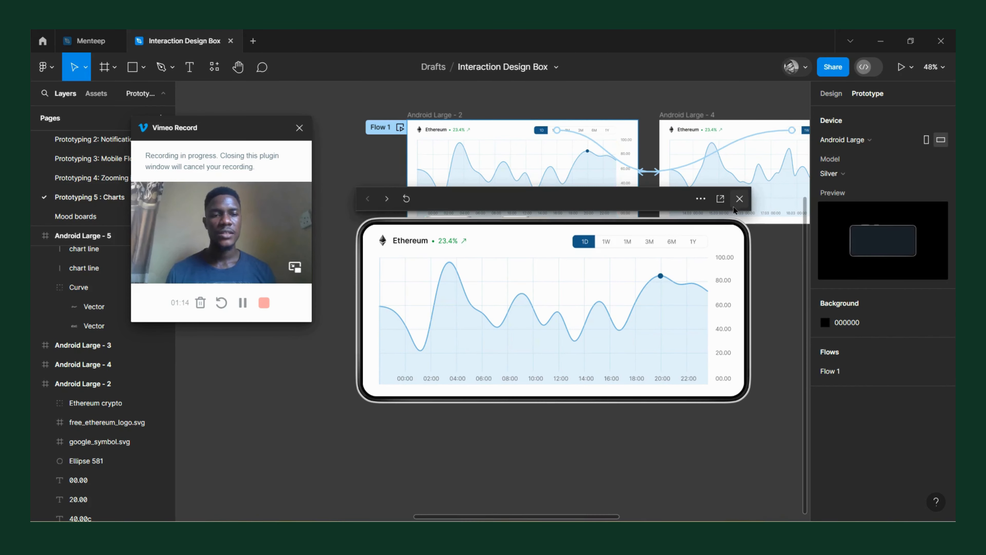
{"action": "left_click", "coordinate": [740, 201]}
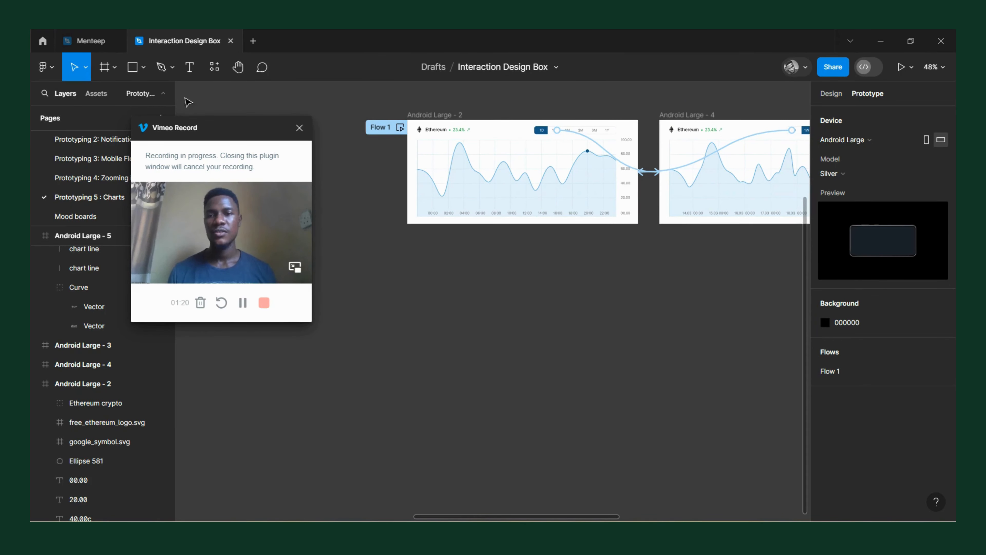
Step: Add an Android Large frame (360 × 800) and place it below the Android Large - 2 frame
{"action": "left_click", "coordinate": [104, 76]}
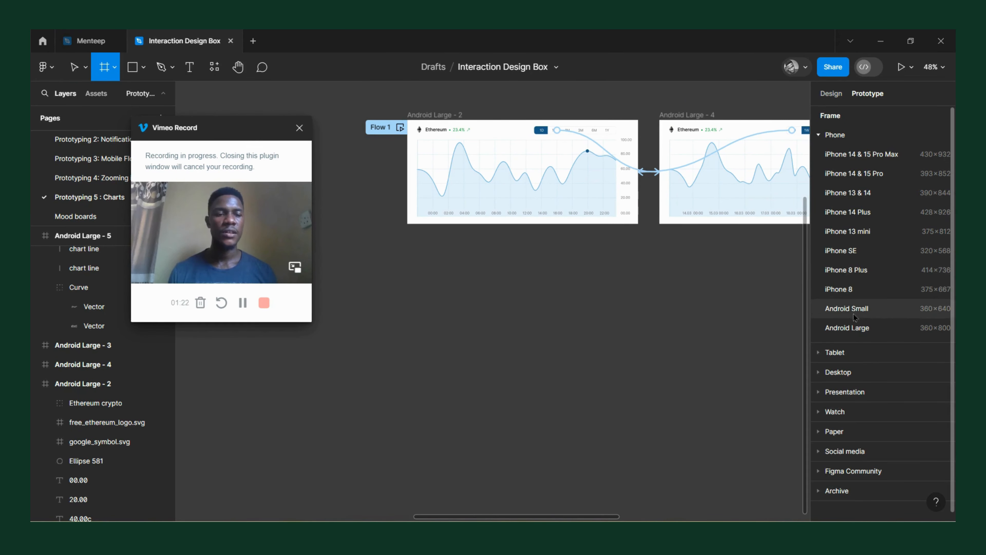
{"action": "left_click", "coordinate": [839, 328]}
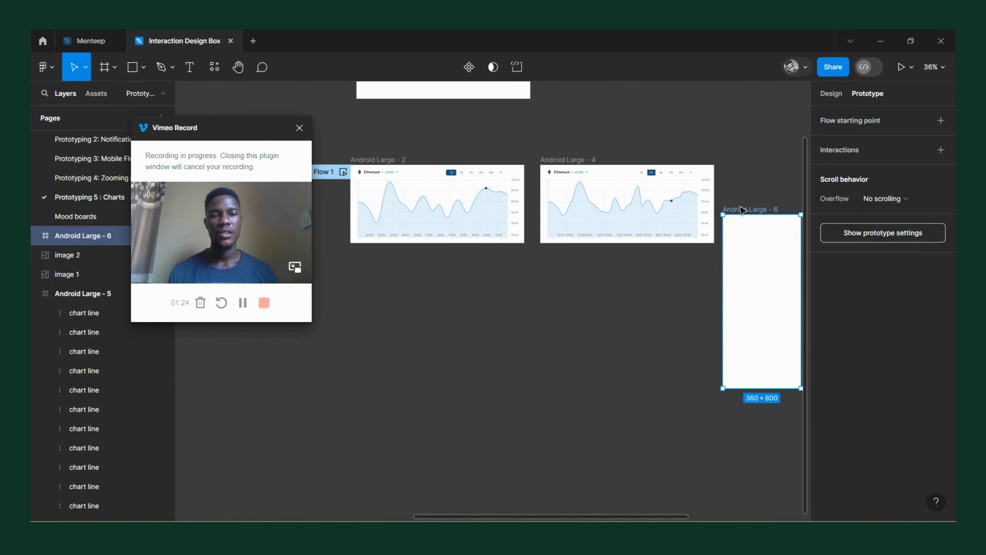
{"action": "left_click_drag", "start_coordinate": [742, 213], "coordinate": [370, 291]}
{"action": "scroll", "coordinate": [447, 289], "scroll_direction": "left", "scroll_amount": 3}
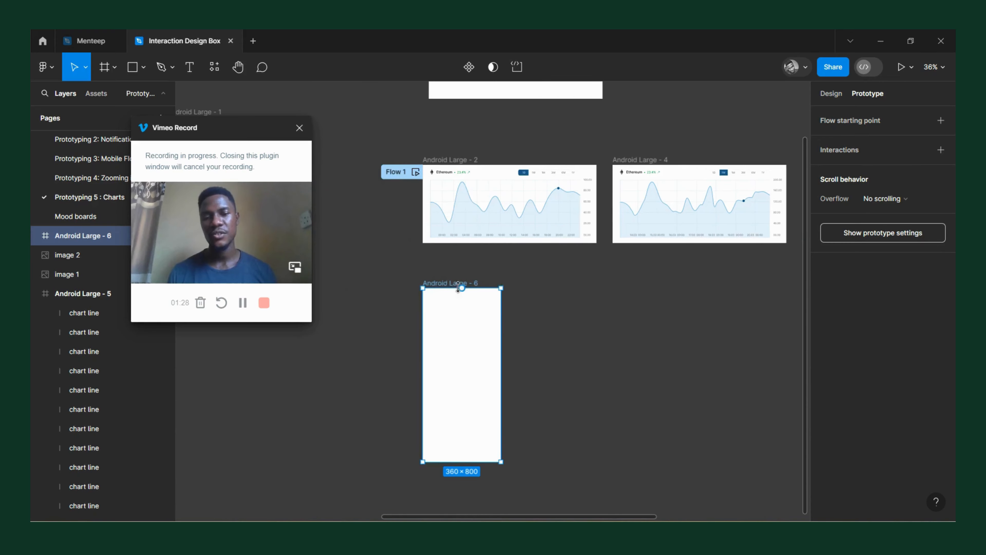
Step: Rotate the new Android Large frame 90° into landscape and reposition it at about X 2631, Y 1711
{"action": "scroll", "coordinate": [462, 295], "scroll_direction": "down", "scroll_amount": 5}
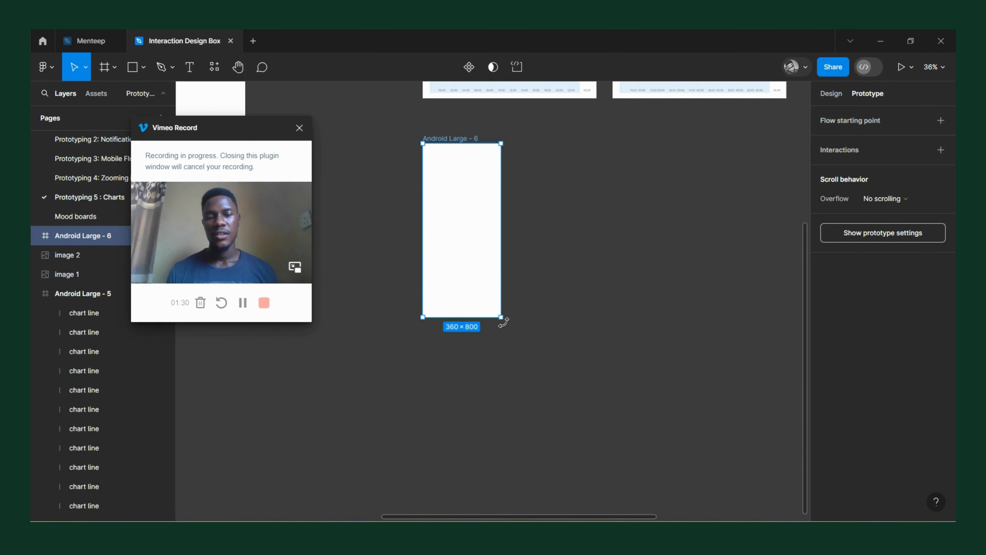
{"action": "left_click_drag", "start_coordinate": [546, 273], "coordinate": [574, 177]}
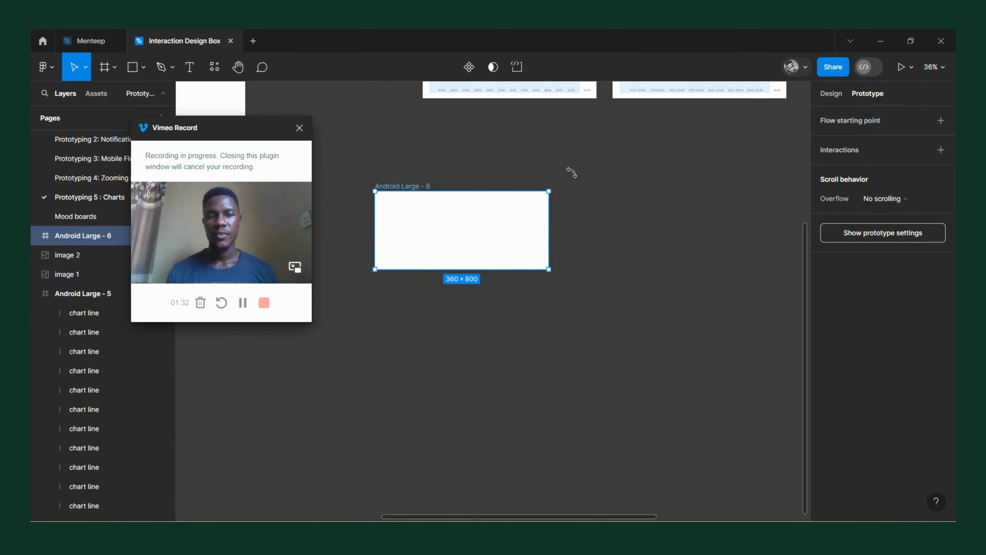
{"action": "left_click", "coordinate": [832, 93]}
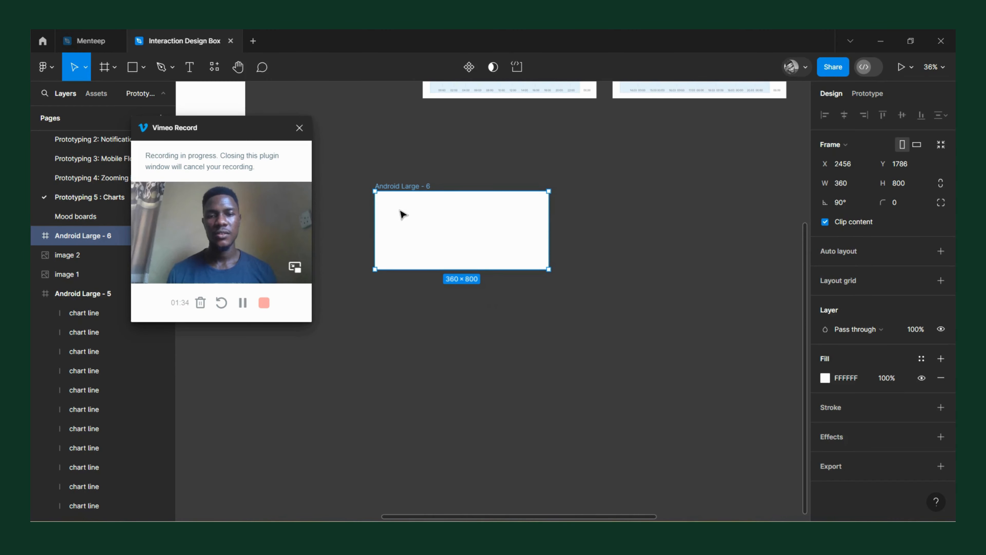
{"action": "mouse_move", "coordinate": [525, 221]}
{"action": "left_mouse_down"}
{"action": "mouse_move", "coordinate": [533, 216]}
{"action": "mouse_move", "coordinate": [524, 210]}
{"action": "left_mouse_up"}
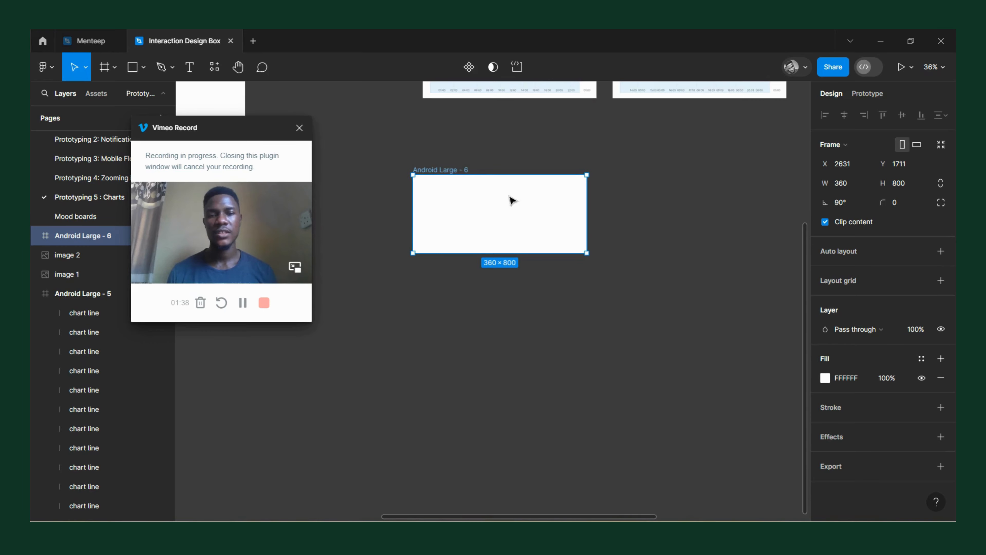
Step: Examine the Ethereum chart design in Android Large - 2, including its header, range selector, grid, curve and axis labels
{"action": "scroll", "coordinate": [511, 200], "scroll_direction": "up", "scroll_amount": 3}
{"action": "scroll", "coordinate": [480, 220], "scroll_direction": "up", "scroll_amount": 2}
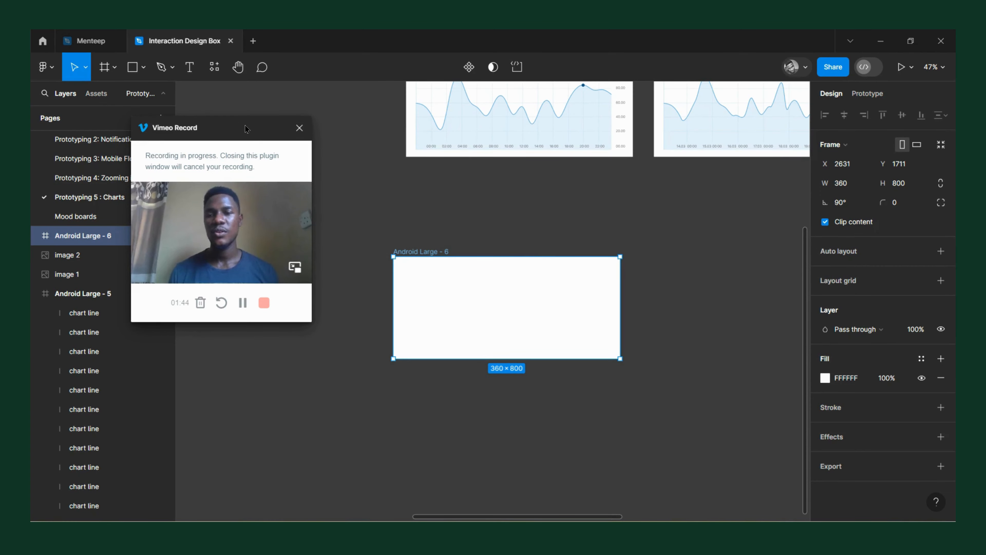
{"action": "left_click_drag", "start_coordinate": [244, 140], "coordinate": [274, 248]}
{"action": "scroll", "coordinate": [505, 234], "scroll_direction": "up", "scroll_amount": 5}
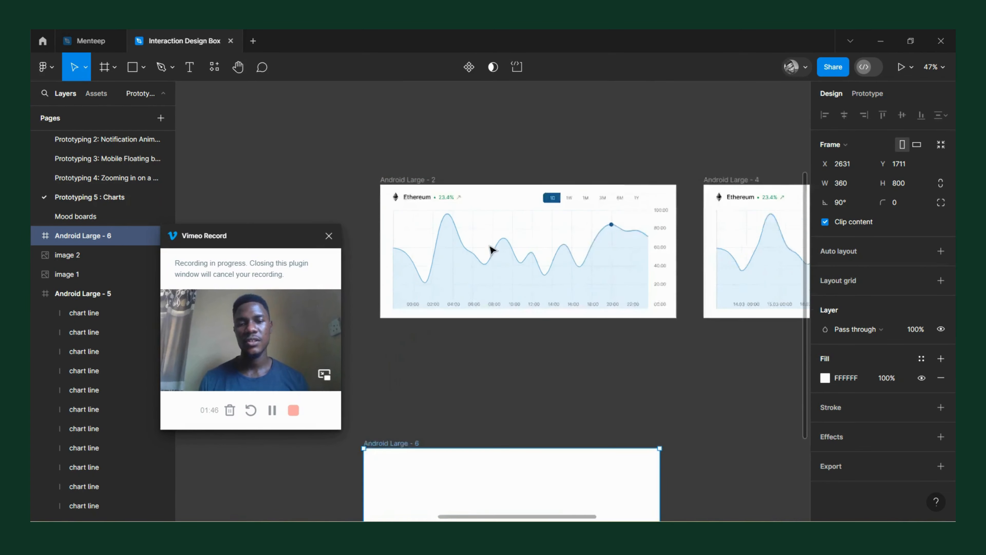
{"action": "scroll", "coordinate": [495, 242], "scroll_direction": "left", "scroll_amount": 3}
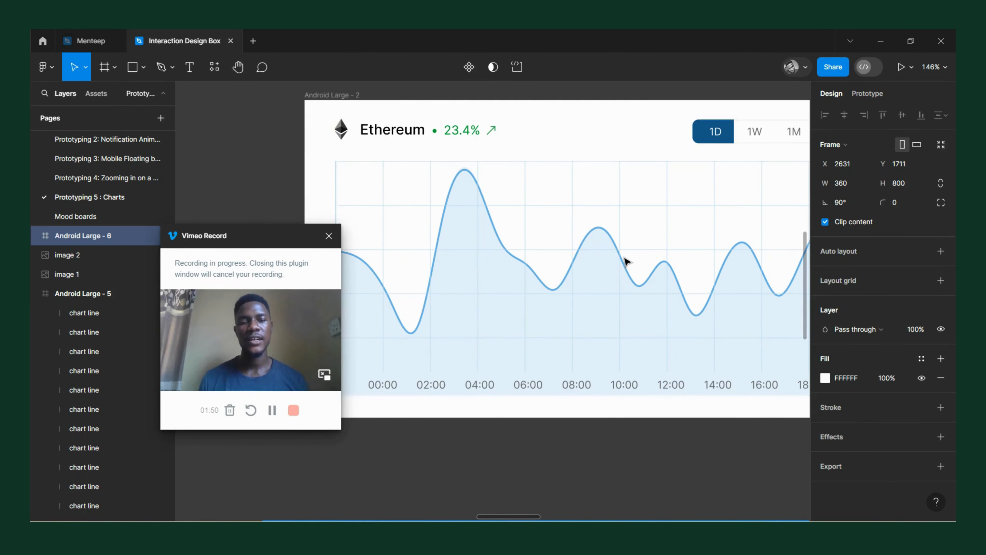
{"action": "scroll", "coordinate": [493, 207], "scroll_direction": "down", "scroll_amount": 5}
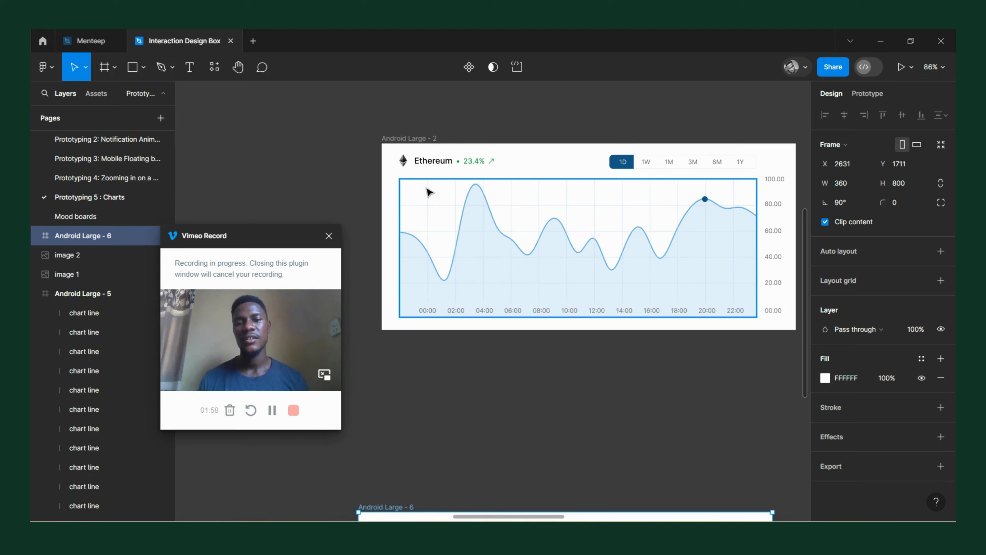
{"action": "scroll", "coordinate": [437, 220], "scroll_direction": "up", "scroll_amount": 5}
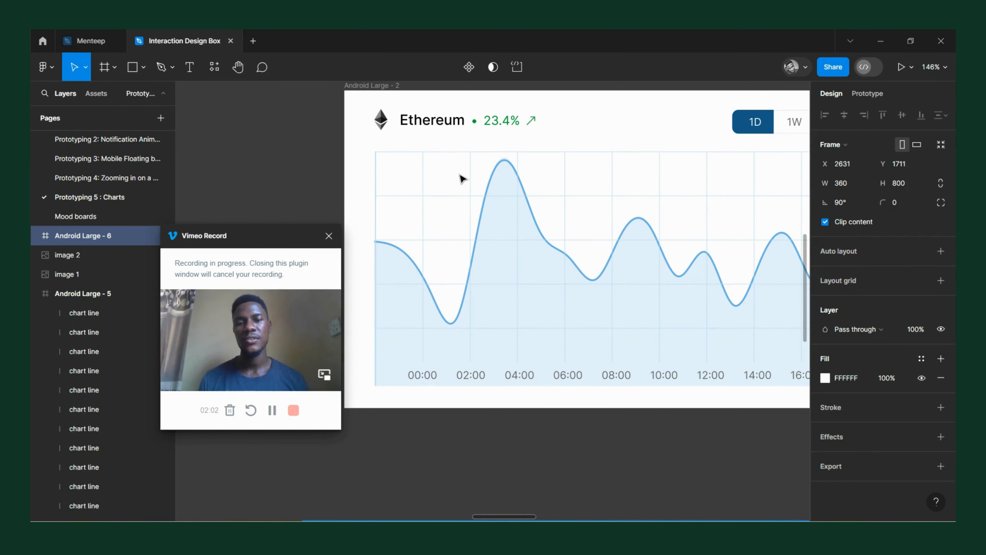
{"action": "scroll", "coordinate": [621, 173], "scroll_direction": "right", "scroll_amount": 4}
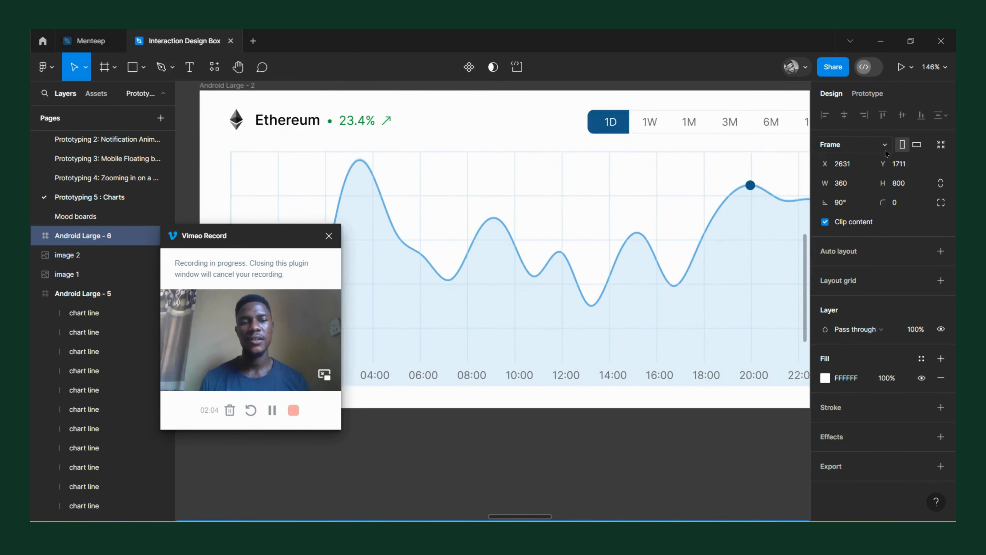
{"action": "scroll", "coordinate": [645, 190], "scroll_direction": "right", "scroll_amount": 6}
{"action": "scroll", "coordinate": [605, 197], "scroll_direction": "down", "scroll_amount": 5, "text": "ctrl"}
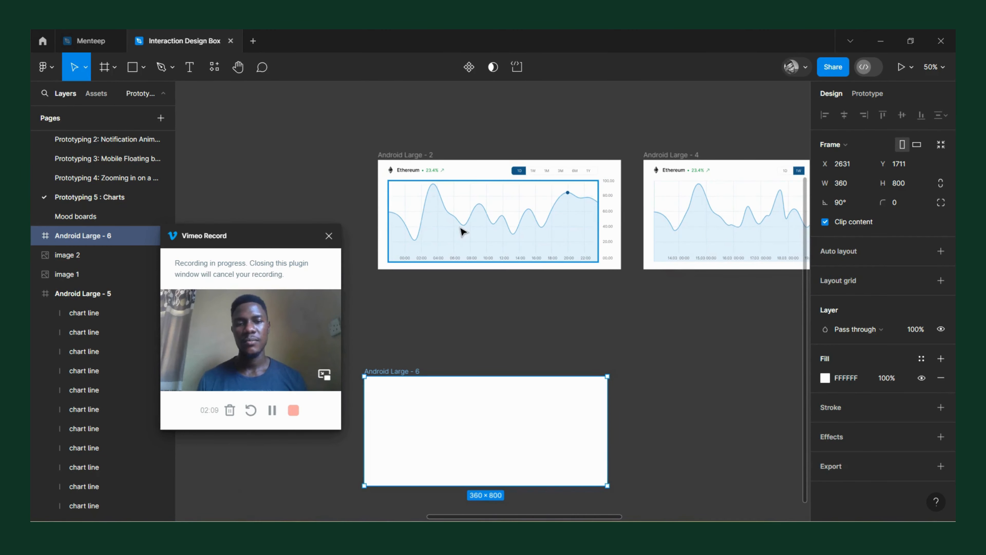
{"action": "scroll", "coordinate": [499, 248], "scroll_direction": "up", "scroll_amount": 4, "text": "ctrl"}
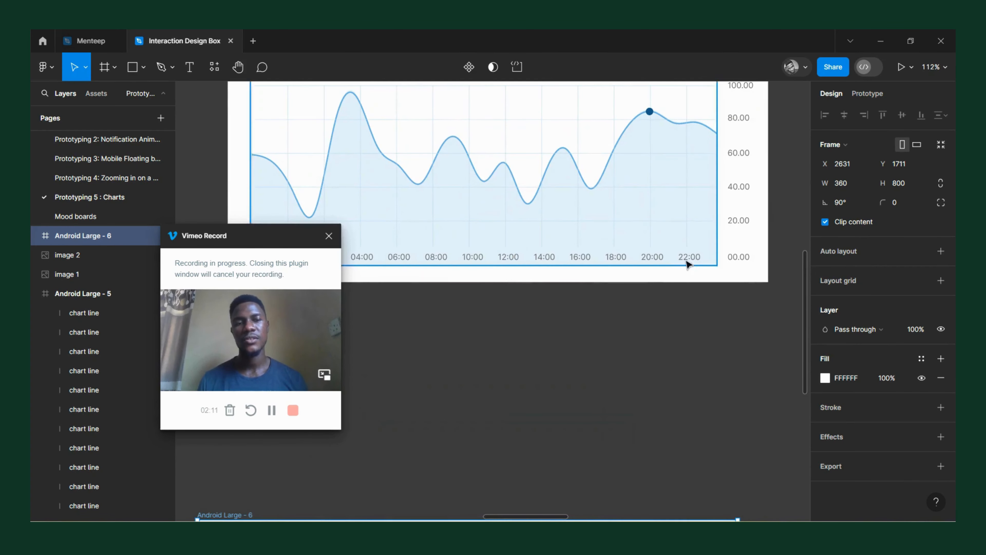
{"action": "scroll", "coordinate": [547, 306], "scroll_direction": "down", "scroll_amount": 5, "text": "ctrl"}
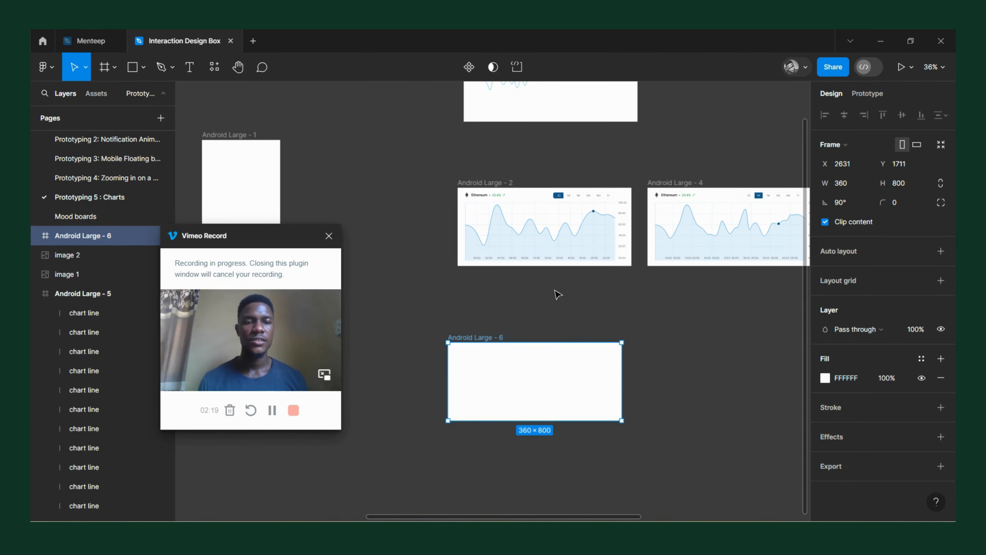
Step: Examine the two Chartline plugin reference images showing the straight and curved chart settings
{"action": "scroll", "coordinate": [601, 271], "scroll_direction": "right", "scroll_amount": 5}
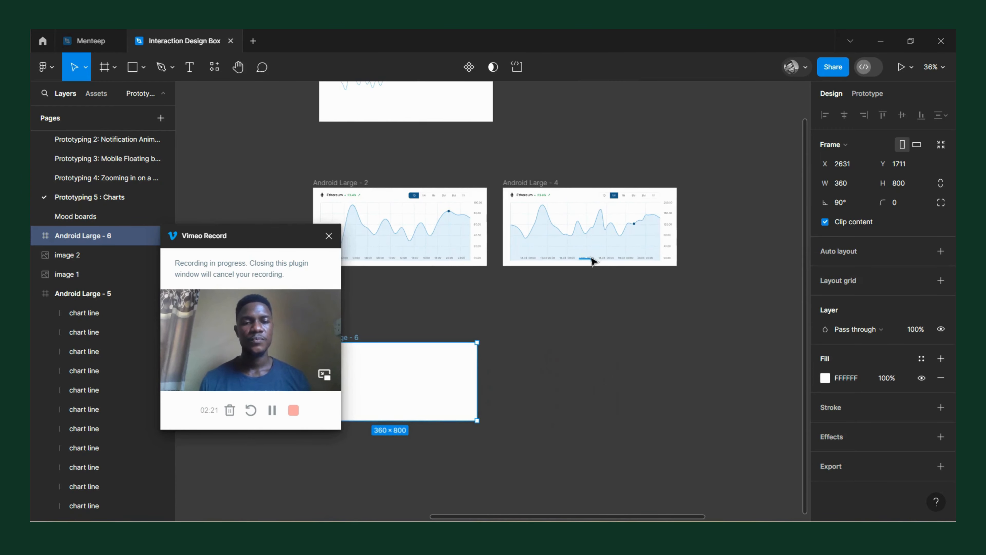
{"action": "scroll", "coordinate": [493, 297], "scroll_direction": "right", "scroll_amount": 3}
{"action": "scroll", "coordinate": [506, 203], "scroll_direction": "up", "scroll_amount": 10}
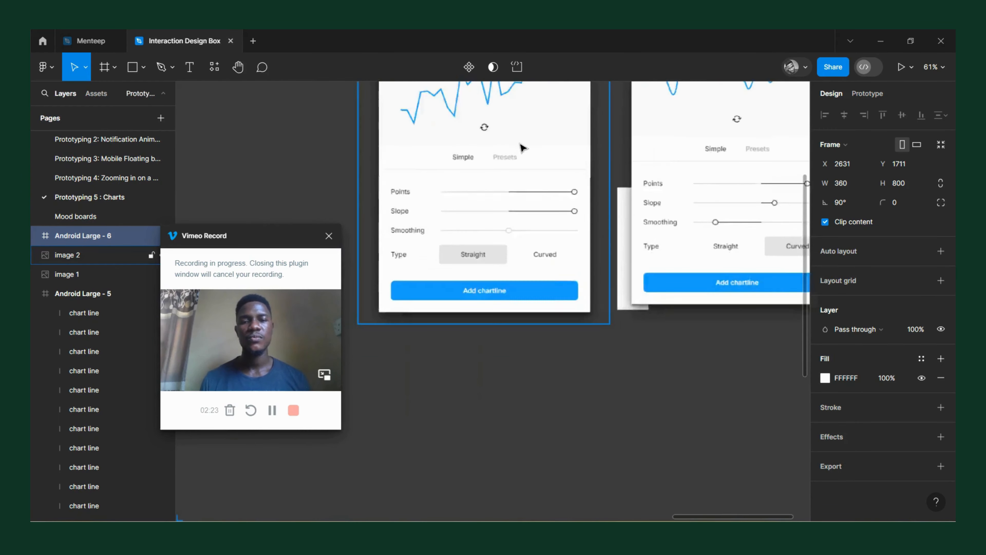
{"action": "scroll", "coordinate": [539, 147], "scroll_direction": "down", "scroll_amount": 3}
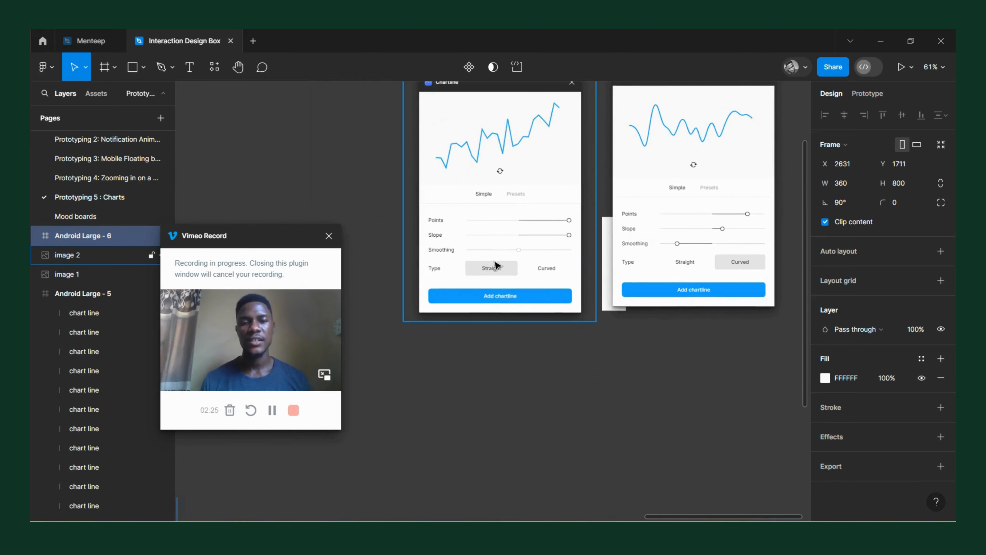
{"action": "left_click", "coordinate": [656, 309]}
{"action": "left_click", "coordinate": [540, 313]}
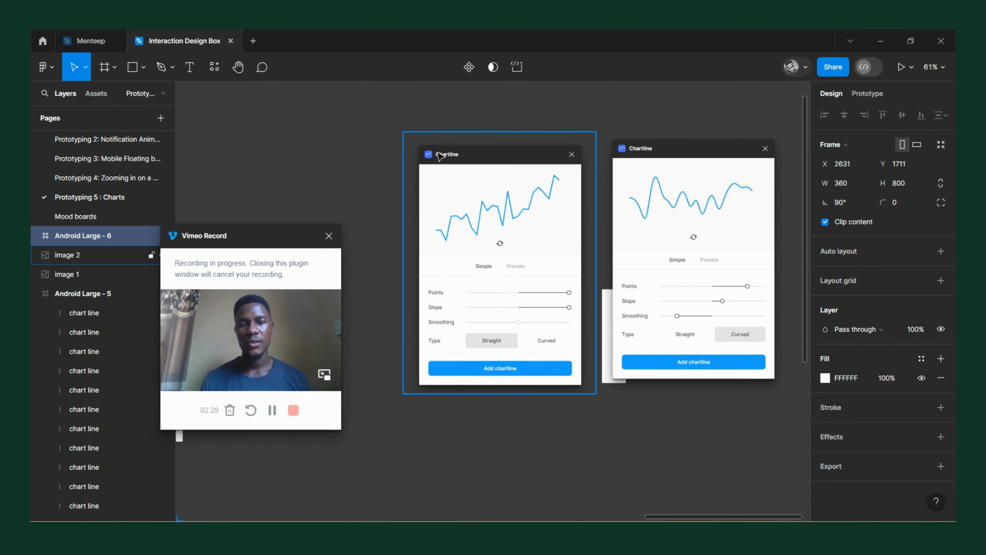
Step: Compare the Points, Slope, Smoothing and Type settings shown in the two Chartline reference images
{"action": "scroll", "coordinate": [439, 163], "scroll_direction": "up", "scroll_amount": 5}
{"action": "scroll", "coordinate": [458, 171], "scroll_direction": "down", "scroll_amount": 5}
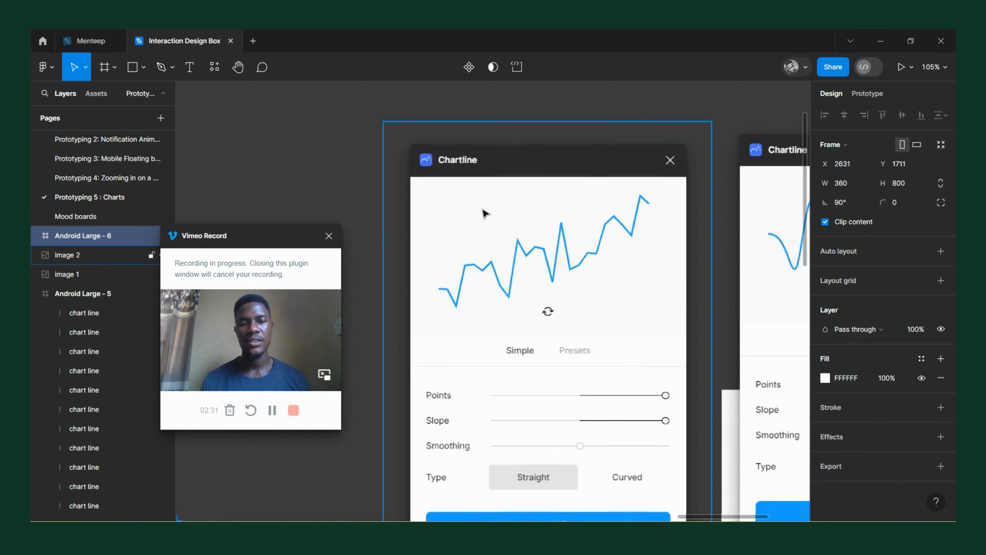
{"action": "scroll", "coordinate": [645, 249], "scroll_direction": "right", "scroll_amount": 3}
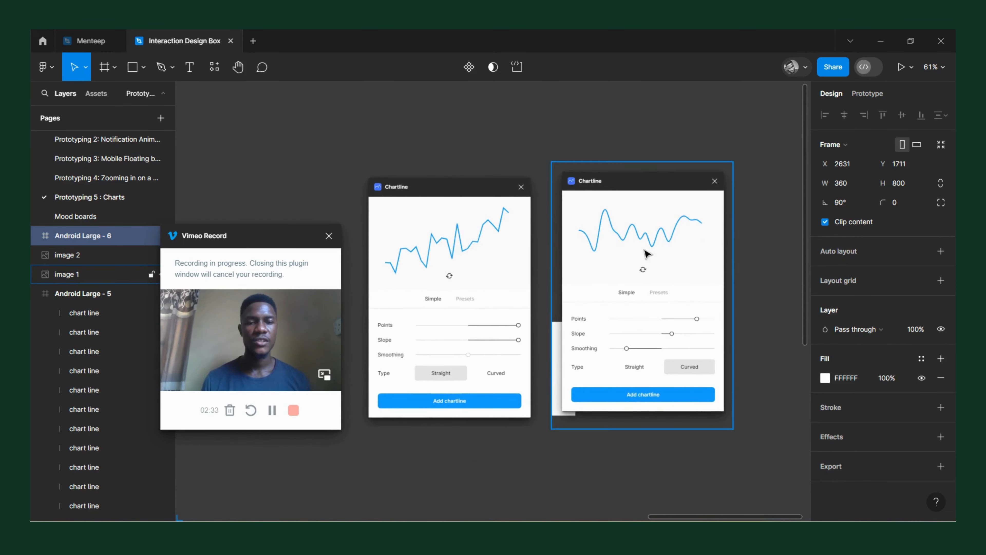
{"action": "scroll", "coordinate": [640, 243], "scroll_direction": "down", "scroll_amount": 3}
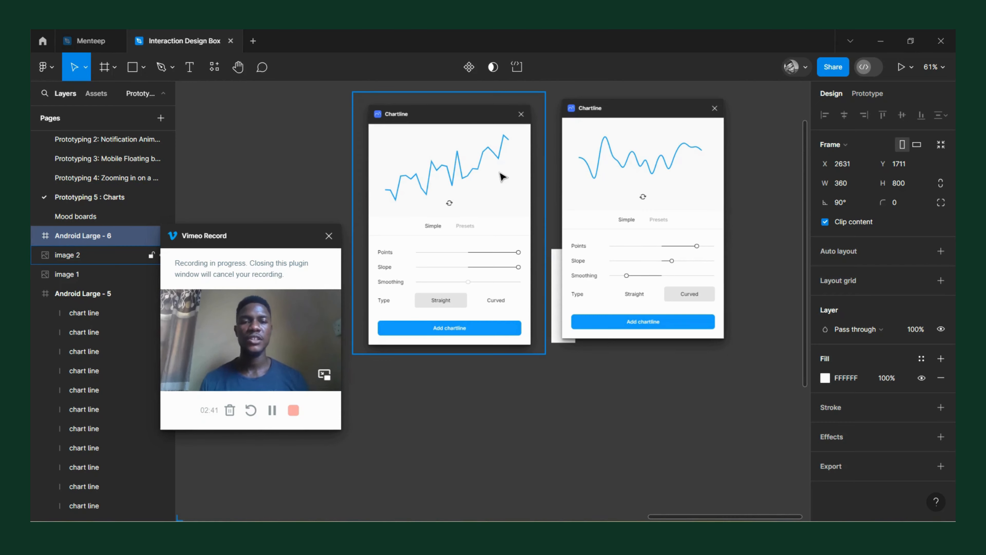
{"action": "scroll", "coordinate": [551, 172], "scroll_direction": "down", "scroll_amount": 3}
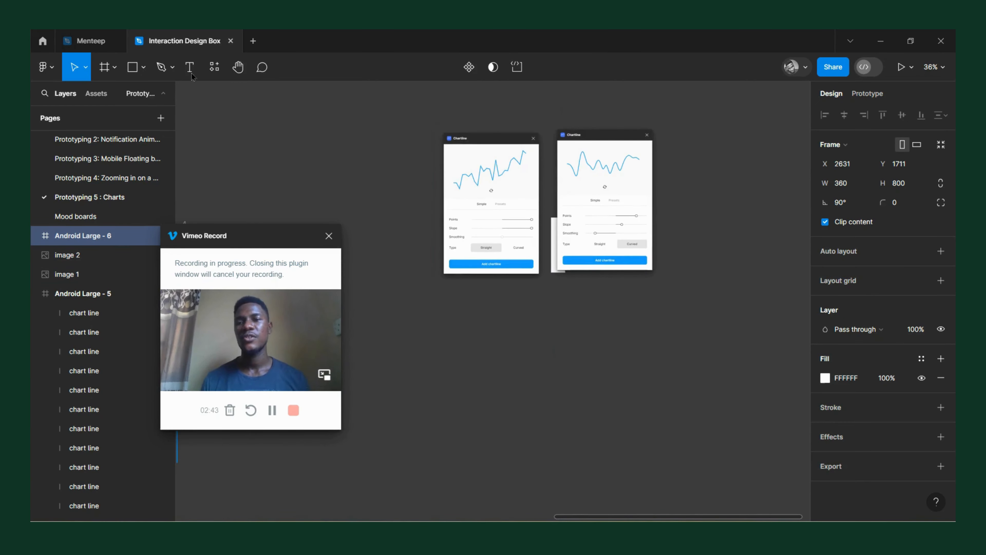
Step: Check the Chartline plugin's entry in the resources, then review the straight chart reference image again
{"action": "left_click", "coordinate": [214, 68]}
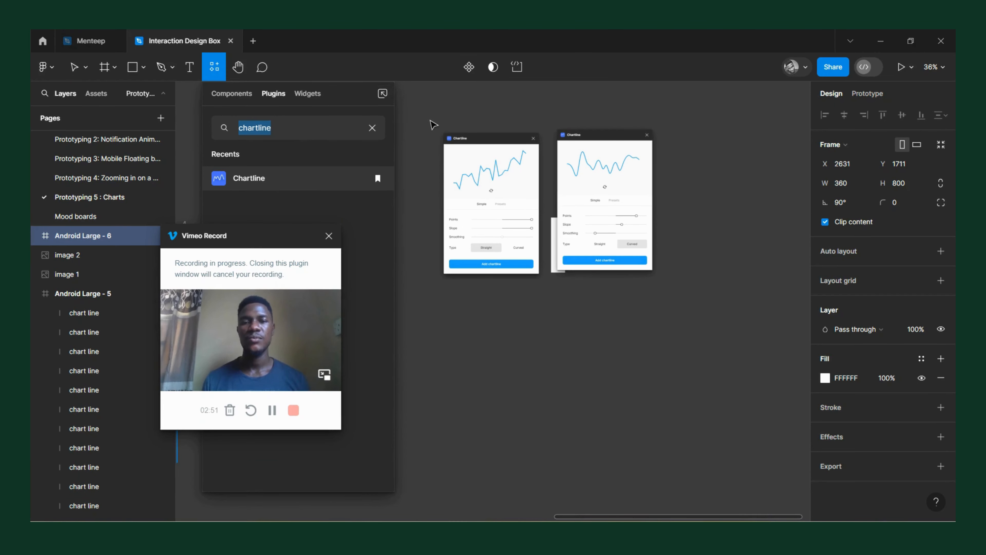
{"action": "left_click", "coordinate": [406, 129]}
{"action": "left_click", "coordinate": [448, 194]}
{"action": "scroll", "coordinate": [462, 224], "scroll_direction": "up", "scroll_amount": 5}
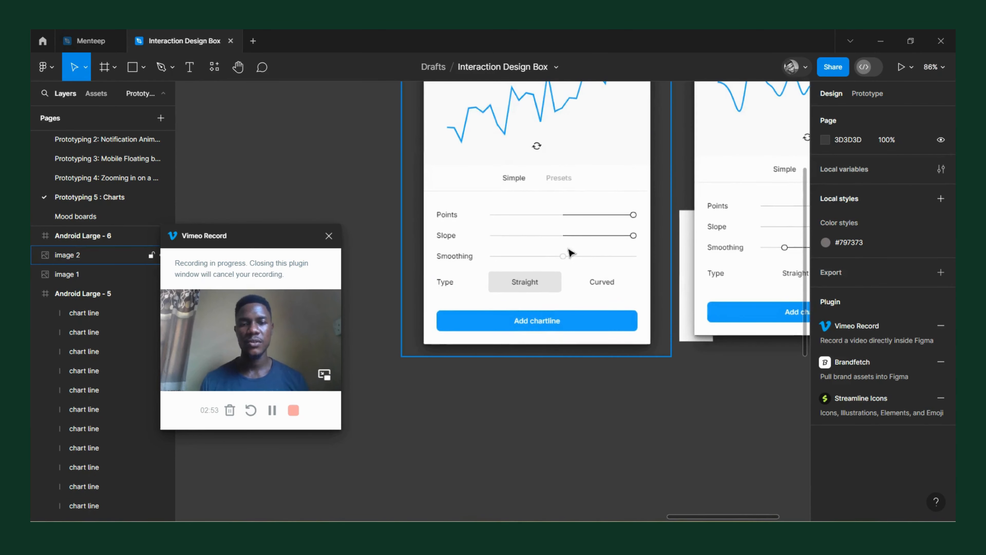
{"action": "scroll", "coordinate": [560, 275], "scroll_direction": "down", "scroll_amount": 3}
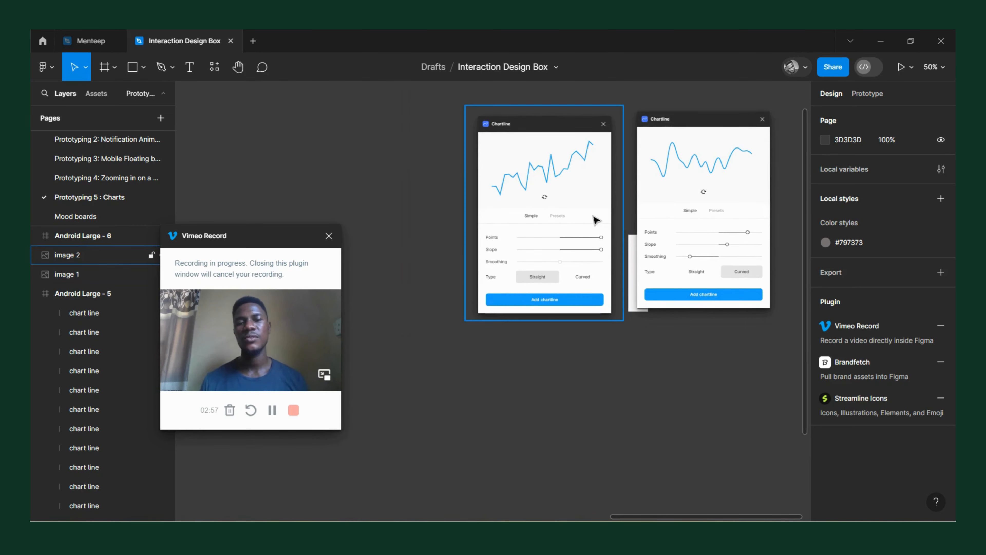
{"action": "scroll", "coordinate": [596, 218], "scroll_direction": "down", "scroll_amount": 5}
{"action": "scroll", "coordinate": [382, 346], "scroll_direction": "up", "scroll_amount": 5}
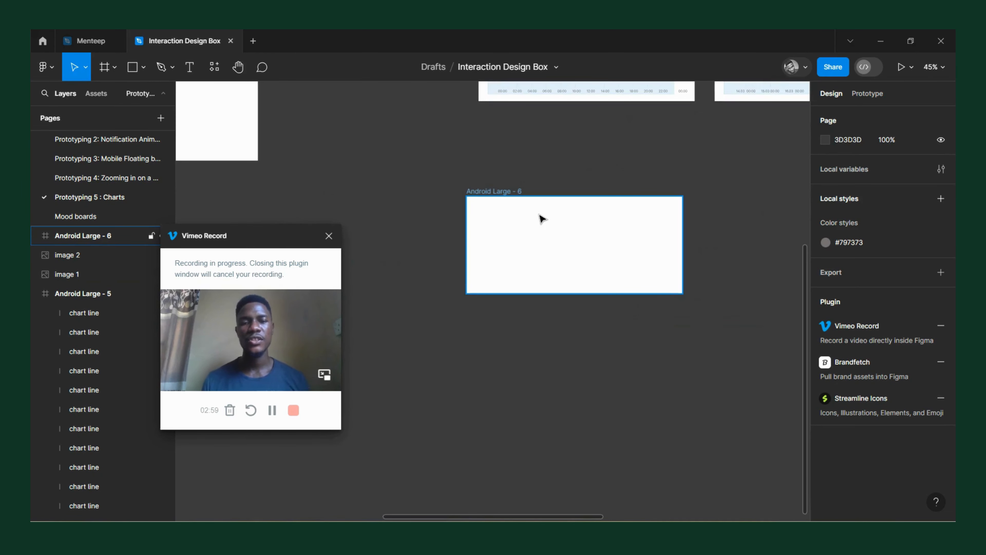
{"action": "scroll", "coordinate": [542, 225], "scroll_direction": "up", "scroll_amount": 3}
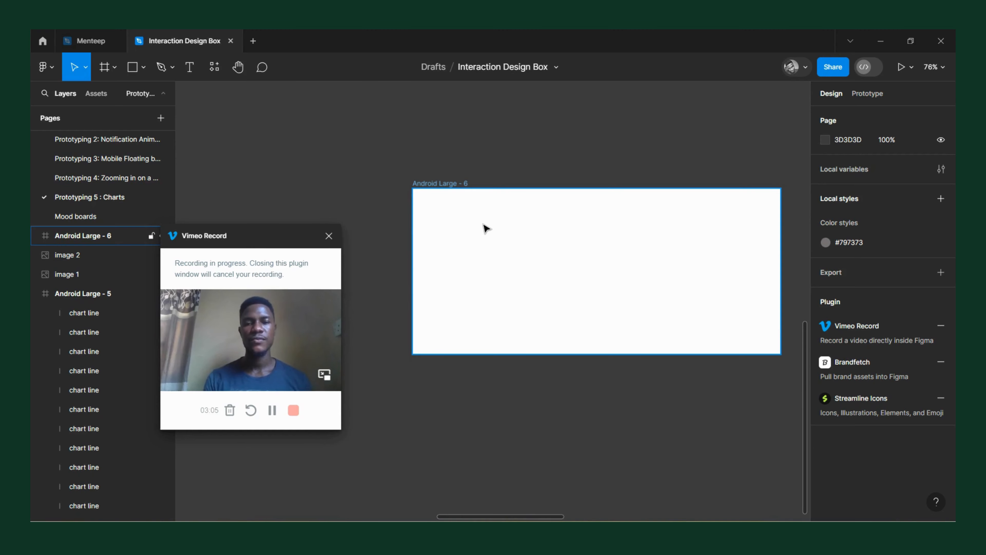
{"action": "key", "text": "p"}
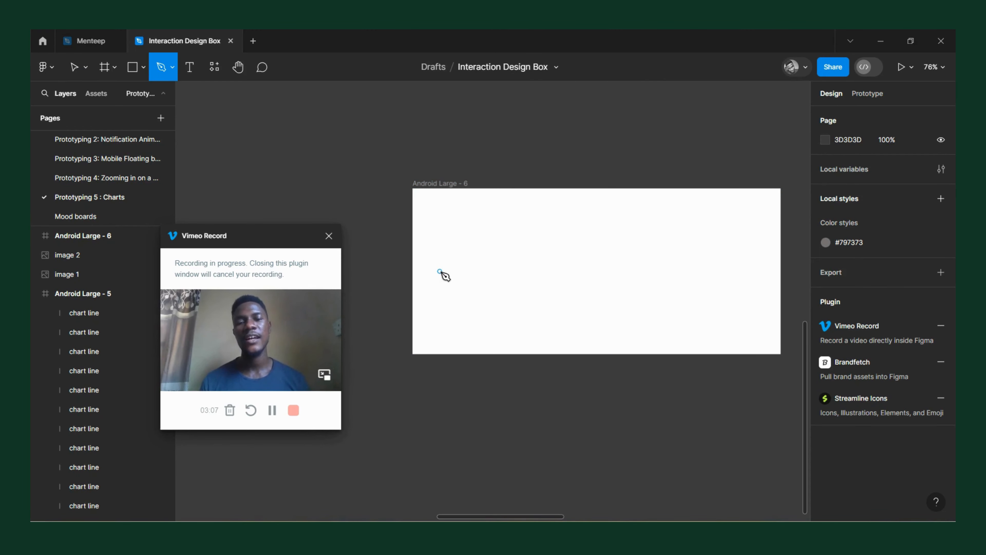
{"action": "left_click", "coordinate": [440, 271]}
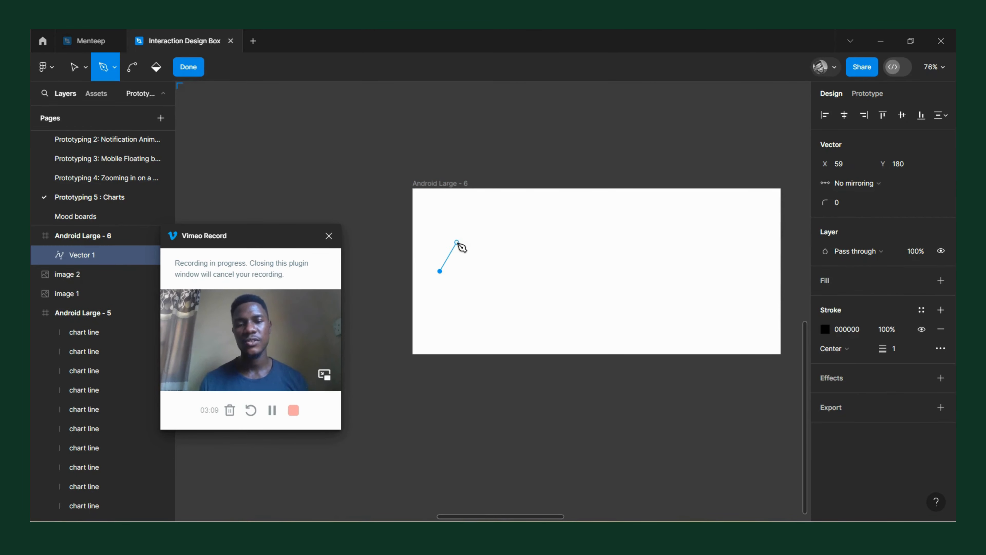
{"action": "left_click", "coordinate": [456, 242]}
{"action": "left_click", "coordinate": [478, 290]}
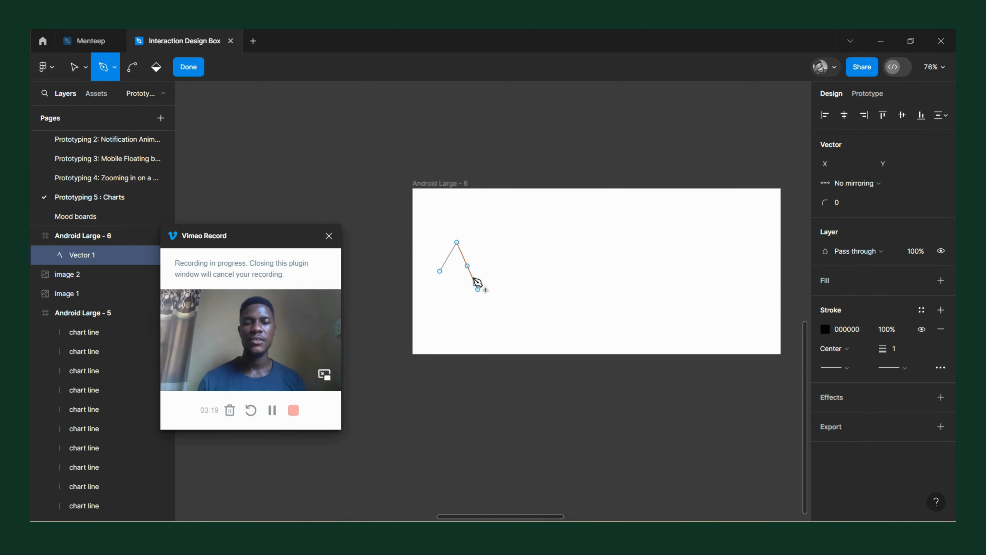
{"action": "key", "text": "Escape"}
{"action": "key", "text": "Delete"}
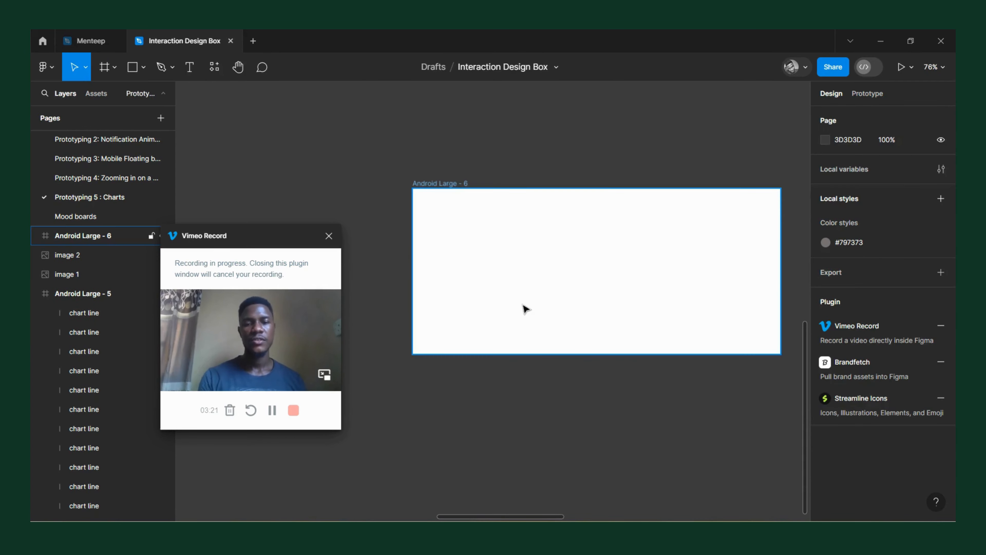
Step: Start a Pen tool path in Android Large - 6 with a straight segment from about X 64.5, Y 207.5 to X 118, Y 110.5
{"action": "left_click", "coordinate": [162, 69]}
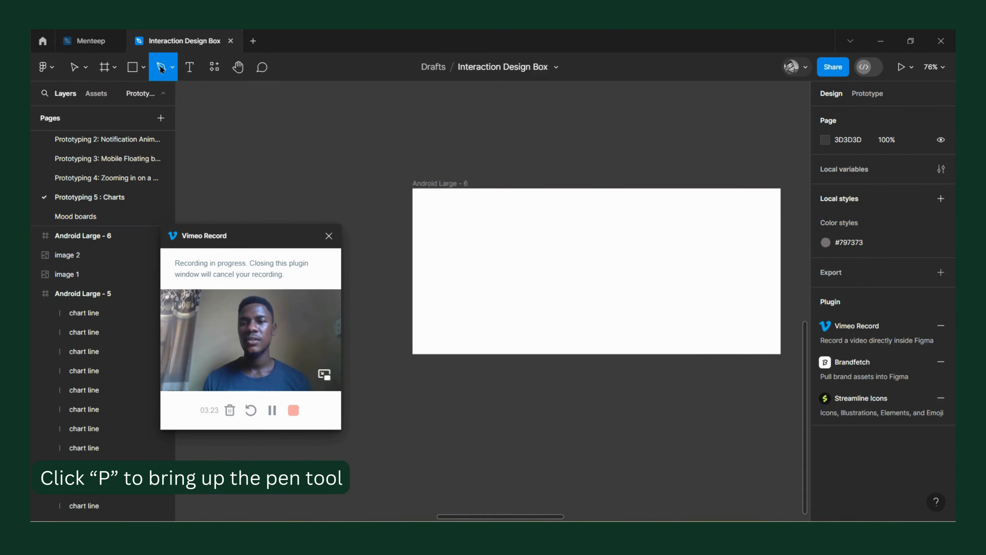
{"action": "left_click", "coordinate": [443, 284]}
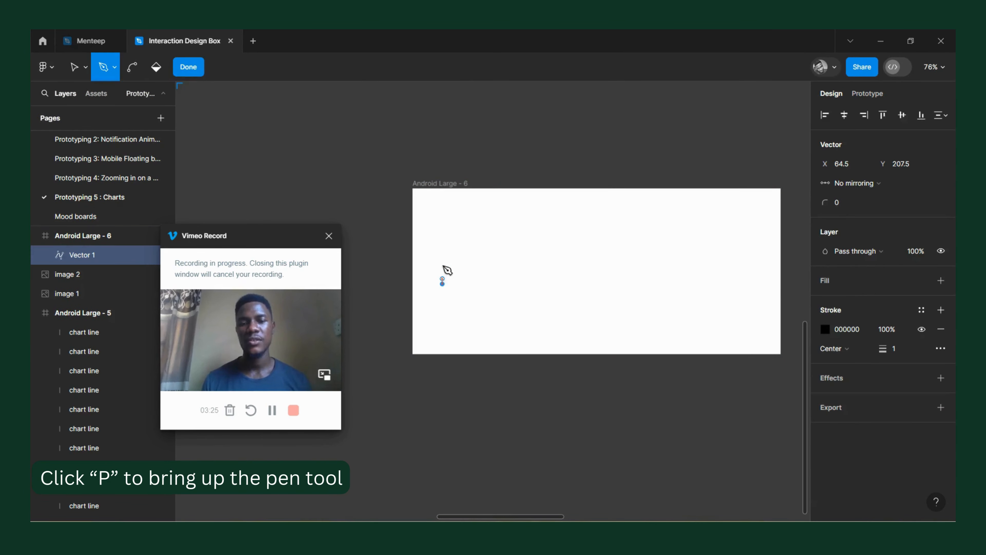
{"action": "left_click", "coordinate": [467, 239]}
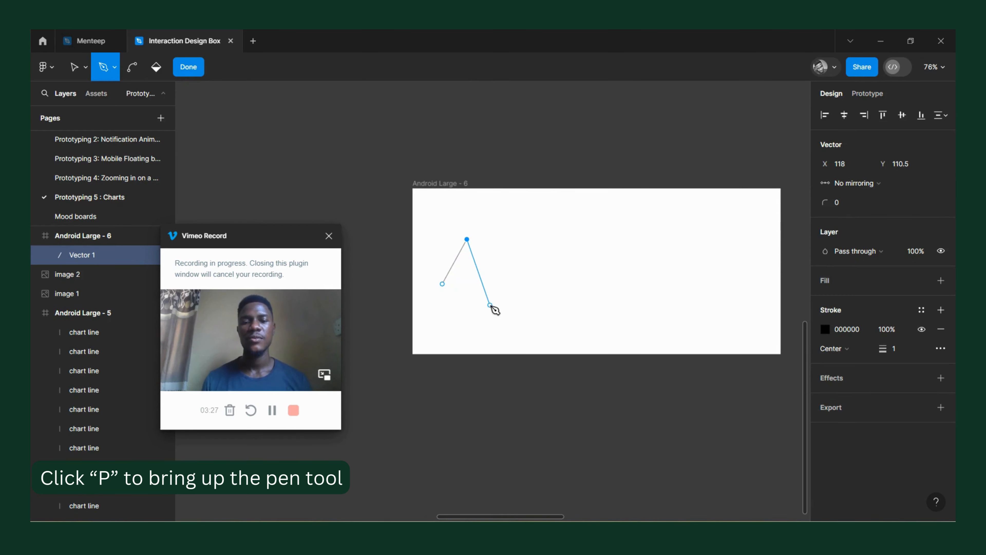
{"action": "scroll", "coordinate": [500, 310], "scroll_direction": "up", "scroll_amount": 5}
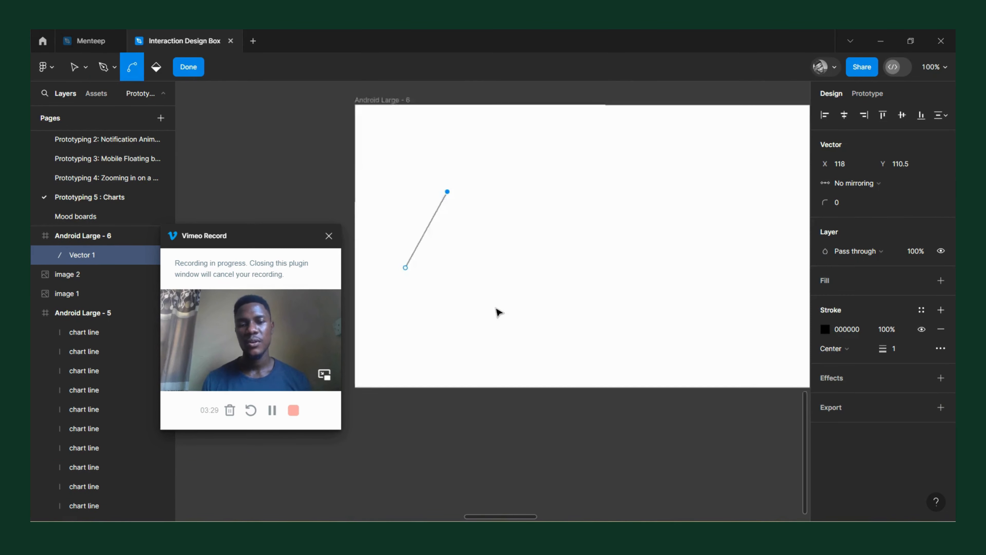
{"action": "scroll", "coordinate": [500, 311], "scroll_direction": "down", "scroll_amount": 2}
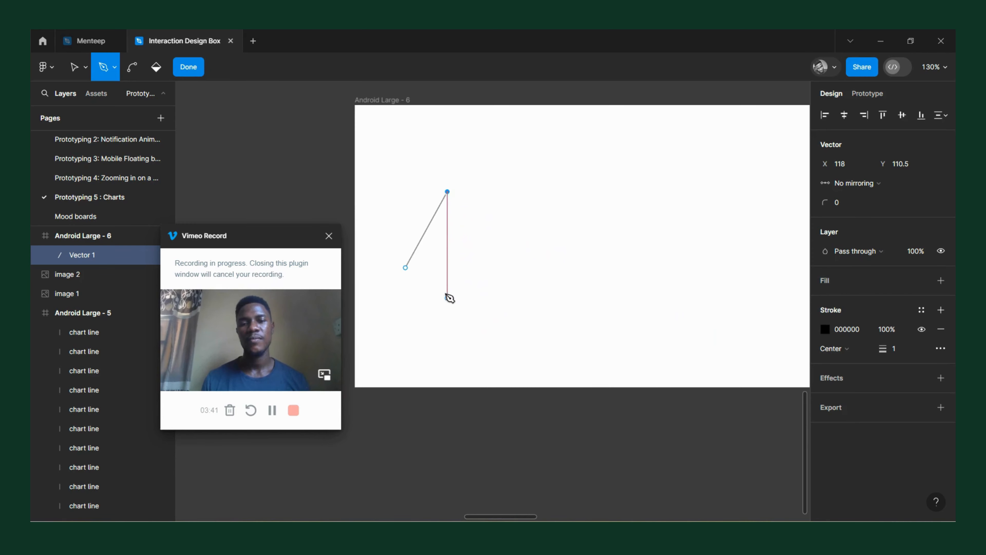
{"action": "left_click", "coordinate": [470, 246]}
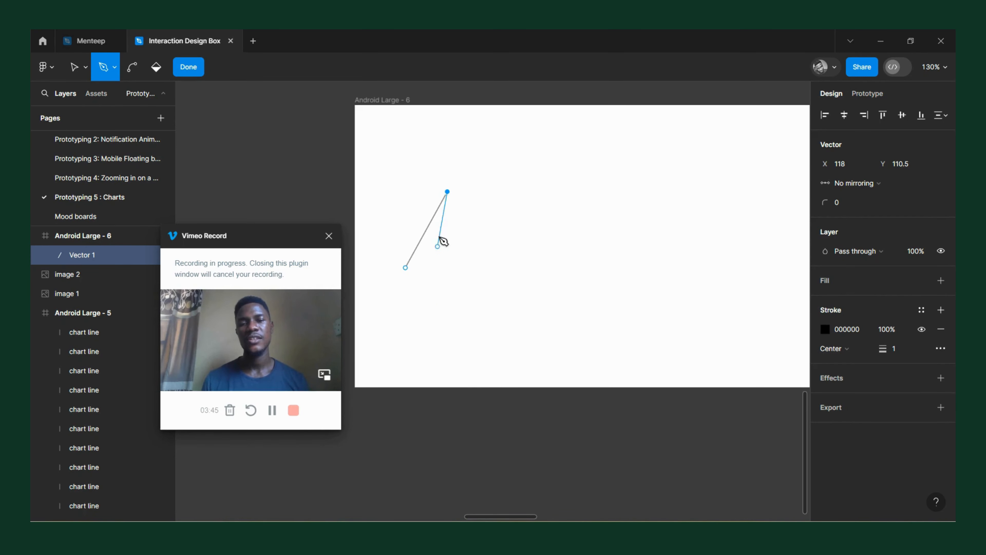
{"action": "key", "text": "Escape"}
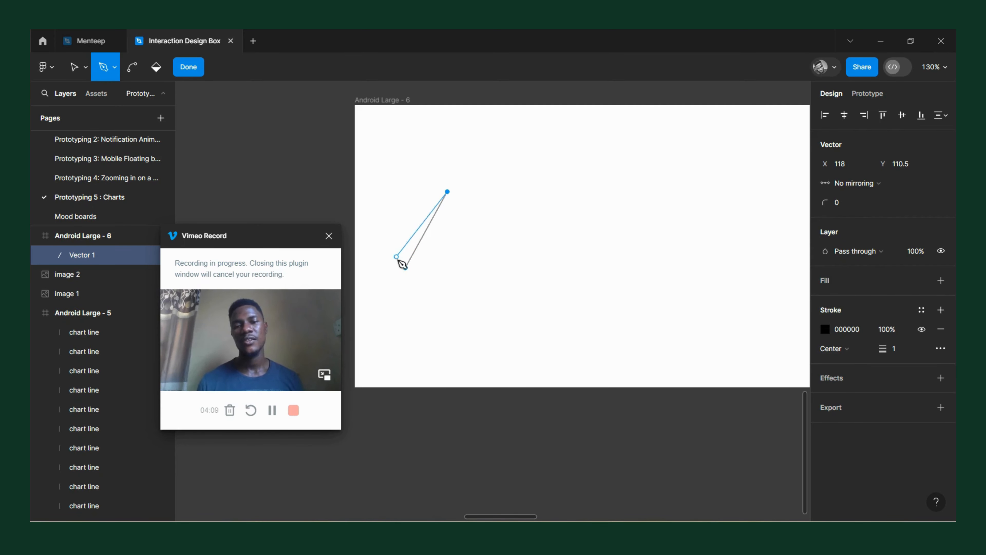
{"action": "key", "text": "ctrl"}
{"action": "scroll", "coordinate": [404, 268], "scroll_direction": "down", "scroll_amount": 2}
{"action": "scroll", "coordinate": [403, 269], "scroll_direction": "down", "scroll_amount": 3}
{"action": "key", "text": "p"}
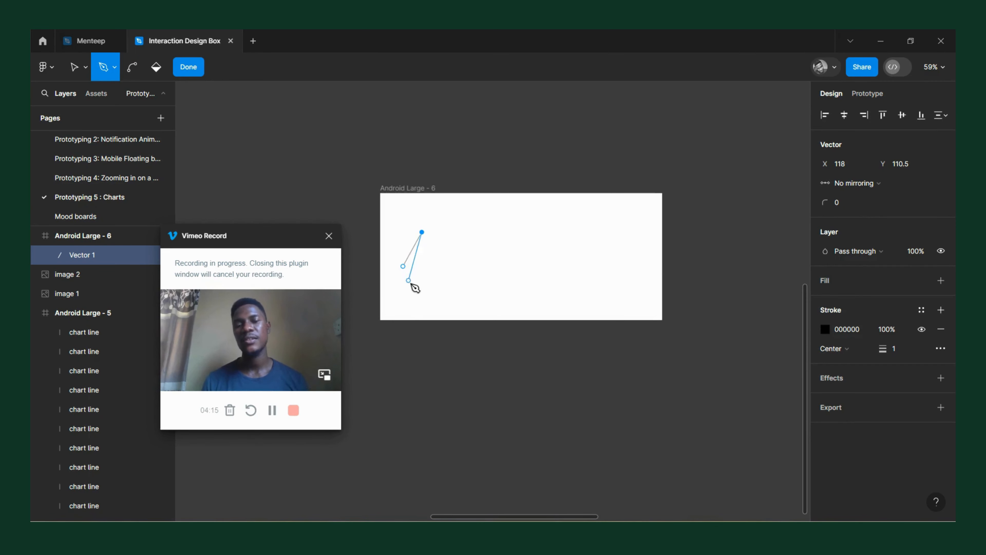
{"action": "scroll", "coordinate": [413, 274], "scroll_direction": "up", "scroll_amount": 3}
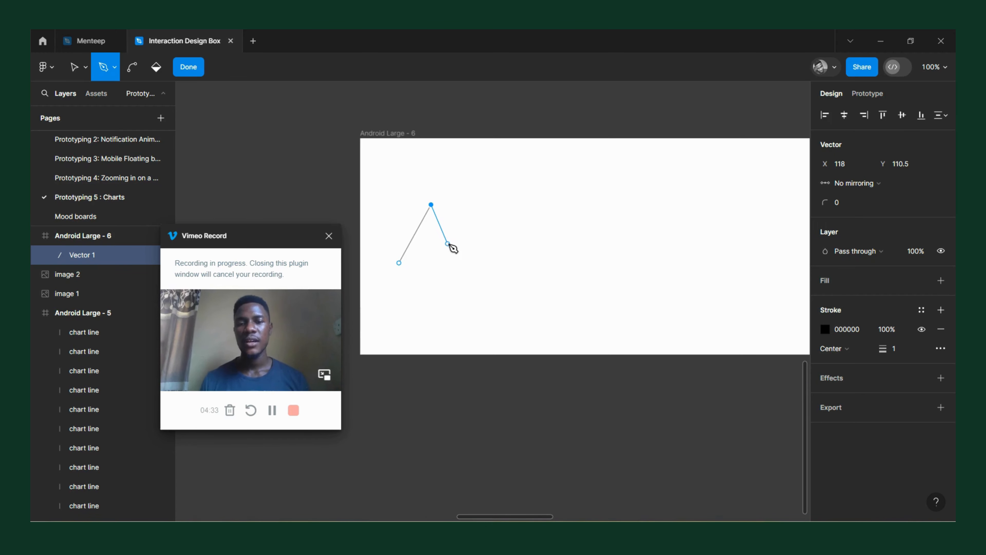
Step: Continue the path with straight zigzag segments to about X 714.5, Y 120 and finish it as an open line about 650 × 162
{"action": "left_click", "coordinate": [448, 244]}
{"action": "left_click", "coordinate": [484, 301]}
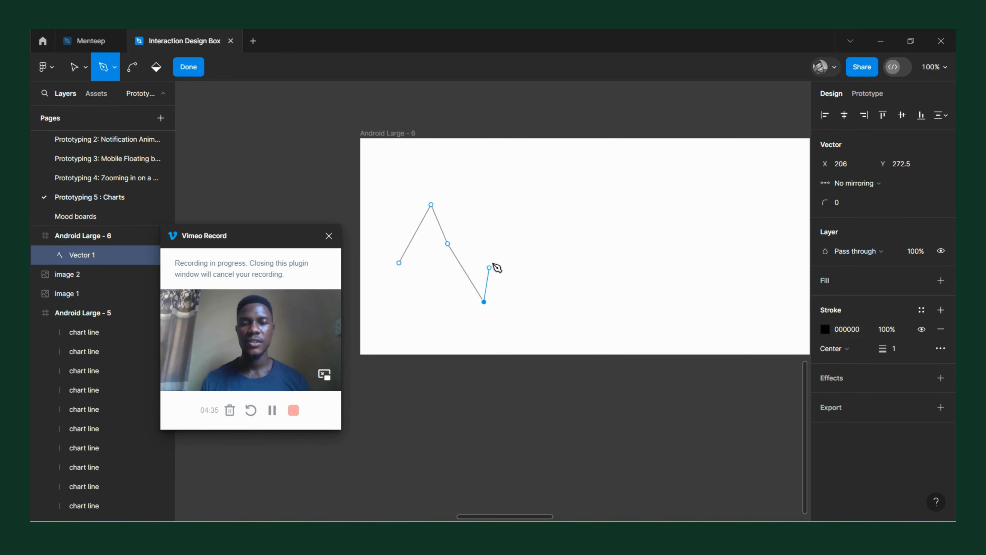
{"action": "left_click", "coordinate": [507, 263]}
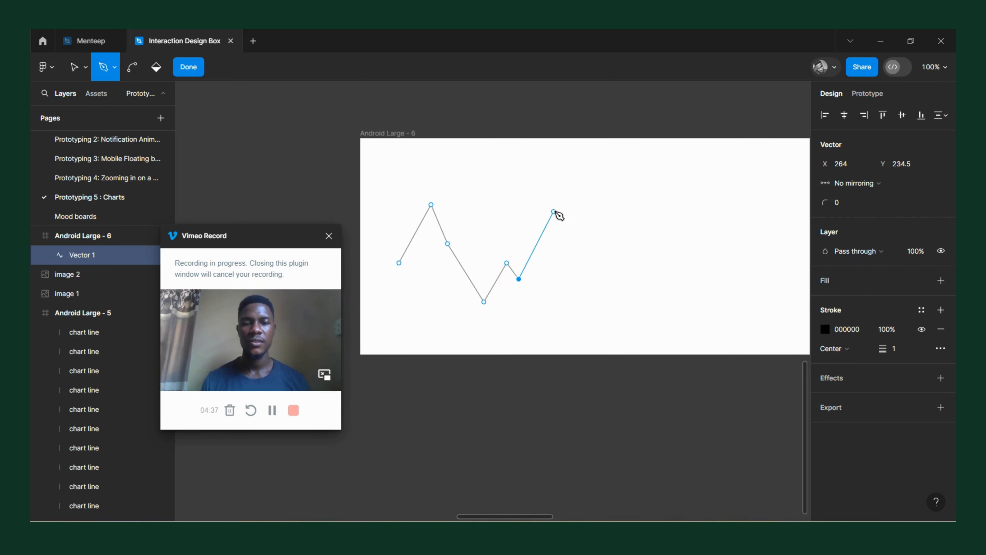
{"action": "left_click", "coordinate": [554, 211]}
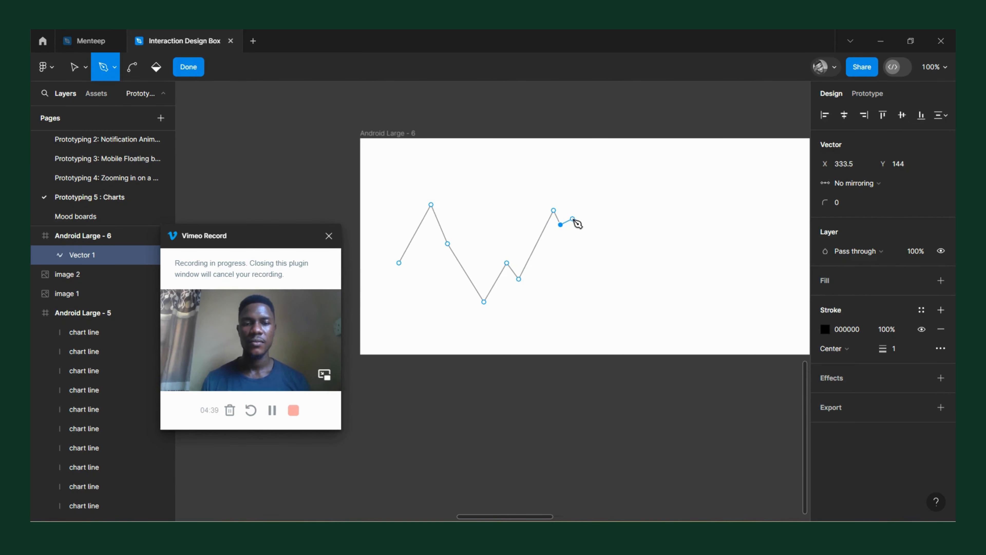
{"action": "left_click", "coordinate": [592, 259]}
{"action": "left_click", "coordinate": [628, 225]}
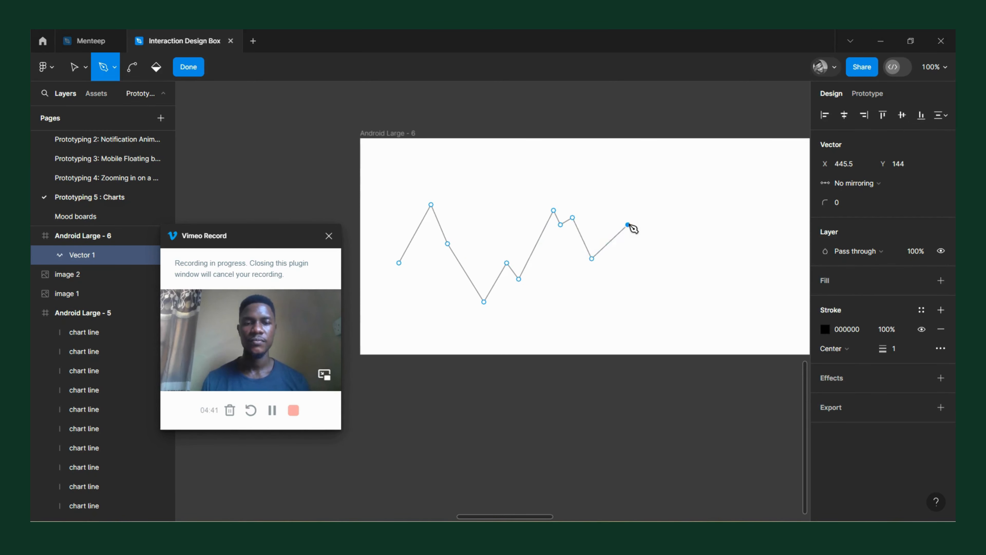
{"action": "left_click", "coordinate": [656, 279]}
{"action": "left_click", "coordinate": [695, 302]}
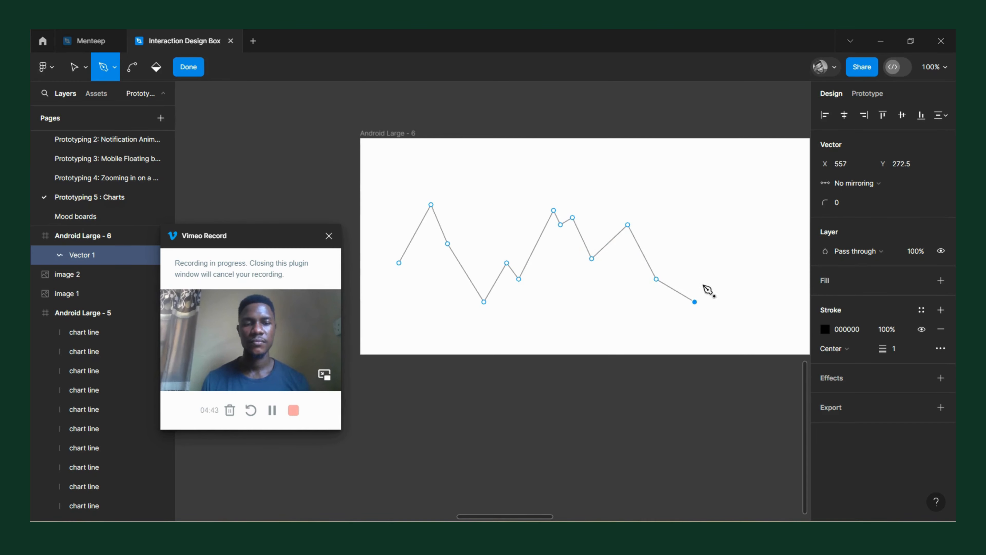
{"action": "left_click", "coordinate": [712, 274]}
{"action": "left_click", "coordinate": [719, 279]}
{"action": "left_click", "coordinate": [755, 218]}
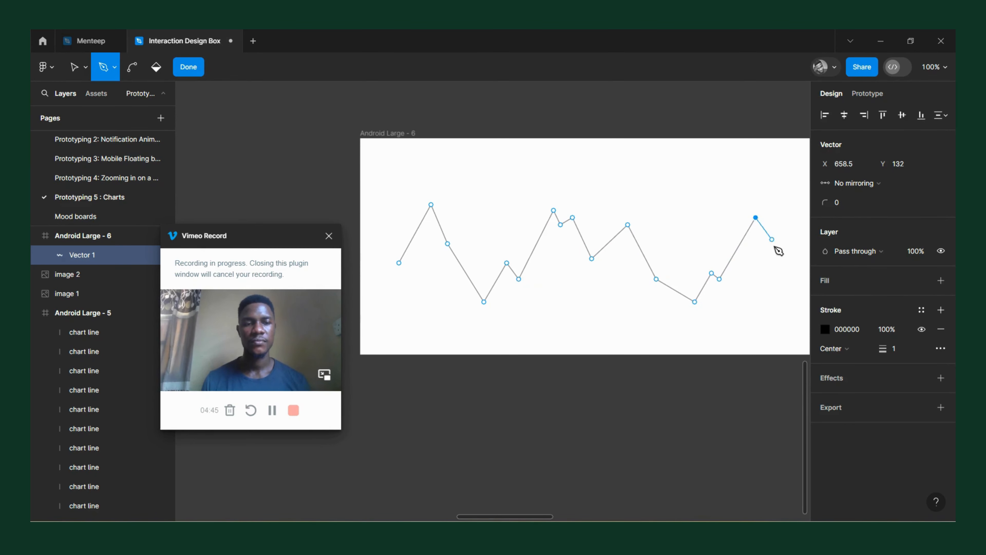
{"action": "left_click", "coordinate": [773, 244]}
{"action": "left_click", "coordinate": [790, 210]}
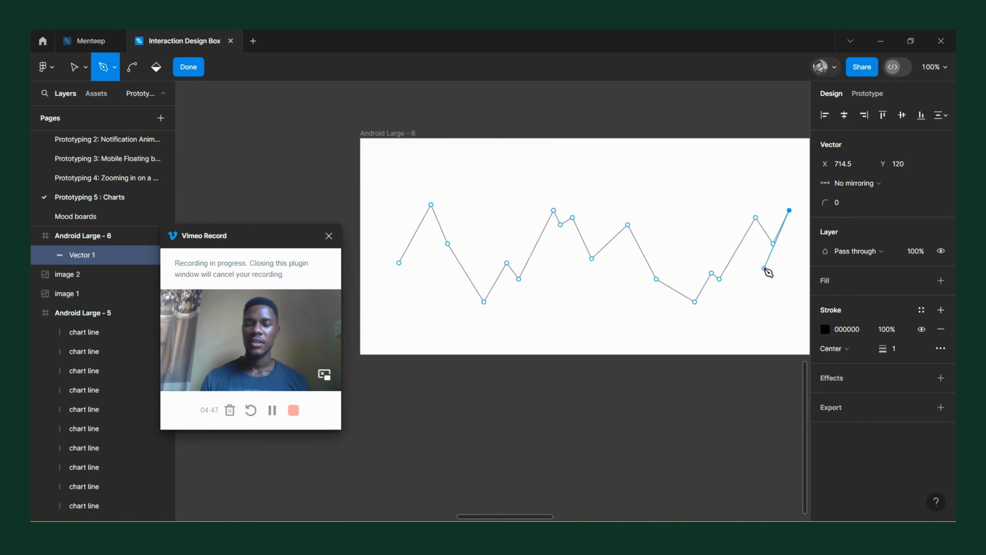
{"action": "key", "text": "Escape"}
{"action": "key", "text": "Escape"}
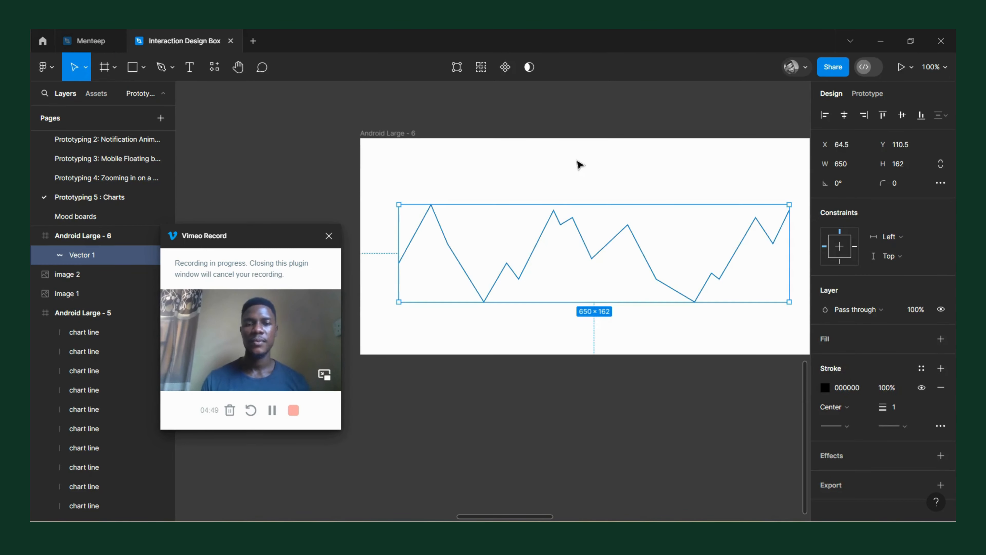
{"action": "scroll", "coordinate": [581, 234], "scroll_direction": "down", "scroll_amount": 1}
{"action": "left_click", "coordinate": [569, 299]}
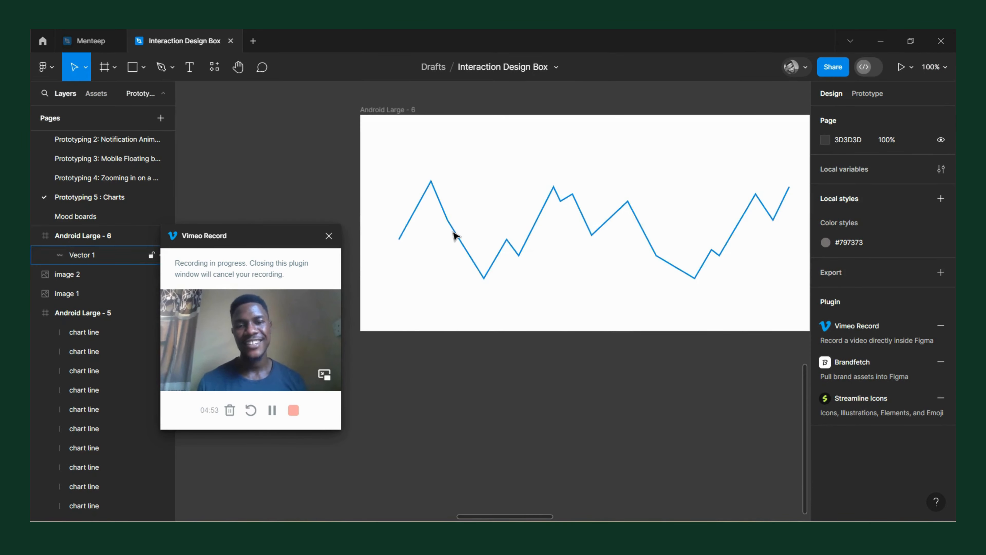
Step: Open the zigzag line for point editing and bend its first peak and the next point at X 145.5, Y 175.5 into curves
{"action": "double_click", "coordinate": [449, 223]}
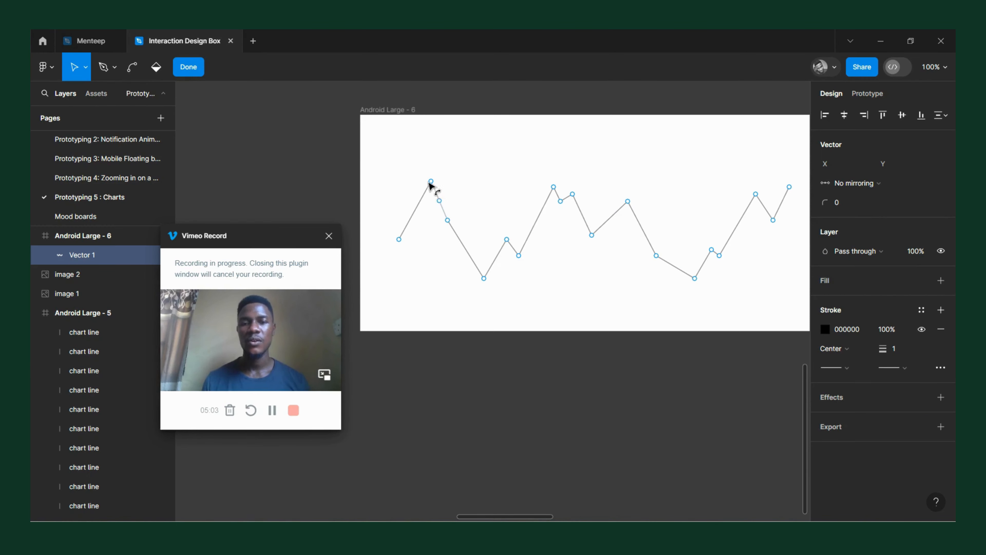
{"action": "key", "text": "ctrl"}
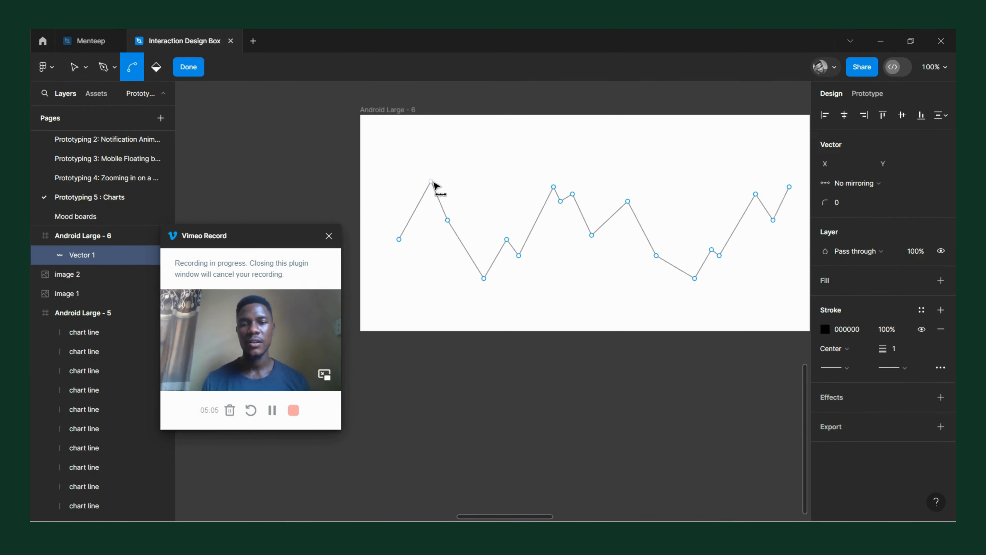
{"action": "left_click_drag", "start_coordinate": [433, 181], "coordinate": [450, 225]}
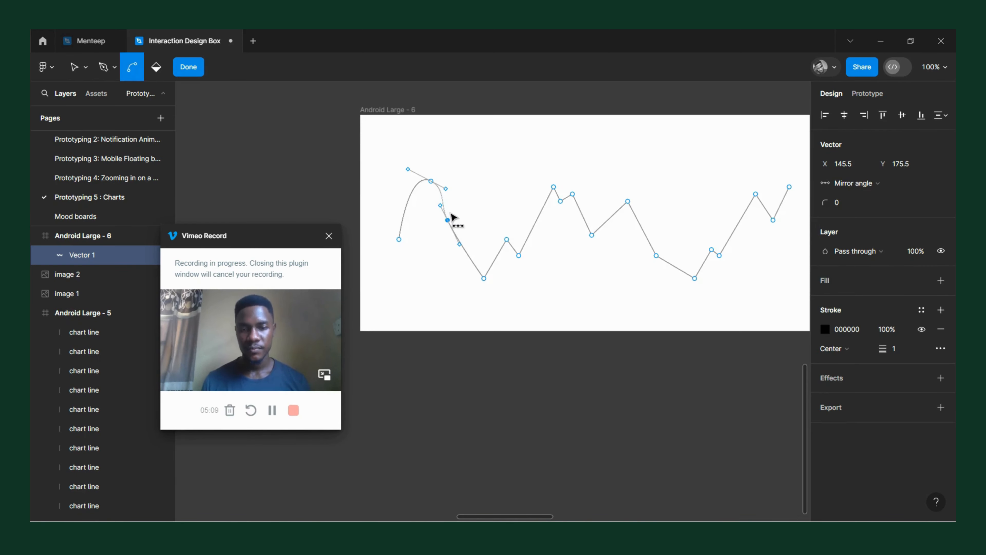
{"action": "scroll", "coordinate": [450, 225], "scroll_direction": "up", "scroll_amount": 5}
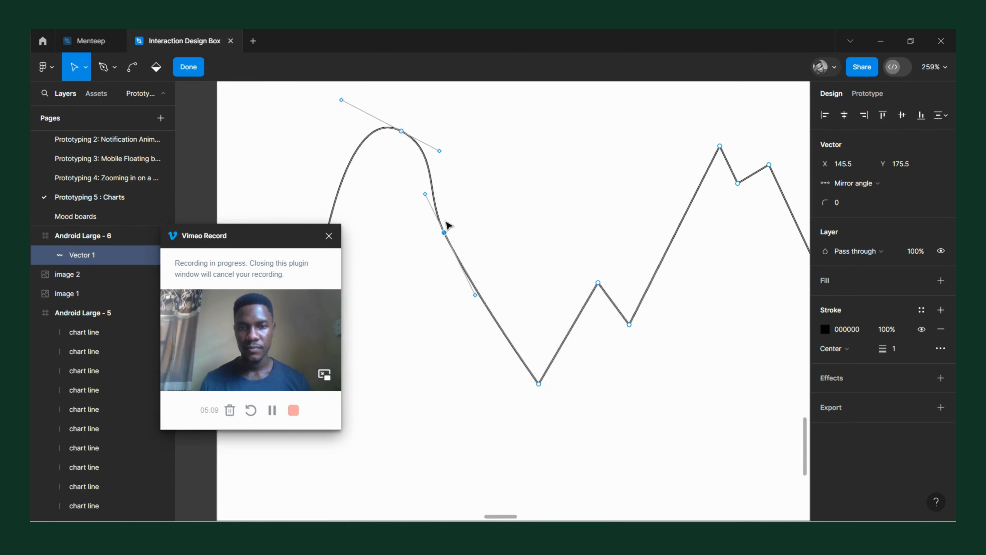
Step: Bend the valley at X 206, Y 272.5, the small peak at X 244, Y 207.5 and the dip at X 264, Y 234.5
{"action": "left_click", "coordinate": [540, 385]}
{"action": "key", "text": "ctrl"}
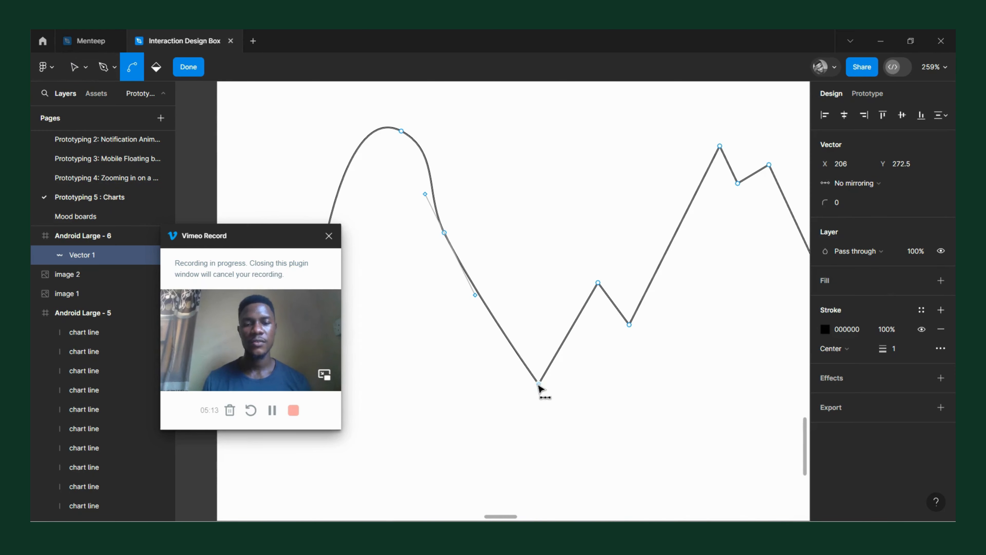
{"action": "left_click_drag", "start_coordinate": [539, 384], "coordinate": [551, 388]}
{"action": "left_click_drag", "start_coordinate": [598, 282], "coordinate": [602, 288]}
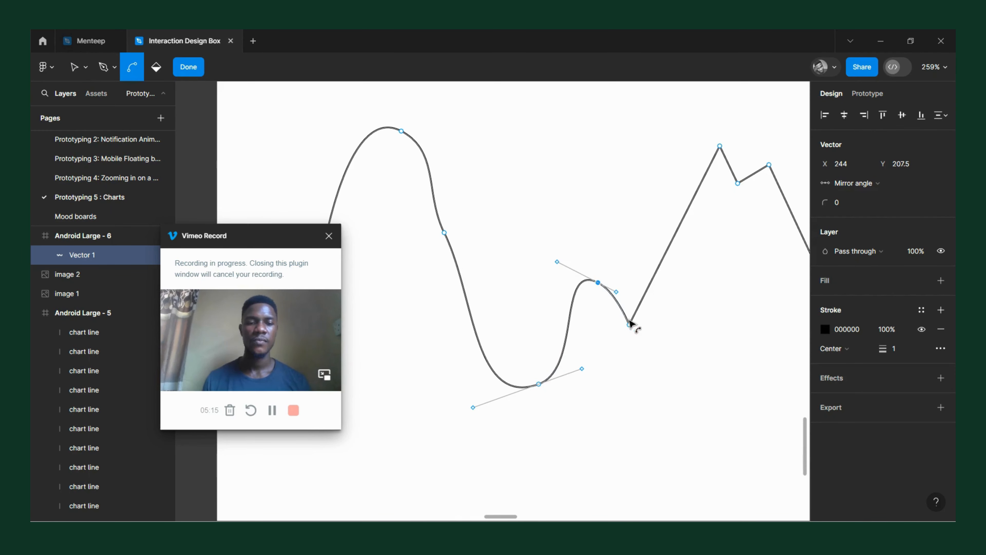
{"action": "left_click_drag", "start_coordinate": [629, 329], "coordinate": [606, 313]}
{"action": "scroll", "coordinate": [632, 277], "scroll_direction": "down", "scroll_amount": 5}
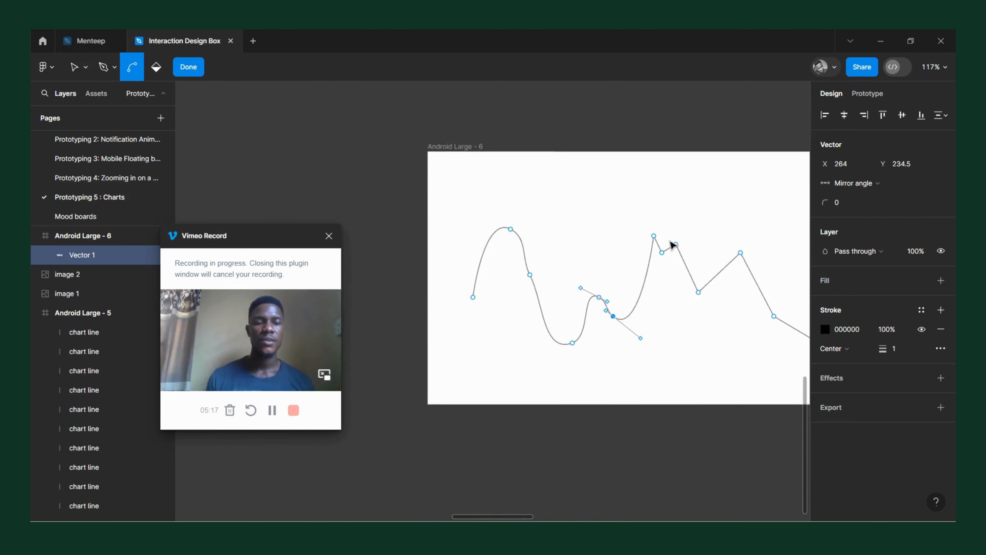
Step: Bend the twin-peak points and the dip between them into curves, ending with the point at X 353.5, Y 132
{"action": "scroll", "coordinate": [642, 237], "scroll_direction": "up", "scroll_amount": 3}
{"action": "key", "text": "ctrl"}
{"action": "left_click_drag", "start_coordinate": [642, 234], "coordinate": [682, 260]}
{"action": "scroll", "coordinate": [691, 268], "scroll_direction": "down", "scroll_amount": 5}
{"action": "scroll", "coordinate": [695, 291], "scroll_direction": "up", "scroll_amount": 2}
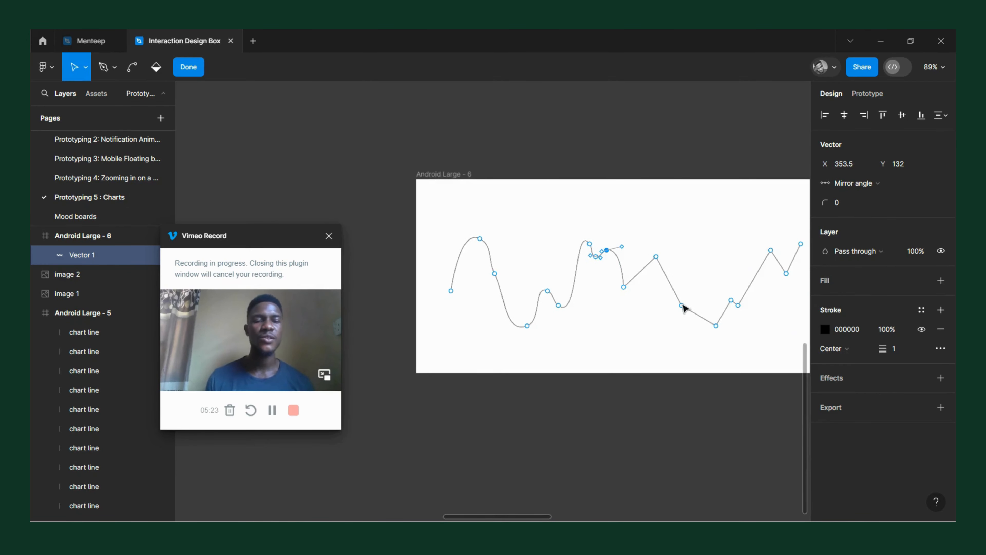
Step: Bend the points at X 385.5, Y 200.5, X 445.5, Y 144 and X 493, Y 234.5 into smooth curves
{"action": "scroll", "coordinate": [683, 308], "scroll_direction": "up", "scroll_amount": 5}
{"action": "left_click_drag", "start_coordinate": [597, 280], "coordinate": [635, 289]}
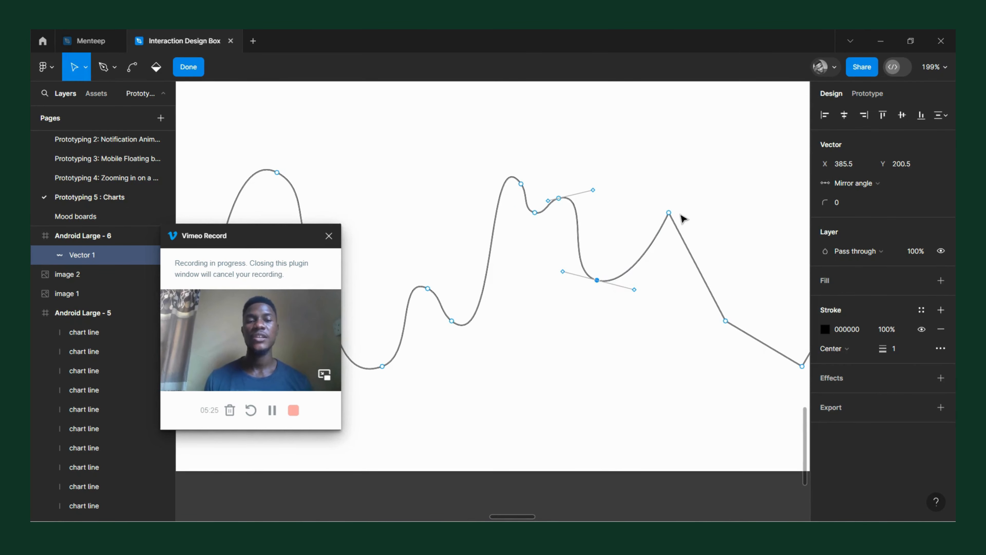
{"action": "key", "text": "ctrl"}
{"action": "left_click_drag", "start_coordinate": [673, 216], "coordinate": [669, 225]}
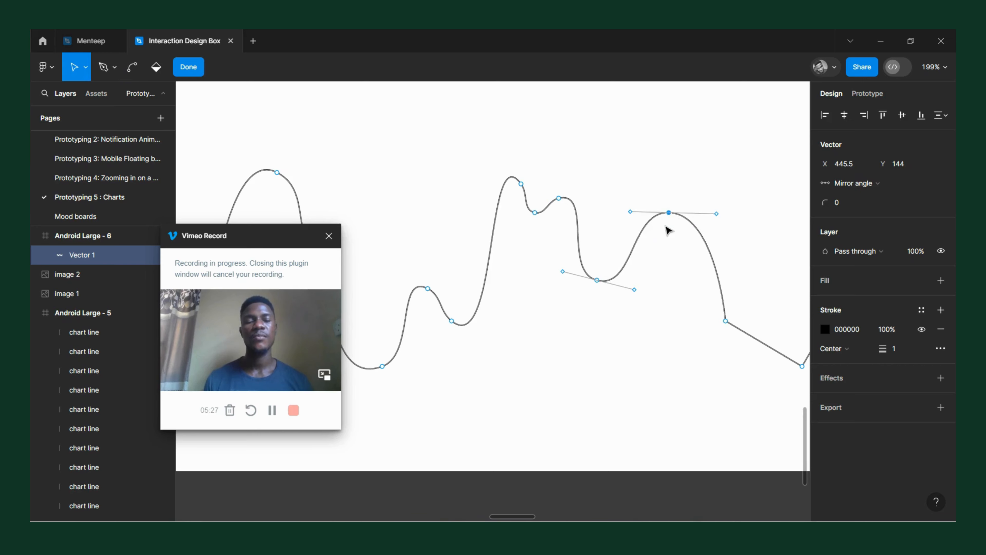
{"action": "scroll", "coordinate": [664, 233], "scroll_direction": "right", "scroll_amount": 4}
{"action": "key", "text": "ctrl"}
{"action": "left_click_drag", "start_coordinate": [584, 325], "coordinate": [584, 327]}
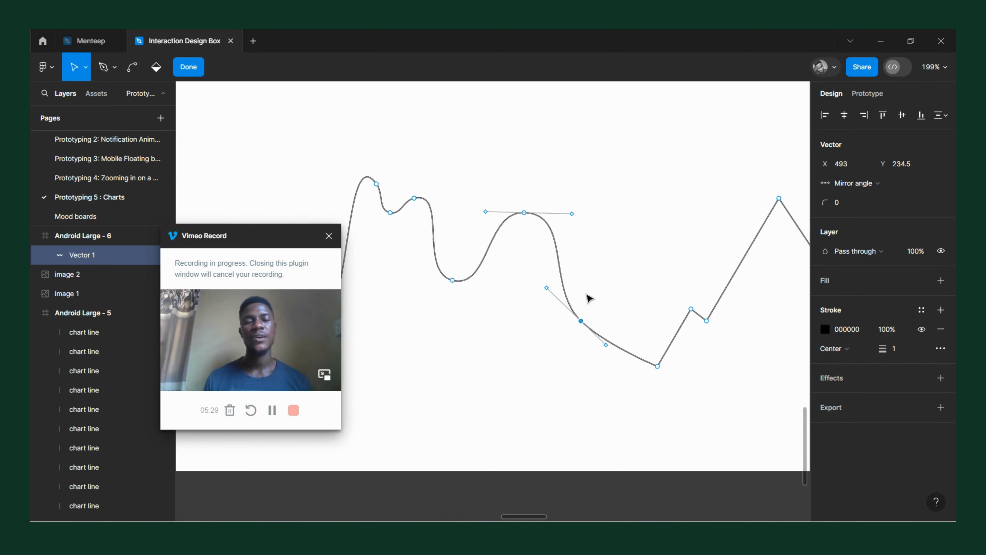
Step: Bend the deep valley at X 557, Y 272.5, the small peak after it and the dip at X 598, Y 234.5
{"action": "scroll", "coordinate": [606, 289], "scroll_direction": "down", "scroll_amount": 3}
{"action": "scroll", "coordinate": [626, 296], "scroll_direction": "up", "scroll_amount": 3}
{"action": "key", "text": "ctrl"}
{"action": "left_click_drag", "start_coordinate": [623, 299], "coordinate": [628, 303]}
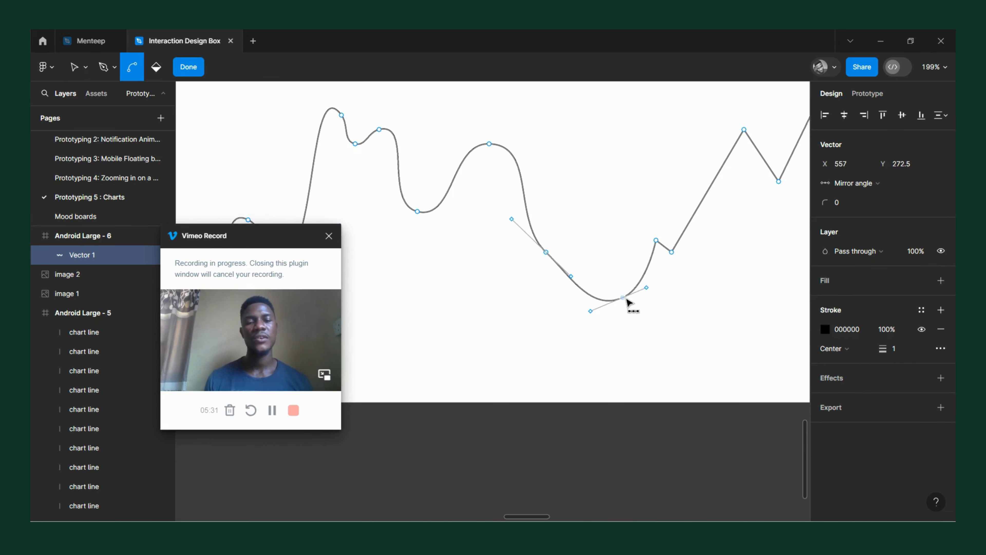
{"action": "left_click_drag", "start_coordinate": [658, 243], "coordinate": [671, 257]}
{"action": "scroll", "coordinate": [672, 258], "scroll_direction": "down", "scroll_amount": 5}
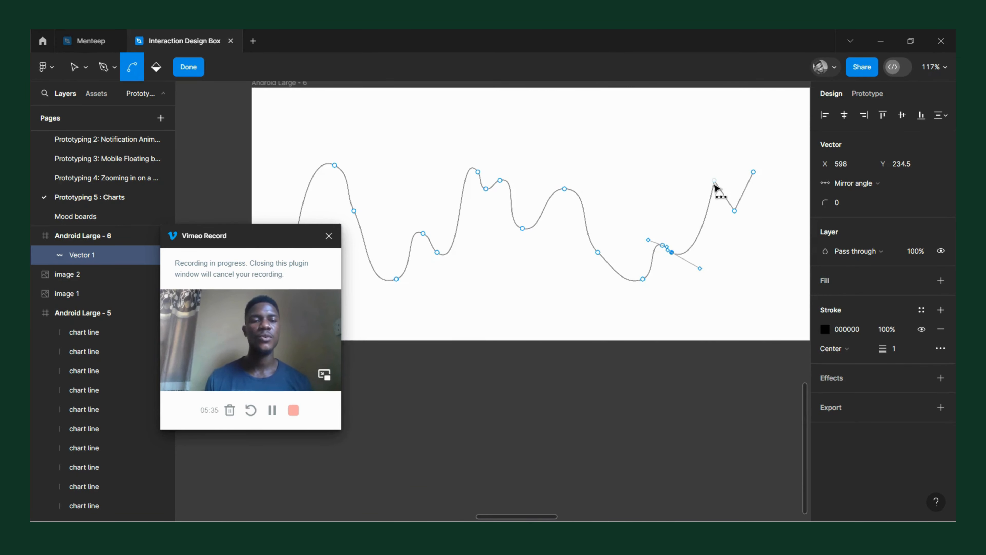
Step: Bend the last peak and the dip at X 687.5, Y 175.5, and move the line's end point to about X 773.5, Y 110.5
{"action": "left_click_drag", "start_coordinate": [714, 180], "coordinate": [751, 211]}
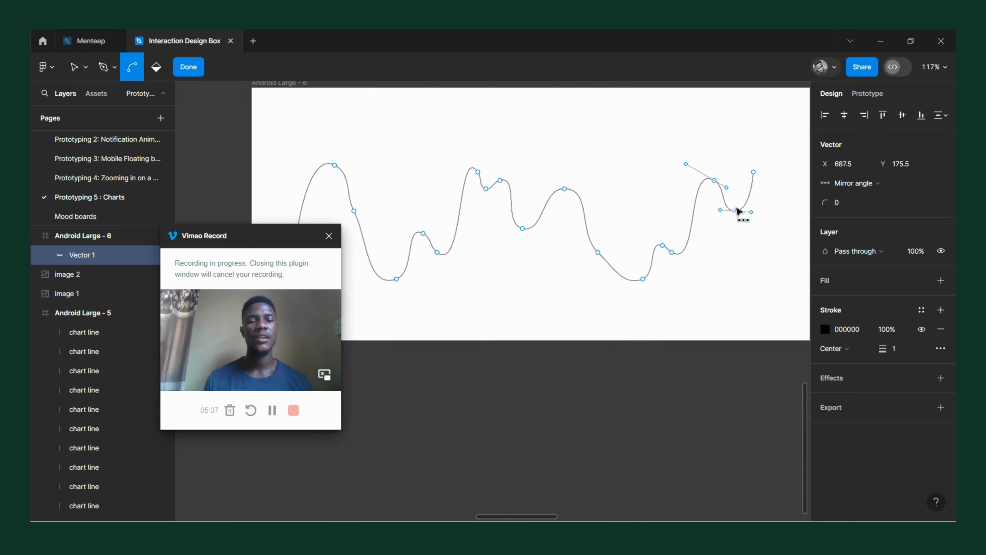
{"action": "key", "text": "v"}
{"action": "left_click_drag", "start_coordinate": [754, 172], "coordinate": [795, 166]}
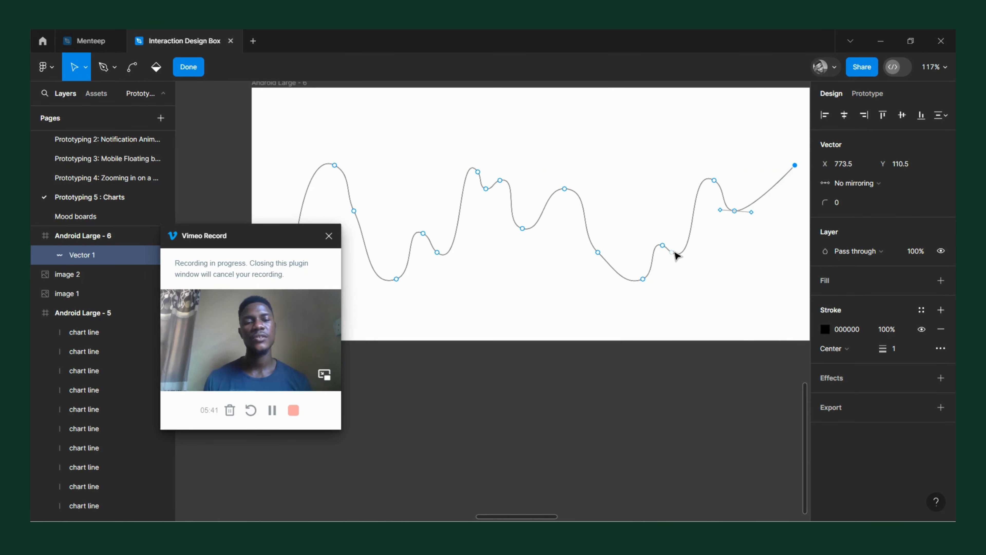
Step: Move the deep valley to about X 528.5, Y 286.5, level the handles before it, lower the twin-peak dip, and finish editing the line
{"action": "left_click_drag", "start_coordinate": [676, 255], "coordinate": [627, 290]}
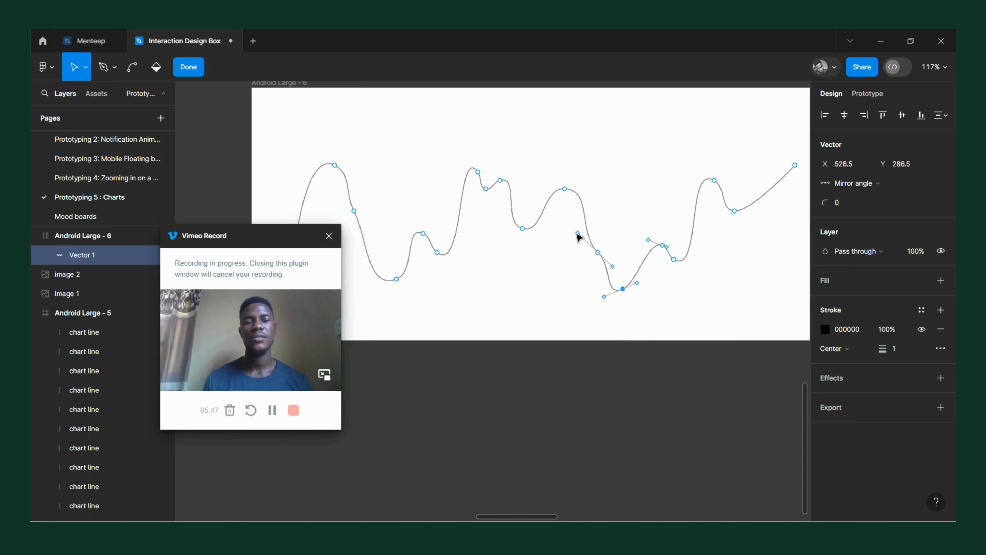
{"action": "left_click", "coordinate": [597, 252]}
{"action": "left_click_drag", "start_coordinate": [579, 235], "coordinate": [572, 255]}
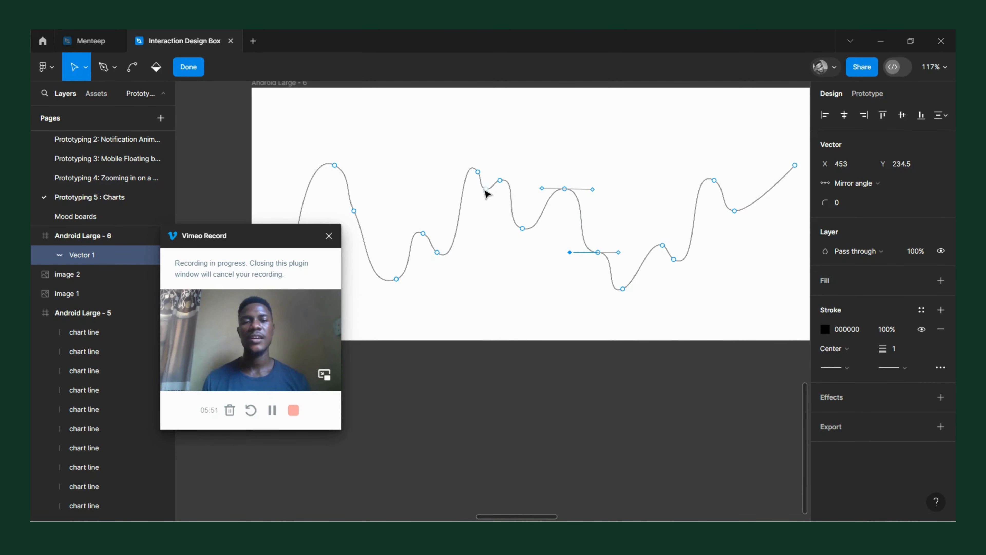
{"action": "left_click_drag", "start_coordinate": [485, 190], "coordinate": [488, 207]}
{"action": "key", "text": "Escape"}
{"action": "scroll", "coordinate": [488, 210], "scroll_direction": "down", "scroll_amount": 5}
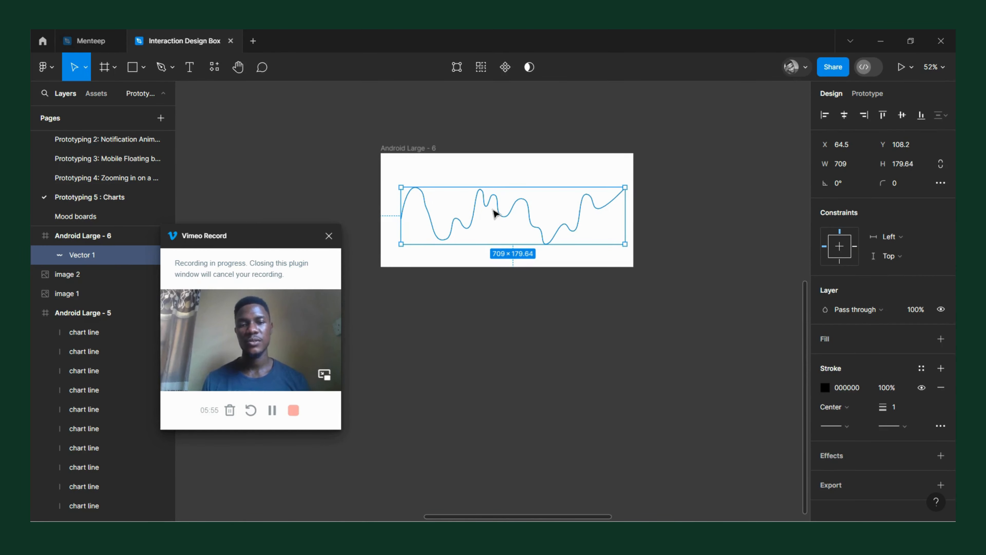
Step: Move the Android Large - 3 frame below Android Large - 6, to about X 2704, Y 2190
{"action": "scroll", "coordinate": [495, 213], "scroll_direction": "up", "scroll_amount": 4}
{"action": "scroll", "coordinate": [517, 210], "scroll_direction": "up", "scroll_amount": 8}
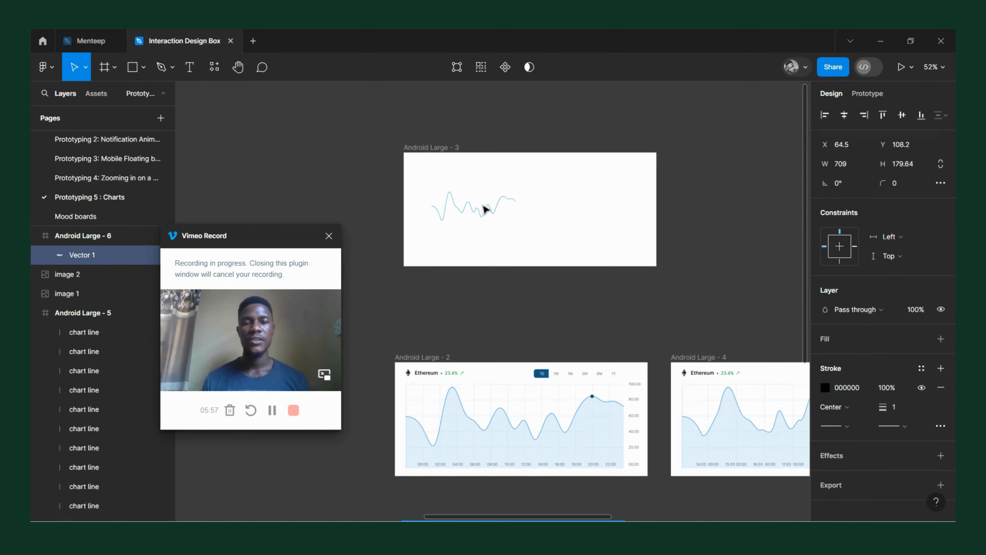
{"action": "left_click", "coordinate": [482, 212]}
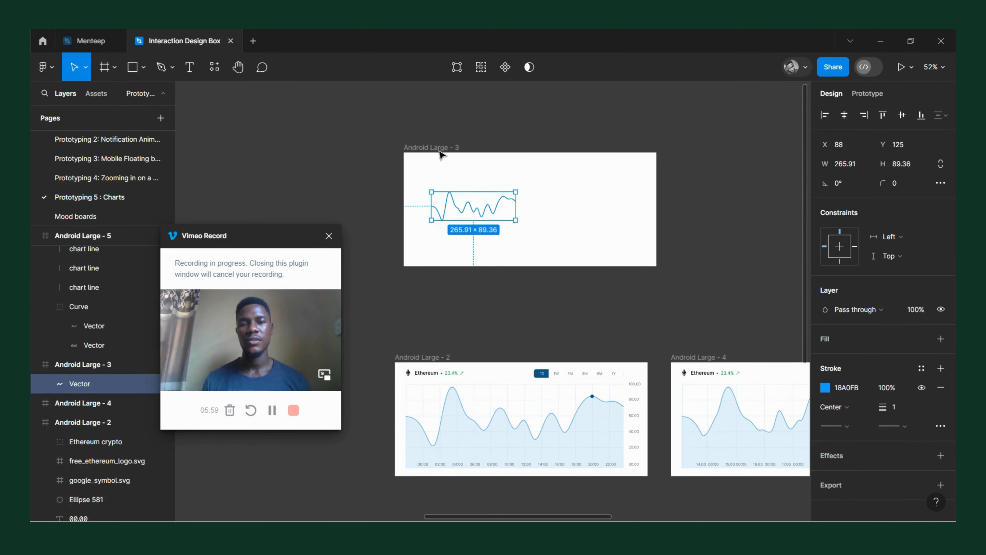
{"action": "left_click_drag", "start_coordinate": [440, 155], "coordinate": [422, 380]}
{"action": "scroll", "coordinate": [417, 341], "scroll_direction": "down", "scroll_amount": 4}
{"action": "scroll", "coordinate": [447, 266], "scroll_direction": "up", "scroll_amount": 3}
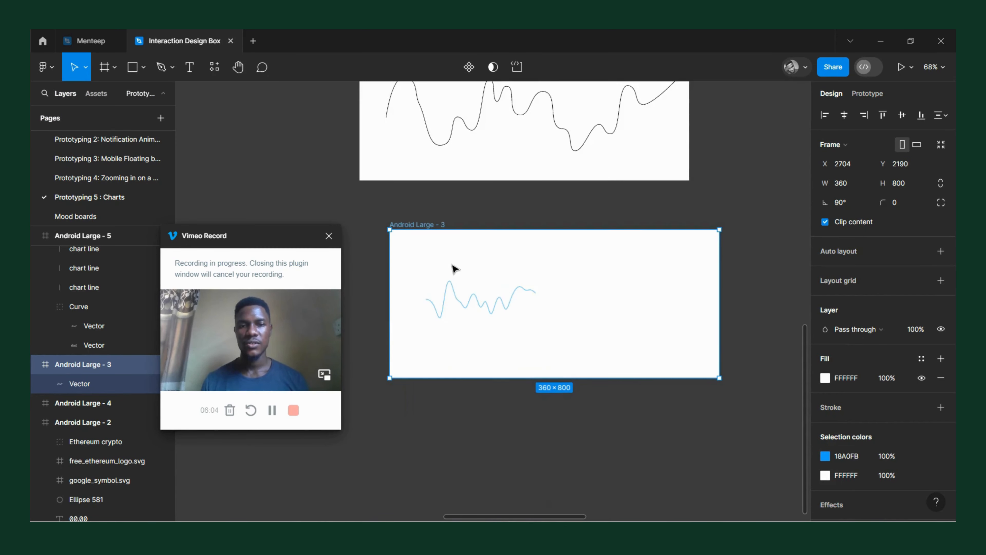
Step: Enlarge the chart line in Android Large - 3 to about 671 × 187 and position it at about X 64, Y 65
{"action": "left_click", "coordinate": [476, 310]}
{"action": "left_click", "coordinate": [488, 310]}
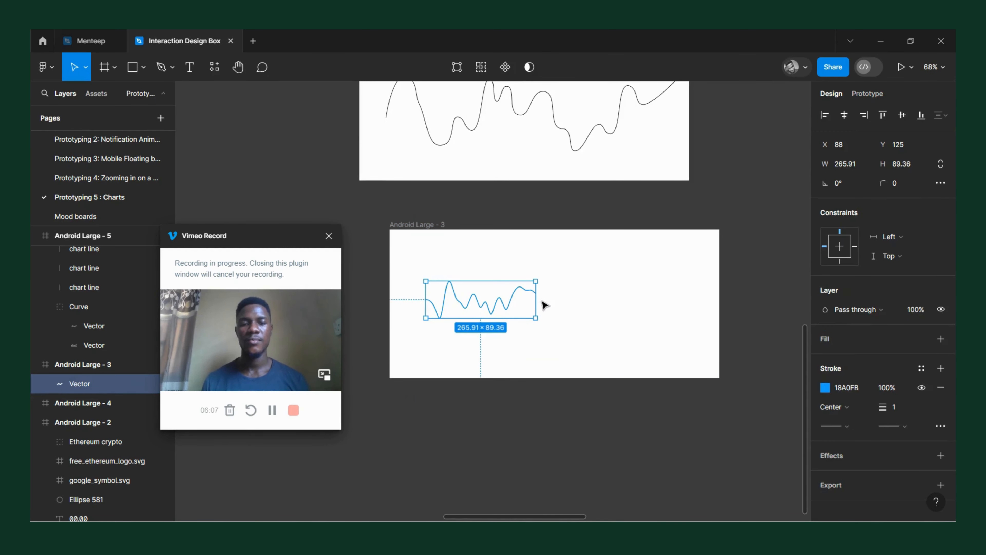
{"action": "left_click_drag", "start_coordinate": [537, 301], "coordinate": [703, 300]}
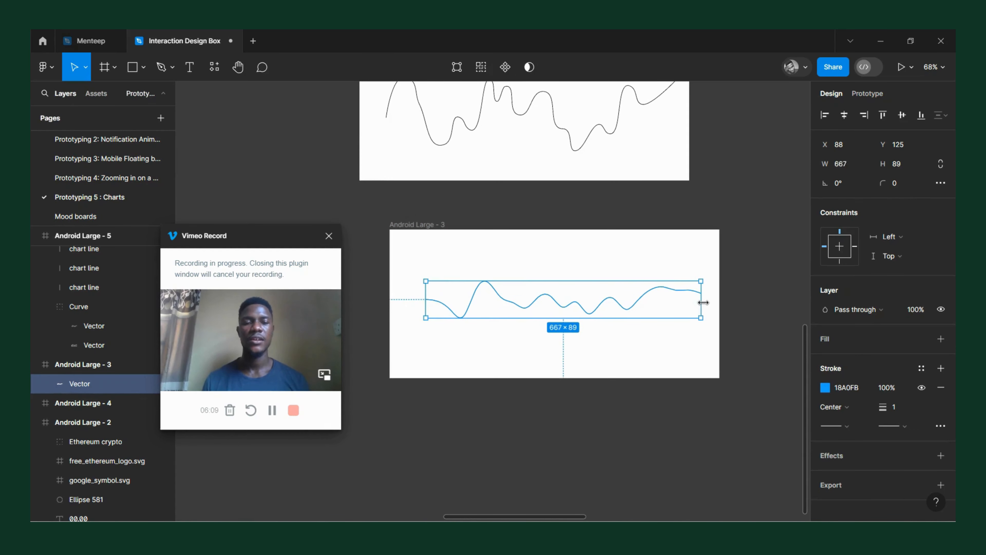
{"action": "mouse_move", "coordinate": [534, 322]}
{"action": "left_mouse_down"}
{"action": "mouse_move", "coordinate": [540, 373]}
{"action": "mouse_move", "coordinate": [531, 317]}
{"action": "left_mouse_up"}
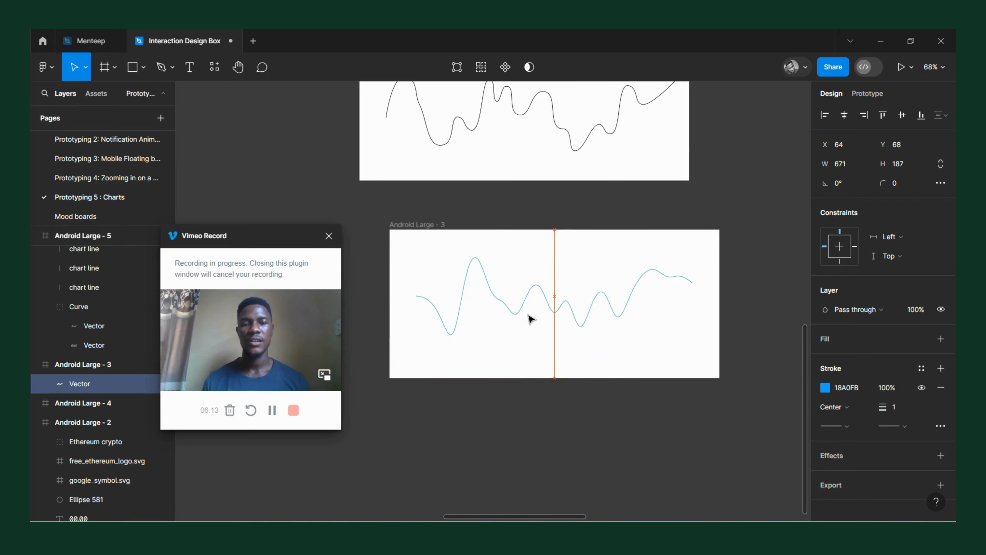
Step: Compare the hand-drawn line in Android Large - 6 with the Chartline reference images and the line in Android Large - 3
{"action": "scroll", "coordinate": [513, 303], "scroll_direction": "up", "scroll_amount": 5}
{"action": "scroll", "coordinate": [427, 324], "scroll_direction": "up", "scroll_amount": 5}
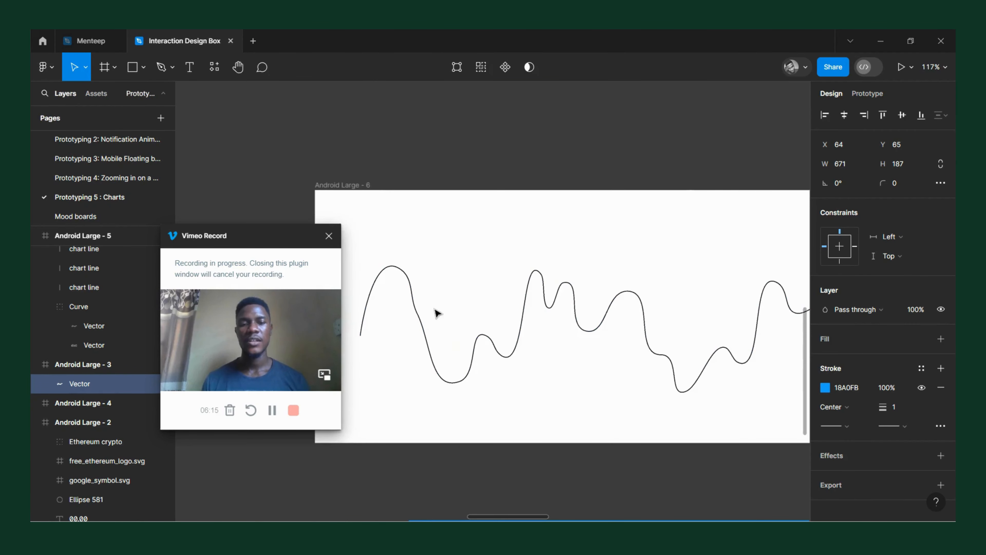
{"action": "scroll", "coordinate": [621, 296], "scroll_direction": "down", "scroll_amount": 7}
{"action": "scroll", "coordinate": [480, 272], "scroll_direction": "right", "scroll_amount": 10}
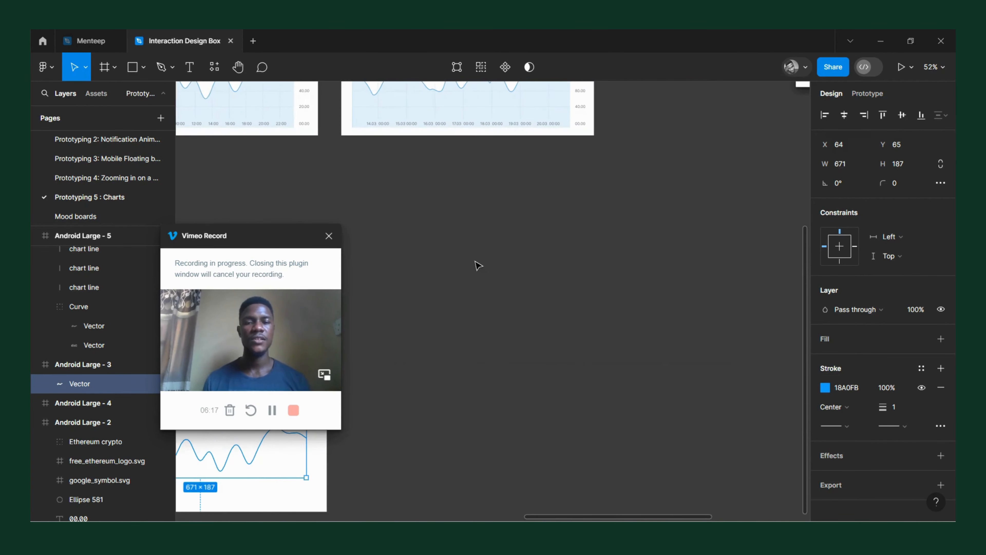
{"action": "scroll", "coordinate": [462, 271], "scroll_direction": "left", "scroll_amount": 4}
{"action": "scroll", "coordinate": [397, 314], "scroll_direction": "up", "scroll_amount": 5}
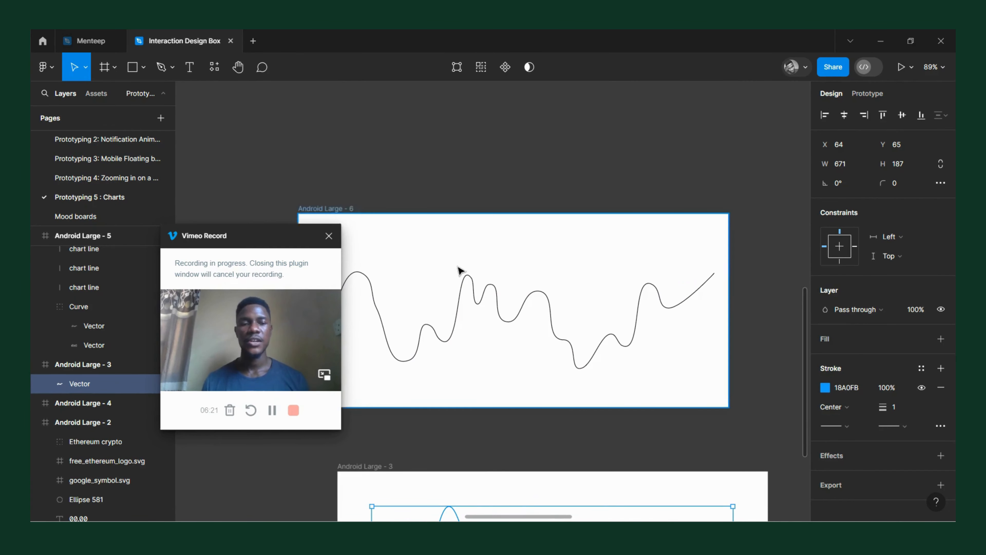
{"action": "scroll", "coordinate": [458, 273], "scroll_direction": "down", "scroll_amount": 10}
{"action": "scroll", "coordinate": [597, 181], "scroll_direction": "up", "scroll_amount": 3}
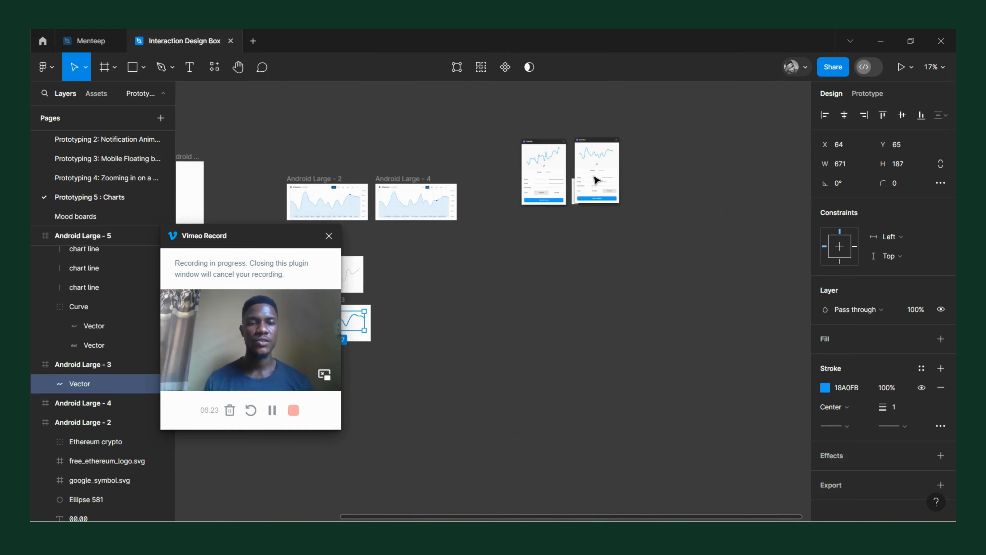
{"action": "scroll", "coordinate": [595, 171], "scroll_direction": "up", "scroll_amount": 5}
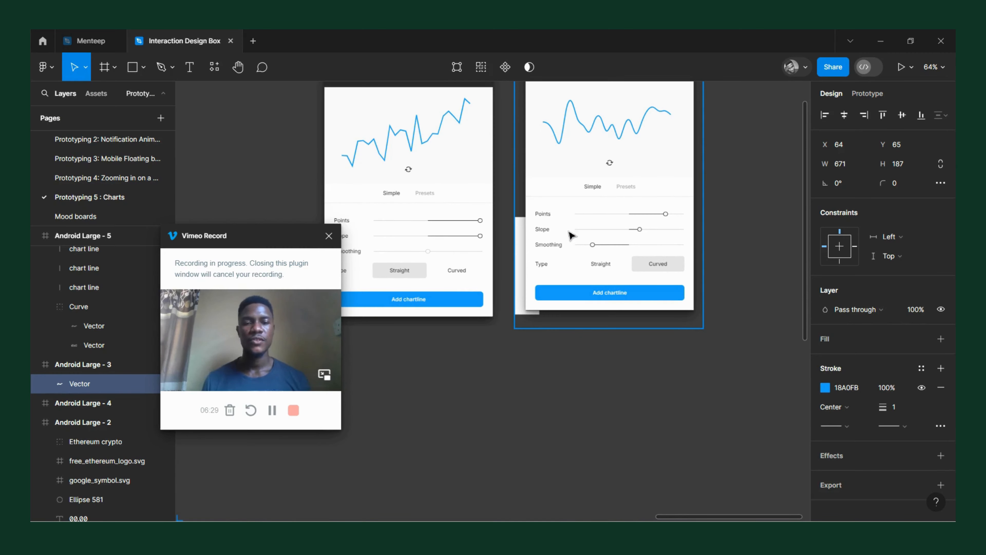
{"action": "scroll", "coordinate": [615, 192], "scroll_direction": "down", "scroll_amount": 5}
{"action": "scroll", "coordinate": [490, 370], "scroll_direction": "left", "scroll_amount": 6}
{"action": "scroll", "coordinate": [497, 349], "scroll_direction": "down", "scroll_amount": 1}
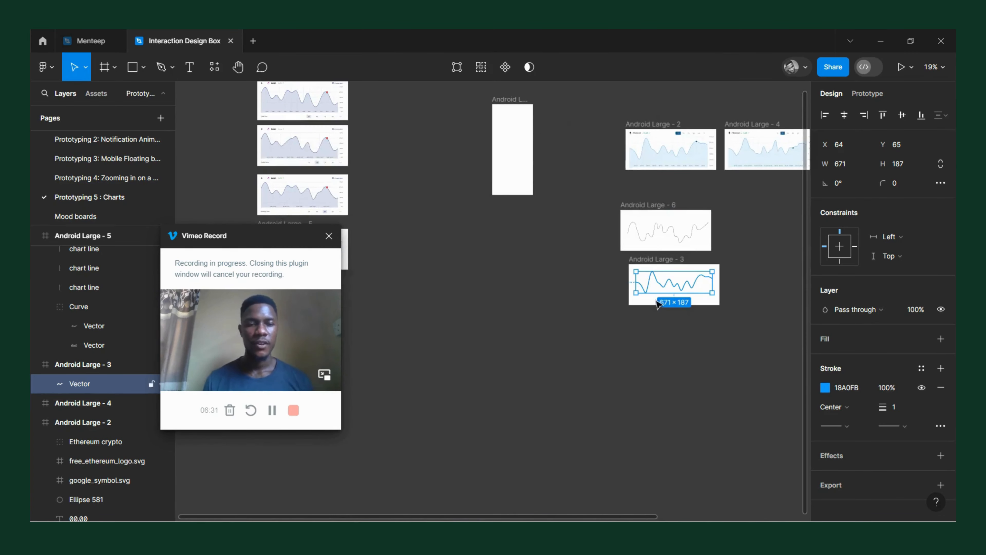
{"action": "scroll", "coordinate": [656, 293], "scroll_direction": "up", "scroll_amount": 5}
{"action": "scroll", "coordinate": [512, 219], "scroll_direction": "right", "scroll_amount": 5}
{"action": "scroll", "coordinate": [512, 219], "scroll_direction": "up", "scroll_amount": 5}
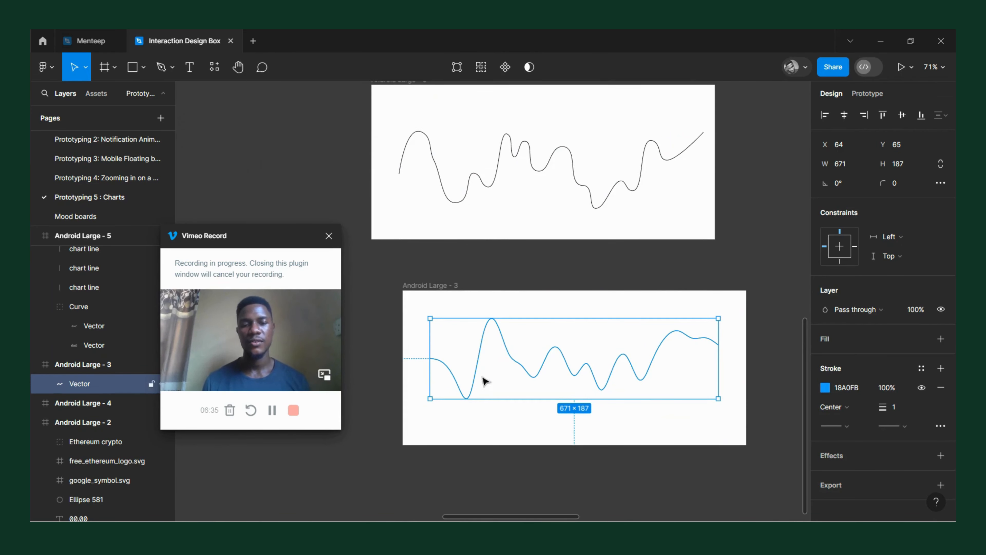
Step: Adjust both sides of the chart line in Android Large - 3 to a width of about 687, starting at about X 41
{"action": "scroll", "coordinate": [520, 325], "scroll_direction": "down", "scroll_amount": 2}
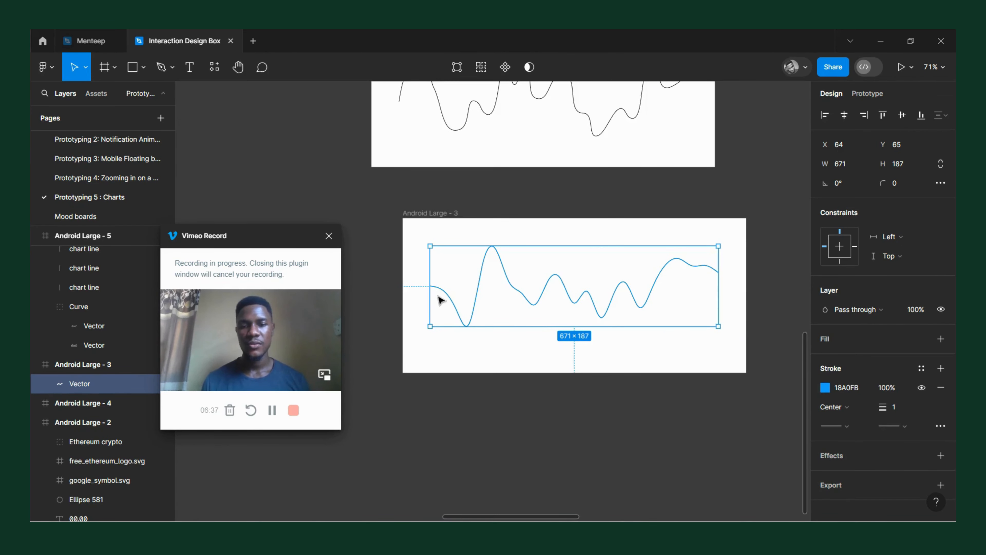
{"action": "left_click_drag", "start_coordinate": [429, 294], "coordinate": [421, 289]}
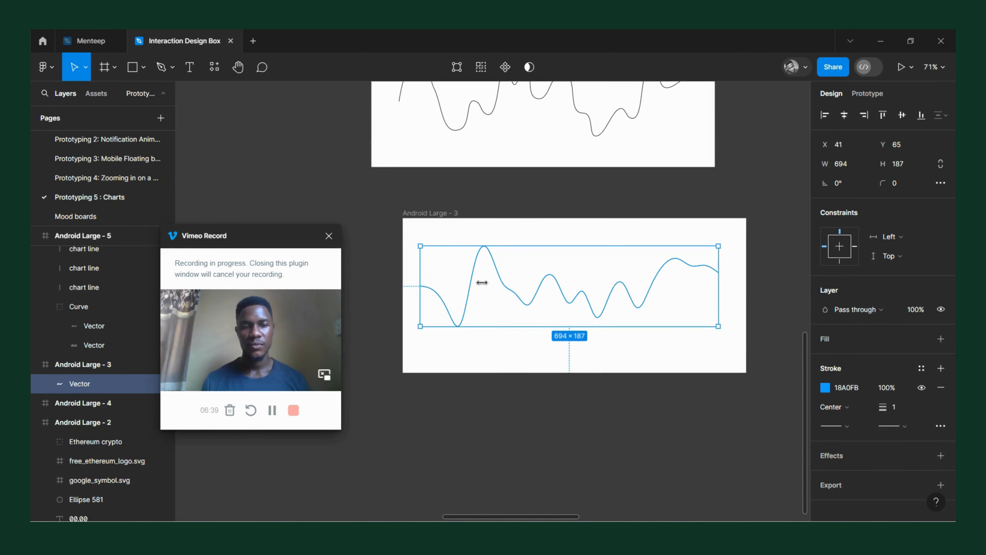
{"action": "left_click_drag", "start_coordinate": [721, 286], "coordinate": [717, 286]}
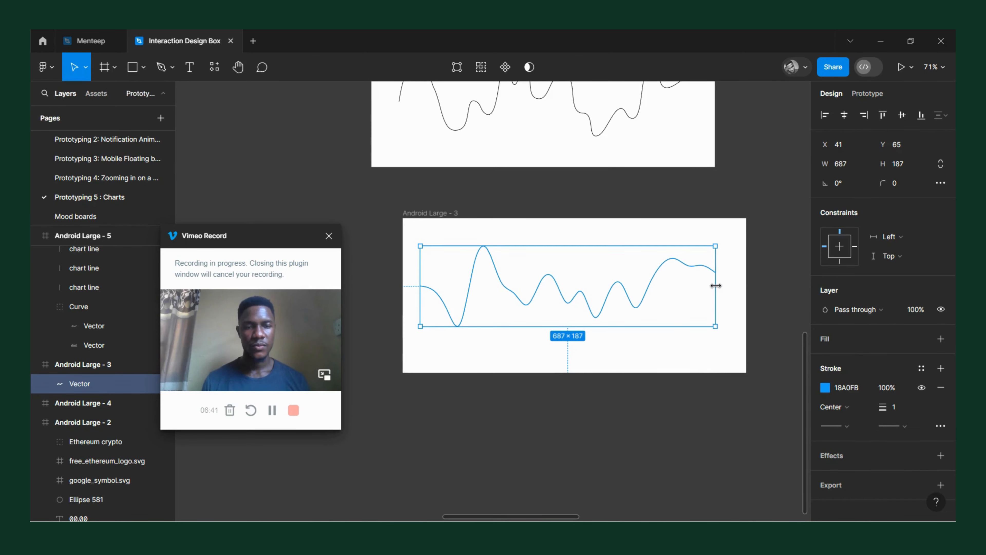
{"action": "scroll", "coordinate": [623, 284], "scroll_direction": "down", "scroll_amount": 2}
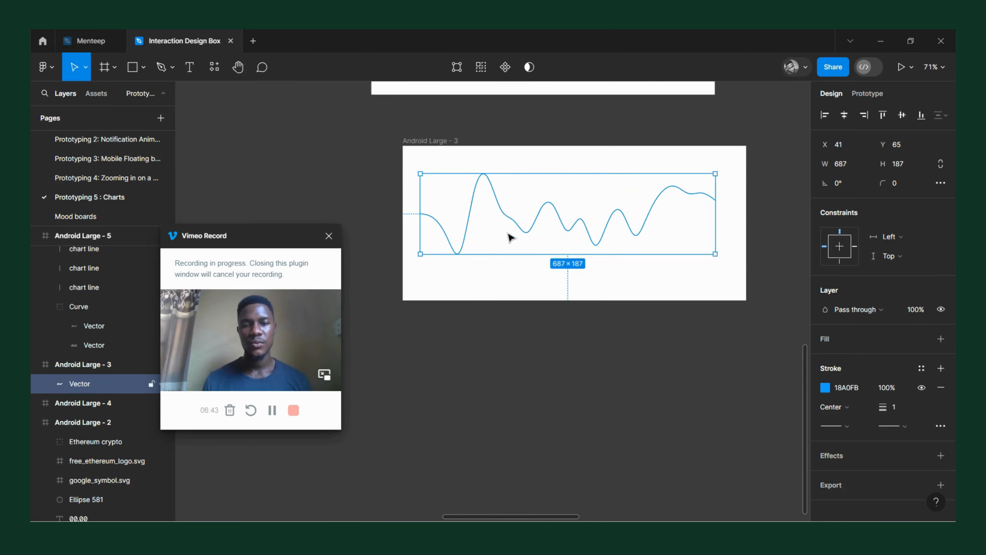
Step: Move the chart line in Android Large - 3 down to about Y 86
{"action": "scroll", "coordinate": [509, 237], "scroll_direction": "up", "scroll_amount": 3}
{"action": "left_click_drag", "start_coordinate": [509, 233], "coordinate": [508, 251]}
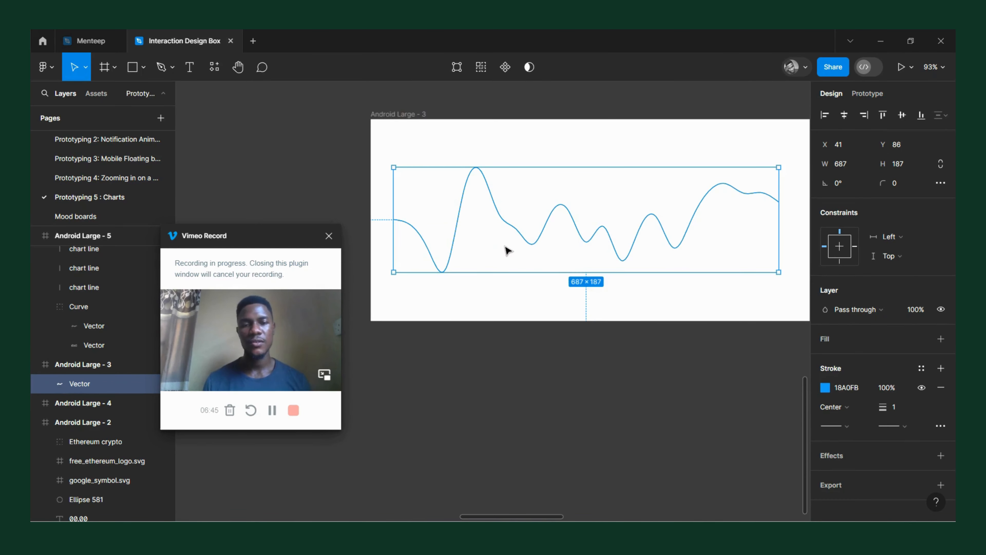
{"action": "scroll", "coordinate": [504, 238], "scroll_direction": "right", "scroll_amount": 2}
{"action": "scroll", "coordinate": [501, 235], "scroll_direction": "left", "scroll_amount": 2}
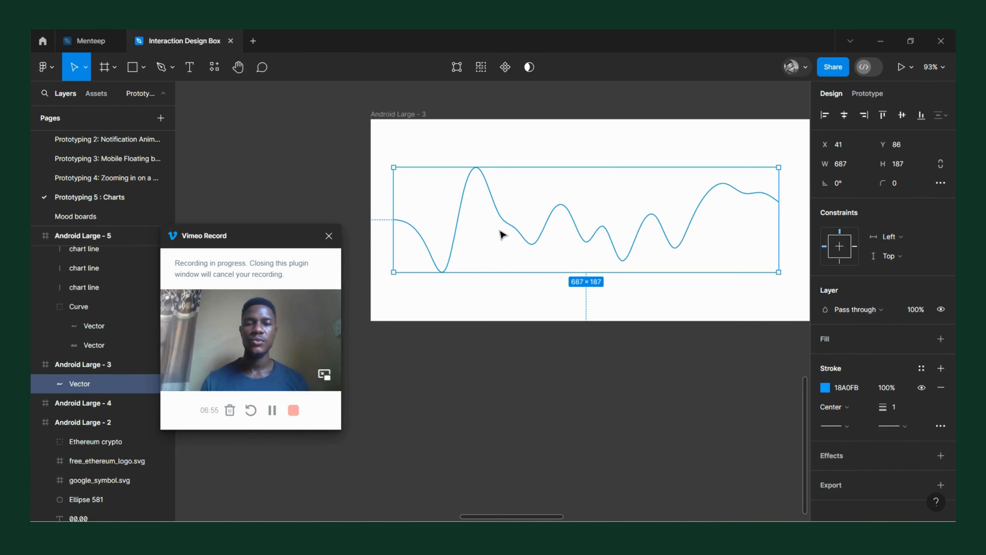
Step: Duplicate the chart line and move the copy straight up above the original, to about Y -17
{"action": "key", "text": "ctrl+d"}
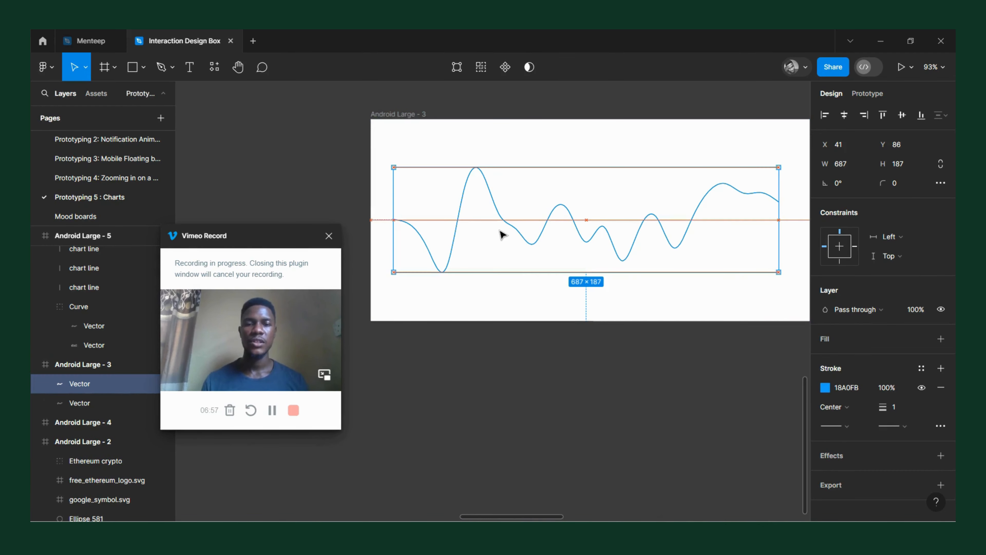
{"action": "left_click_drag", "start_coordinate": [503, 234], "coordinate": [506, 257]}
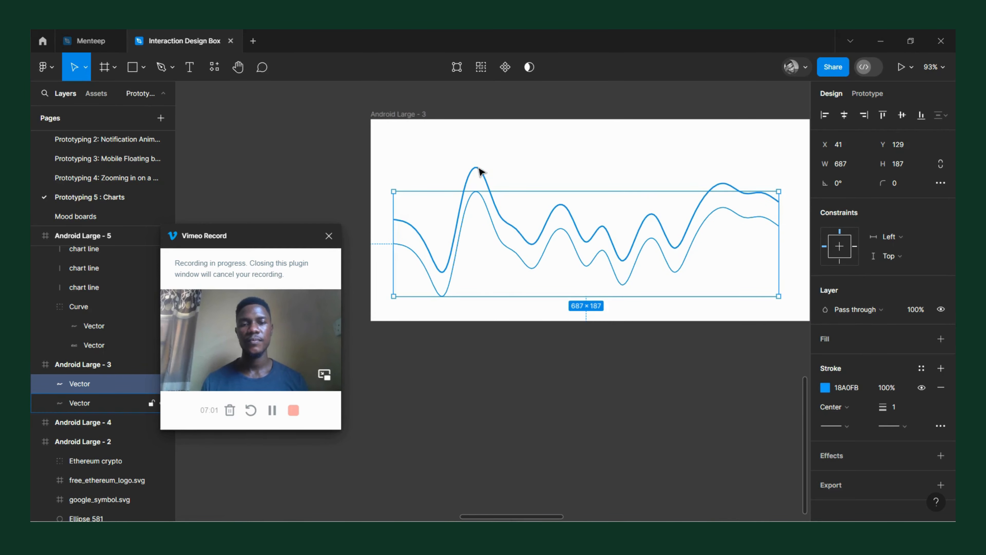
{"action": "left_click", "coordinate": [489, 226]}
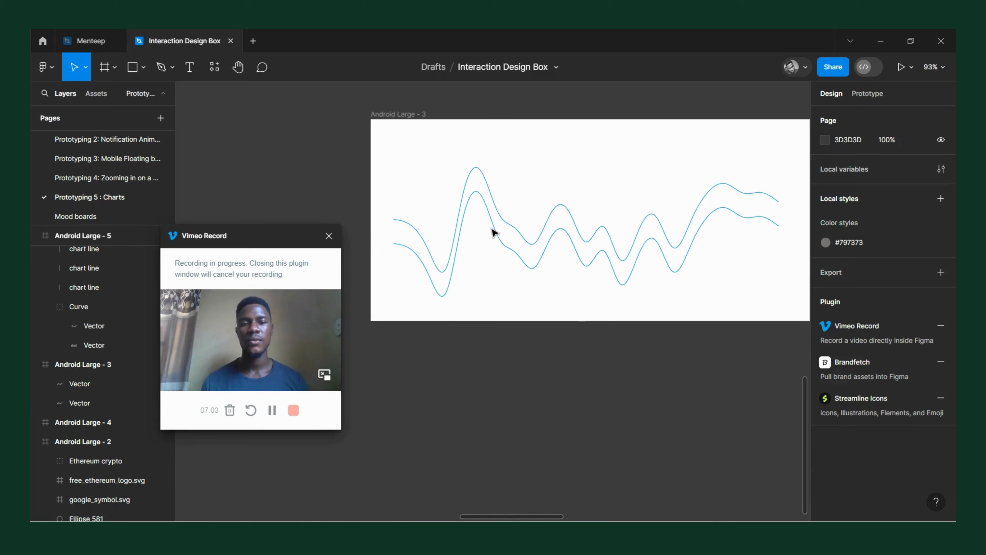
{"action": "left_click_drag", "start_coordinate": [493, 232], "coordinate": [493, 159]}
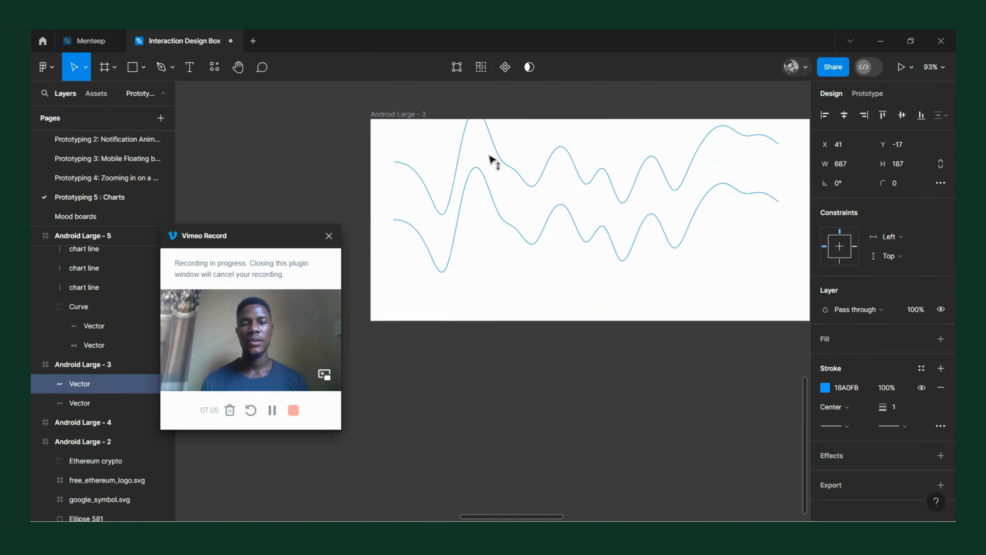
Step: Move the original chart line in Android Large - 3 straight up to about Y 57, after comparing it with the chart in Android Large - 2
{"action": "left_click", "coordinate": [499, 215]}
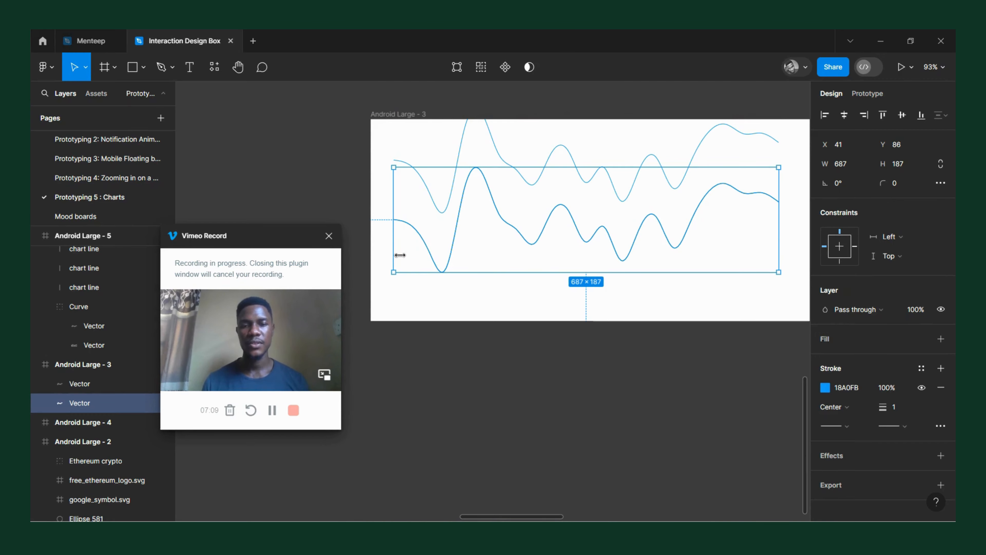
{"action": "scroll", "coordinate": [474, 279], "scroll_direction": "down", "scroll_amount": 10}
{"action": "scroll", "coordinate": [419, 278], "scroll_direction": "up", "scroll_amount": 5}
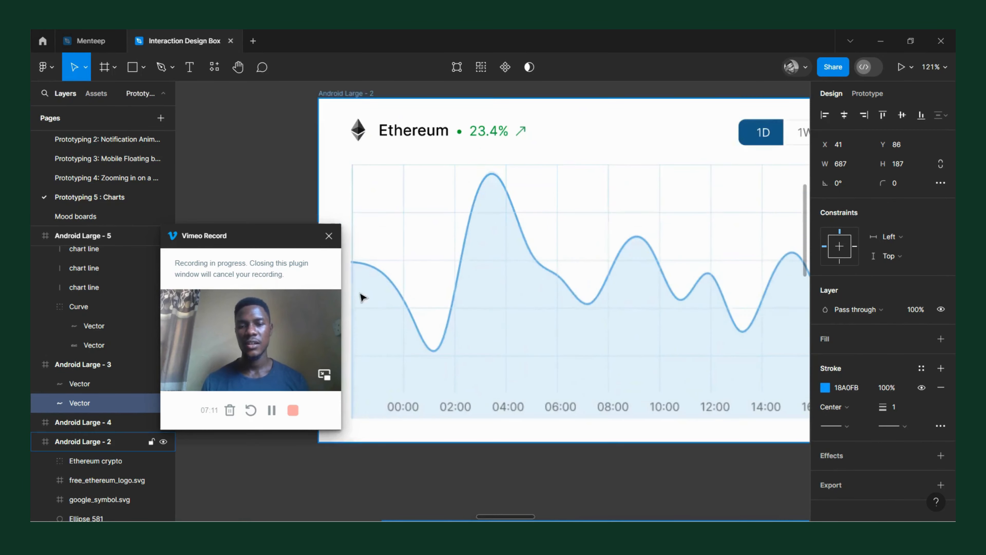
{"action": "scroll", "coordinate": [418, 278], "scroll_direction": "down", "scroll_amount": 5}
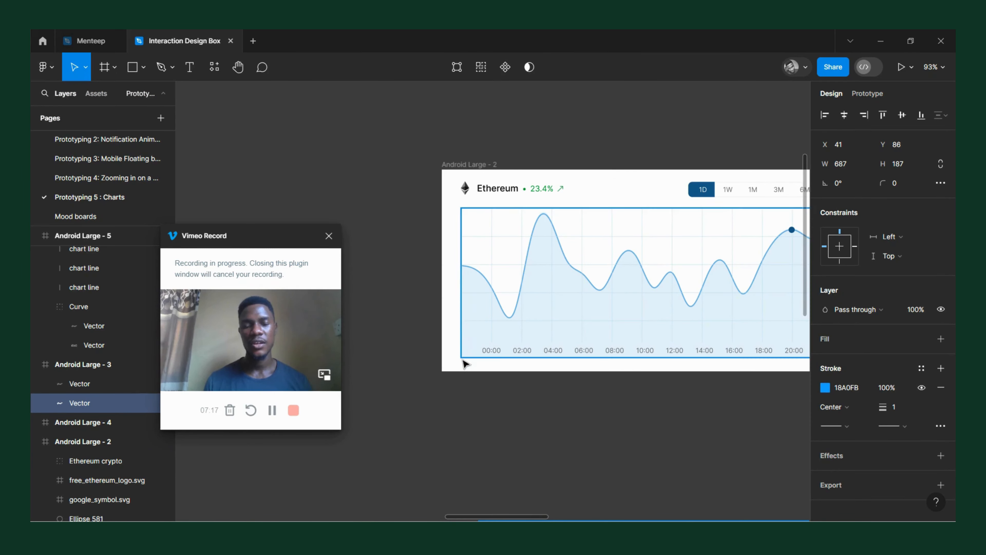
{"action": "scroll", "coordinate": [469, 361], "scroll_direction": "right", "scroll_amount": 3}
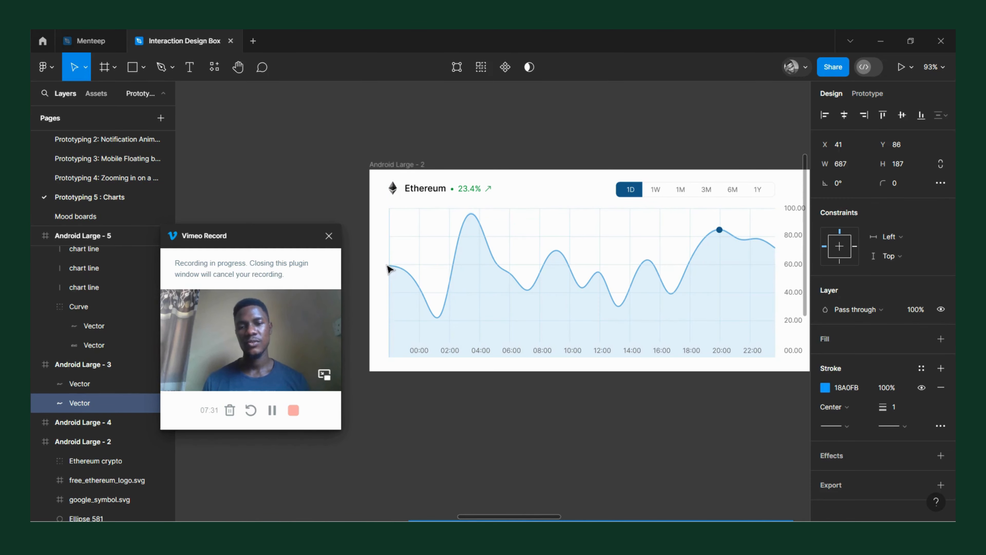
{"action": "key", "text": "shift+2"}
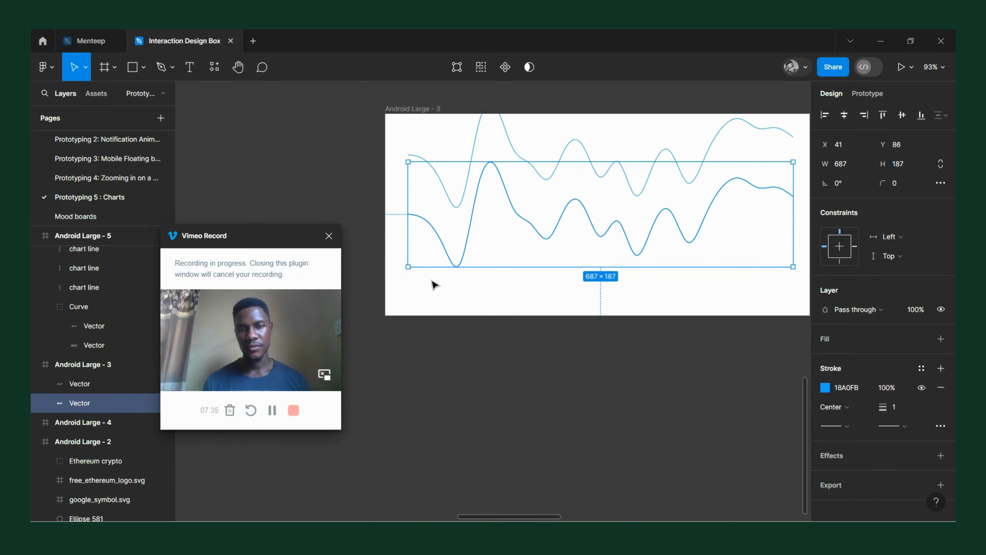
{"action": "left_click_drag", "start_coordinate": [490, 238], "coordinate": [485, 221]}
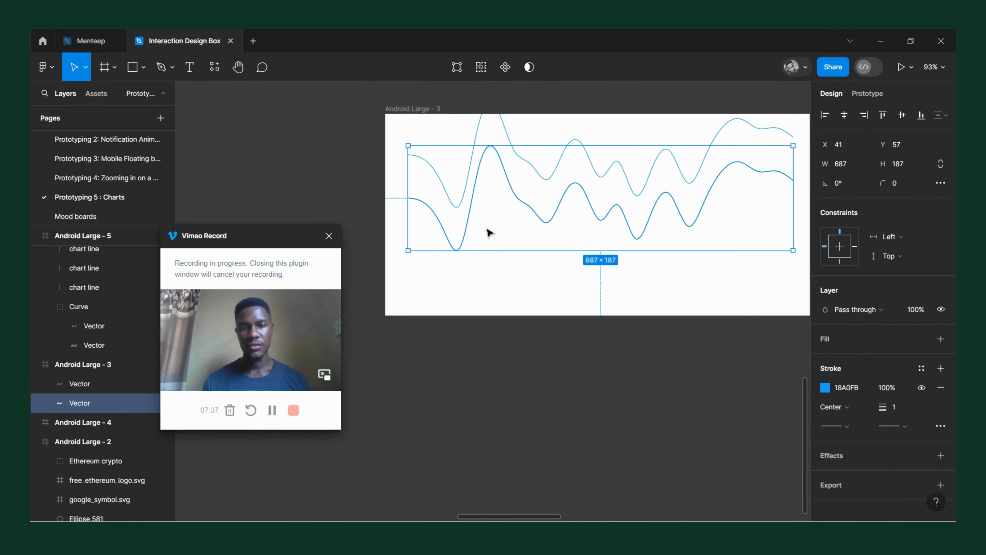
Step: Extend the lower line's path with the Pen tool from its left endpoint straight down to Y 301, and across to X 728
{"action": "double_click", "coordinate": [474, 225]}
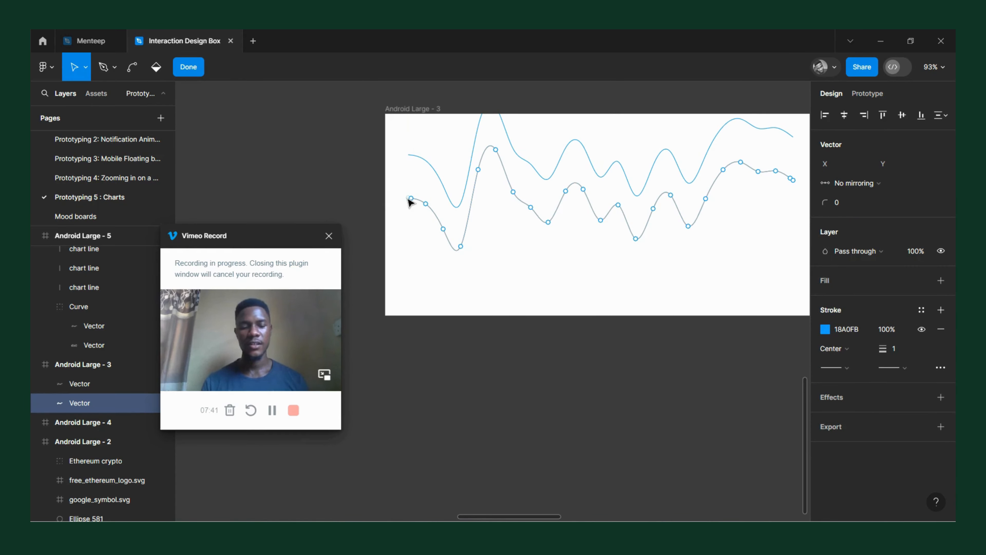
{"action": "key", "text": "p"}
{"action": "scroll", "coordinate": [406, 202], "scroll_direction": "up", "scroll_amount": 5}
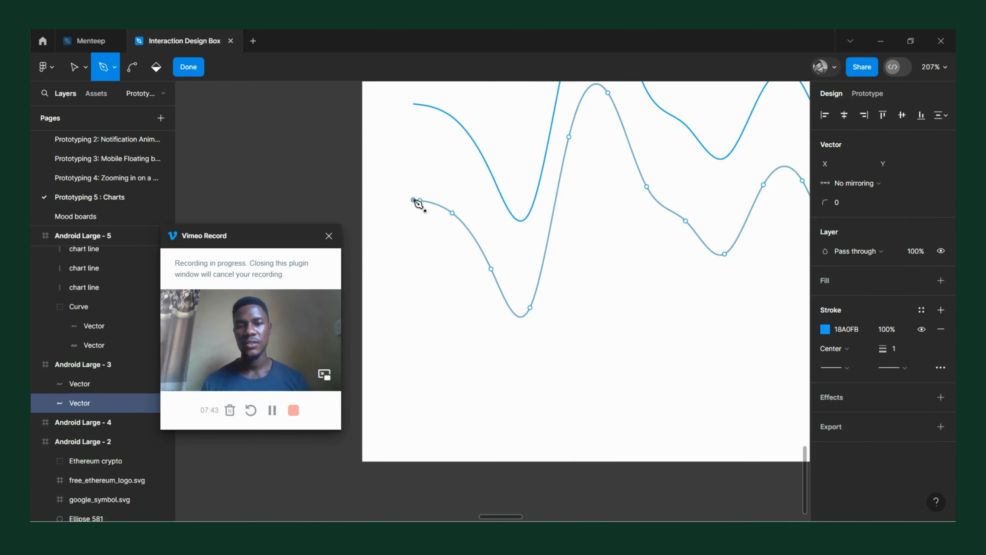
{"action": "left_click", "coordinate": [413, 200]}
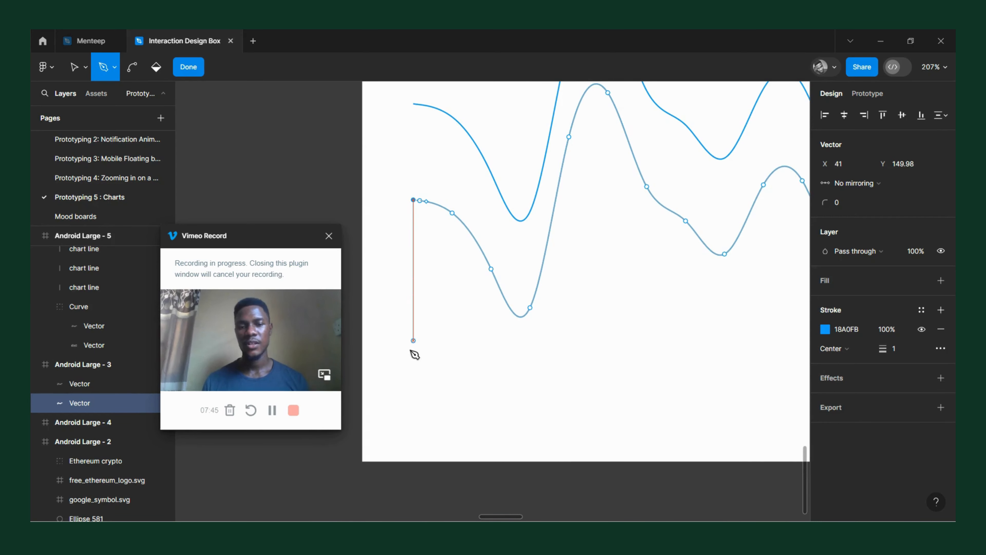
{"action": "scroll", "coordinate": [414, 388], "scroll_direction": "down", "scroll_amount": 3}
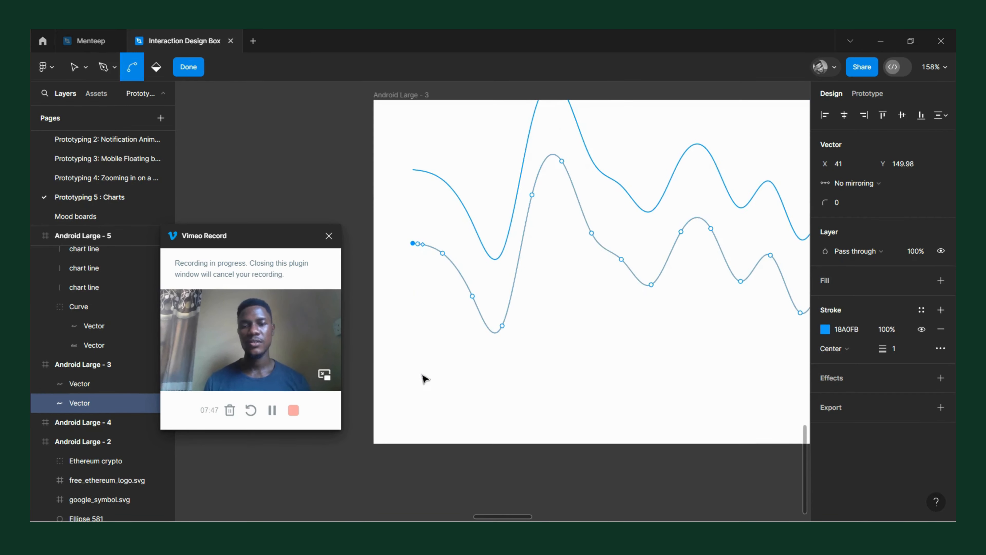
{"action": "scroll", "coordinate": [414, 379], "scroll_direction": "down", "scroll_amount": 3}
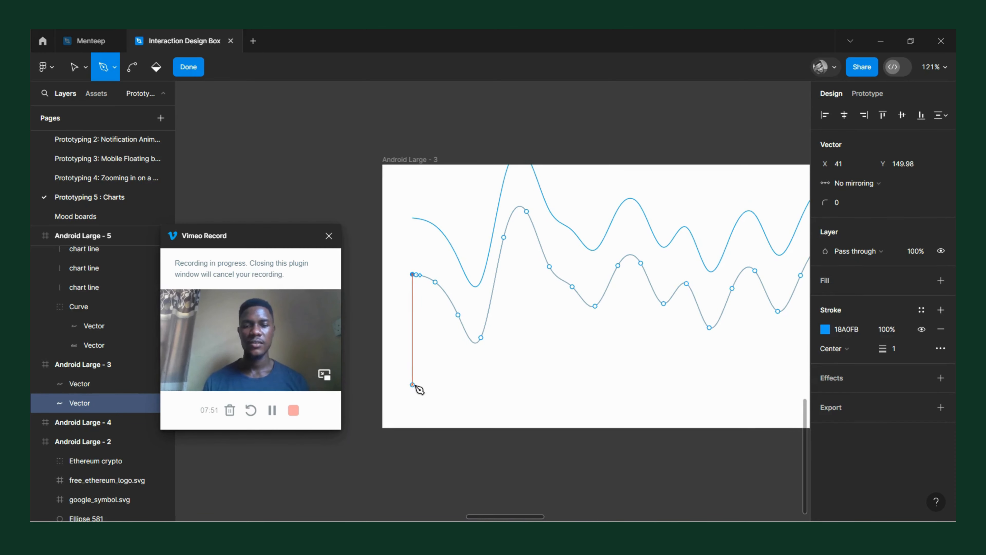
{"action": "left_click", "coordinate": [414, 386]}
{"action": "scroll", "coordinate": [462, 390], "scroll_direction": "right", "scroll_amount": 5}
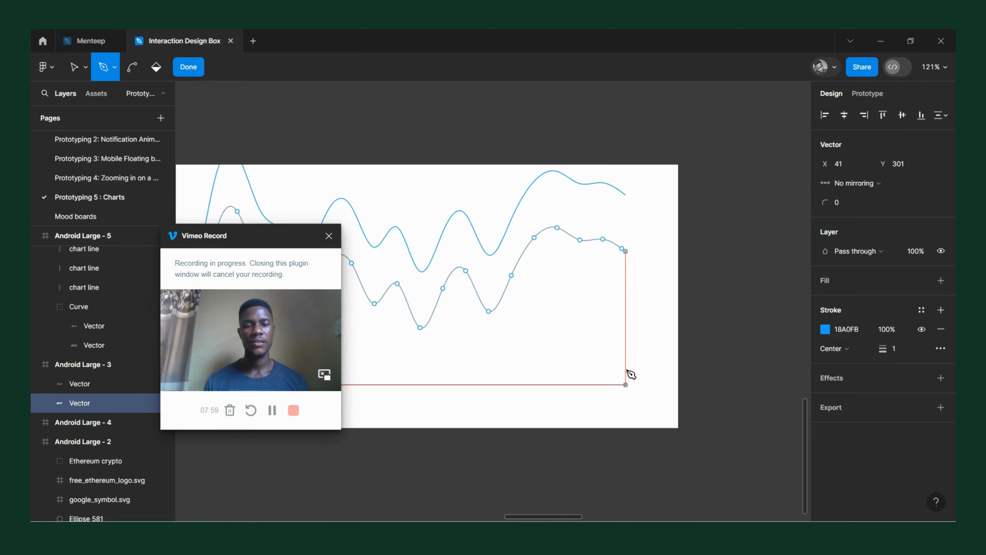
{"action": "left_click", "coordinate": [625, 385]}
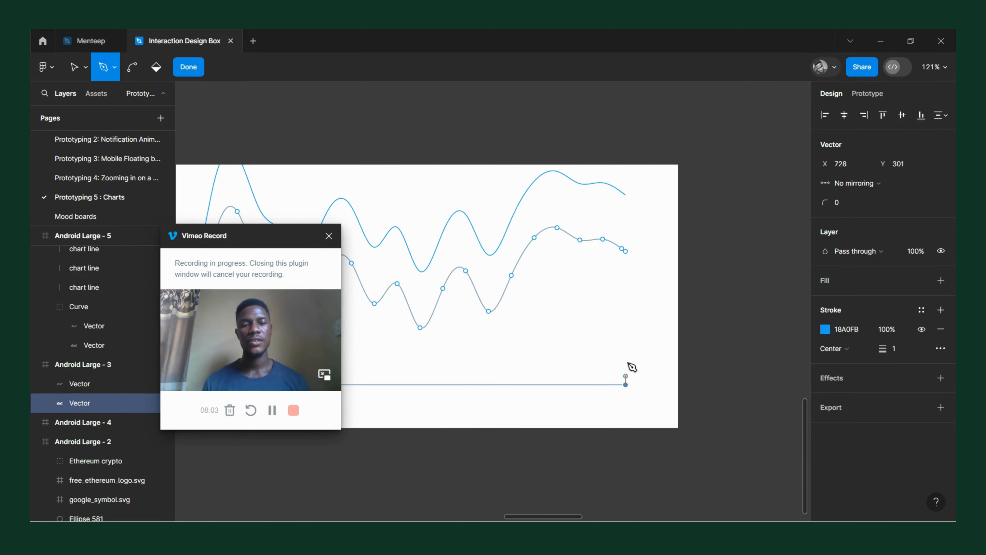
Step: Close the outline by connecting its lower corner up to the line's right endpoint, and finish editing the vector
{"action": "left_click", "coordinate": [627, 251]}
{"action": "scroll", "coordinate": [635, 258], "scroll_direction": "up", "scroll_amount": 10}
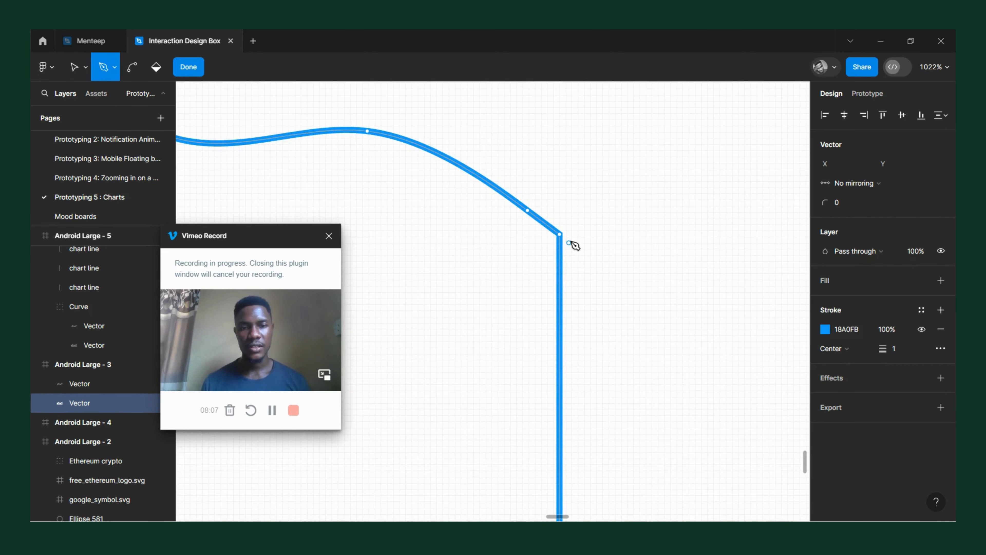
{"action": "scroll", "coordinate": [572, 242], "scroll_direction": "down", "scroll_amount": 10}
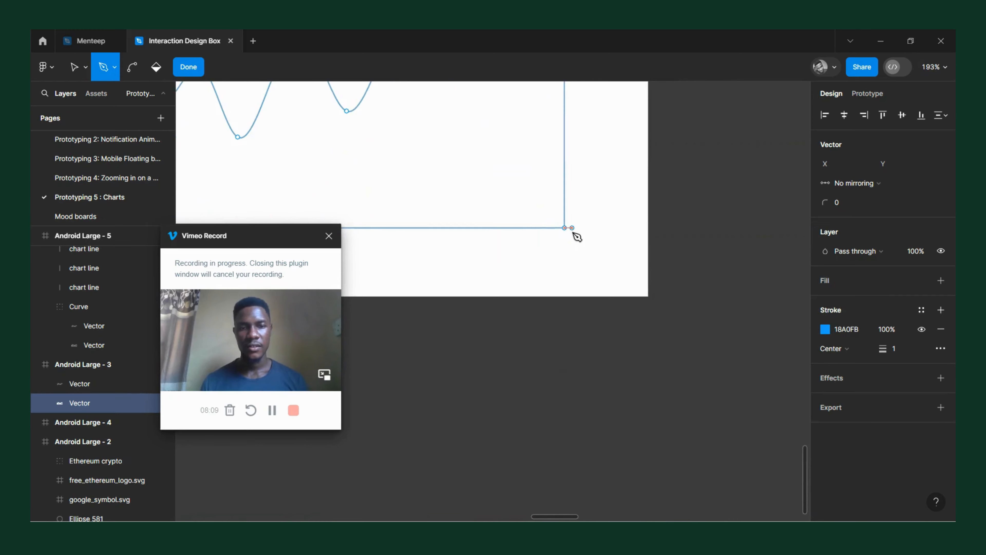
{"action": "scroll", "coordinate": [576, 270], "scroll_direction": "left", "scroll_amount": 10}
{"action": "scroll", "coordinate": [576, 270], "scroll_direction": "left", "scroll_amount": 5}
{"action": "scroll", "coordinate": [572, 261], "scroll_direction": "up", "scroll_amount": 3}
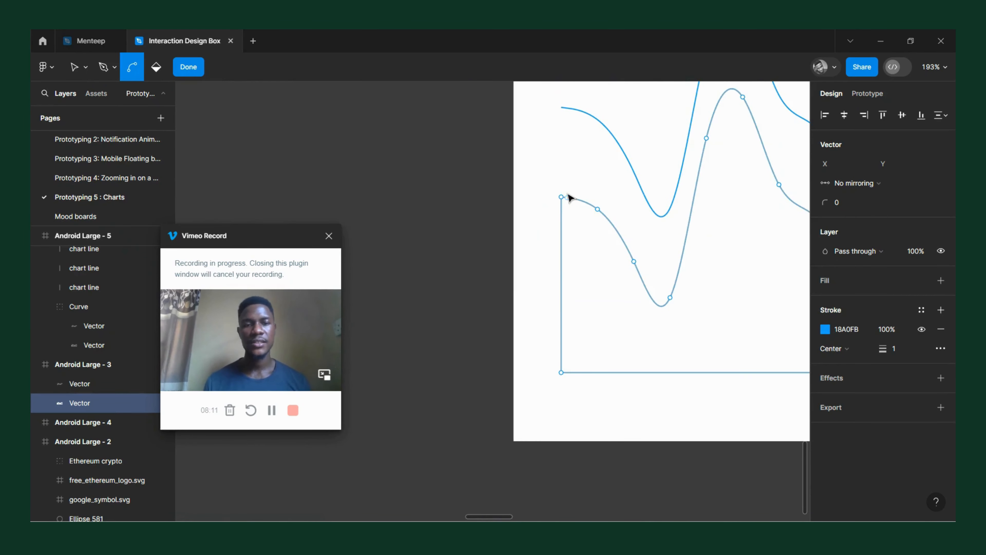
{"action": "scroll", "coordinate": [569, 199], "scroll_direction": "up", "scroll_amount": 2}
{"action": "scroll", "coordinate": [560, 204], "scroll_direction": "up", "scroll_amount": 5}
{"action": "scroll", "coordinate": [544, 206], "scroll_direction": "down", "scroll_amount": 4}
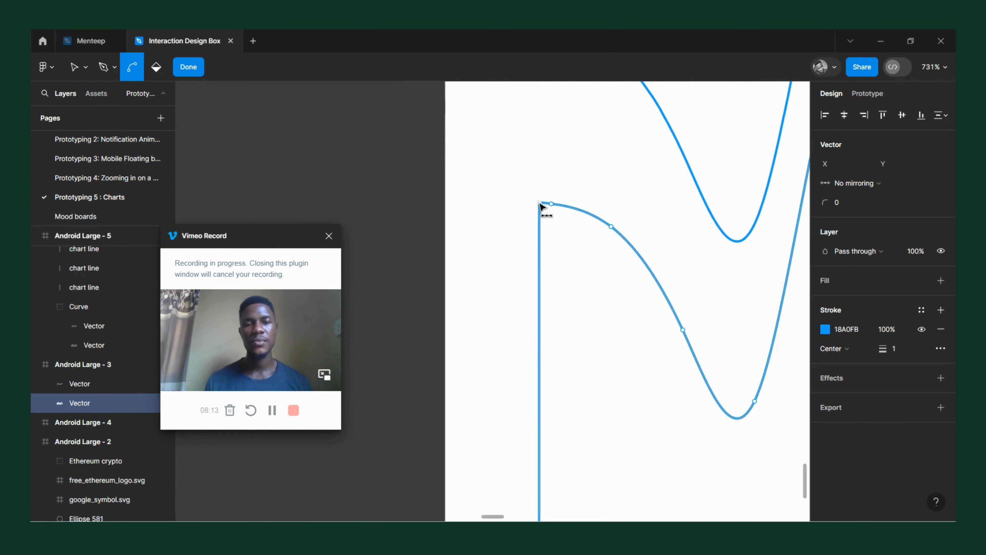
{"action": "scroll", "coordinate": [541, 208], "scroll_direction": "down", "scroll_amount": 6}
{"action": "key", "text": "Escape"}
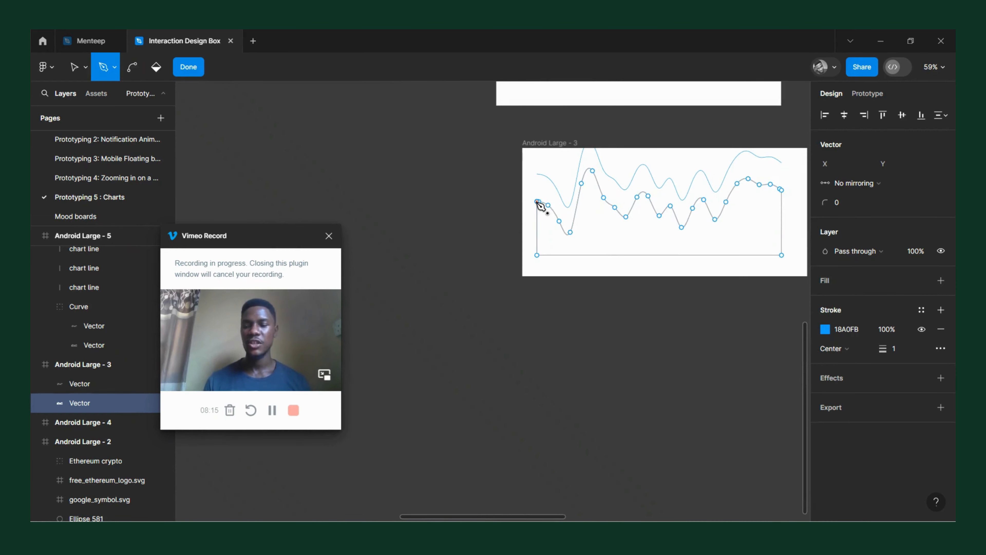
{"action": "key", "text": "Escape"}
Step: Add a fill to the closed chart shape in Android Large - 3 and keep that shape selected
{"action": "scroll", "coordinate": [511, 253], "scroll_direction": "right", "scroll_amount": 3}
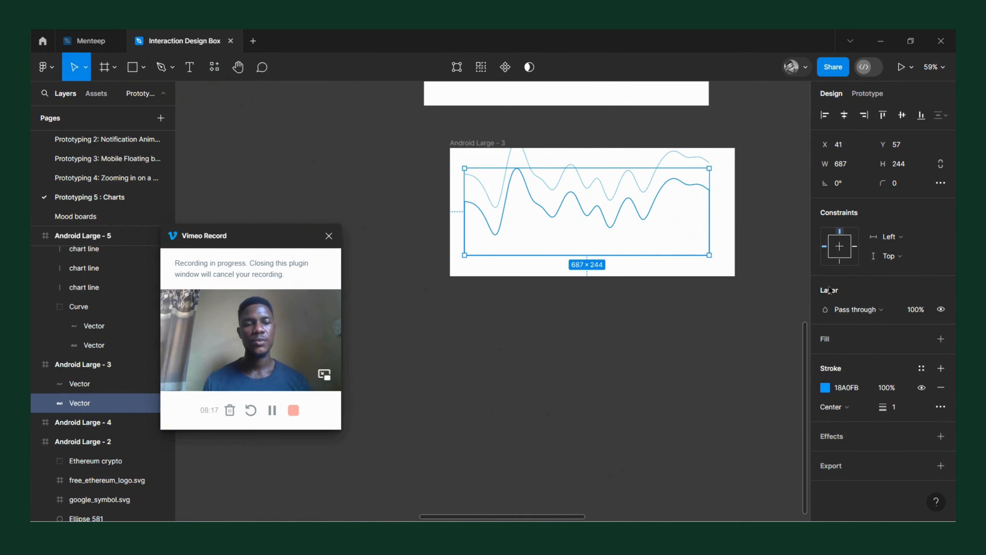
{"action": "left_click", "coordinate": [941, 339]}
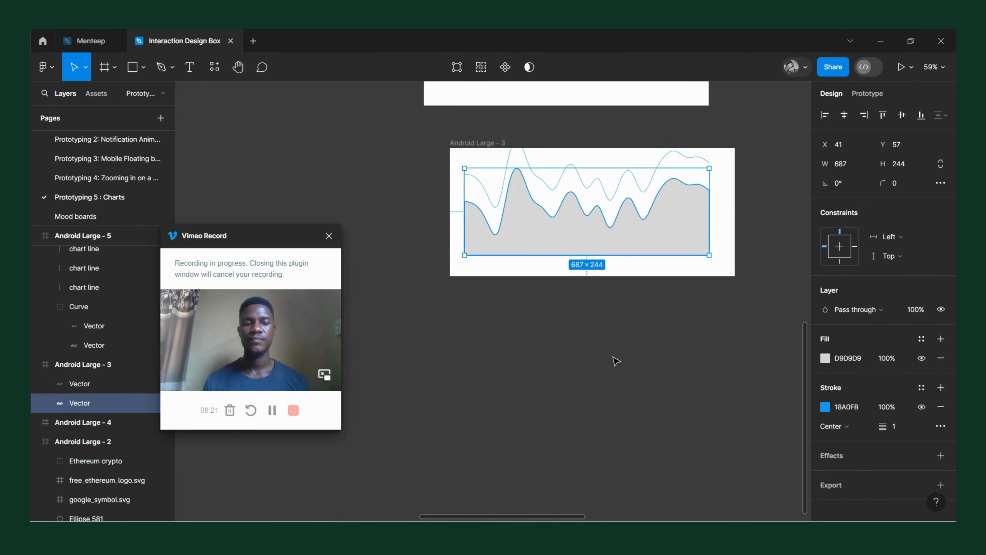
{"action": "scroll", "coordinate": [621, 191], "scroll_direction": "up", "scroll_amount": 3}
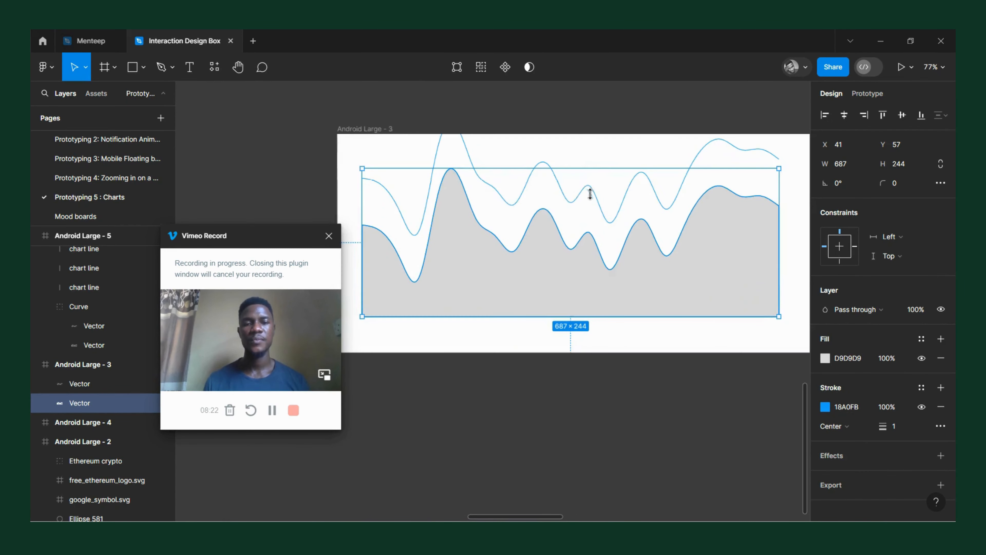
{"action": "left_click", "coordinate": [478, 390]}
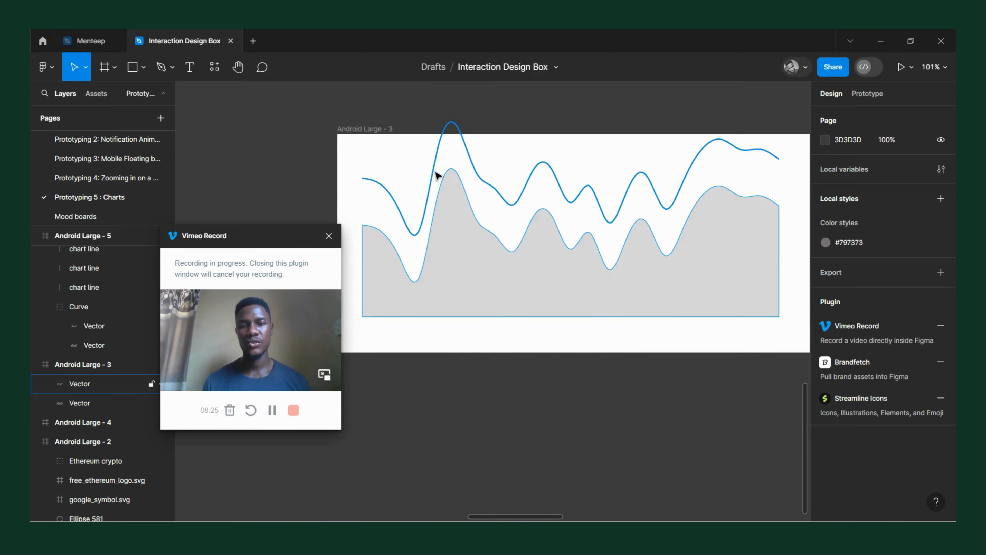
{"action": "left_click", "coordinate": [437, 197]}
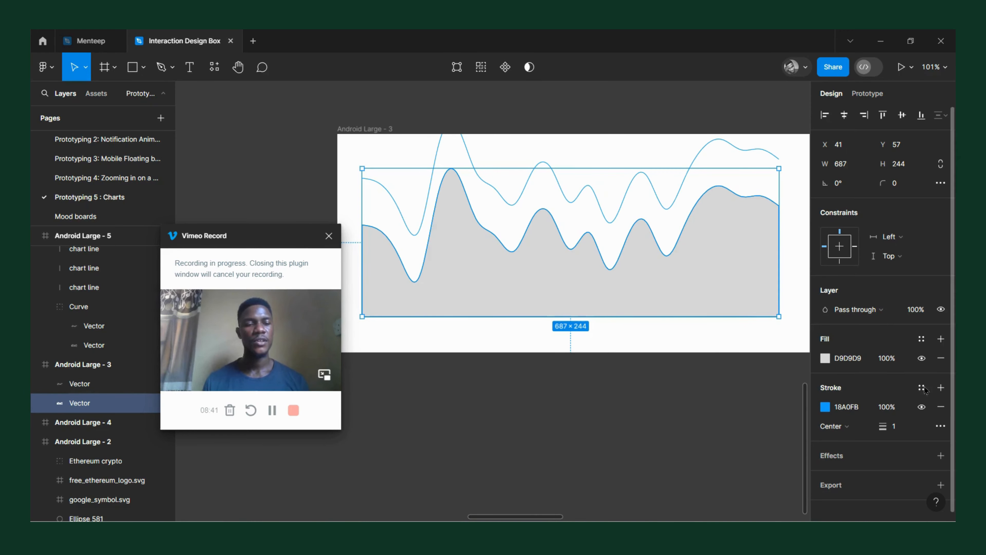
Step: Try removing the stroke from the filled chart shape, and undo the removal
{"action": "left_click", "coordinate": [947, 409]}
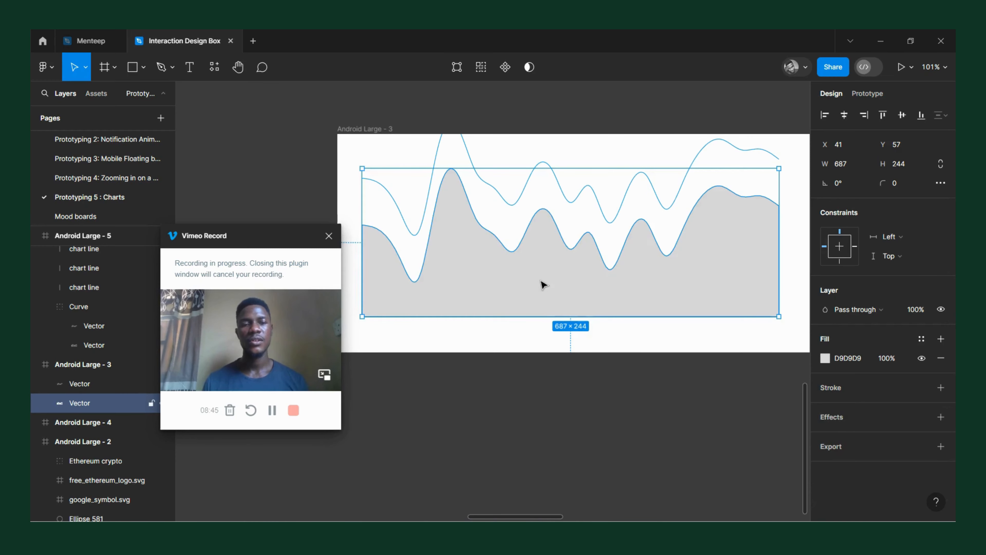
{"action": "key", "text": "ctrl+z"}
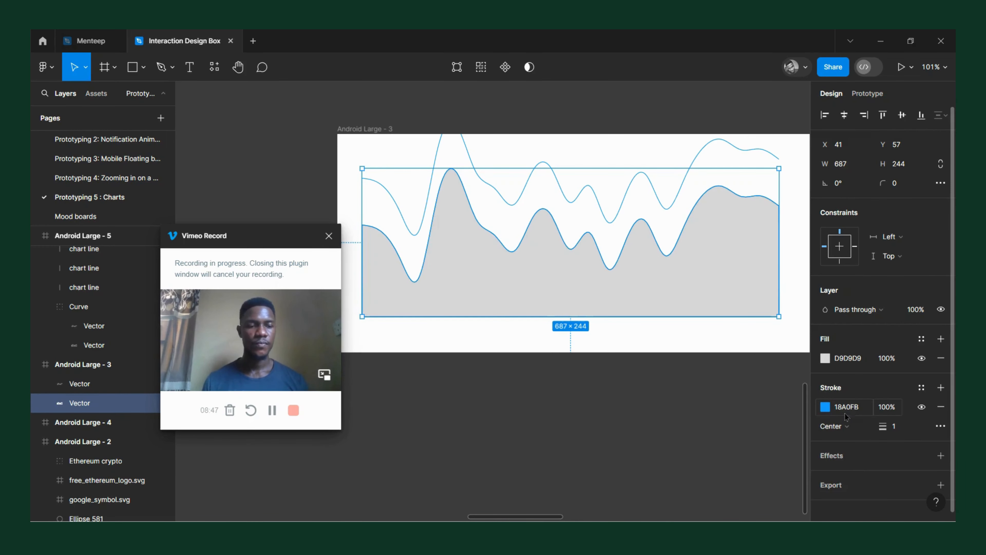
Step: Copy the shape's stroke colour 18A0FB into its fill, and reselect the filled shape
{"action": "left_click", "coordinate": [856, 407]}
{"action": "key", "text": "ctrl+c"}
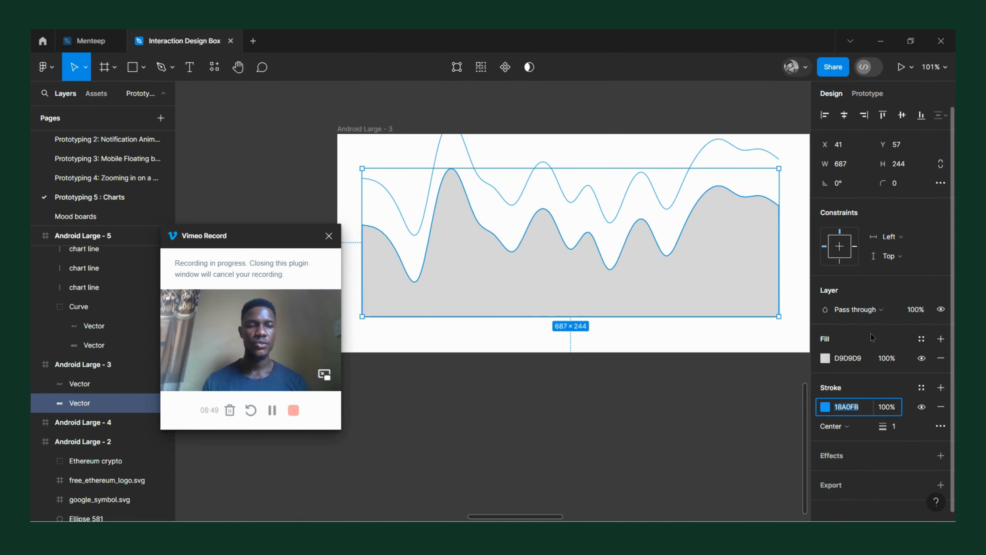
{"action": "left_click", "coordinate": [859, 360]}
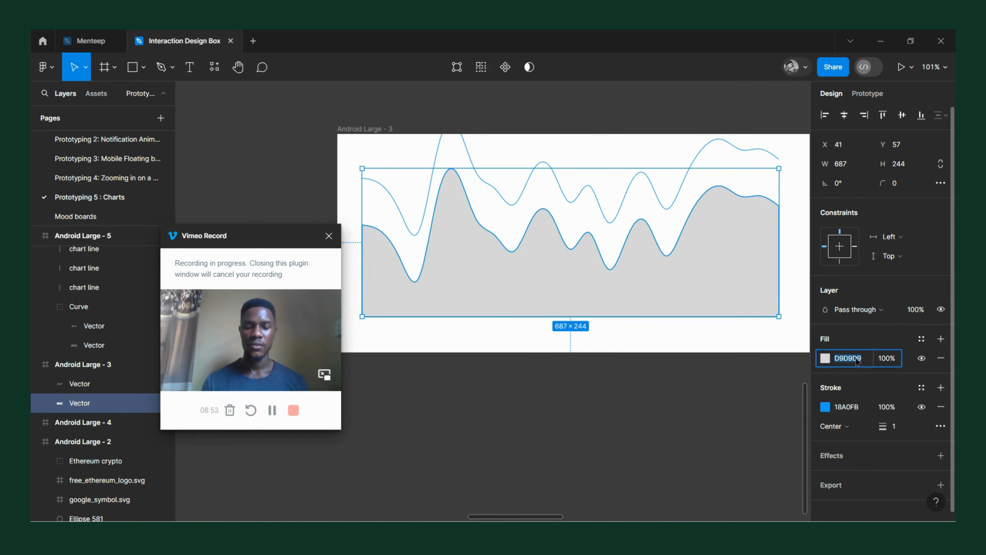
{"action": "key", "text": "ctrl+v"}
{"action": "left_click", "coordinate": [733, 426]}
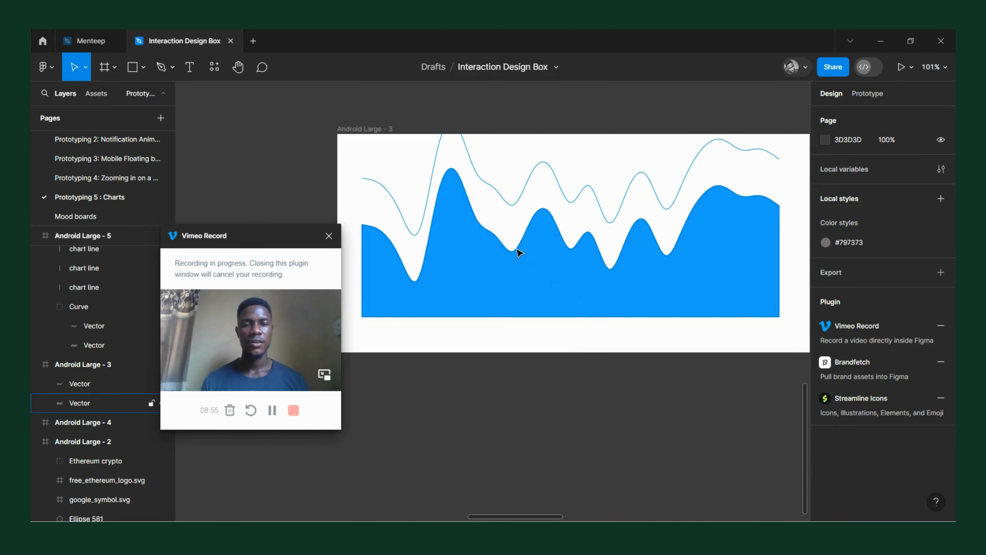
{"action": "left_click", "coordinate": [532, 288]}
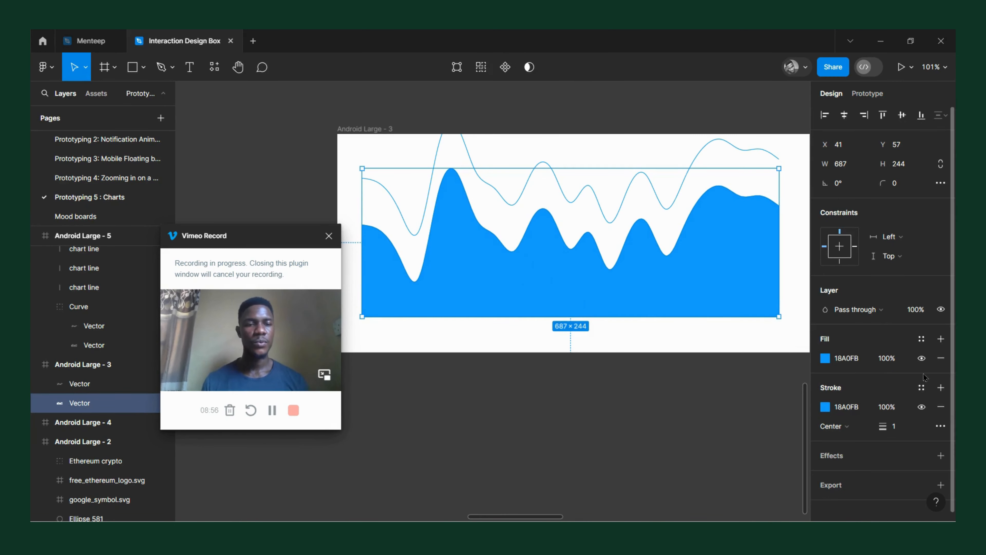
Step: Remove the stroke from the filled chart shape and move the chart line down to Y 14, just above the shape
{"action": "left_click", "coordinate": [941, 407]}
{"action": "mouse_move", "coordinate": [551, 164]}
{"action": "left_mouse_down"}
{"action": "mouse_move", "coordinate": [536, 187]}
{"action": "mouse_move", "coordinate": [540, 233]}
{"action": "mouse_move", "coordinate": [530, 223]}
{"action": "mouse_move", "coordinate": [546, 191]}
{"action": "mouse_move", "coordinate": [538, 206]}
{"action": "left_mouse_up"}
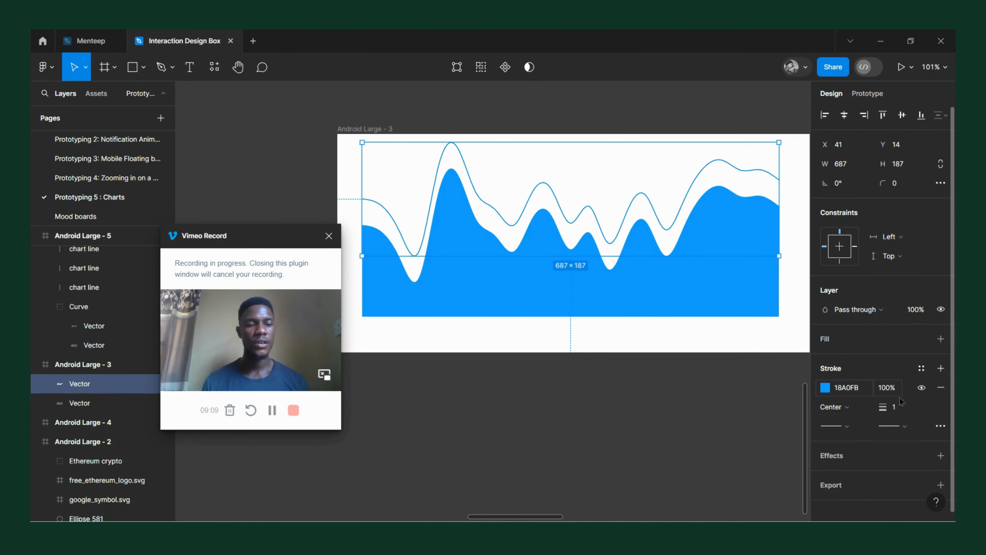
Step: Set the chart line's stroke width to 2 and deselect it
{"action": "left_click", "coordinate": [903, 407]}
{"action": "type", "text": "2"}
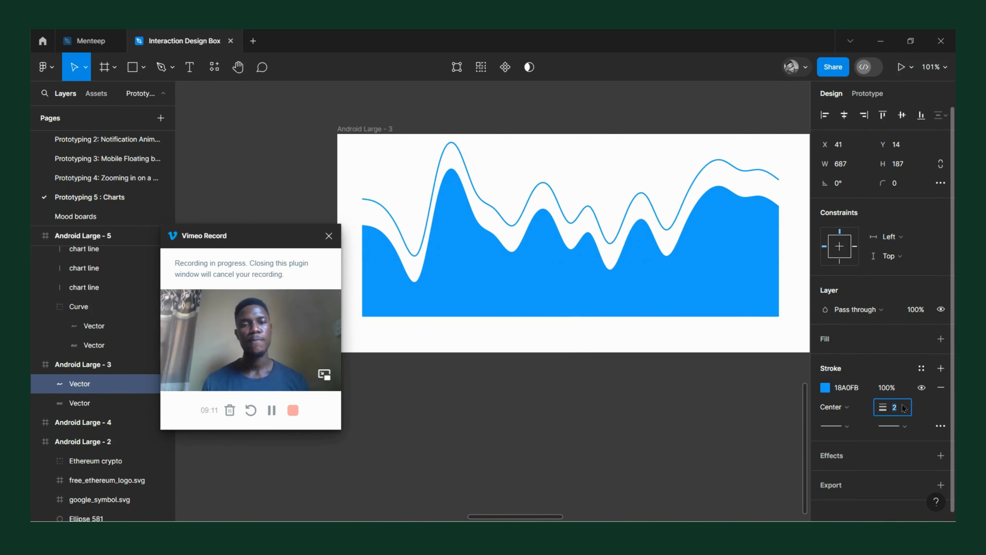
{"action": "key", "text": "Return"}
{"action": "left_click", "coordinate": [645, 425]}
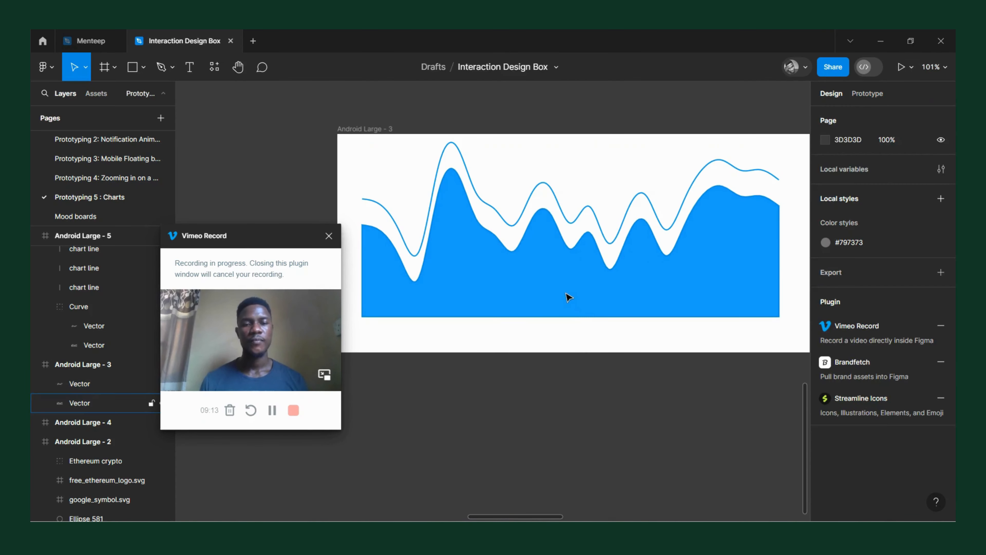
Step: Change the filled chart shape's solid fill to the light blue E3F1FA
{"action": "left_click", "coordinate": [570, 295]}
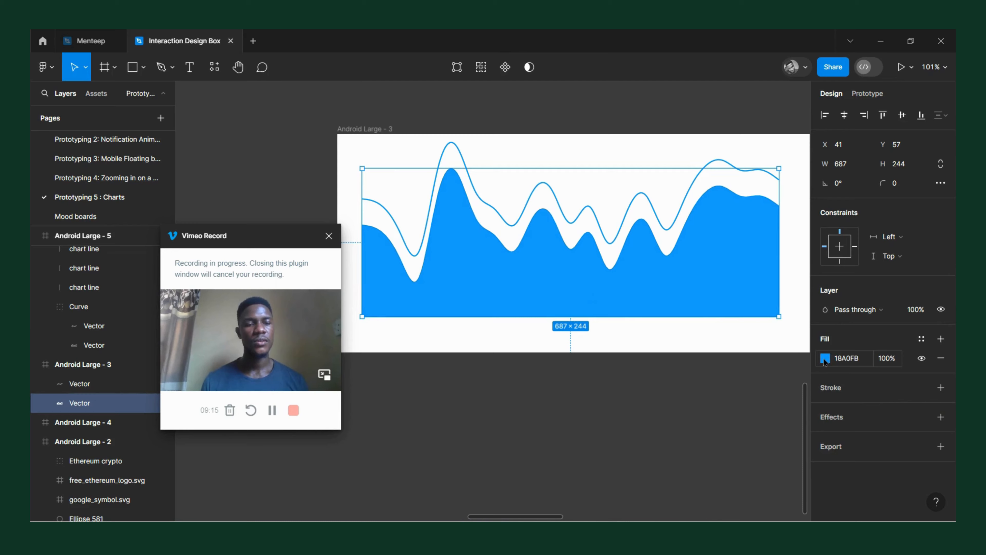
{"action": "left_click", "coordinate": [825, 358]}
{"action": "left_click_drag", "start_coordinate": [783, 264], "coordinate": [768, 224]}
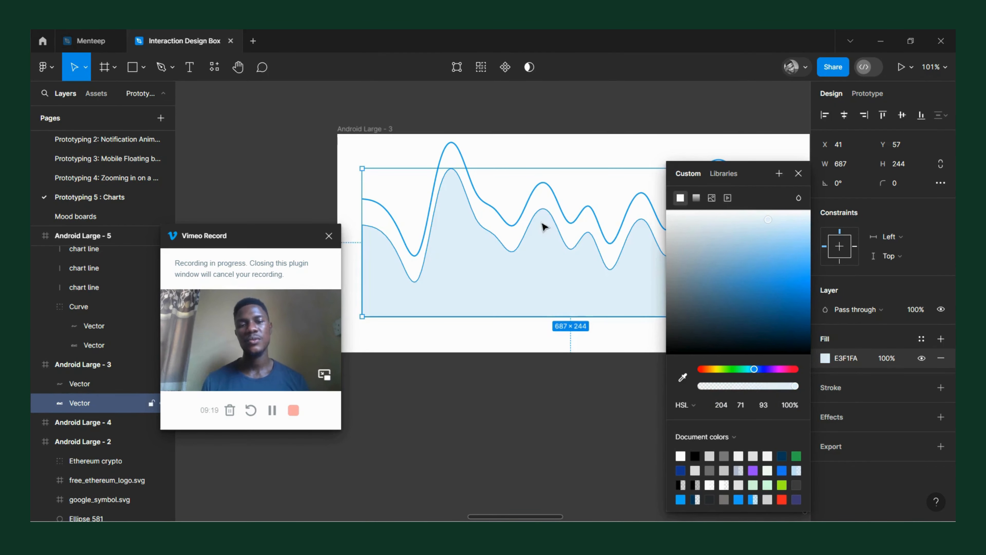
Step: Move the chart line down to Y 57 so it lies exactly along the filled shape's upper edge, and deselect it
{"action": "left_click", "coordinate": [524, 212]}
{"action": "left_click_drag", "start_coordinate": [542, 205], "coordinate": [542, 226]}
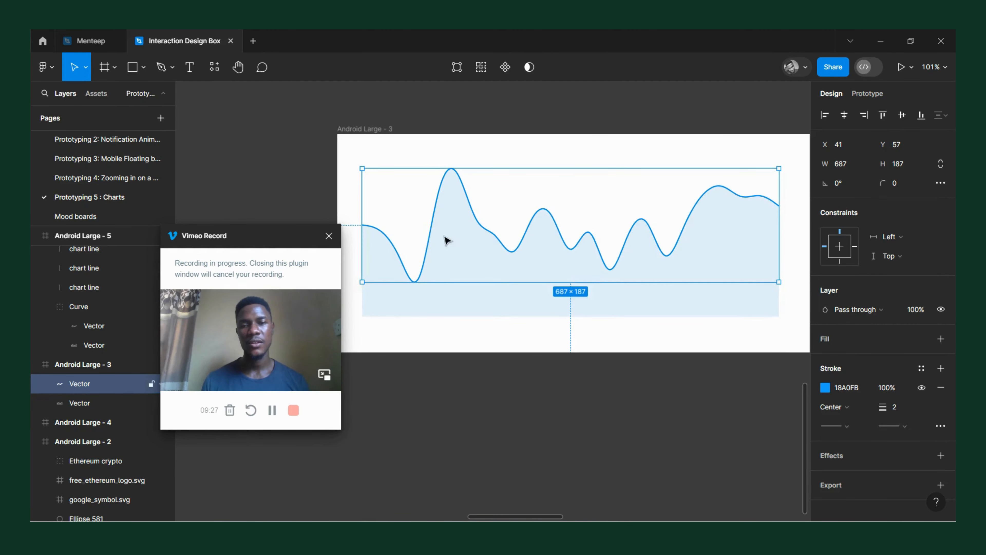
{"action": "left_click", "coordinate": [516, 307]}
{"action": "left_click", "coordinate": [623, 441]}
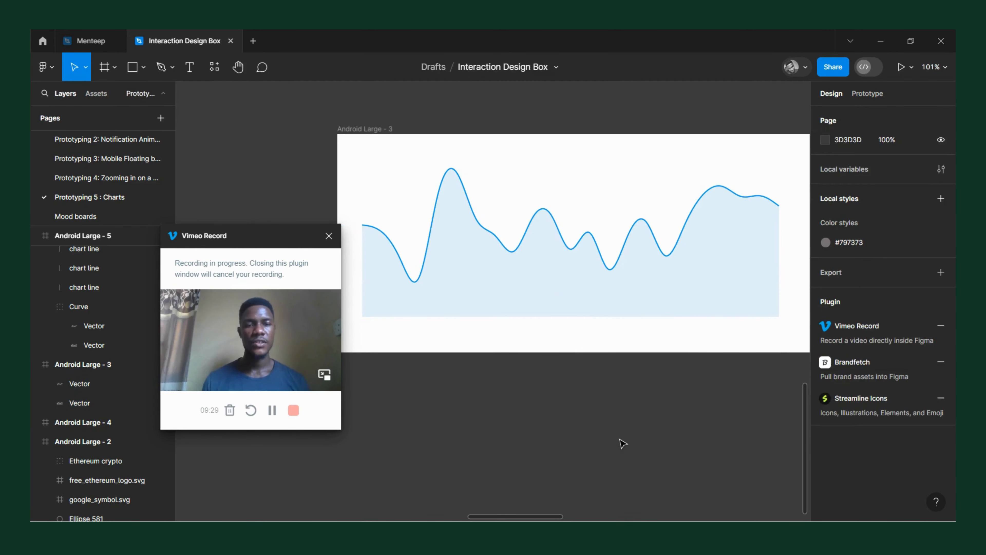
Step: Change the filled shape's fill to a linear gradient running from E3F1FA at 0% to white FFFFFF at 100%
{"action": "left_click", "coordinate": [639, 316]}
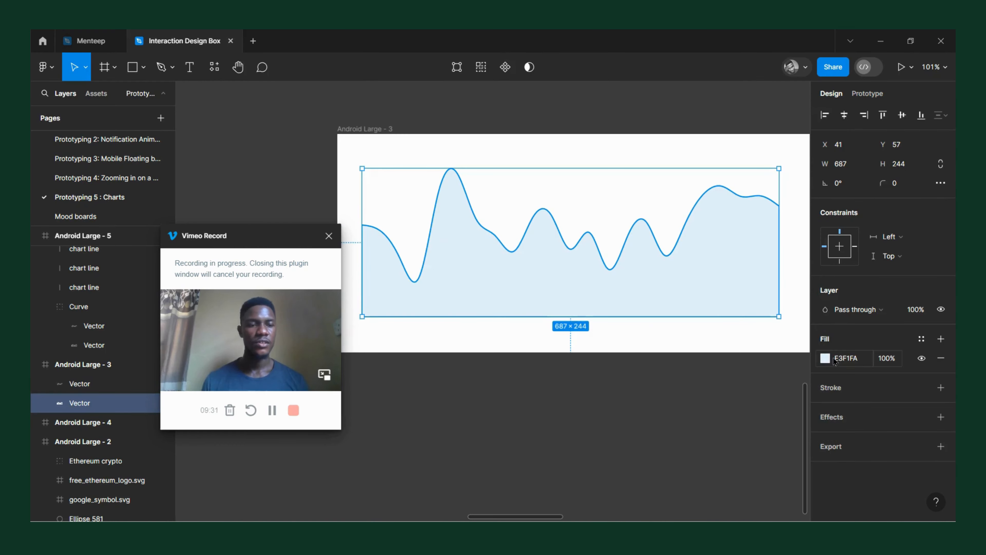
{"action": "left_click", "coordinate": [826, 358]}
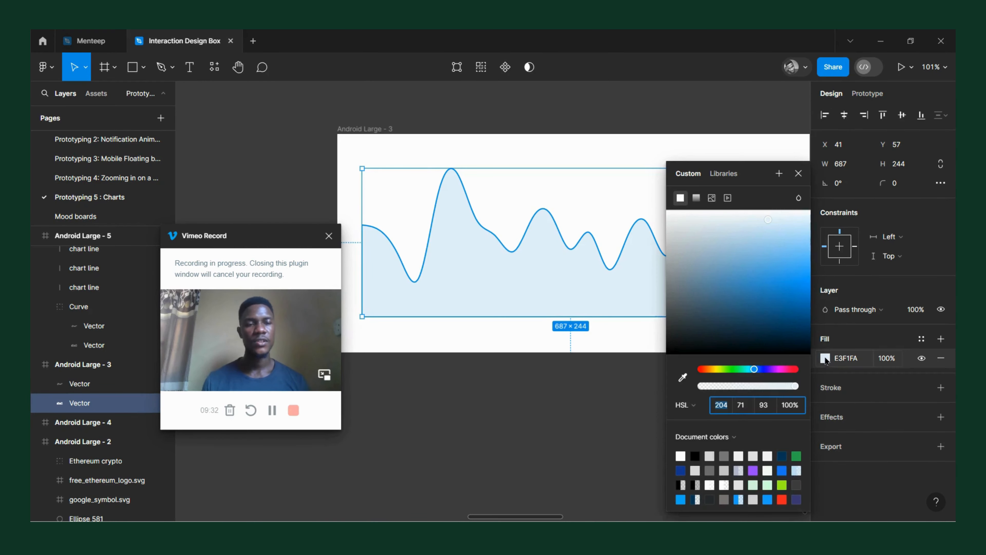
{"action": "left_click", "coordinate": [696, 198]}
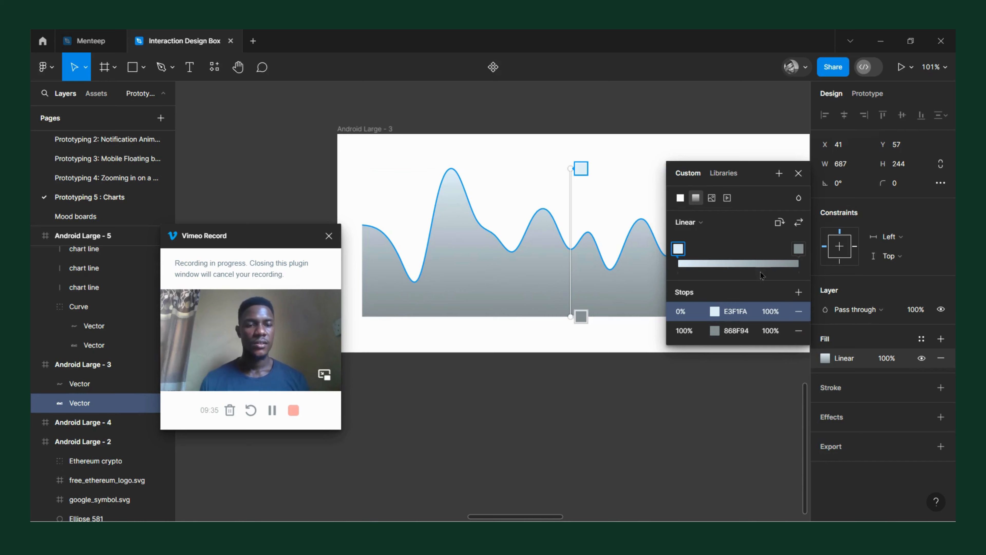
{"action": "left_click", "coordinate": [798, 249]}
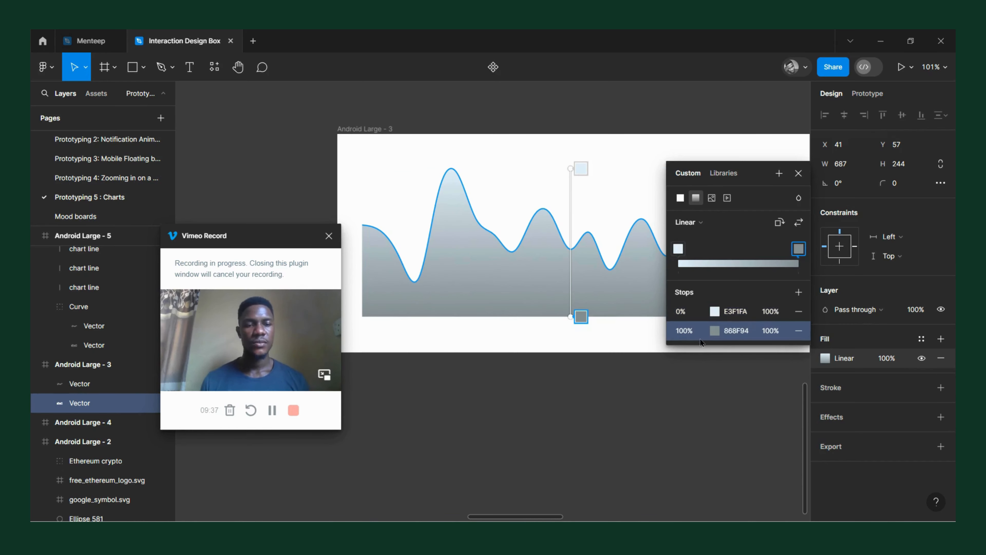
{"action": "left_click", "coordinate": [717, 329]}
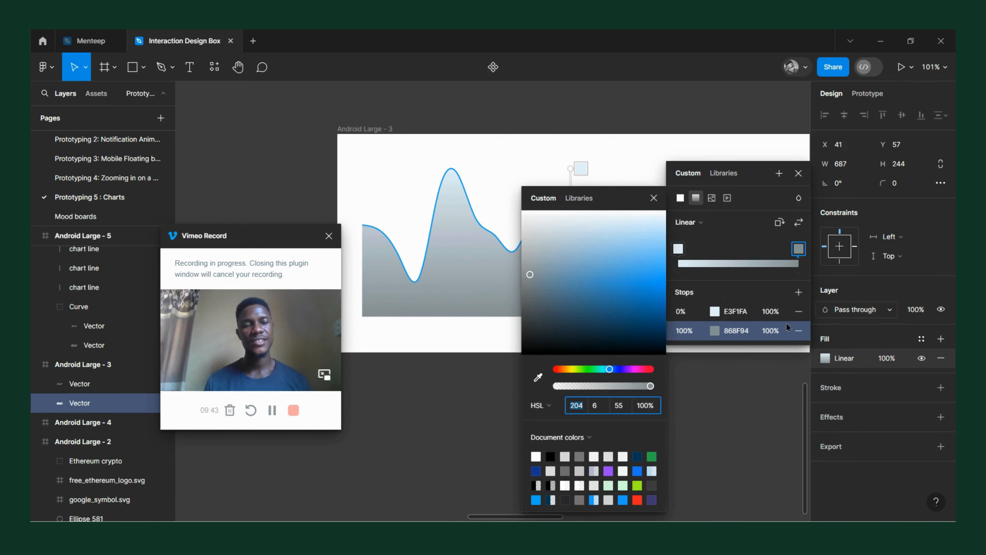
{"action": "left_click", "coordinate": [550, 248]}
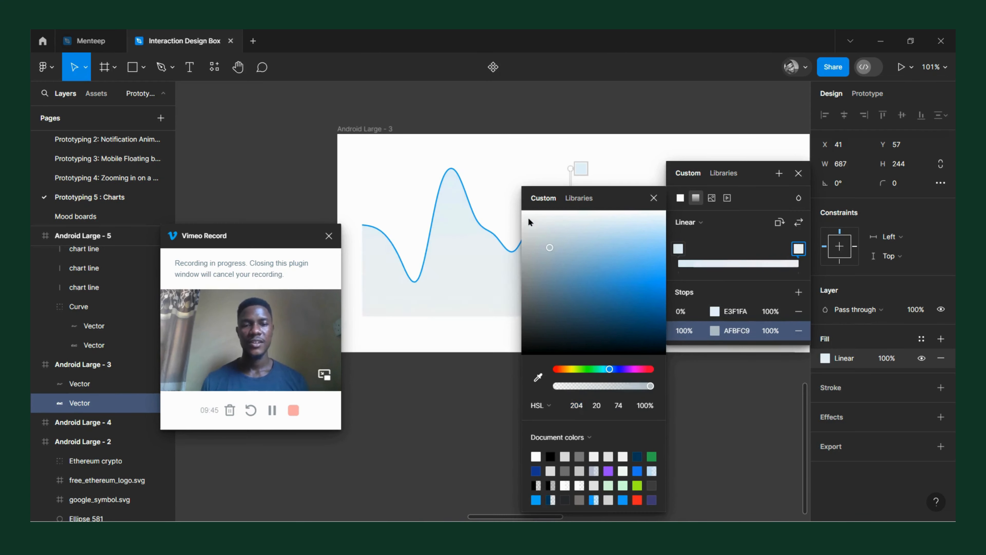
{"action": "left_click", "coordinate": [522, 210]}
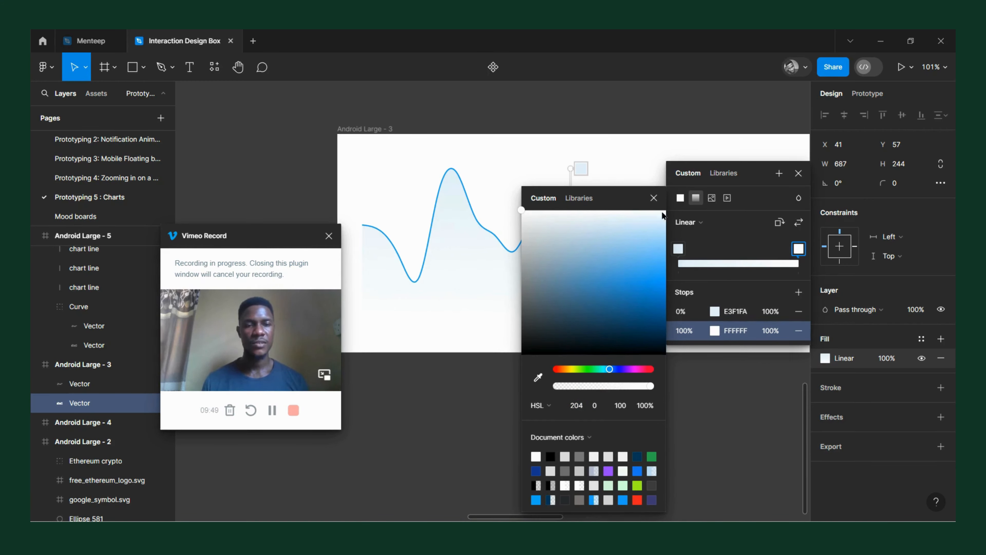
{"action": "left_click", "coordinate": [654, 198]}
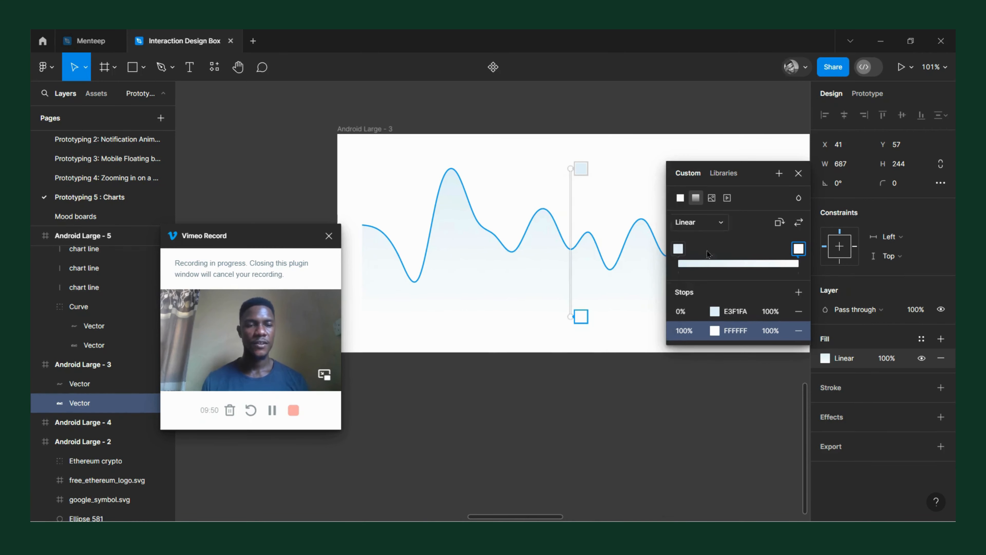
Step: Deepen the blue of the gradient's 0% stop, extend the gradient's white end slightly below the shape, and deselect it
{"action": "left_click", "coordinate": [680, 247]}
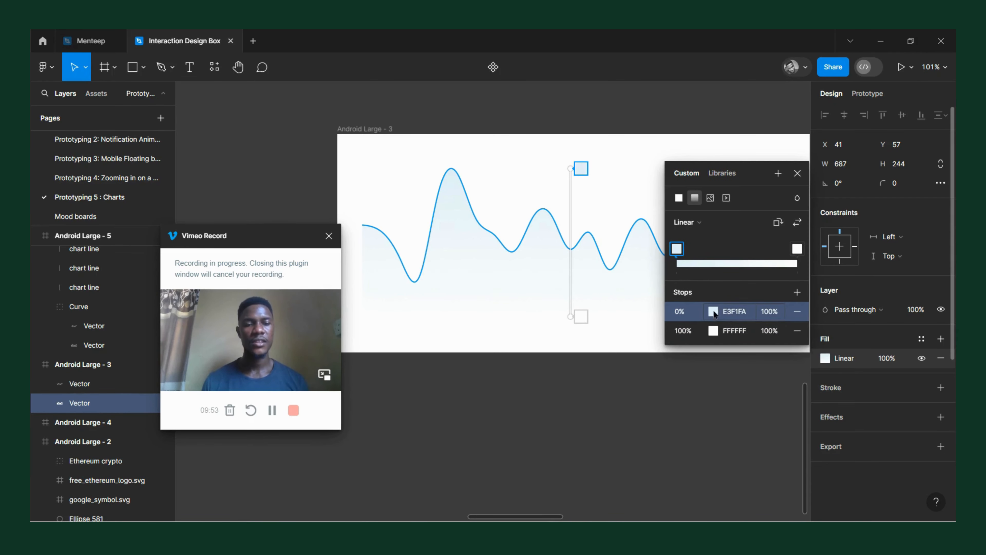
{"action": "left_click", "coordinate": [713, 312]}
{"action": "left_click_drag", "start_coordinate": [625, 246], "coordinate": [767, 336]}
{"action": "left_click_drag", "start_coordinate": [571, 314], "coordinate": [574, 321]}
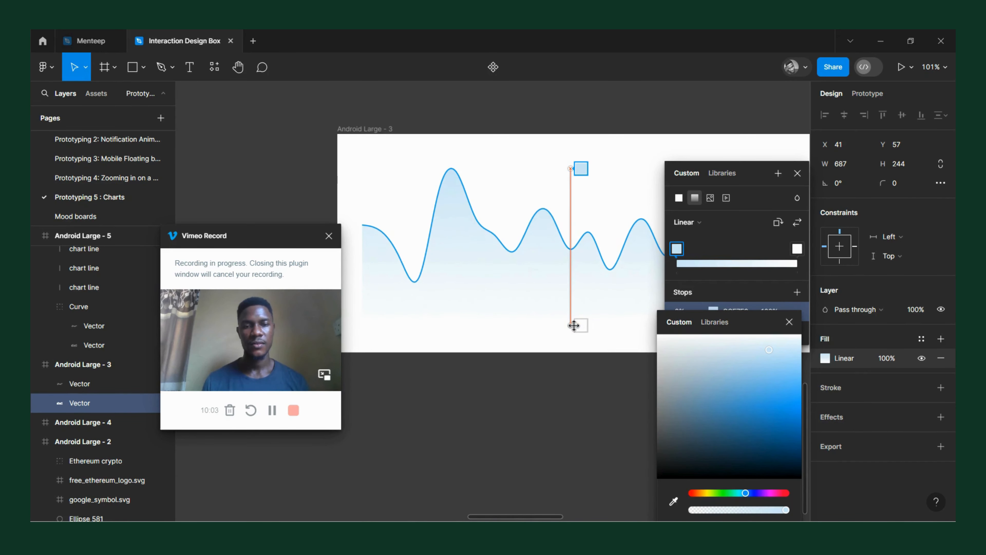
{"action": "scroll", "coordinate": [525, 322], "scroll_direction": "right", "scroll_amount": 5}
{"action": "scroll", "coordinate": [503, 306], "scroll_direction": "down", "scroll_amount": 5}
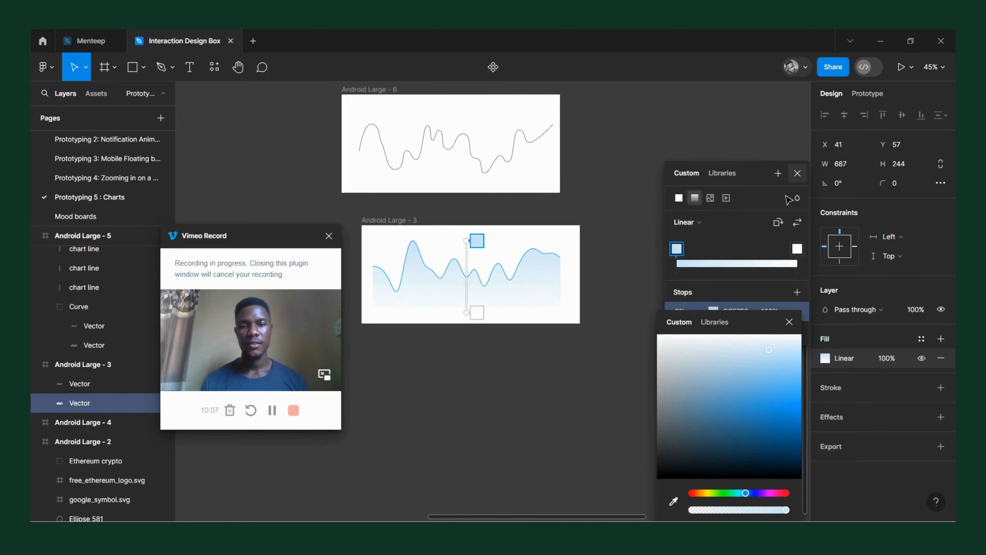
{"action": "left_click", "coordinate": [445, 280]}
{"action": "scroll", "coordinate": [445, 280], "scroll_direction": "up", "scroll_amount": 5}
{"action": "left_click", "coordinate": [468, 404]}
{"action": "scroll", "coordinate": [468, 404], "scroll_direction": "down", "scroll_amount": 5}
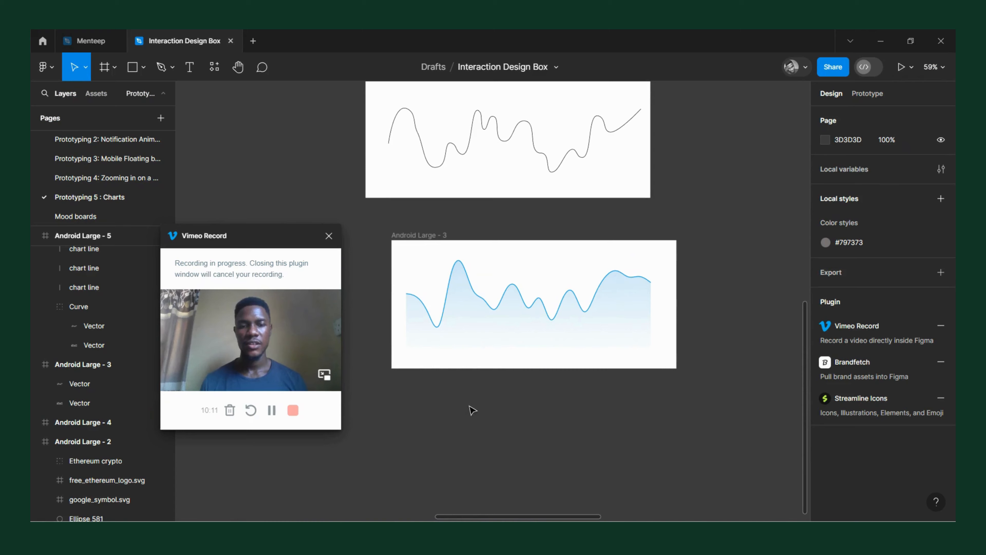
Step: Delete the black curve in Android Large - 6 along with the emptied frame
{"action": "left_click", "coordinate": [553, 162]}
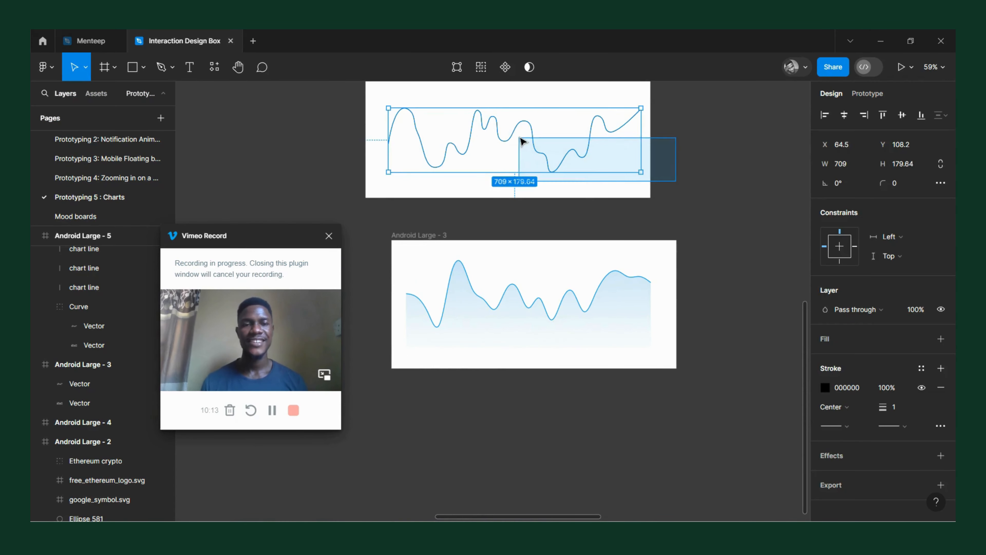
{"action": "key", "text": "Delete"}
{"action": "left_click", "coordinate": [650, 165]}
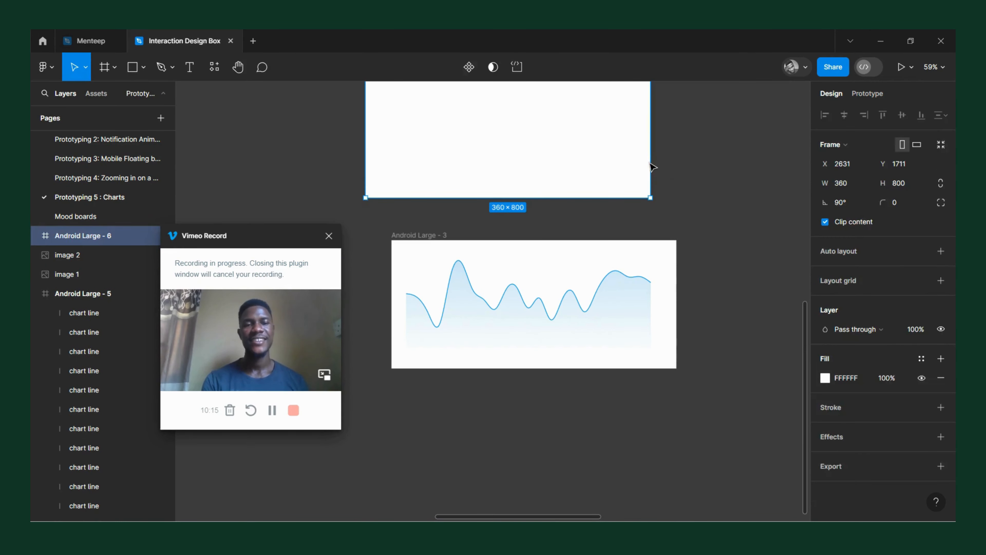
{"action": "key", "text": "Delete"}
{"action": "scroll", "coordinate": [483, 367], "scroll_direction": "up", "scroll_amount": 3}
{"action": "scroll", "coordinate": [483, 367], "scroll_direction": "down", "scroll_amount": 2}
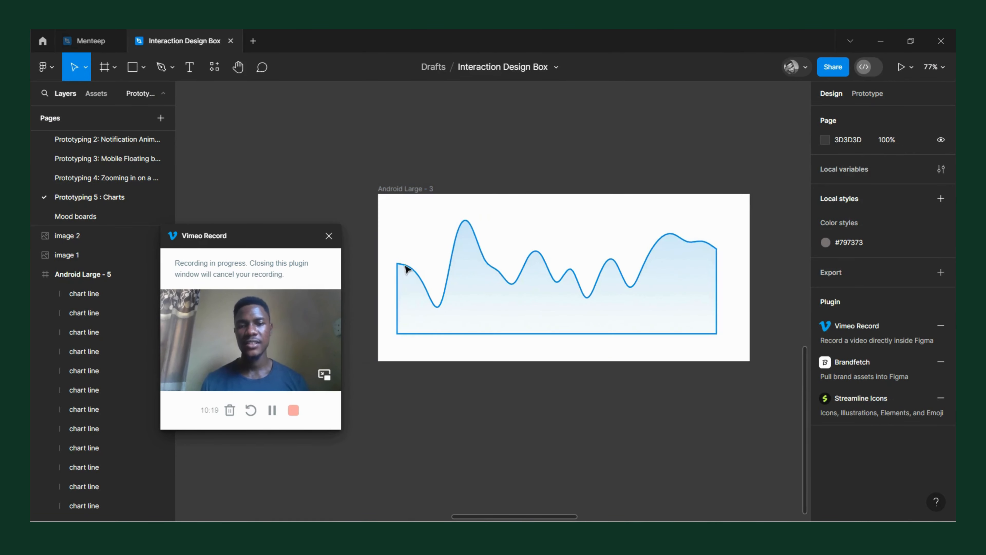
Step: Group the chart line with its gradient area in Android Large - 3 and name the group "Chart curve"
{"action": "left_click_drag", "start_coordinate": [438, 216], "coordinate": [490, 295]}
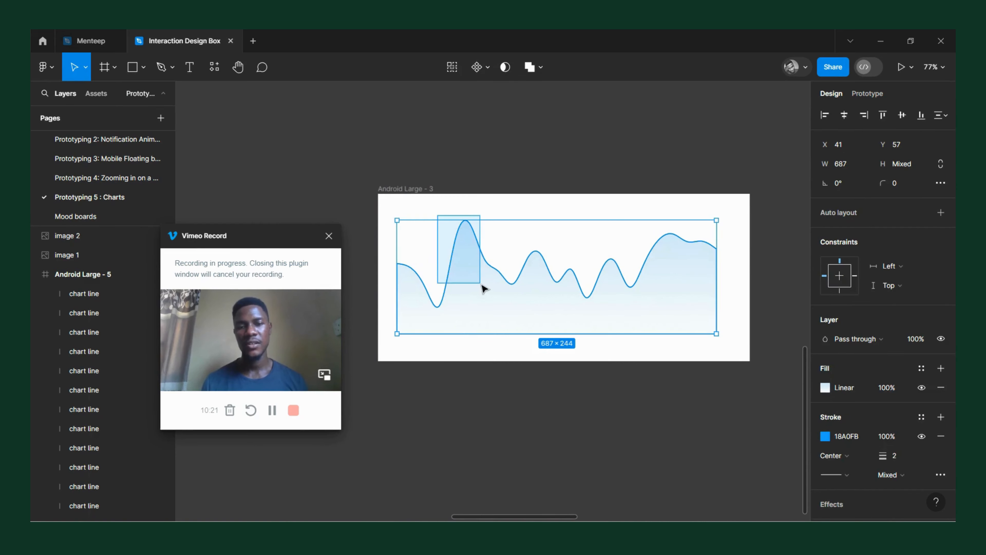
{"action": "key", "text": "ctrl+g"}
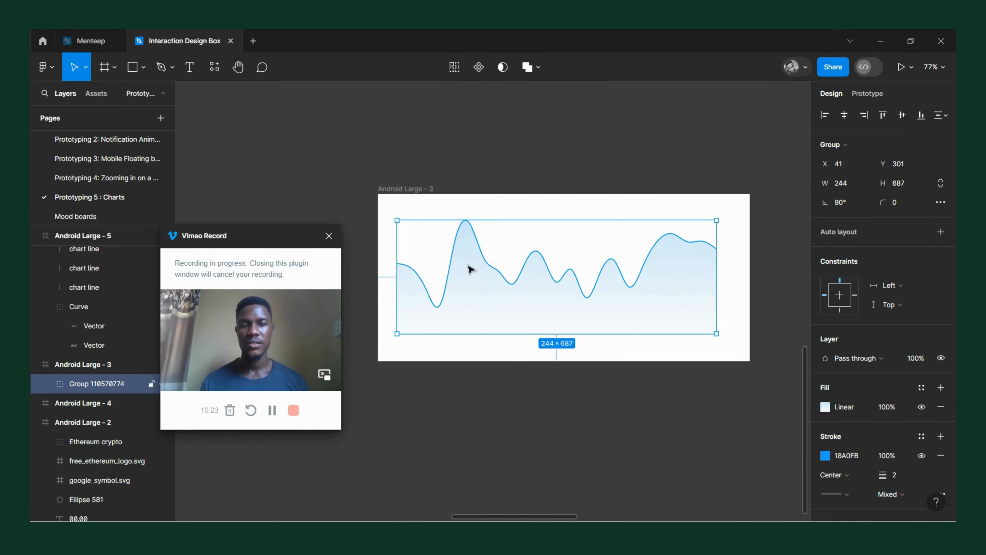
{"action": "double_click", "coordinate": [79, 384]}
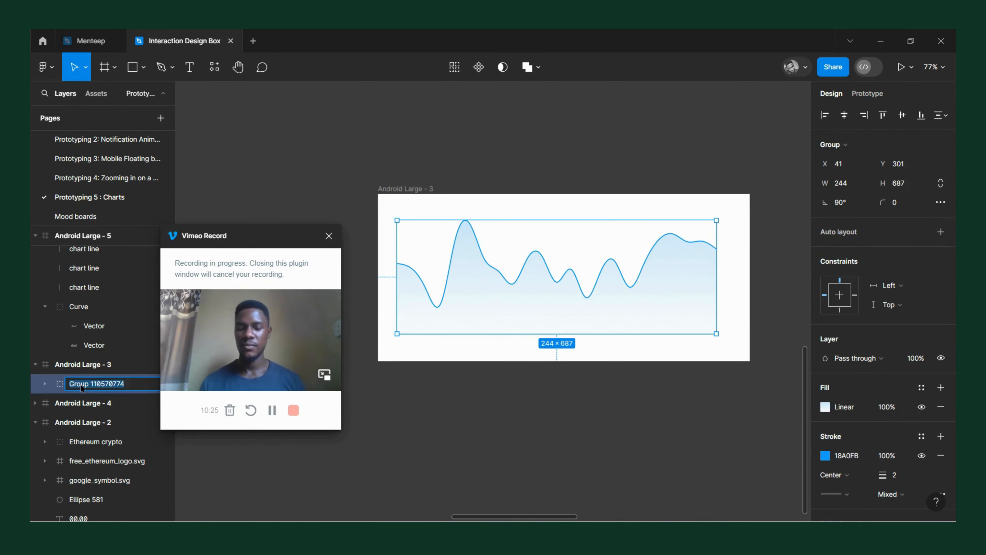
{"action": "type", "text": "Chart"}
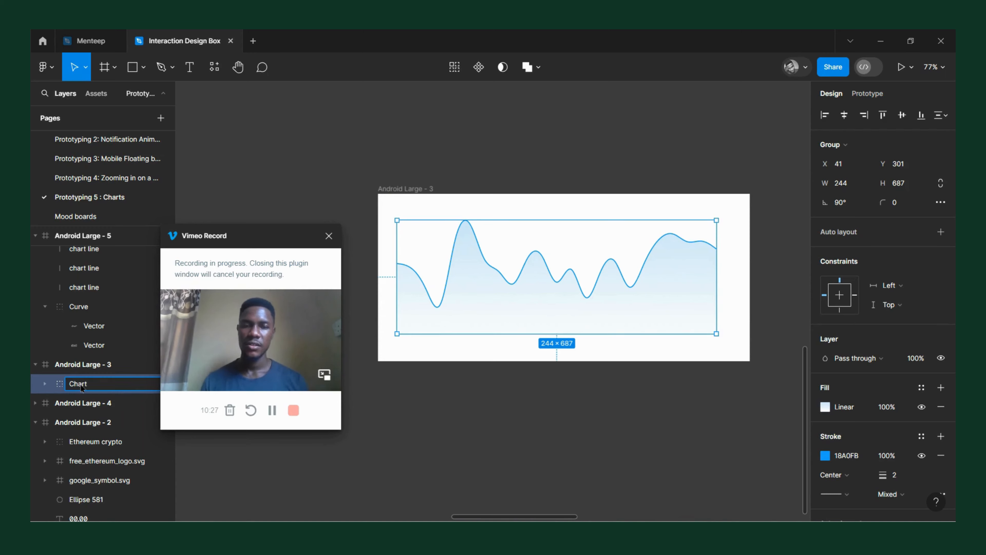
{"action": "type", "text": " curve"}
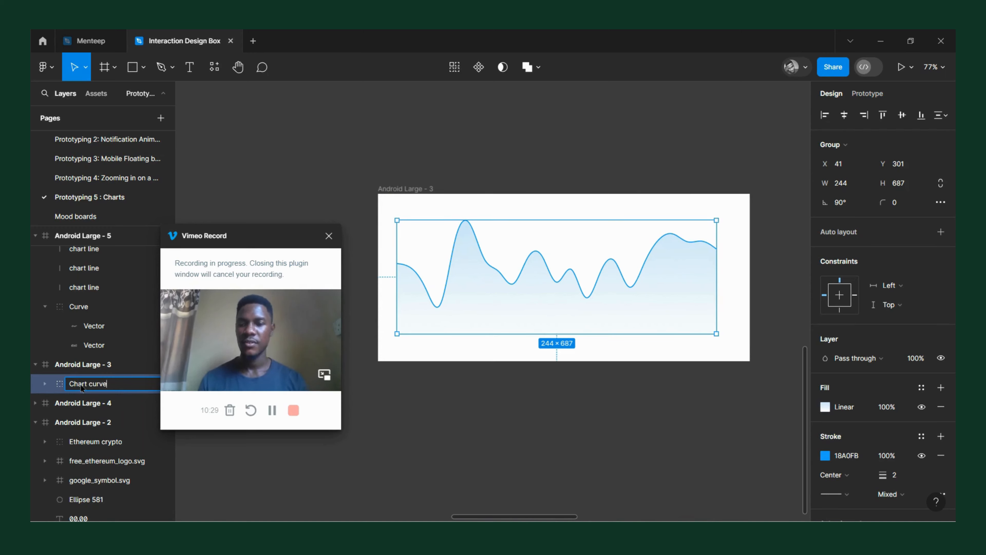
{"action": "left_click", "coordinate": [435, 451]}
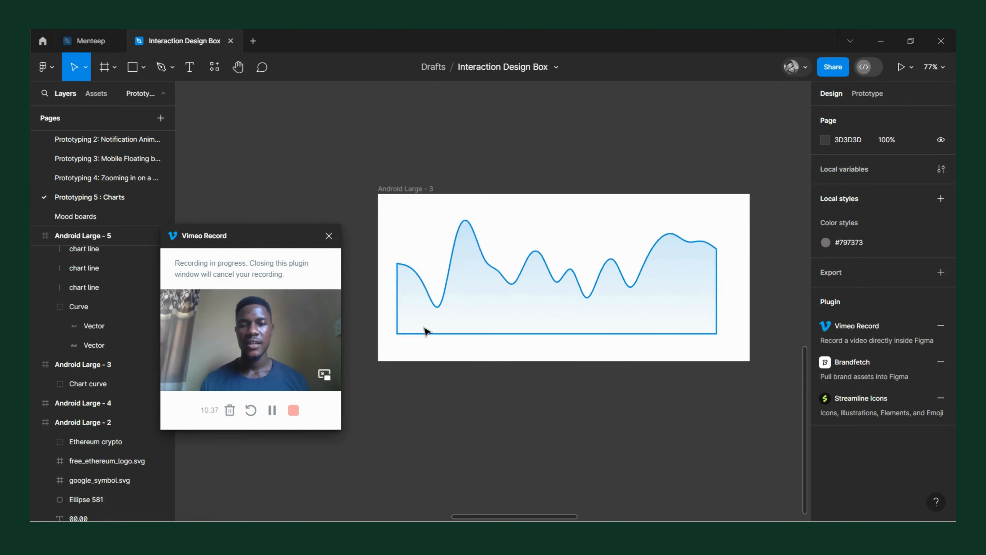
Step: Draw a vertical line about 237 long across the chart near its left end in Android Large - 3
{"action": "scroll", "coordinate": [413, 300], "scroll_direction": "up", "scroll_amount": 5}
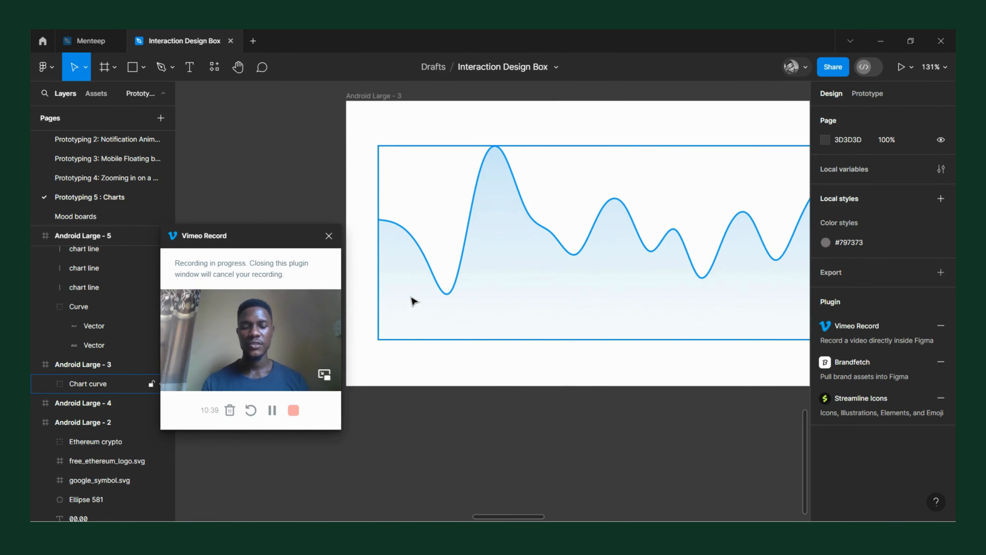
{"action": "key", "text": "l"}
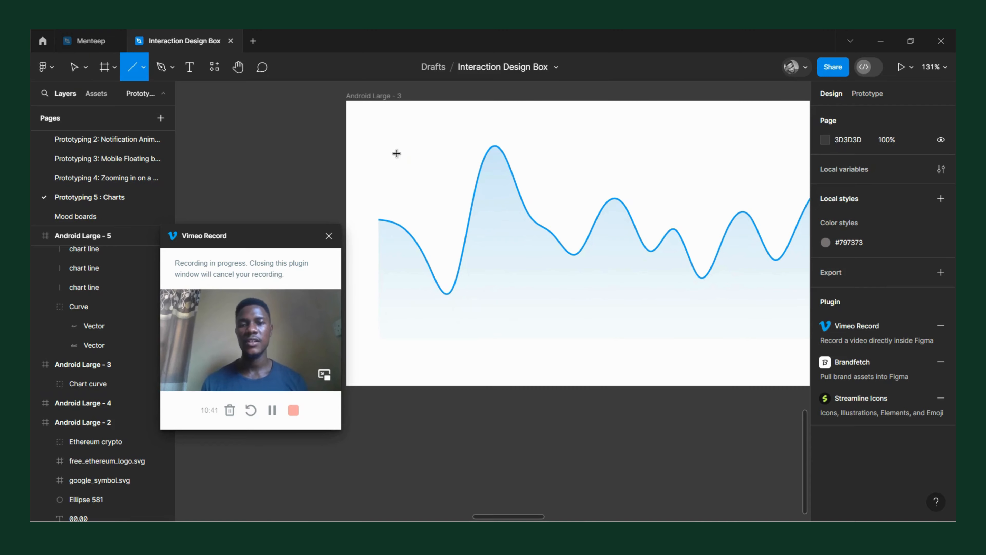
{"action": "left_click_drag", "start_coordinate": [401, 152], "coordinate": [400, 338]}
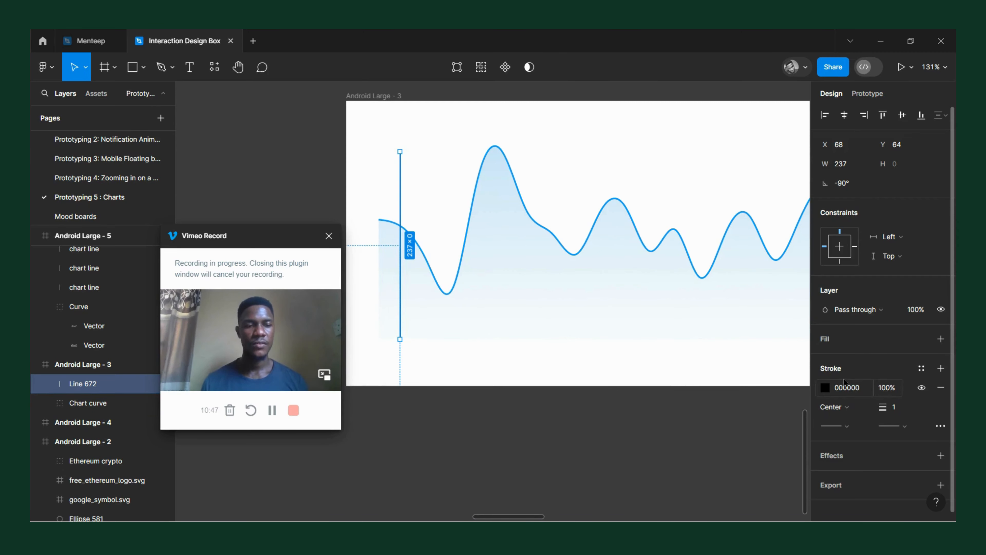
Step: Try blue 00ABF7 as the vertical line's stroke colour, replace it with the colour value 2, and deselect the line
{"action": "left_click", "coordinate": [824, 388]}
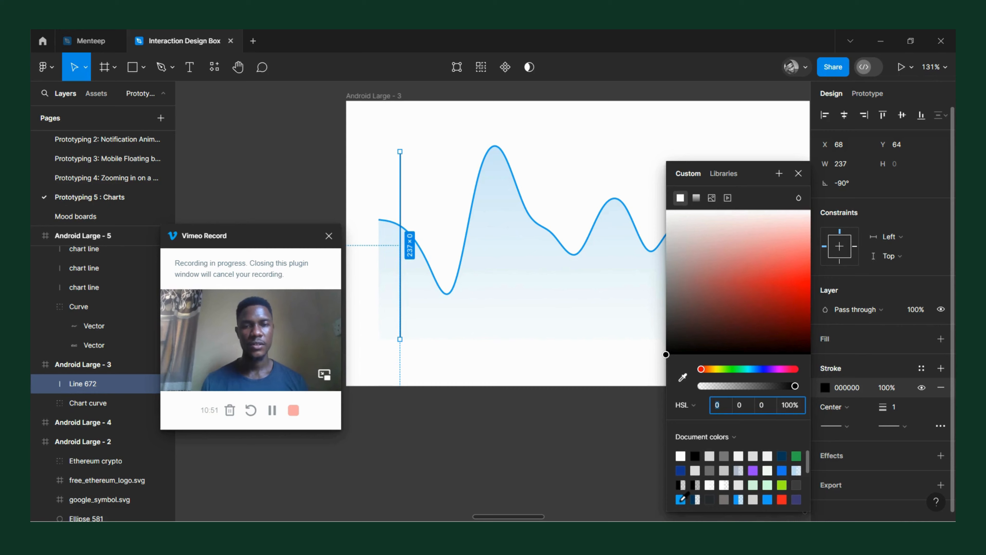
{"action": "left_click", "coordinate": [682, 499]}
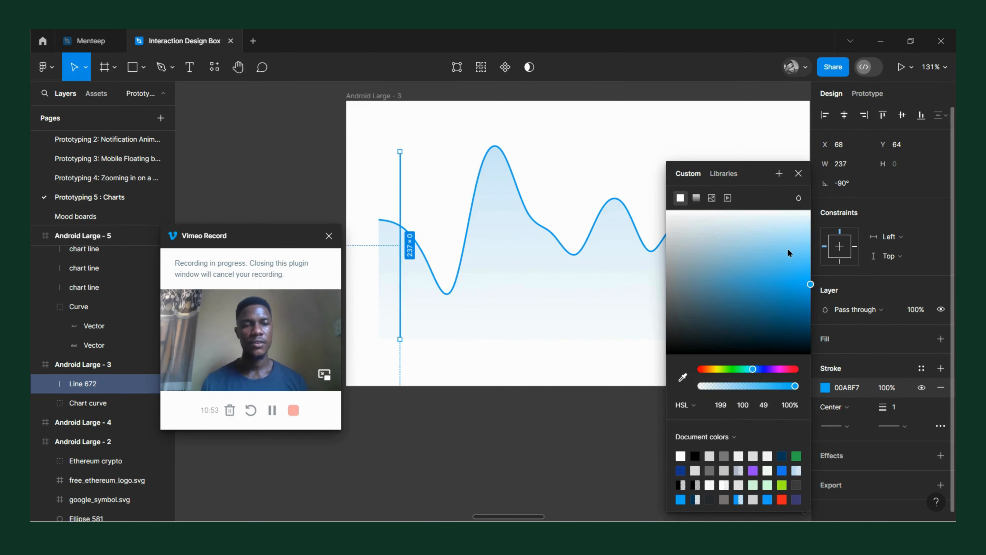
{"action": "left_click", "coordinate": [847, 388]}
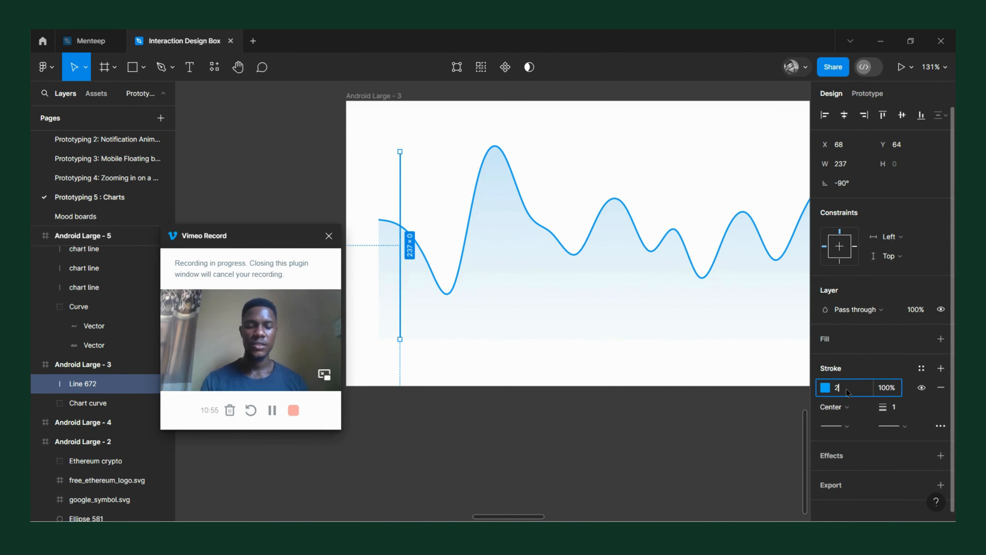
{"action": "left_click", "coordinate": [634, 460]}
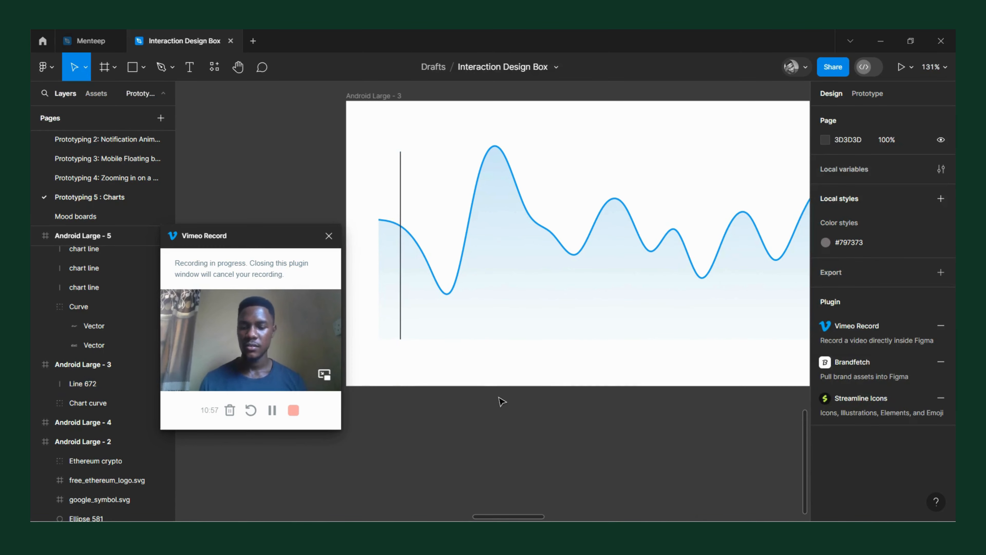
Step: Undo the vertical line's last colour change, then set its stroke to blue 00ABF7 at 20% opacity and deselect it
{"action": "key", "text": "ctrl+z"}
{"action": "left_click", "coordinate": [826, 388]}
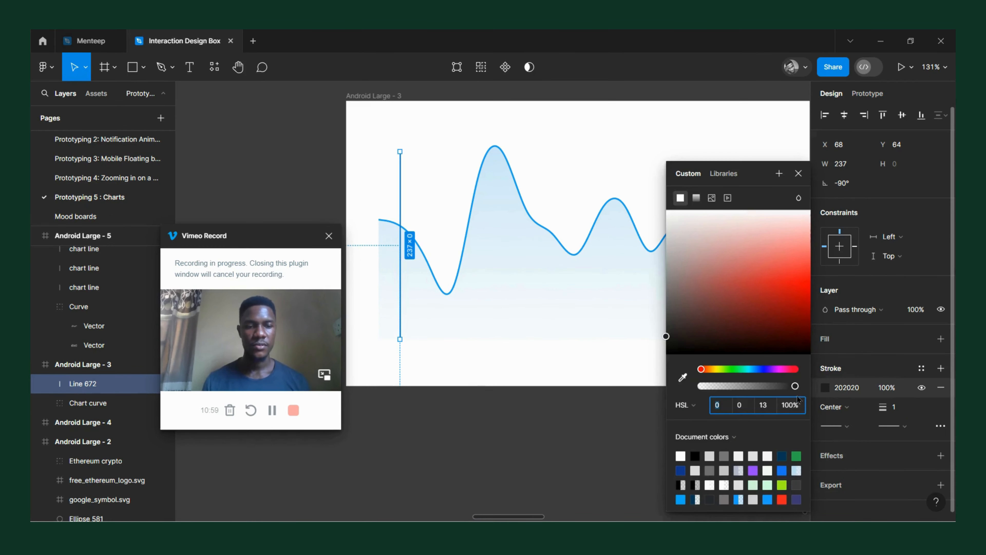
{"action": "left_click", "coordinate": [680, 499]}
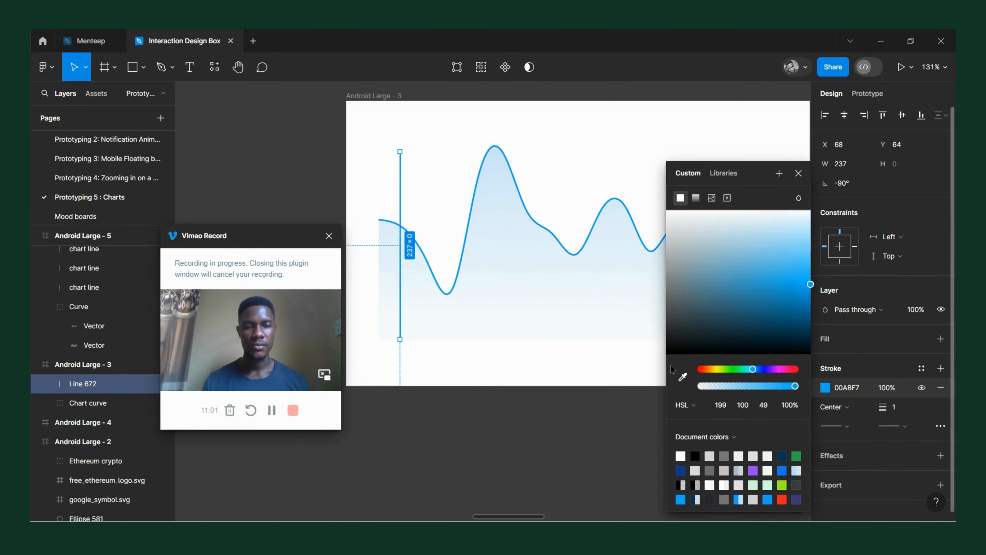
{"action": "left_click", "coordinate": [885, 389]}
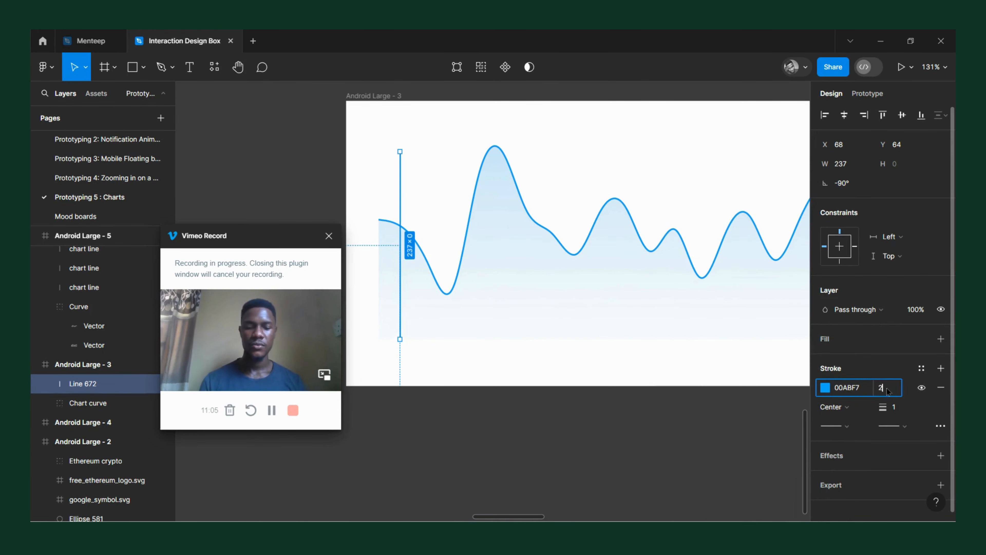
{"action": "key", "text": "Return"}
{"action": "left_click", "coordinate": [551, 484]}
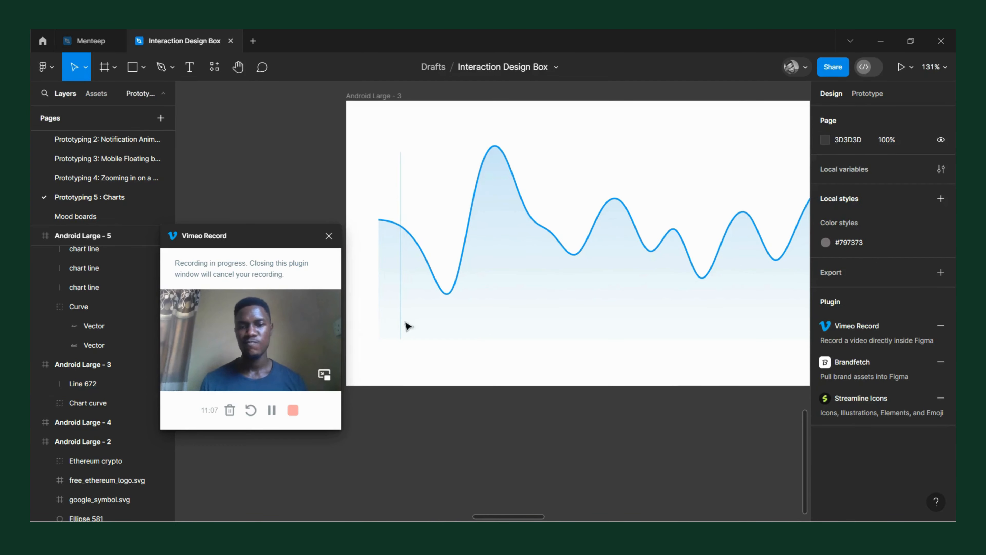
Step: Duplicate the vertical line twice along the chart, placing one copy at X 126 by the first trough and another at X 195 by the first peak
{"action": "scroll", "coordinate": [379, 264], "scroll_direction": "up", "scroll_amount": 3}
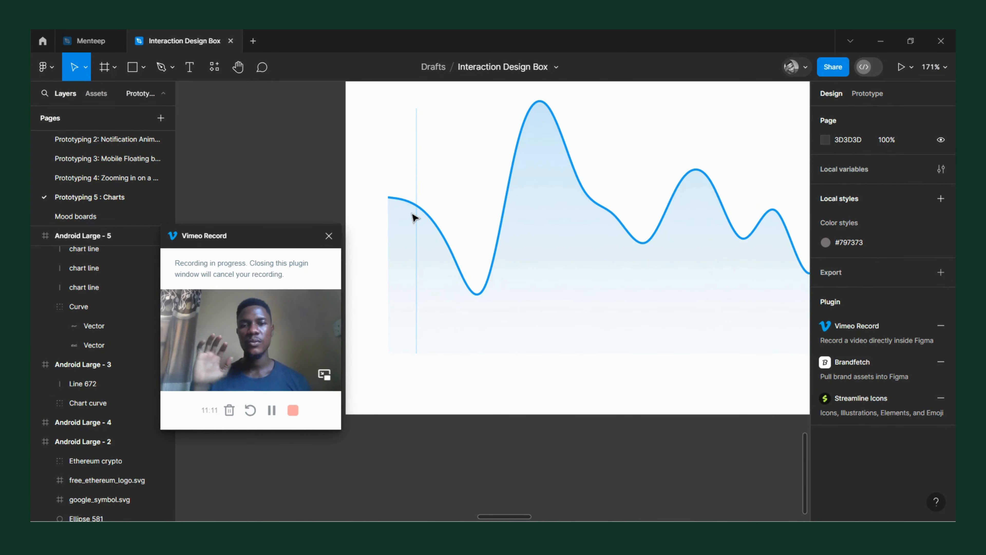
{"action": "left_click", "coordinate": [417, 195]}
{"action": "left_click_drag", "start_coordinate": [419, 198], "coordinate": [478, 214]}
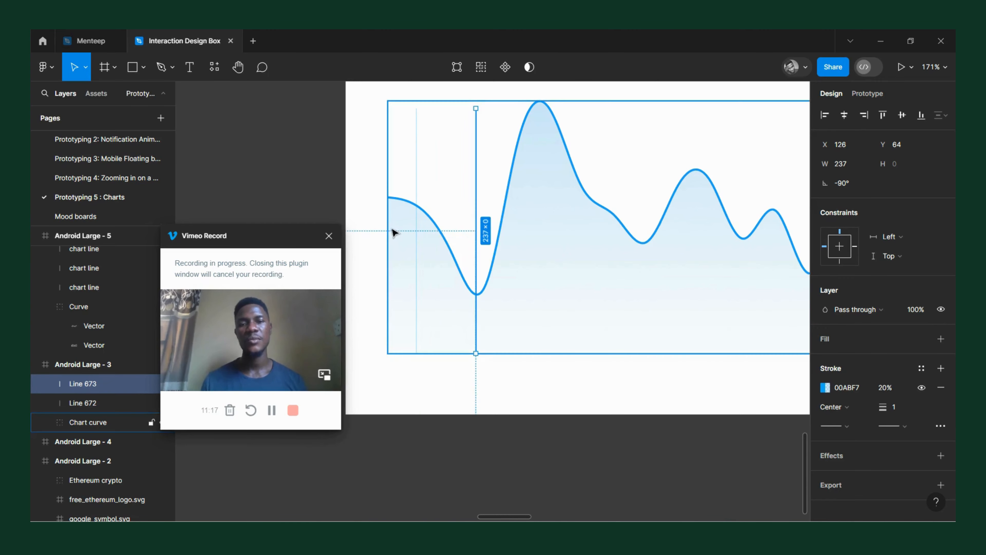
{"action": "scroll", "coordinate": [396, 231], "scroll_direction": "down", "scroll_amount": 4}
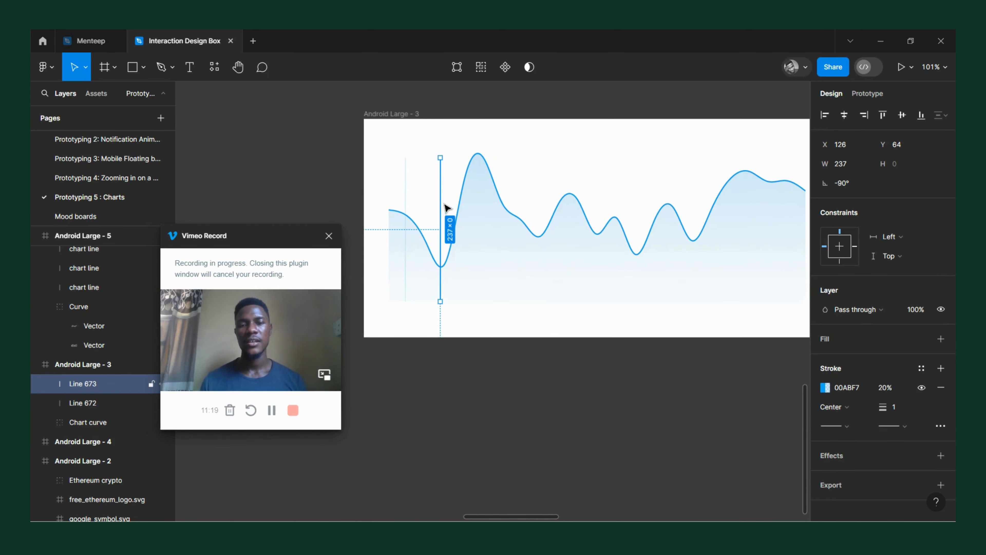
{"action": "left_click_drag", "start_coordinate": [442, 202], "coordinate": [484, 213]}
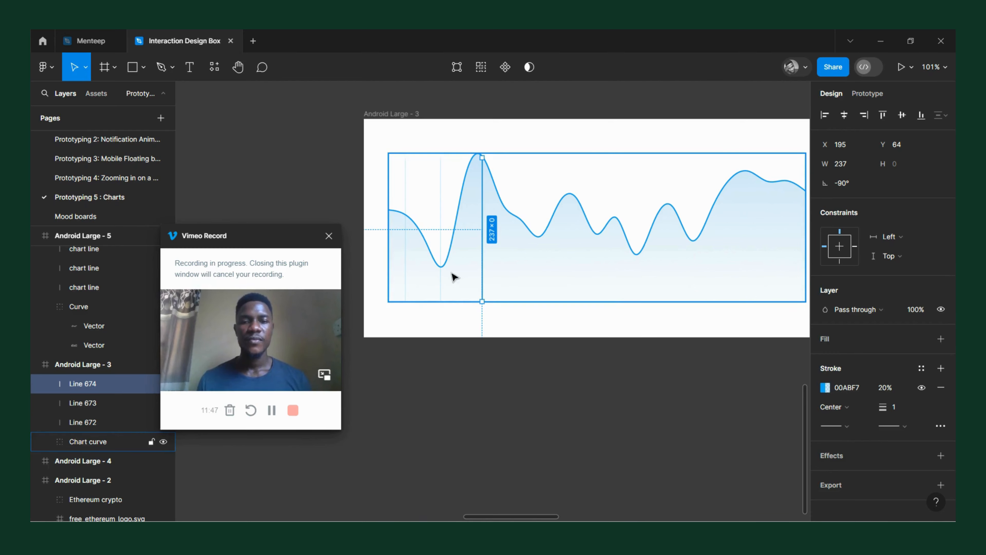
Step: Examine how the three vertical lines are spaced against the curve's peaks and troughs across Android Large - 3
{"action": "scroll", "coordinate": [451, 313], "scroll_direction": "up", "scroll_amount": 3}
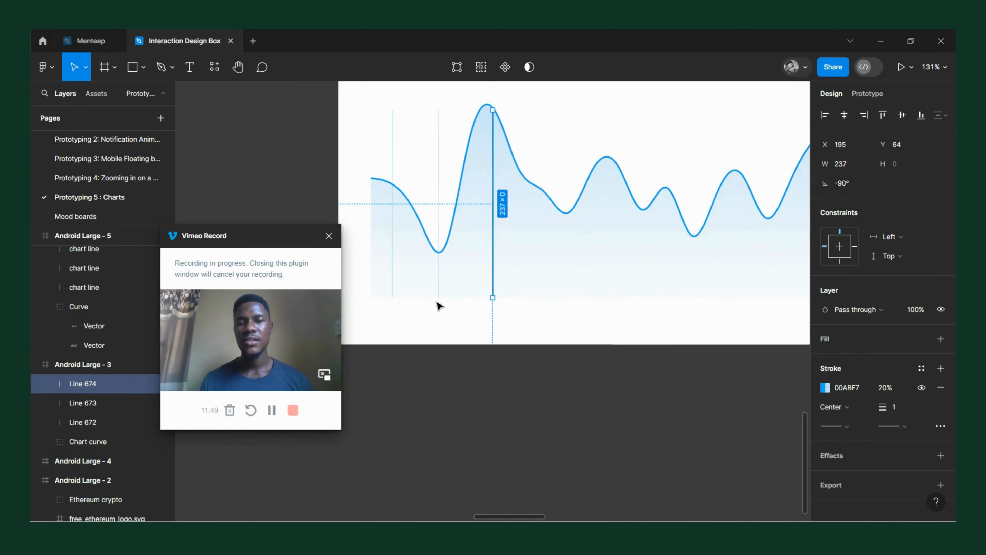
{"action": "scroll", "coordinate": [421, 299], "scroll_direction": "down", "scroll_amount": 3}
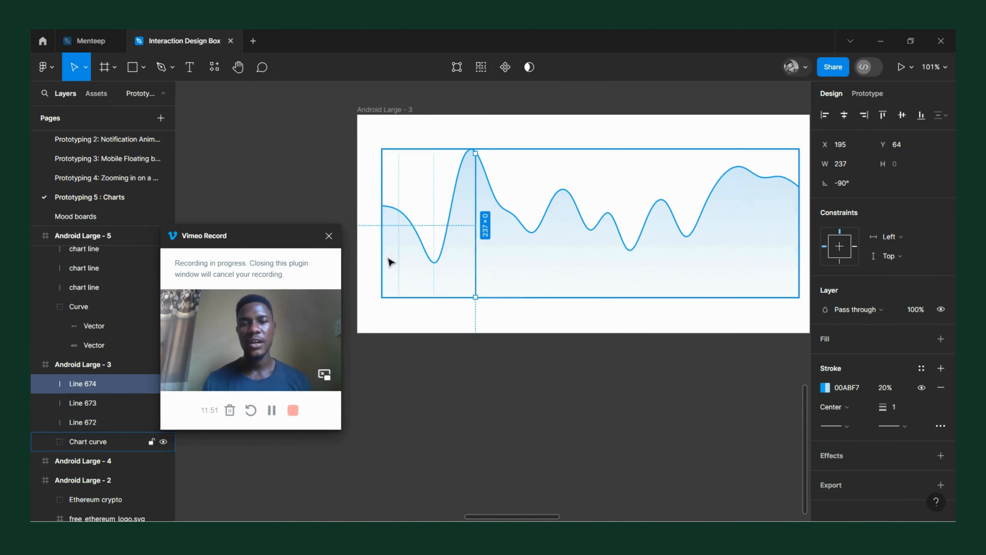
{"action": "scroll", "coordinate": [486, 244], "scroll_direction": "down", "scroll_amount": 2}
{"action": "scroll", "coordinate": [477, 200], "scroll_direction": "down", "scroll_amount": 3}
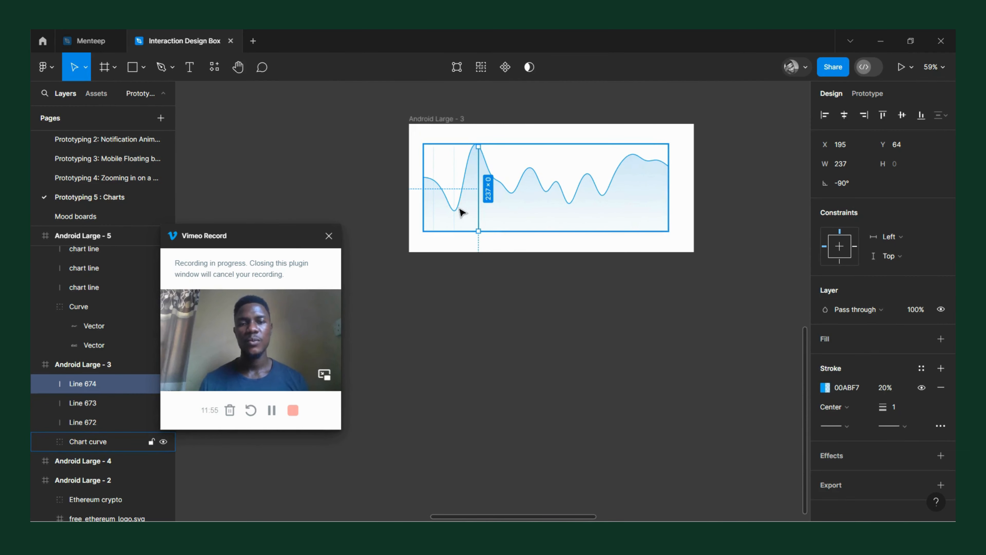
{"action": "scroll", "coordinate": [460, 211], "scroll_direction": "up", "scroll_amount": 3}
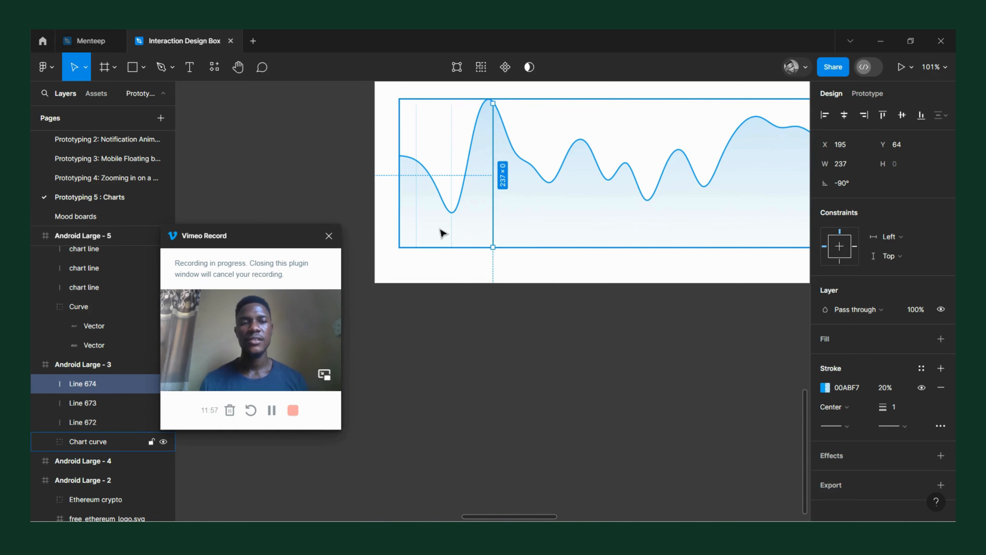
{"action": "scroll", "coordinate": [432, 228], "scroll_direction": "up", "scroll_amount": 2}
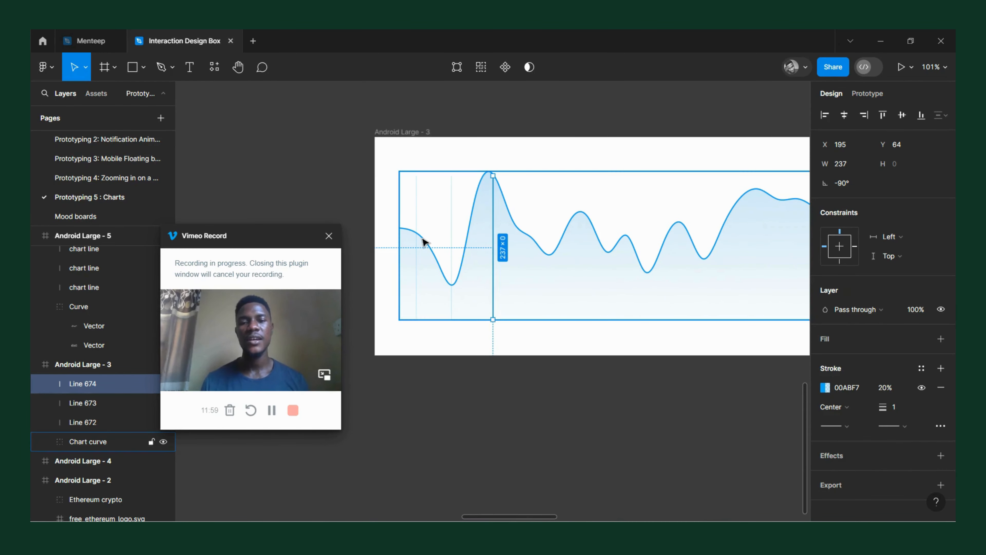
{"action": "scroll", "coordinate": [424, 241], "scroll_direction": "right", "scroll_amount": 2}
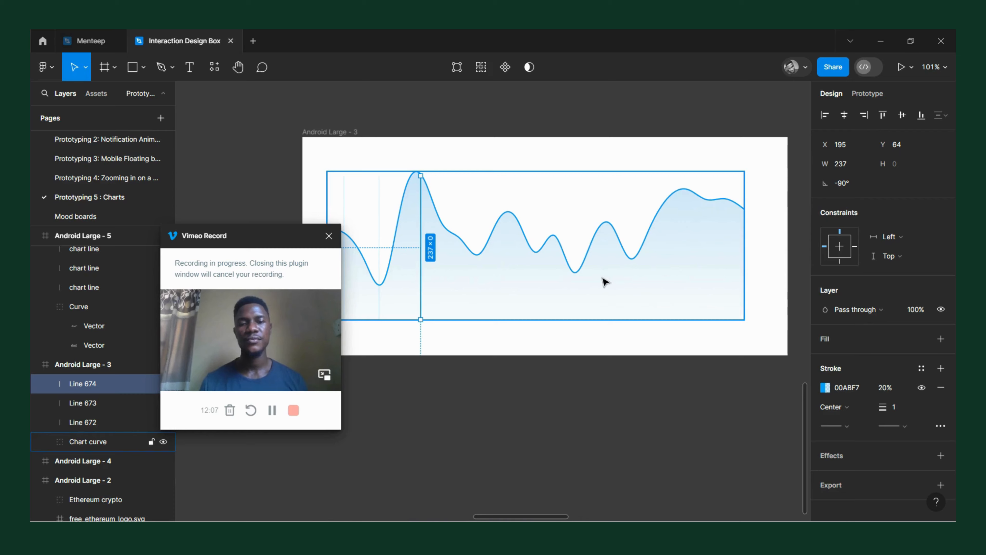
{"action": "scroll", "coordinate": [605, 281], "scroll_direction": "left", "scroll_amount": 3}
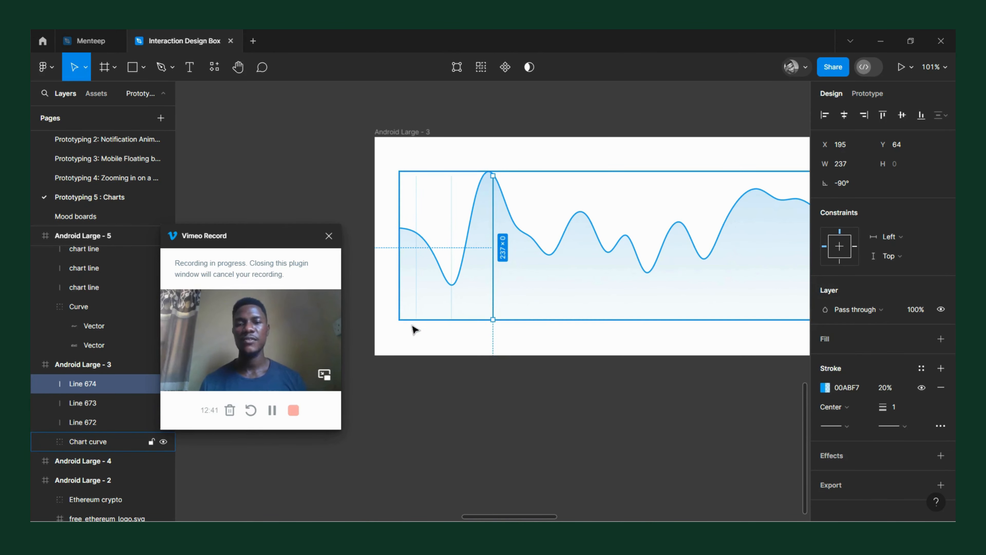
{"action": "scroll", "coordinate": [422, 330], "scroll_direction": "up", "scroll_amount": 5}
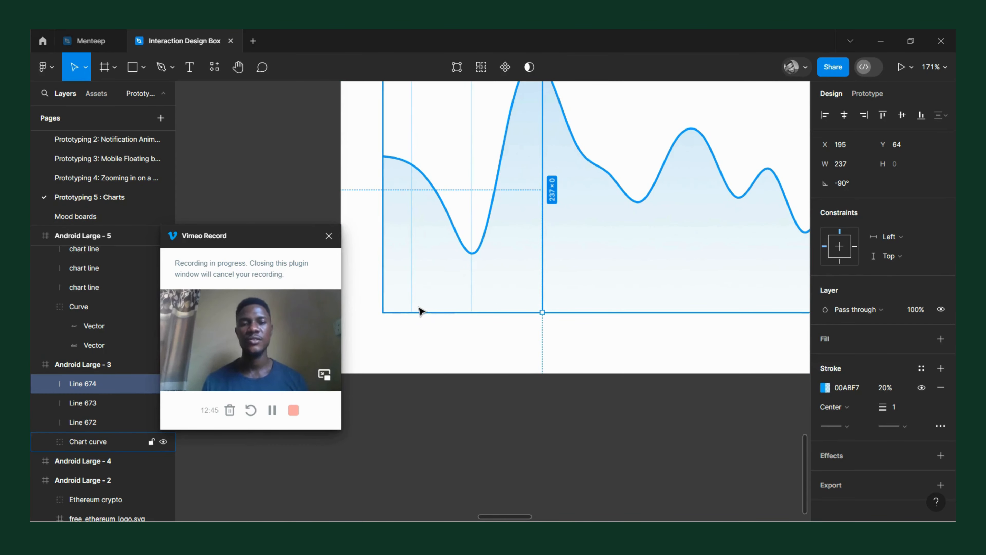
{"action": "scroll", "coordinate": [410, 287], "scroll_direction": "down", "scroll_amount": 5}
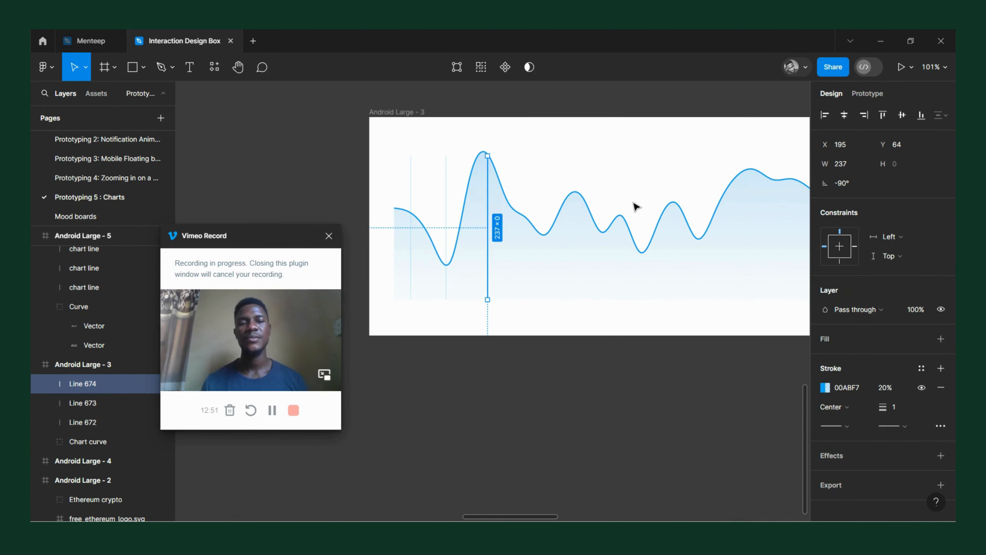
{"action": "scroll", "coordinate": [637, 239], "scroll_direction": "right", "scroll_amount": 3}
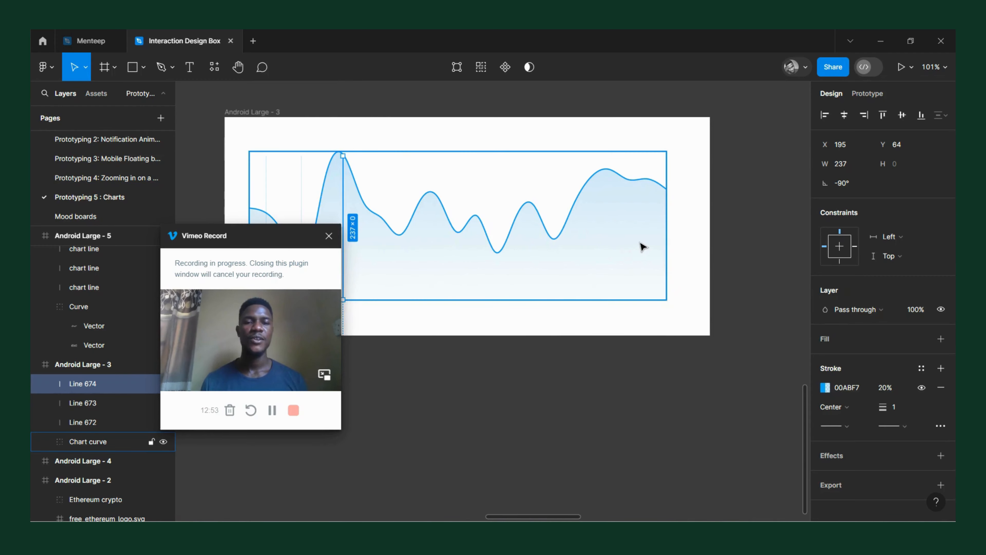
{"action": "scroll", "coordinate": [645, 245], "scroll_direction": "left", "scroll_amount": 2}
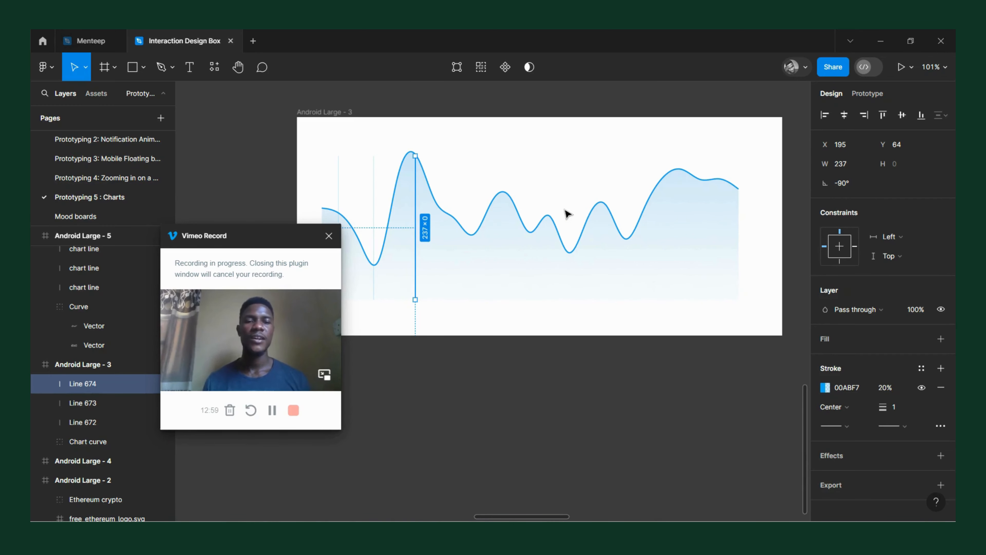
{"action": "scroll", "coordinate": [551, 241], "scroll_direction": "left", "scroll_amount": 3}
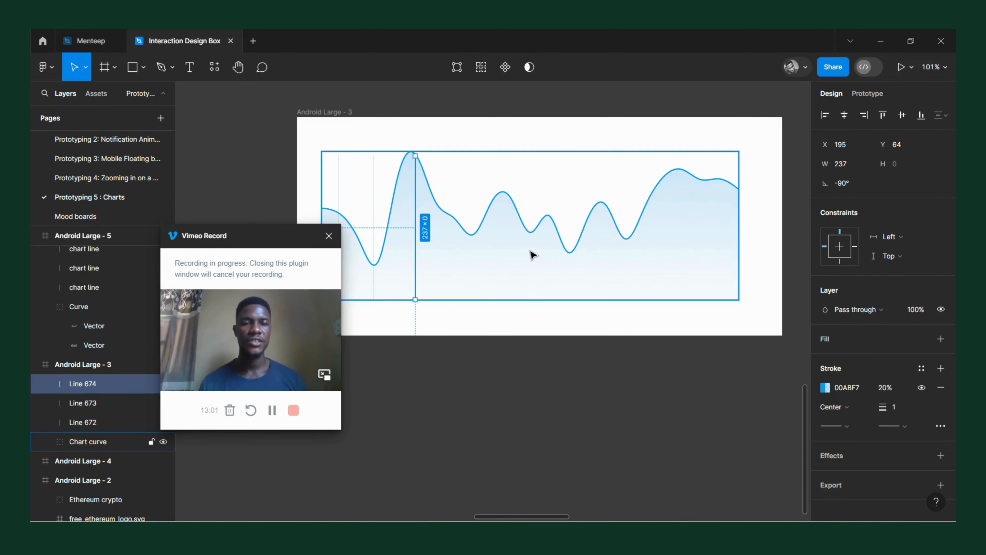
{"action": "scroll", "coordinate": [452, 328], "scroll_direction": "up", "scroll_amount": 5}
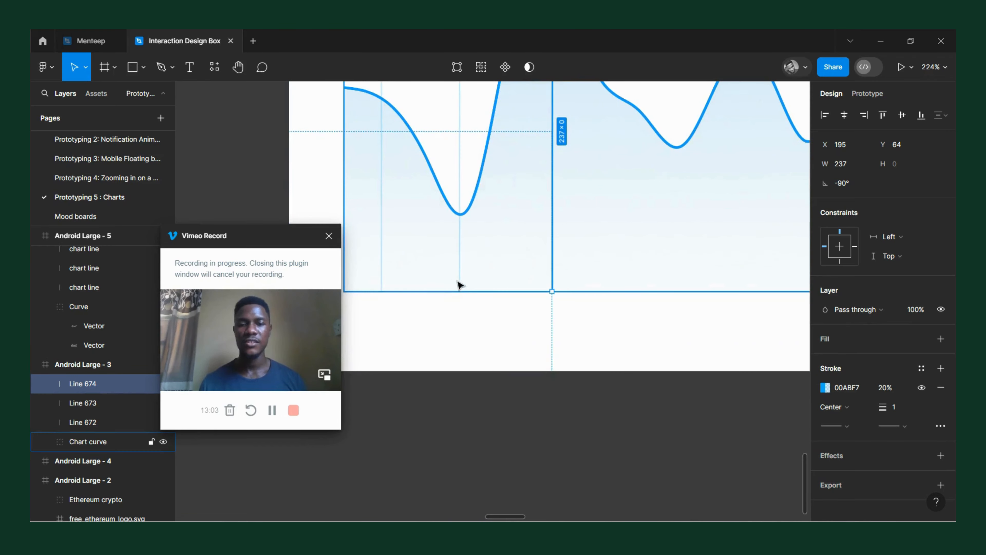
{"action": "scroll", "coordinate": [462, 280], "scroll_direction": "down", "scroll_amount": 2}
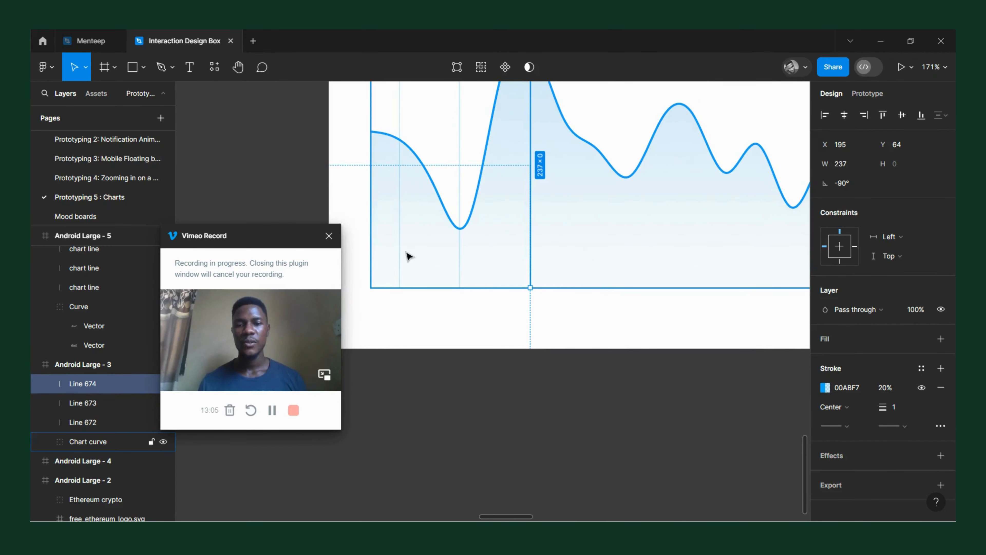
{"action": "scroll", "coordinate": [419, 243], "scroll_direction": "down", "scroll_amount": 3}
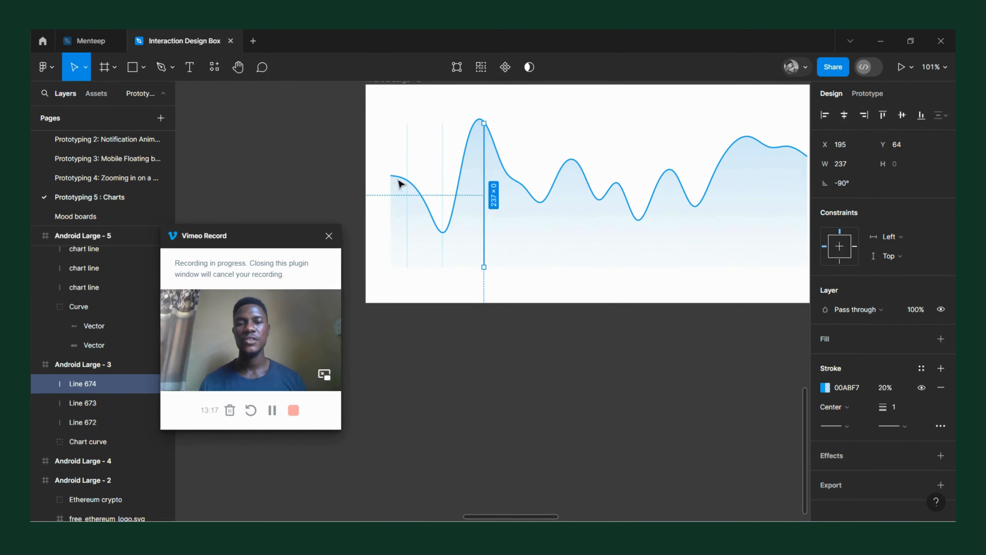
{"action": "scroll", "coordinate": [421, 156], "scroll_direction": "up", "scroll_amount": 2}
{"action": "scroll", "coordinate": [421, 155], "scroll_direction": "up", "scroll_amount": 3}
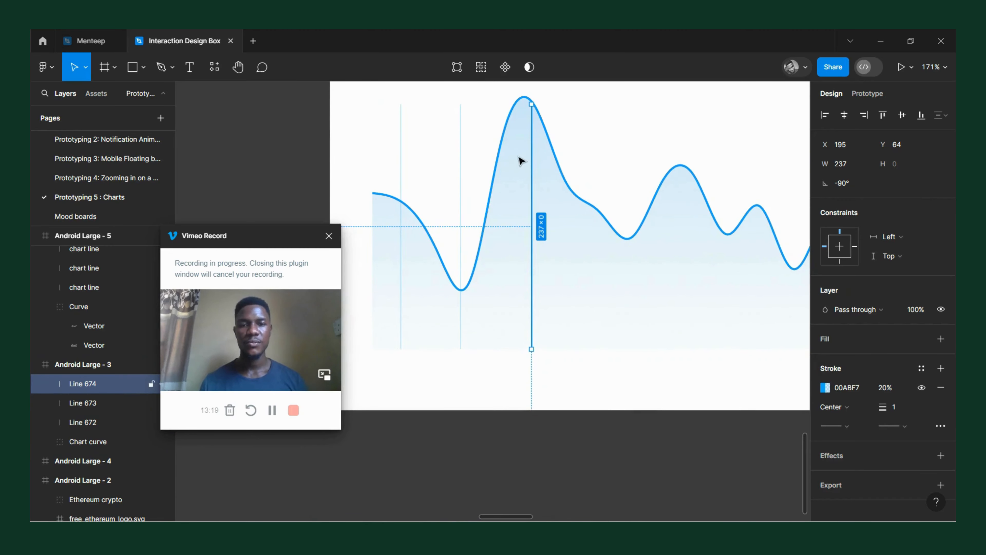
Step: Duplicate the third vertical line to X 271 and repeat the copy at the same spacing past the frame's far edge, up to X 955
{"action": "scroll", "coordinate": [519, 179], "scroll_direction": "down", "scroll_amount": 4}
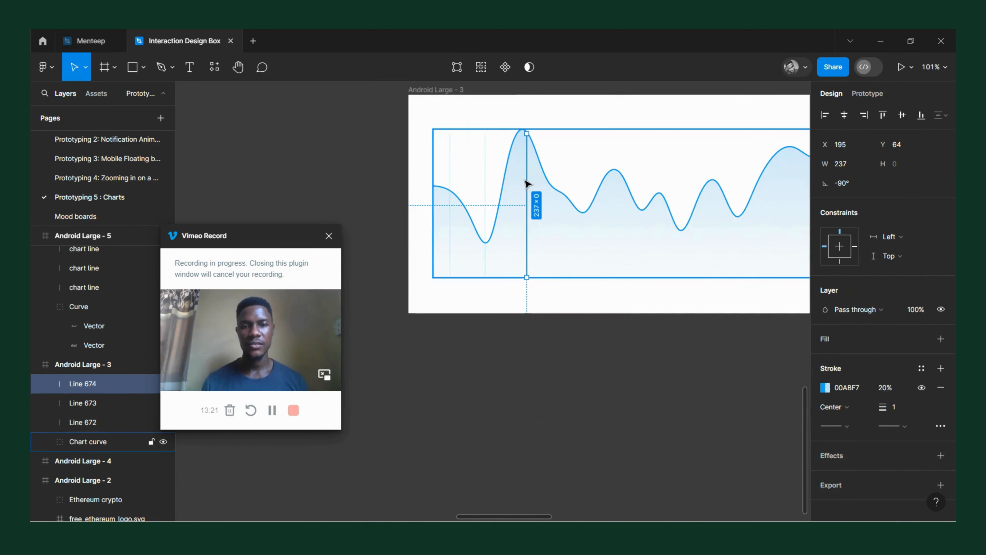
{"action": "left_click_drag", "start_coordinate": [531, 184], "coordinate": [578, 188], "text": "alt"}
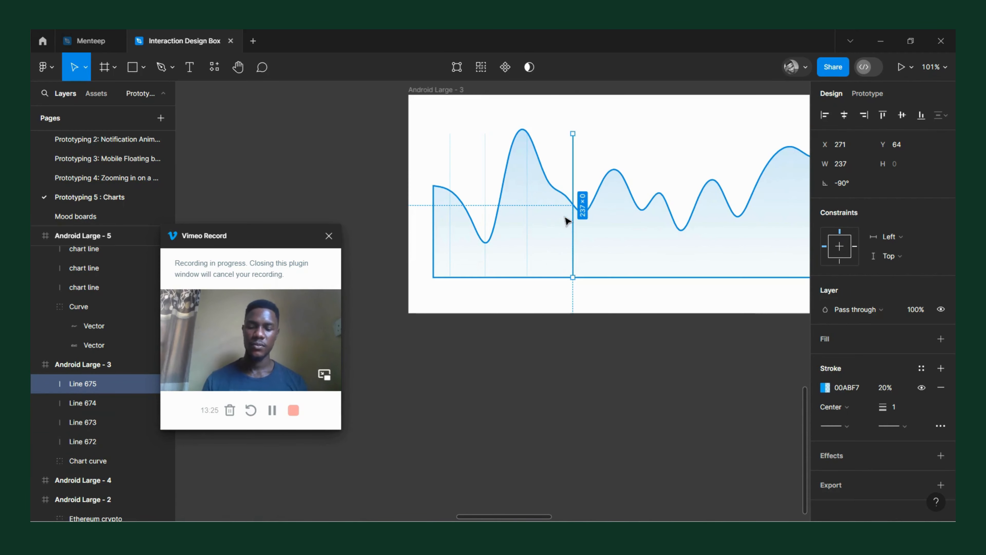
{"action": "key", "text": "ctrl+d"}
{"action": "key", "text": "ctrl+d"}
{"action": "key", "text": "ctrl+d"}
{"action": "key", "text": "ctrl+d"}
{"action": "key", "text": "ctrl+d"}
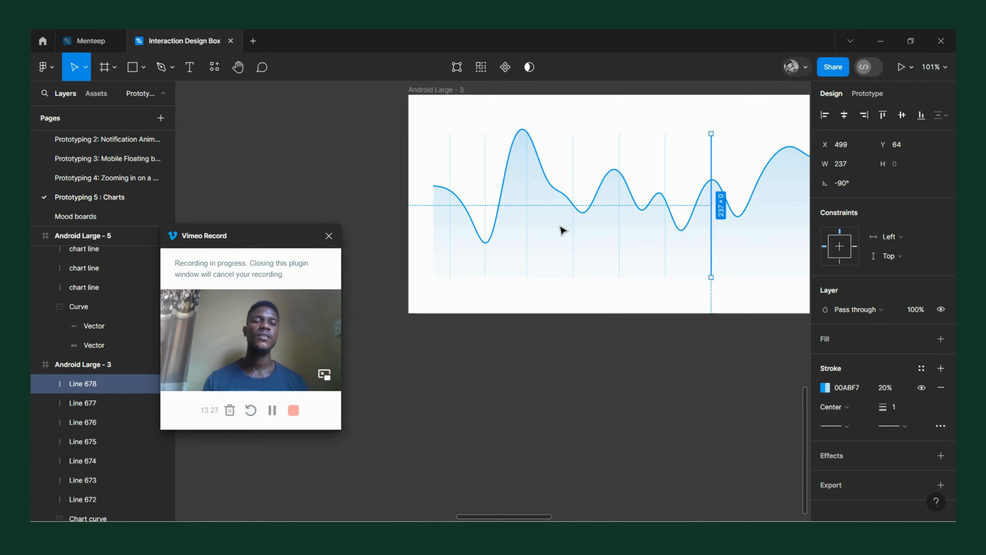
{"action": "key", "text": "ctrl+d"}
{"action": "key", "text": "ctrl+d"}
{"action": "key", "text": "ctrl+d"}
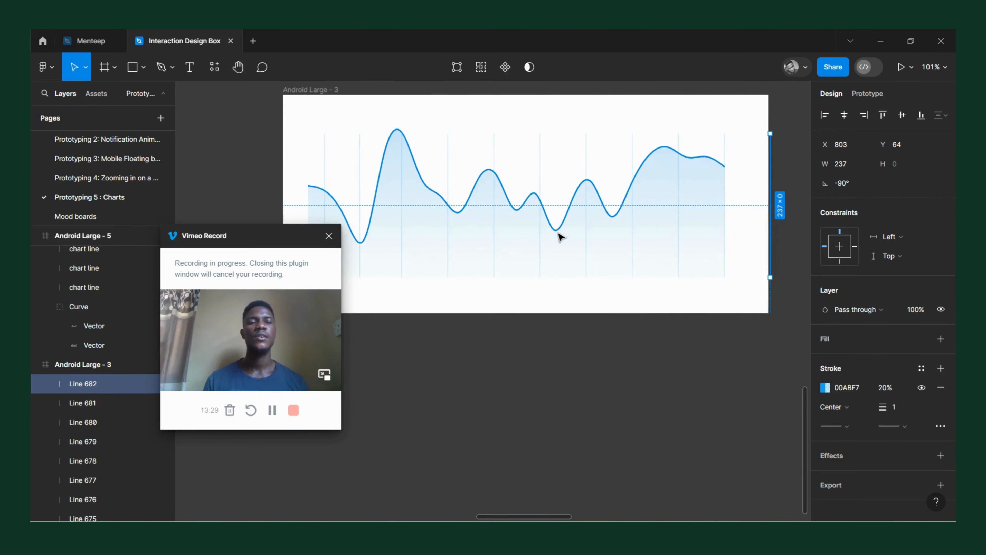
{"action": "key", "text": "ctrl+d"}
Step: Select all thirteen vertical lines in Android Large - 3, leaving the chart curve out of the selection
{"action": "scroll", "coordinate": [727, 165], "scroll_direction": "down", "scroll_amount": 5}
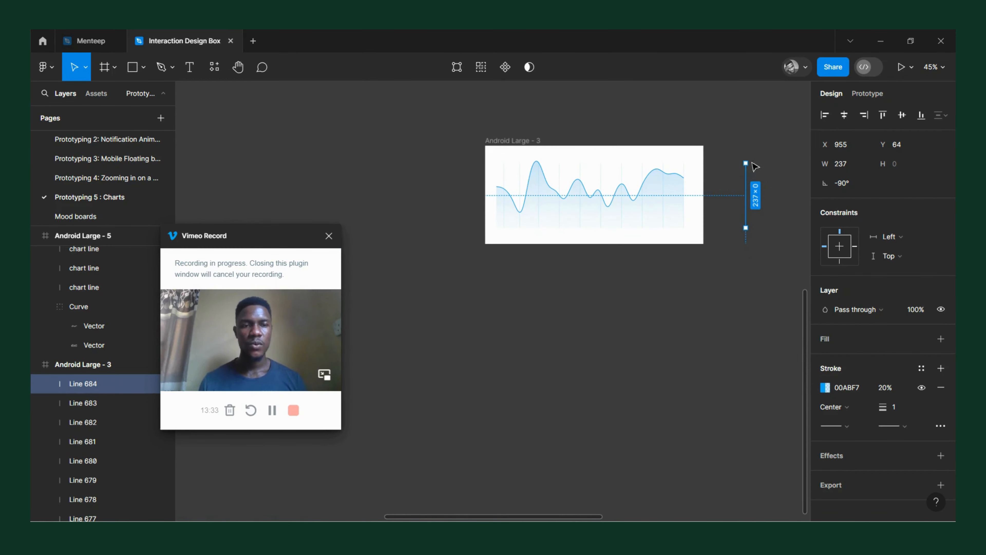
{"action": "left_click_drag", "start_coordinate": [764, 157], "coordinate": [493, 190]}
{"action": "scroll", "coordinate": [579, 194], "scroll_direction": "up", "scroll_amount": 5}
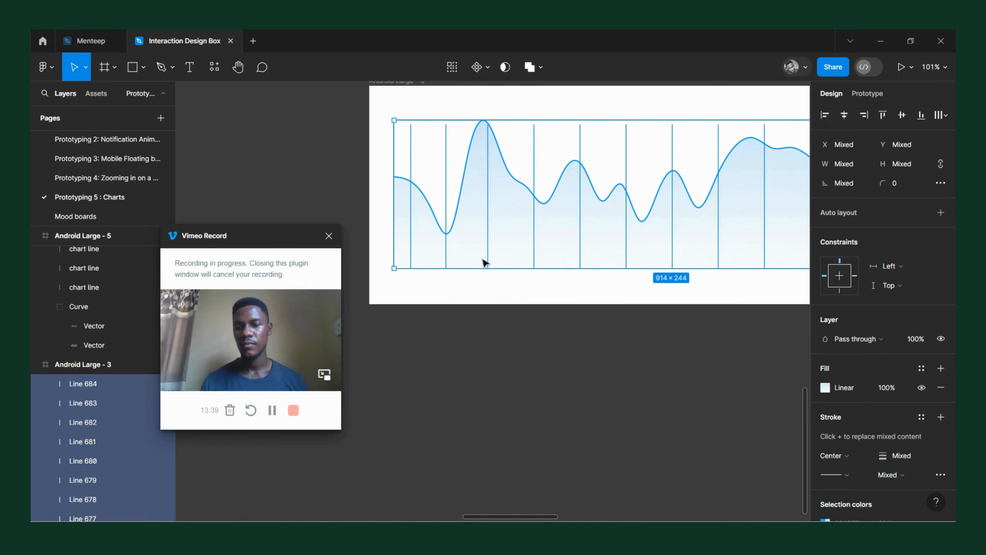
{"action": "scroll", "coordinate": [486, 263], "scroll_direction": "down", "scroll_amount": 2}
{"action": "scroll", "coordinate": [108, 449], "scroll_direction": "down", "scroll_amount": 8}
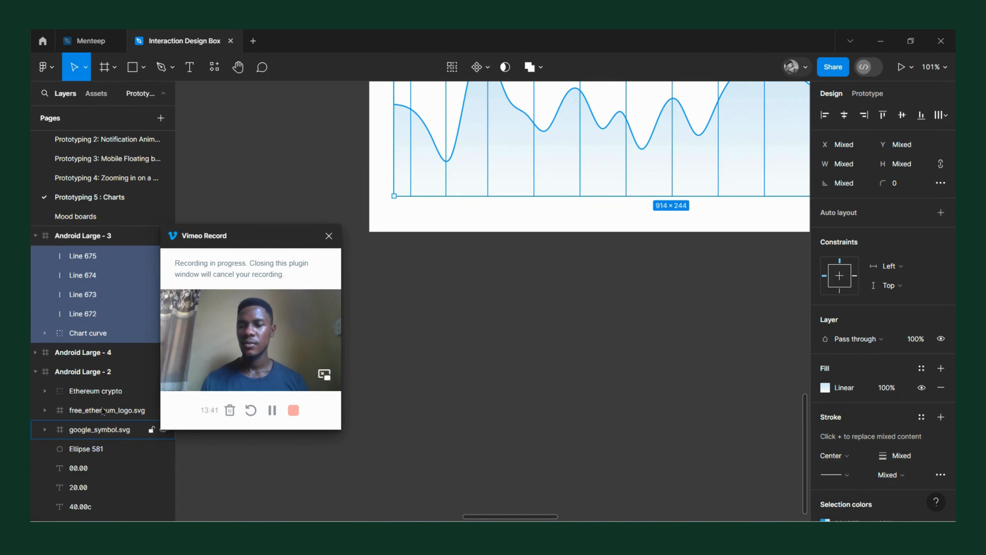
{"action": "left_click", "coordinate": [81, 334]}
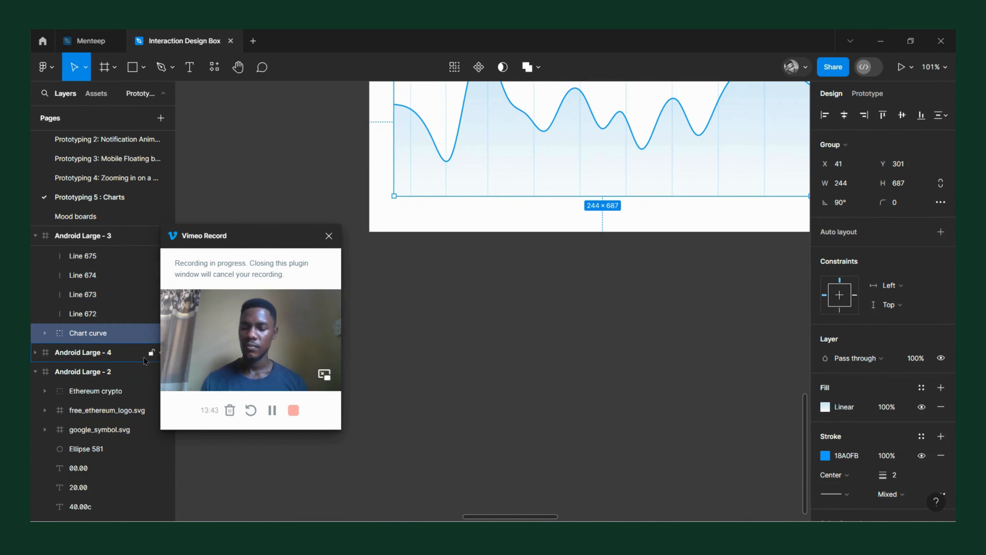
{"action": "key", "text": "ctrl+a"}
{"action": "left_click", "coordinate": [83, 501], "text": "shift"}
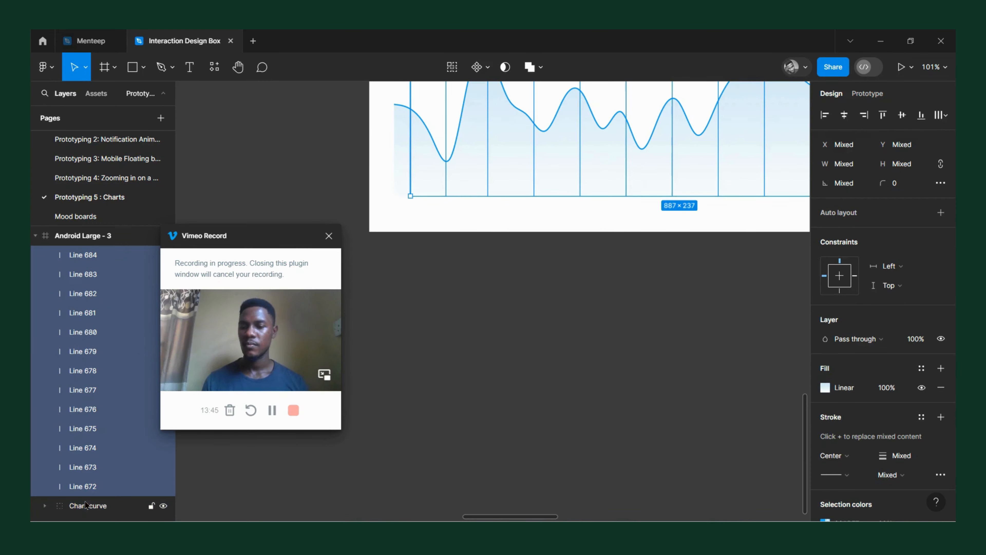
{"action": "scroll", "coordinate": [486, 307], "scroll_direction": "up", "scroll_amount": 4}
{"action": "scroll", "coordinate": [482, 301], "scroll_direction": "right", "scroll_amount": 2}
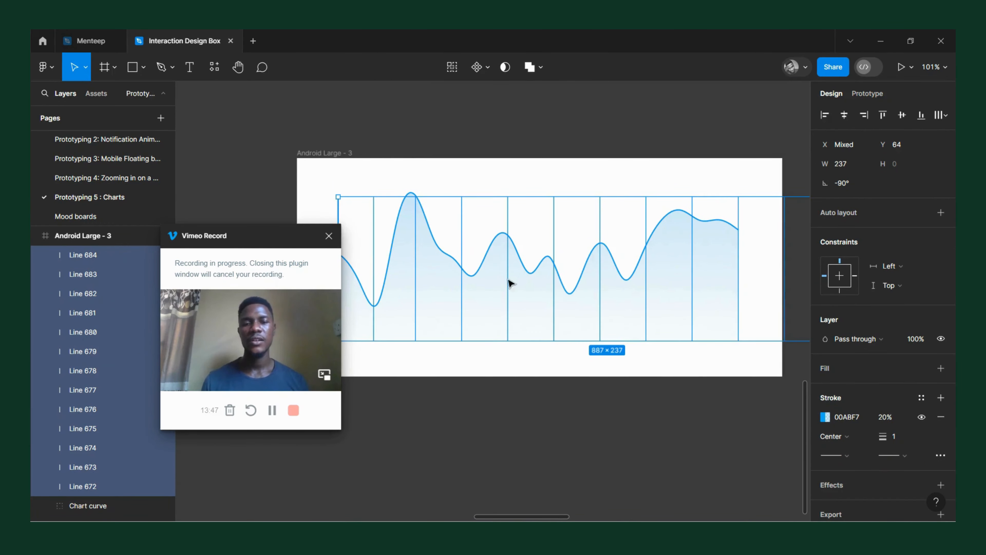
{"action": "scroll", "coordinate": [547, 269], "scroll_direction": "left", "scroll_amount": 2}
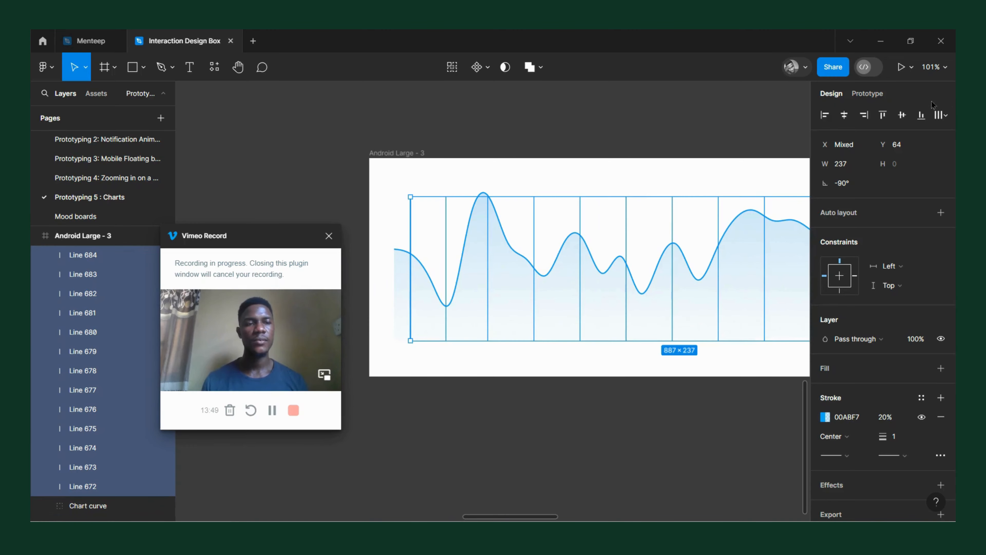
Step: Tidy up the selected vertical lines into even gaps and tighten their horizontal spacing to 51
{"action": "left_click", "coordinate": [941, 115]}
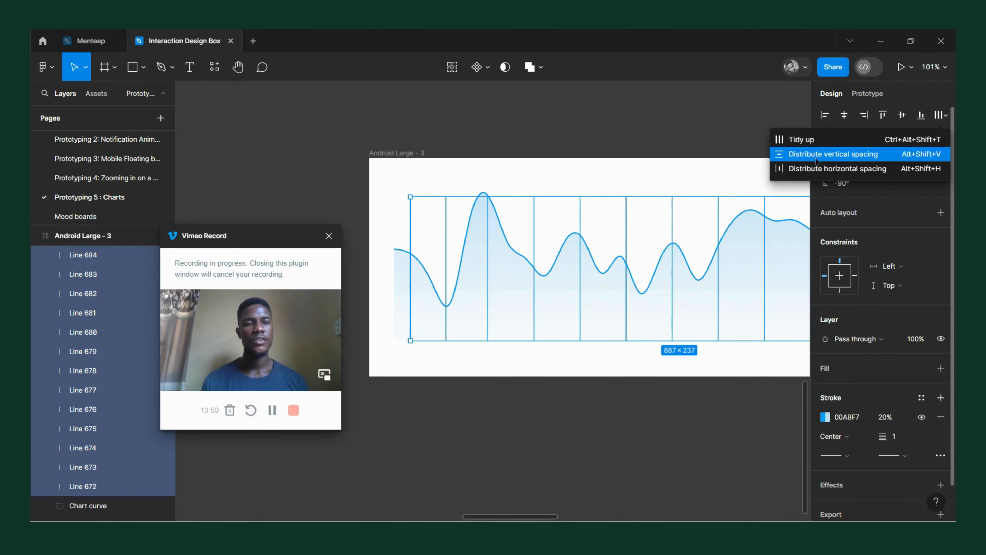
{"action": "left_click", "coordinate": [812, 141]}
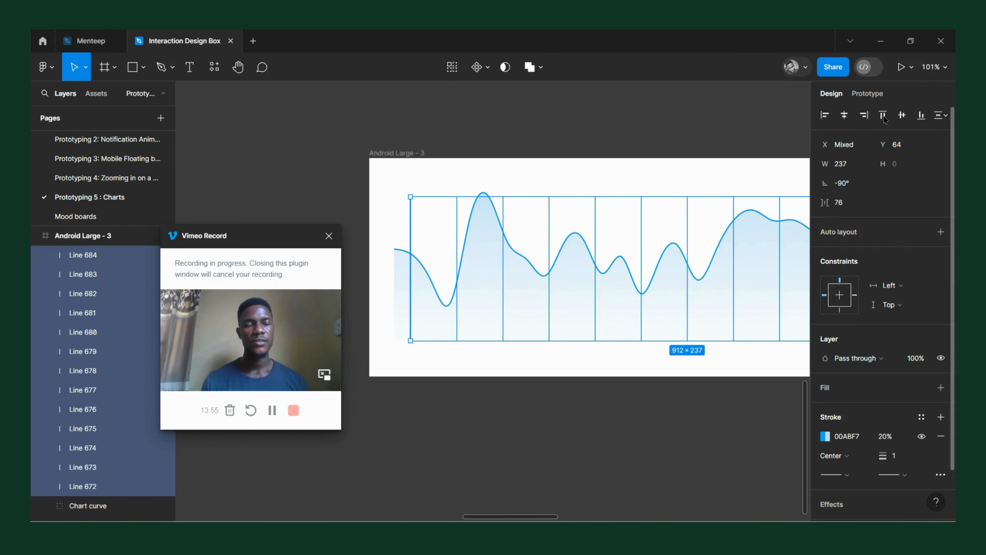
{"action": "mouse_move", "coordinate": [662, 267]}
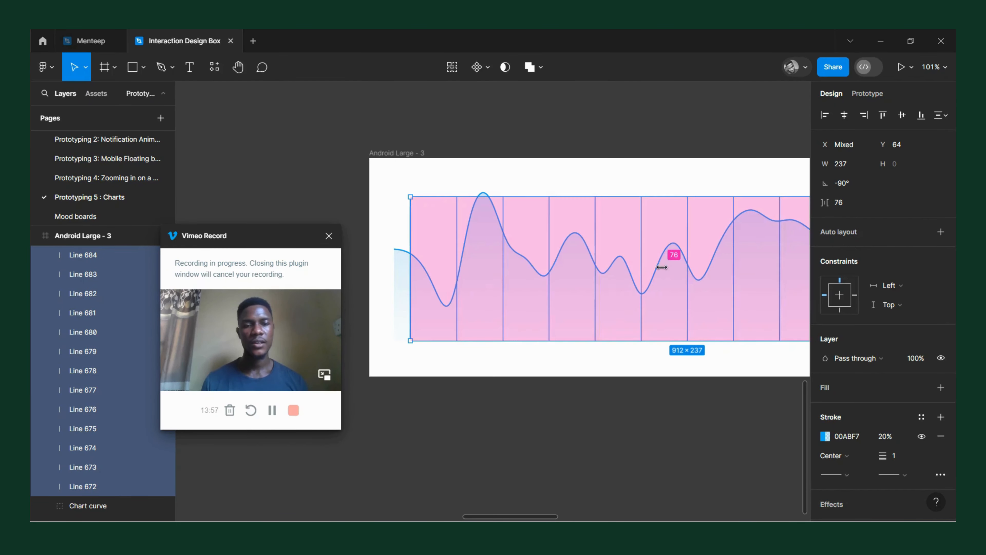
{"action": "left_click_drag", "start_coordinate": [662, 268], "coordinate": [552, 284]}
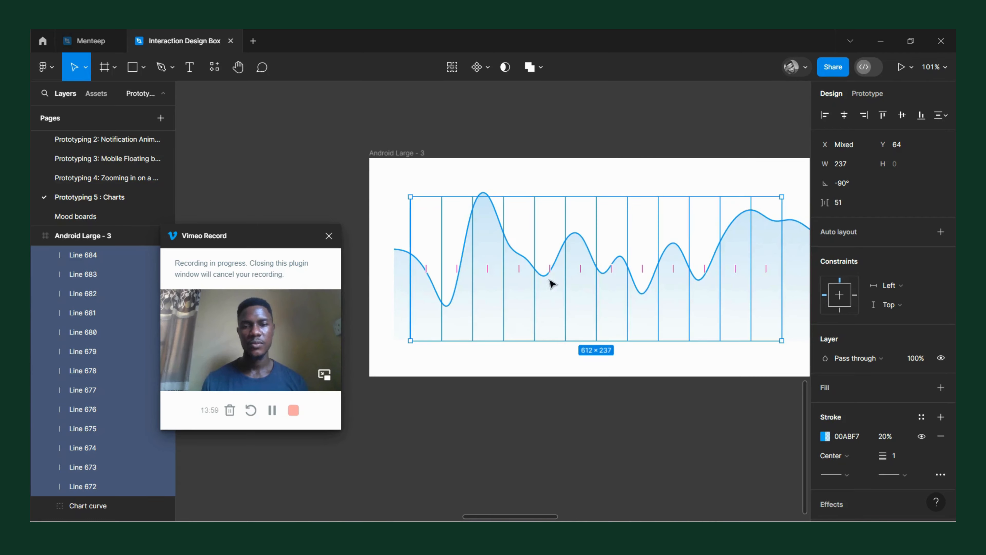
Step: Move the set of vertical lines so the first one sits on the curve's starting edge at X 41
{"action": "scroll", "coordinate": [419, 248], "scroll_direction": "up", "scroll_amount": 5}
{"action": "scroll", "coordinate": [505, 226], "scroll_direction": "left", "scroll_amount": 3}
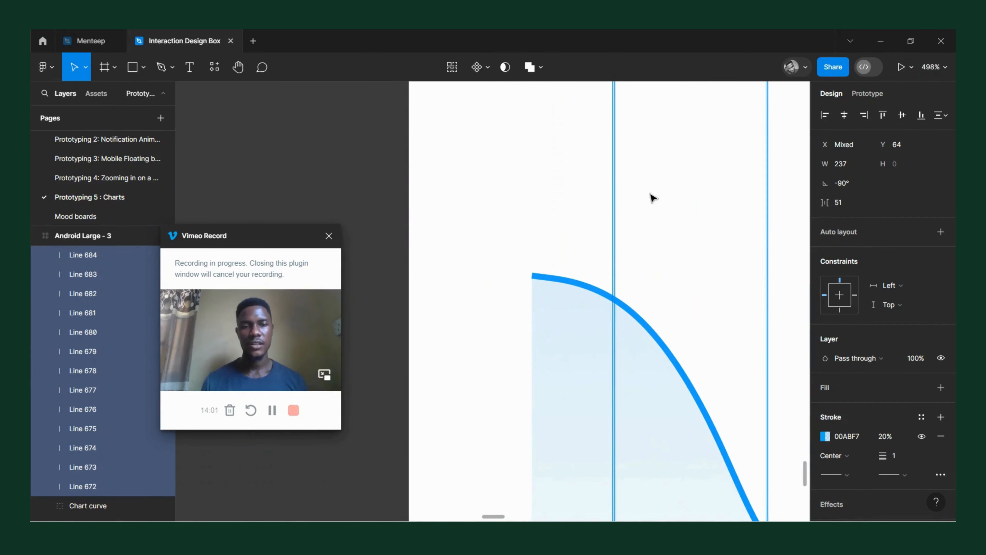
{"action": "left_click_drag", "start_coordinate": [653, 198], "coordinate": [582, 222]}
Step: Widen the spacing between the vertical lines to 53 and deselect them
{"action": "scroll", "coordinate": [443, 249], "scroll_direction": "down", "scroll_amount": 5}
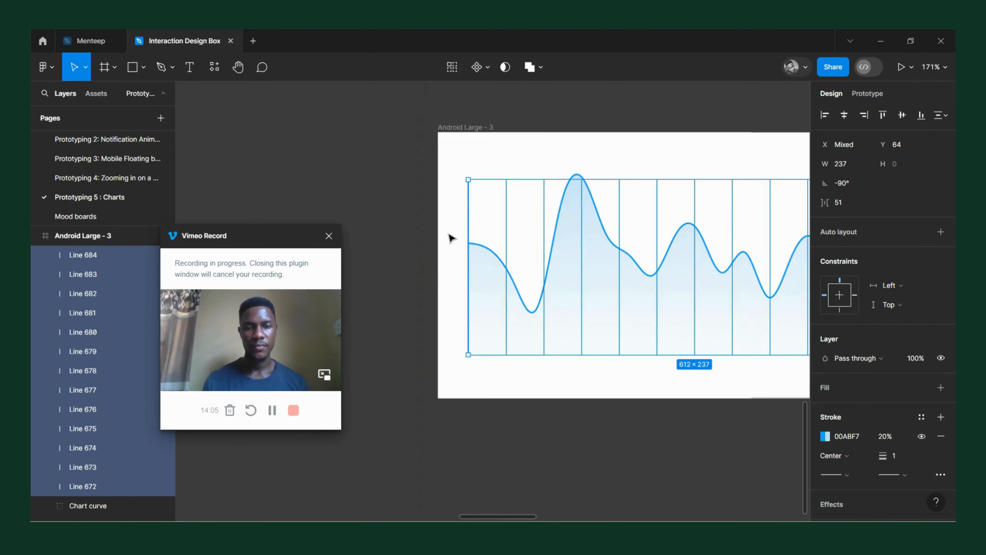
{"action": "scroll", "coordinate": [506, 233], "scroll_direction": "right", "scroll_amount": 5}
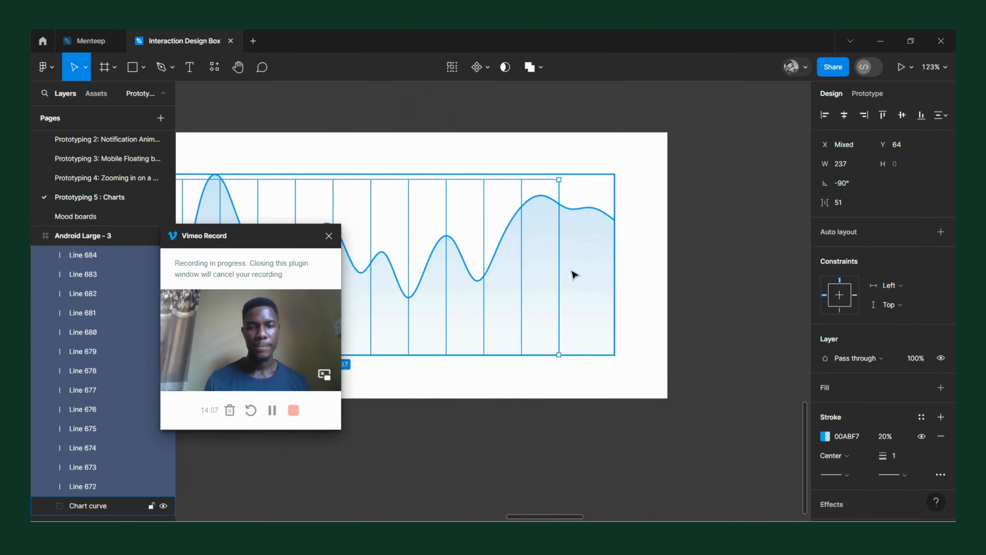
{"action": "mouse_move", "coordinate": [502, 265]}
{"action": "left_mouse_down"}
{"action": "mouse_move", "coordinate": [527, 269]}
{"action": "mouse_move", "coordinate": [512, 270]}
{"action": "left_mouse_up"}
{"action": "scroll", "coordinate": [656, 288], "scroll_direction": "left", "scroll_amount": 2}
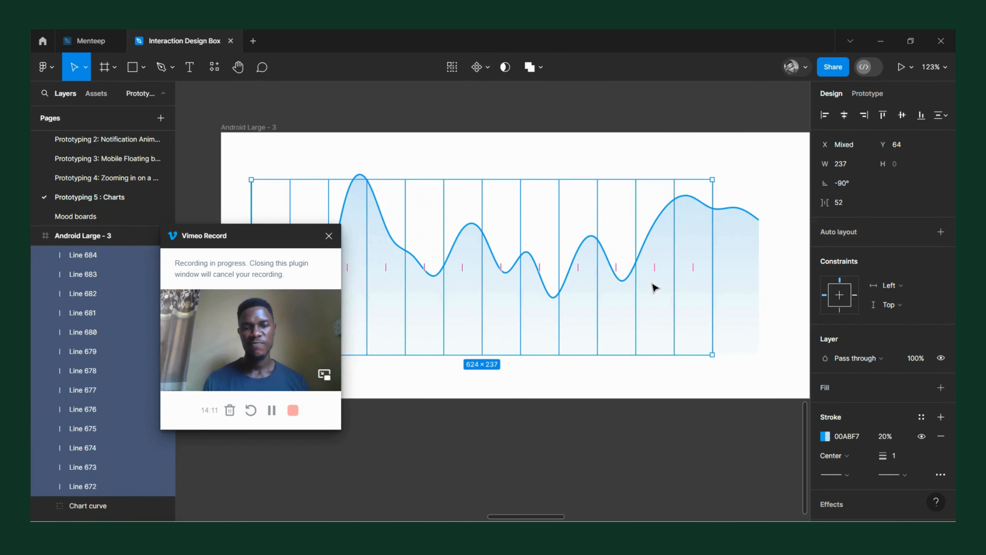
{"action": "scroll", "coordinate": [502, 263], "scroll_direction": "down", "scroll_amount": 5}
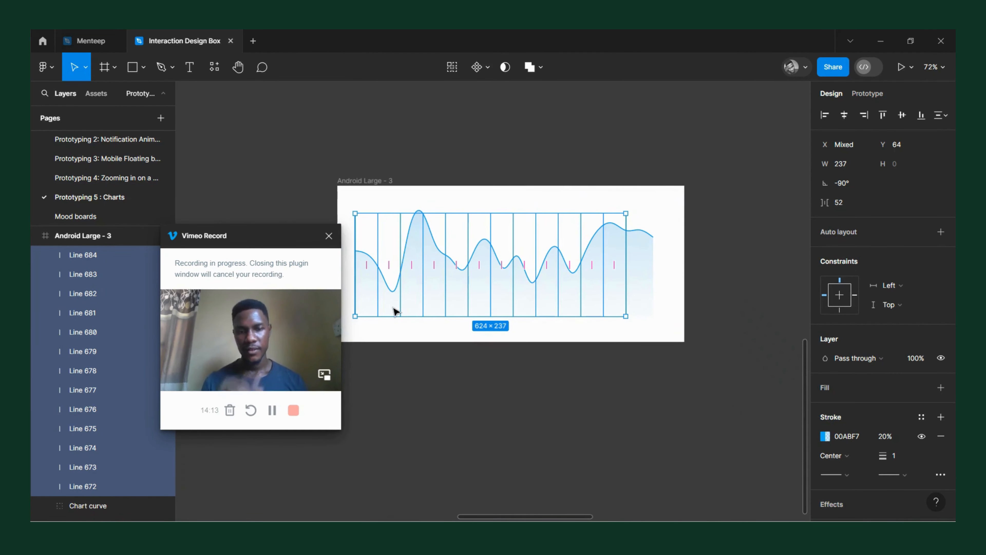
{"action": "scroll", "coordinate": [628, 261], "scroll_direction": "up", "scroll_amount": 4}
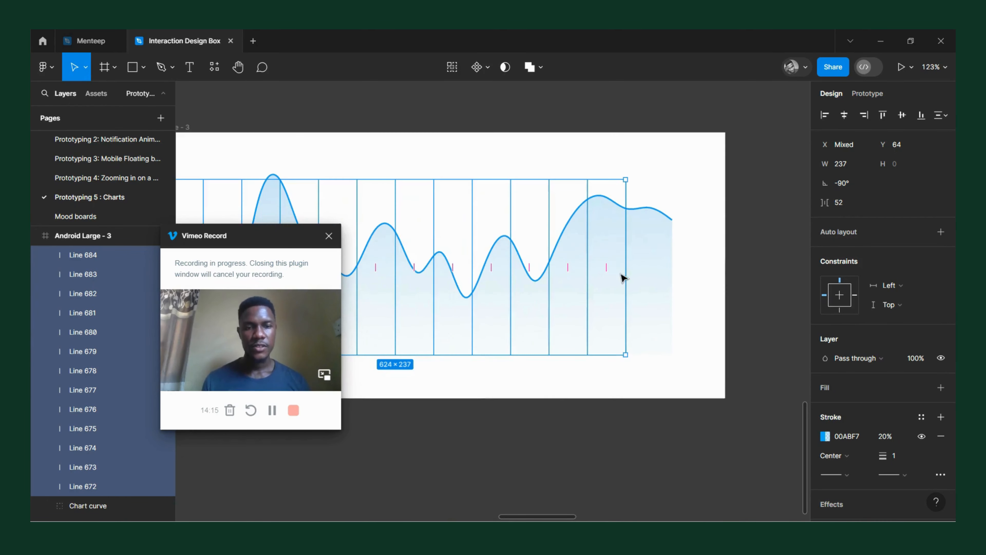
{"action": "left_click", "coordinate": [606, 272]}
{"action": "key", "text": "ctrl+z"}
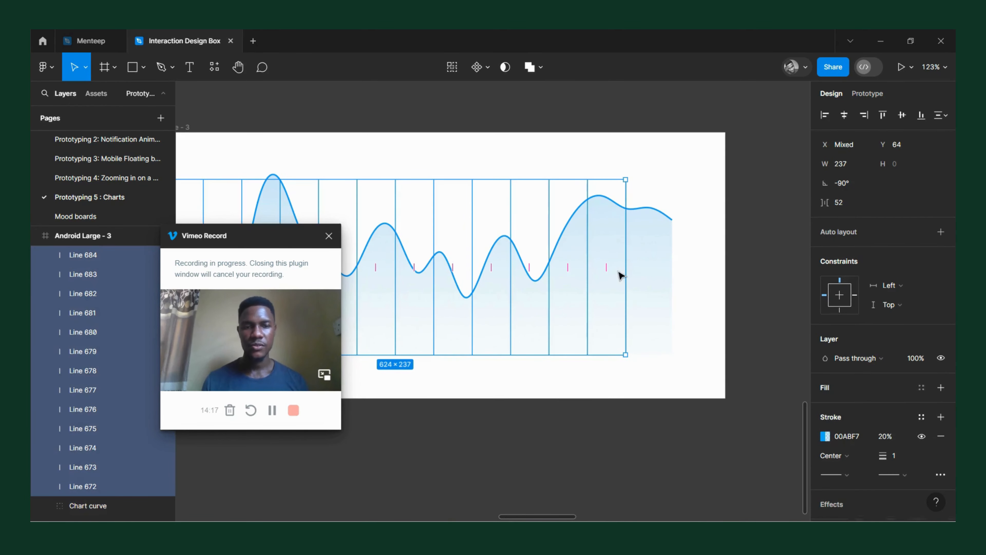
{"action": "left_click_drag", "start_coordinate": [613, 264], "coordinate": [616, 263]}
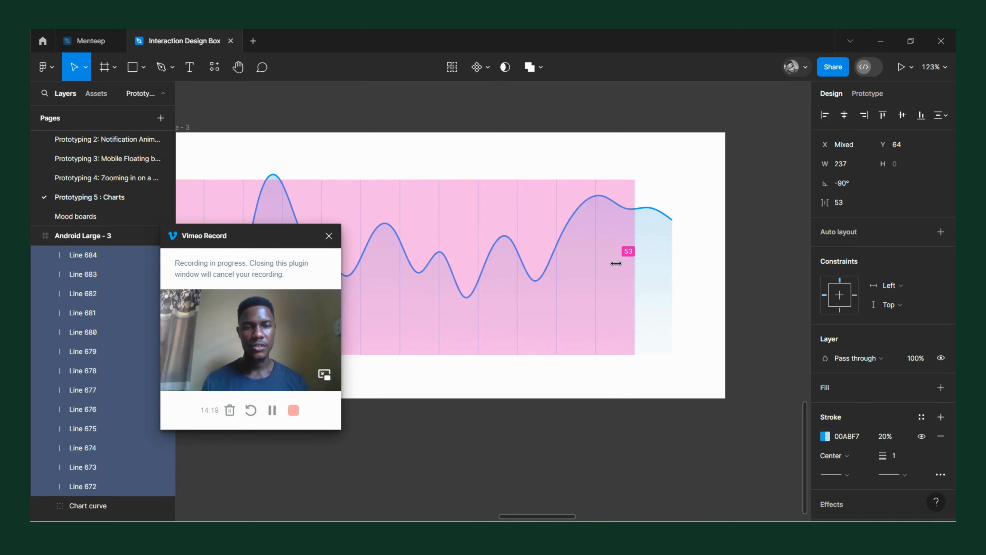
{"action": "scroll", "coordinate": [680, 330], "scroll_direction": "down", "scroll_amount": 2}
{"action": "scroll", "coordinate": [688, 317], "scroll_direction": "left", "scroll_amount": 2}
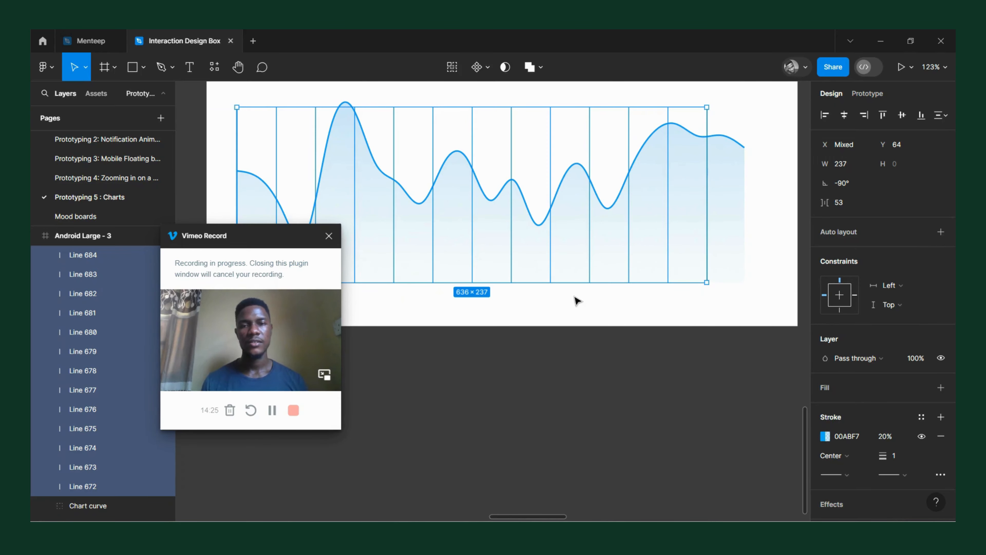
{"action": "left_click", "coordinate": [520, 335]}
Step: Set the stroke opacity of the first vertical line at the curve's start to 80% and deselect it
{"action": "scroll", "coordinate": [434, 279], "scroll_direction": "left", "scroll_amount": 6}
{"action": "scroll", "coordinate": [452, 140], "scroll_direction": "up", "scroll_amount": 5}
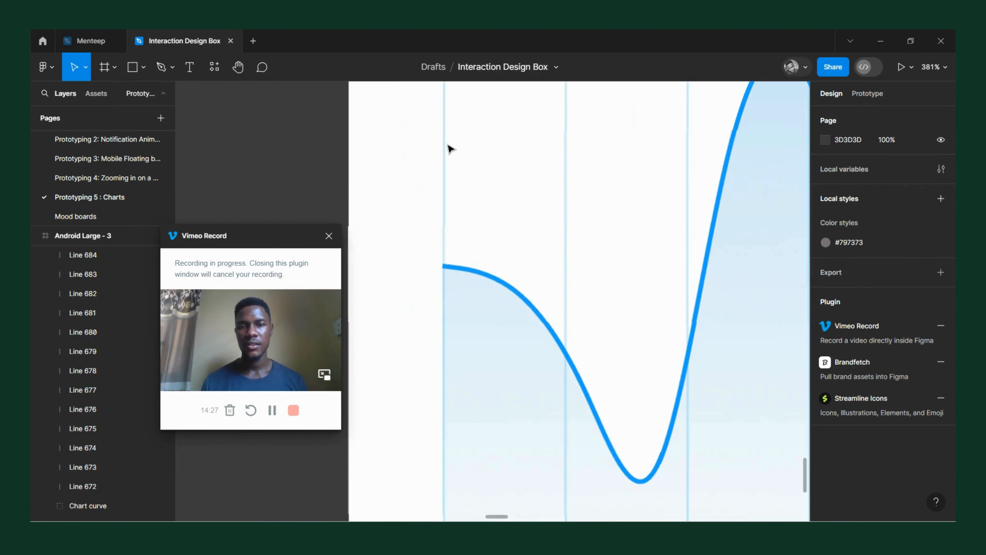
{"action": "left_click", "coordinate": [448, 149]}
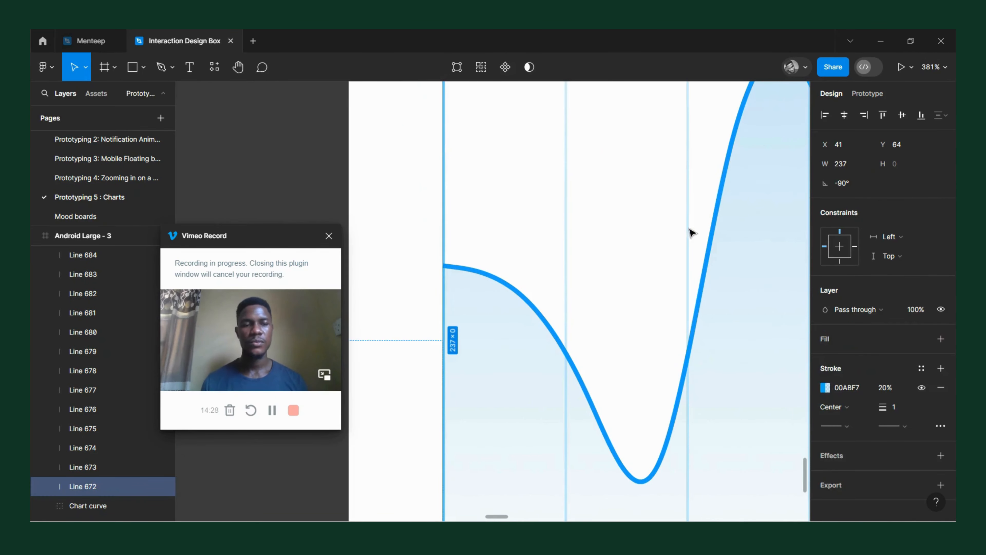
{"action": "left_click", "coordinate": [889, 389]}
{"action": "type", "text": "80"}
{"action": "key", "text": "Return"}
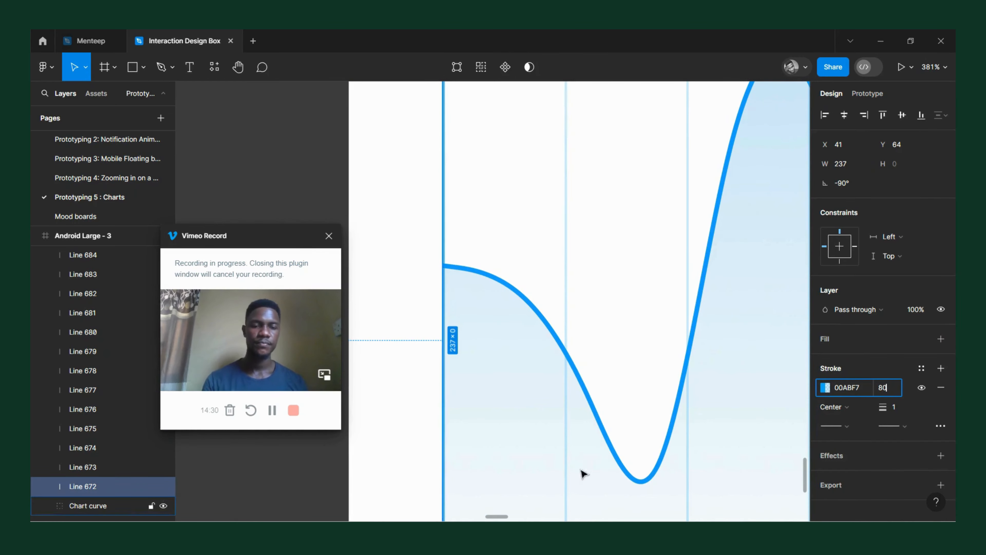
{"action": "left_click", "coordinate": [425, 313]}
Step: Duplicate the second vertical line to X 116, Y 156 and set the copy's rotation to 0° so it lies horizontal
{"action": "scroll", "coordinate": [393, 243], "scroll_direction": "down", "scroll_amount": 5}
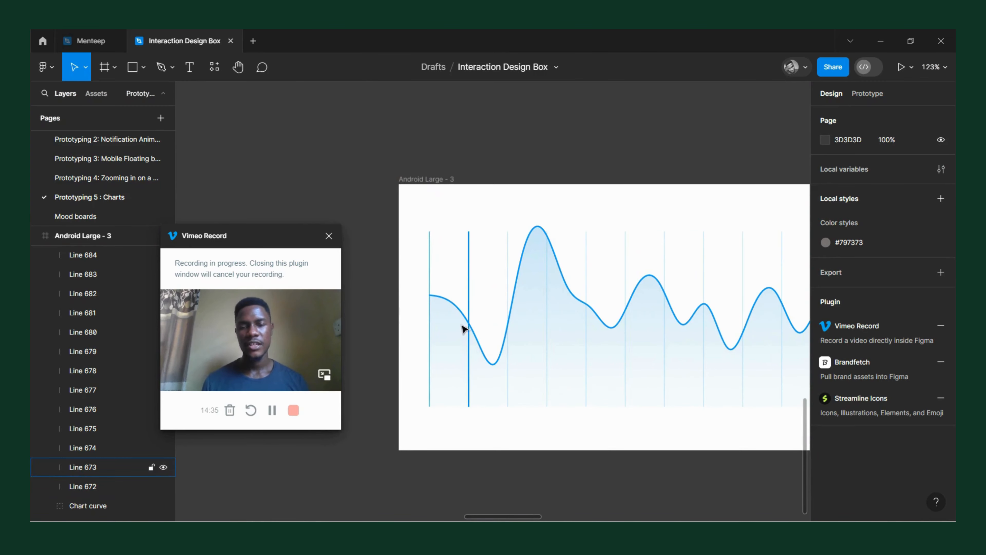
{"action": "scroll", "coordinate": [463, 328], "scroll_direction": "up", "scroll_amount": 5}
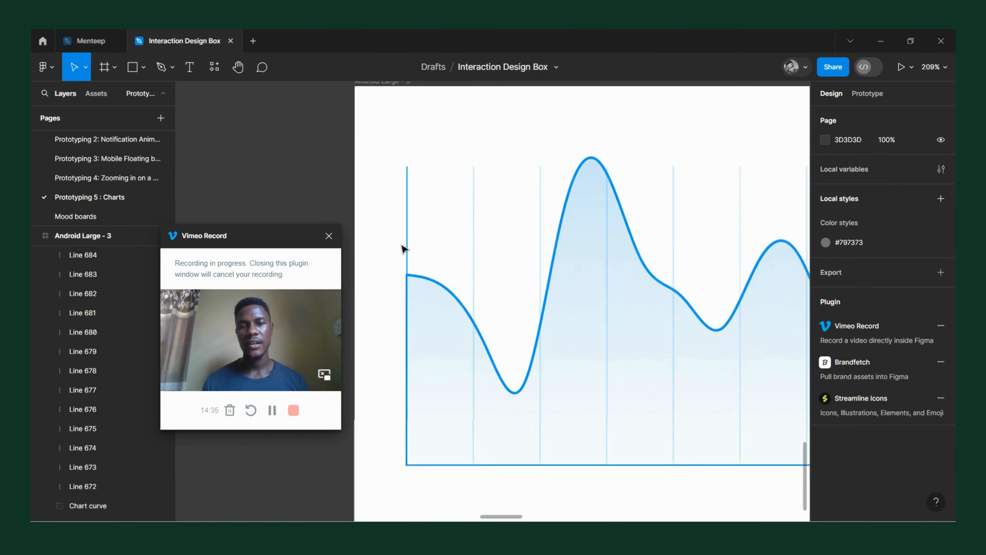
{"action": "left_click", "coordinate": [474, 200]}
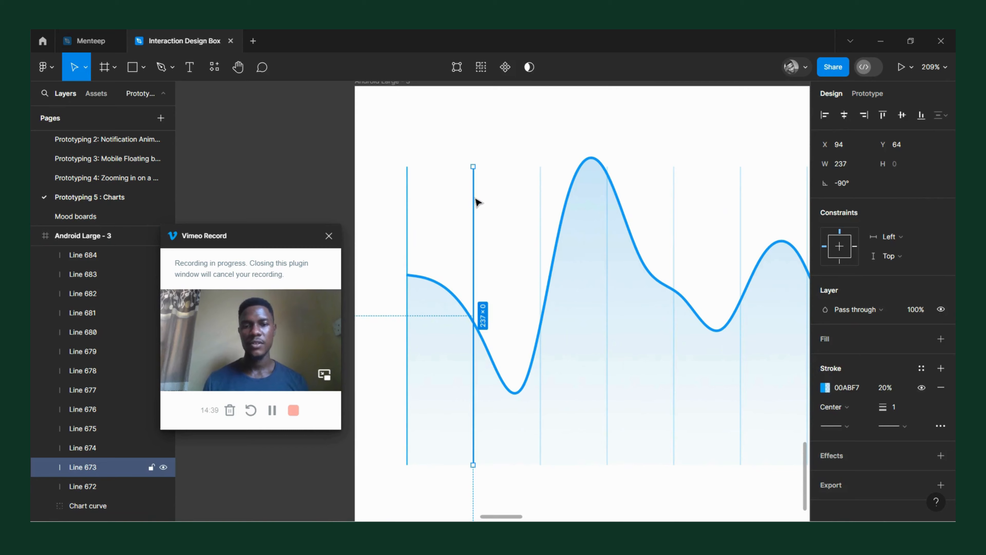
{"action": "left_click_drag", "start_coordinate": [478, 202], "coordinate": [510, 315]}
{"action": "scroll", "coordinate": [511, 315], "scroll_direction": "down", "scroll_amount": 5}
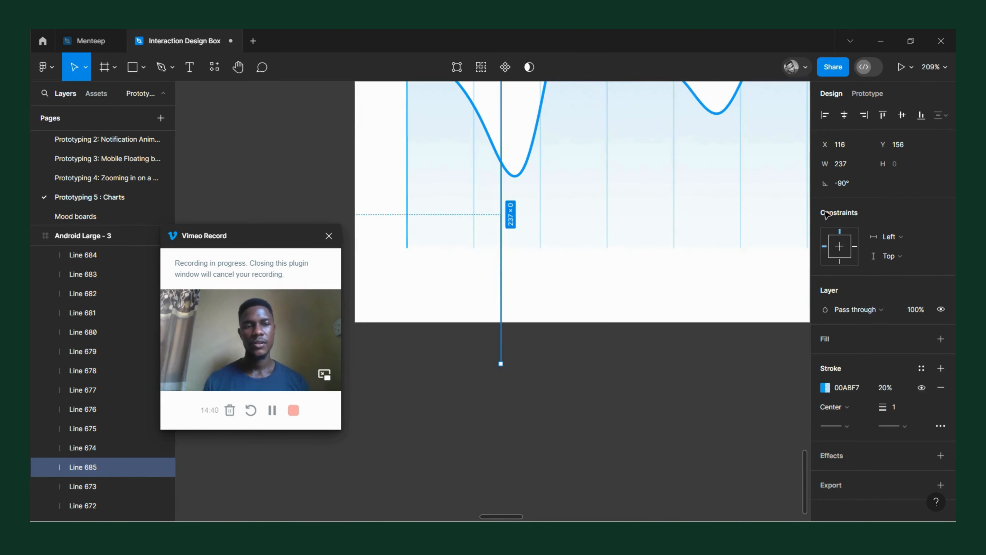
{"action": "left_click", "coordinate": [871, 185]}
{"action": "type", "text": "0"}
{"action": "key", "text": "Return"}
{"action": "left_click", "coordinate": [673, 373]}
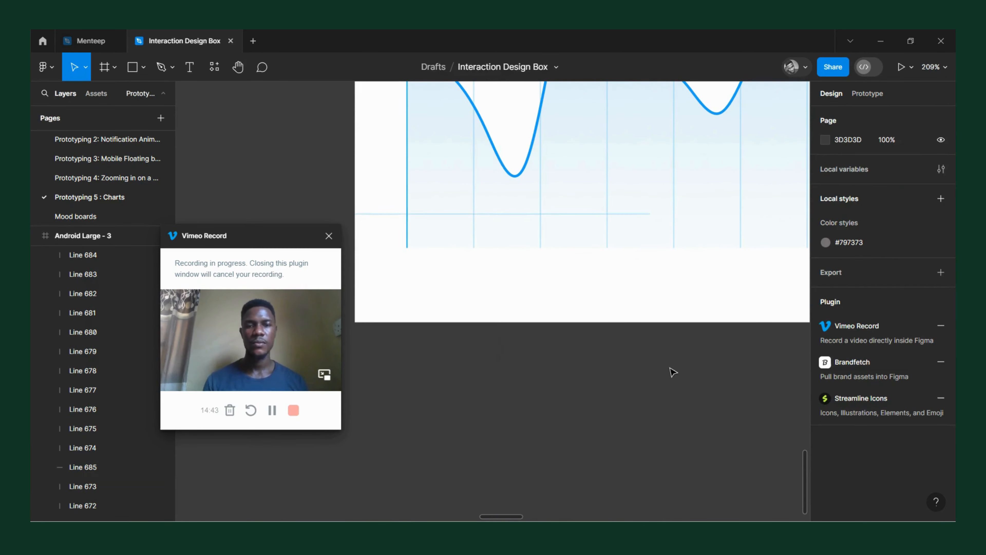
Step: Move the horizontal line to the upper ends of the vertical lines at X 41, Y 64 and stretch it to 687 wide
{"action": "scroll", "coordinate": [555, 321], "scroll_direction": "up", "scroll_amount": 5}
{"action": "left_click_drag", "start_coordinate": [511, 359], "coordinate": [553, 261]}
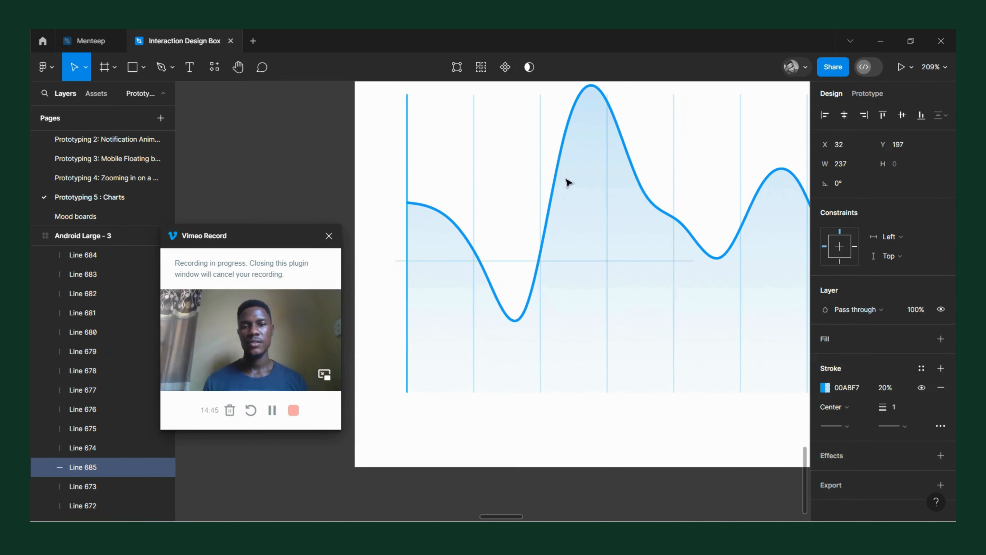
{"action": "left_click_drag", "start_coordinate": [568, 183], "coordinate": [749, 118]}
{"action": "scroll", "coordinate": [478, 138], "scroll_direction": "down", "scroll_amount": 5}
{"action": "scroll", "coordinate": [520, 179], "scroll_direction": "up", "scroll_amount": 3}
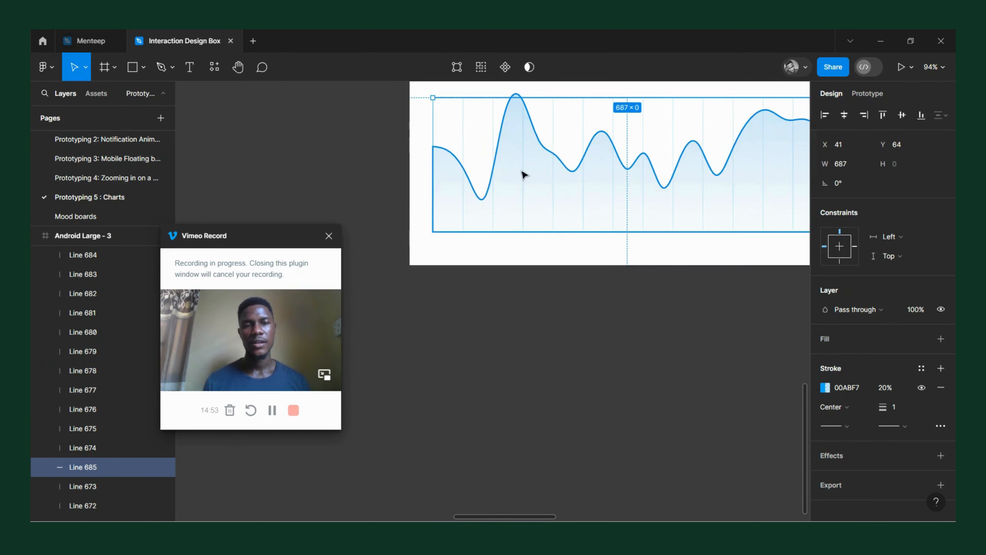
Step: Inspect where the horizontal line meets the curve's peak and the first vertical line, and select that vertical line
{"action": "scroll", "coordinate": [547, 108], "scroll_direction": "up", "scroll_amount": 3}
{"action": "scroll", "coordinate": [504, 122], "scroll_direction": "up", "scroll_amount": 4}
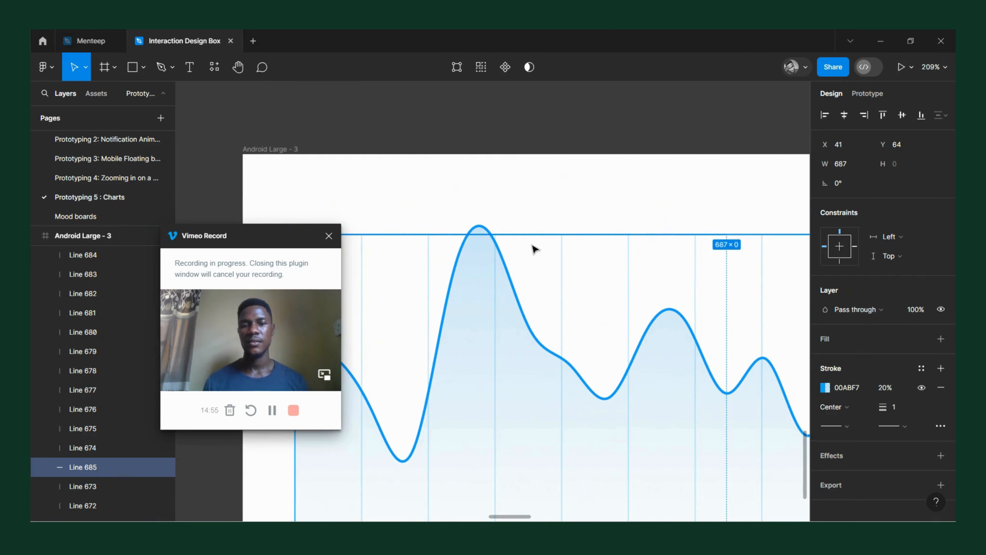
{"action": "scroll", "coordinate": [536, 241], "scroll_direction": "down", "scroll_amount": 3}
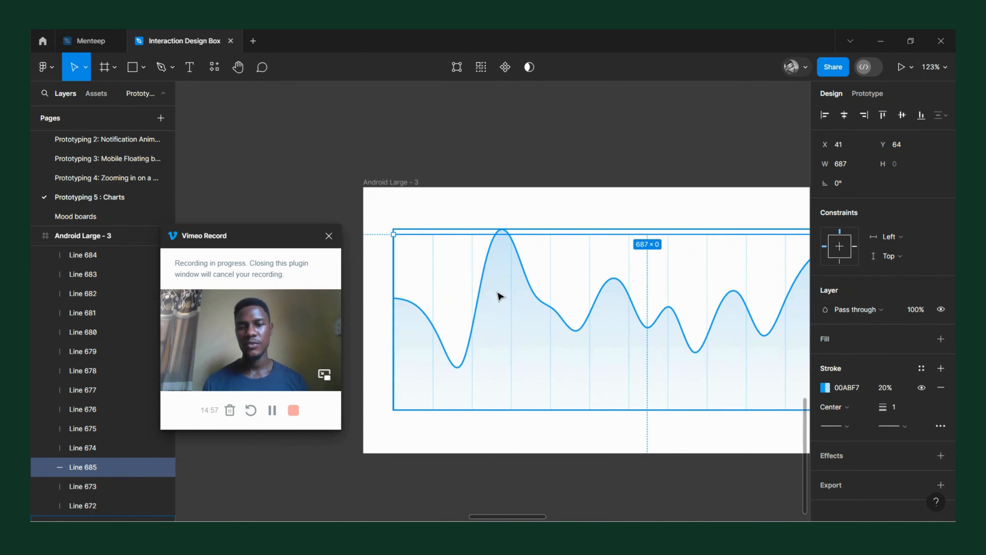
{"action": "scroll", "coordinate": [423, 247], "scroll_direction": "up", "scroll_amount": 5}
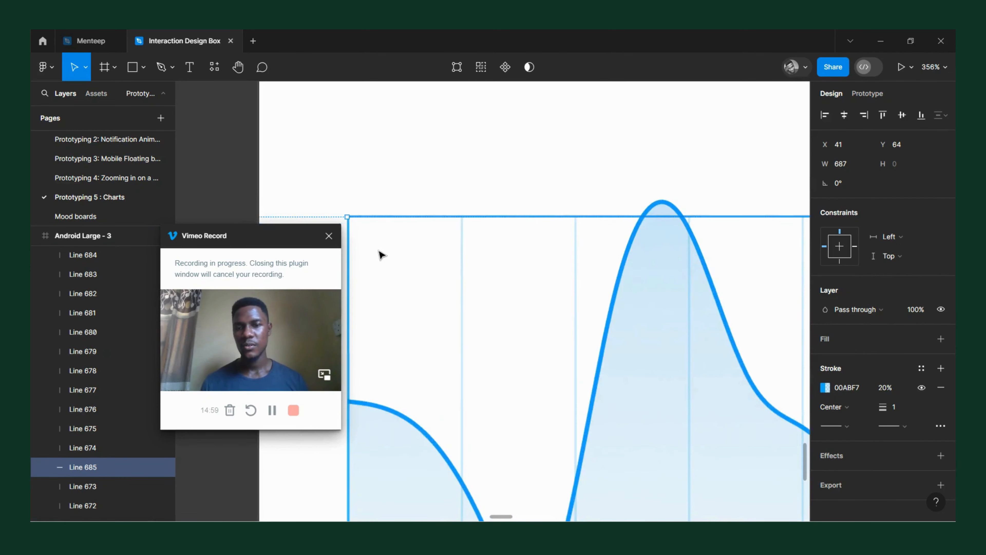
{"action": "left_click", "coordinate": [576, 248]}
{"action": "left_click", "coordinate": [569, 243]}
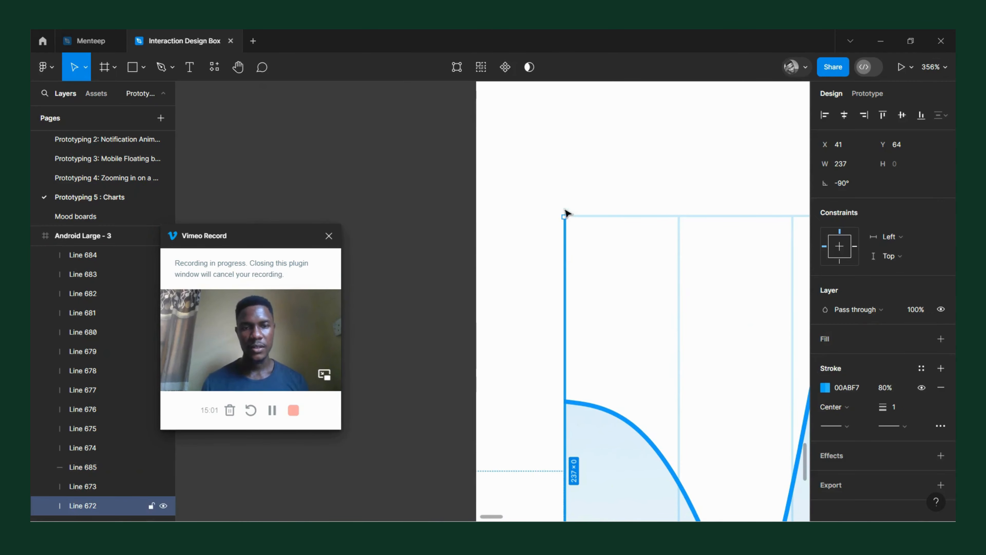
{"action": "scroll", "coordinate": [558, 216], "scroll_direction": "down", "scroll_amount": 5}
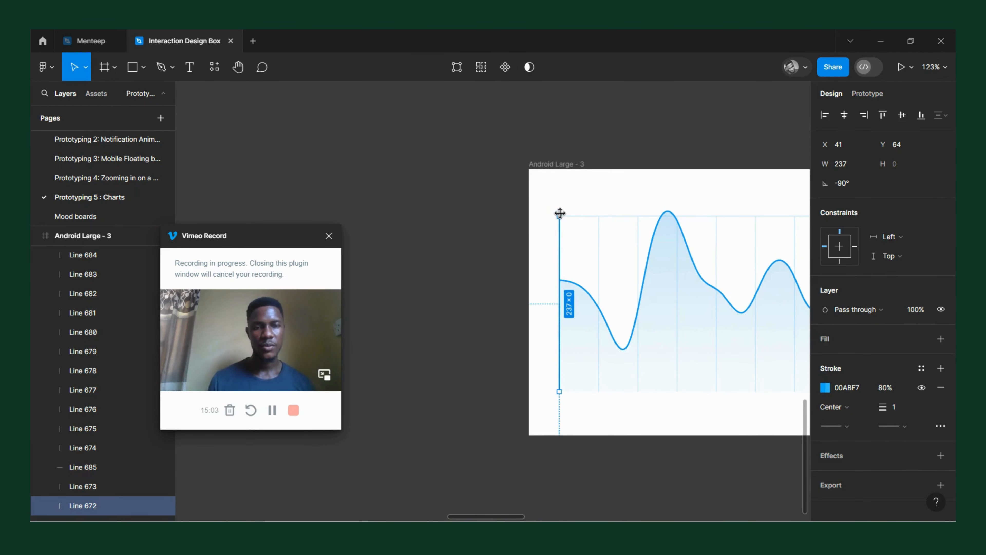
Step: Extend the first vertical line above the curve's peak and move the horizontal line to its upper end at Y 45
{"action": "left_click_drag", "start_coordinate": [560, 208], "coordinate": [574, 204]}
{"action": "left_click", "coordinate": [579, 217]}
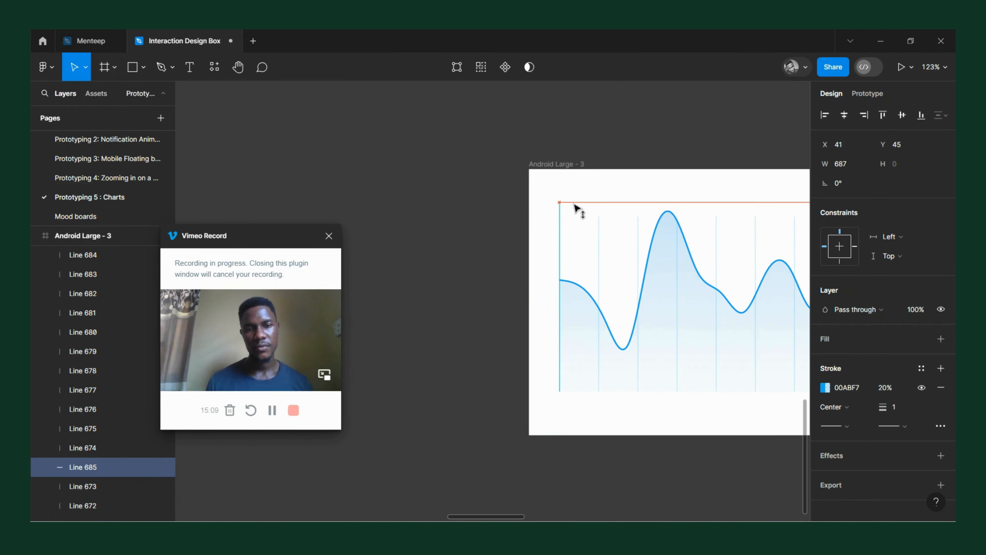
{"action": "scroll", "coordinate": [564, 222], "scroll_direction": "right", "scroll_amount": 5}
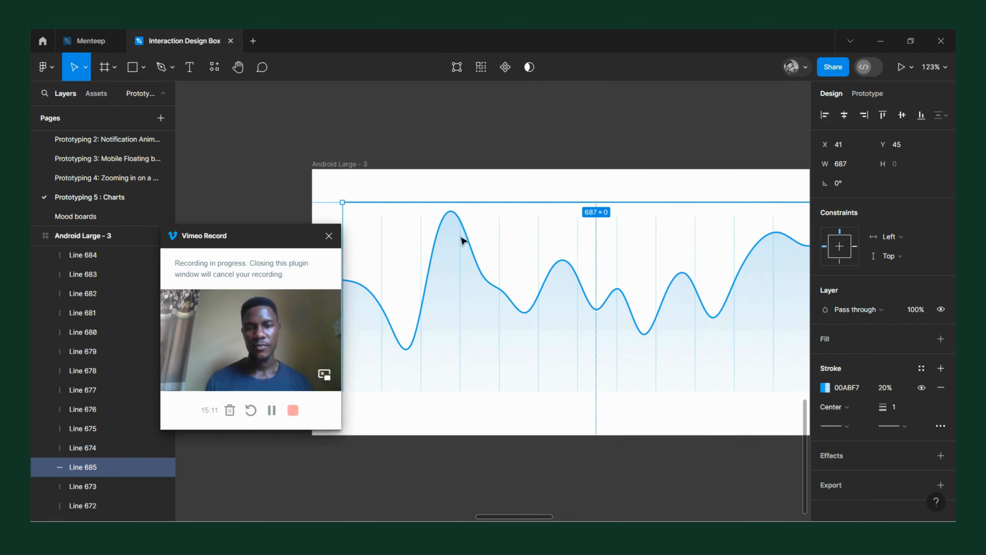
Step: Stretch the other twelve vertical lines together up to the horizontal line at Y 45, making them 256 long, and deselect them
{"action": "left_click", "coordinate": [384, 224]}
{"action": "left_click", "coordinate": [421, 229]}
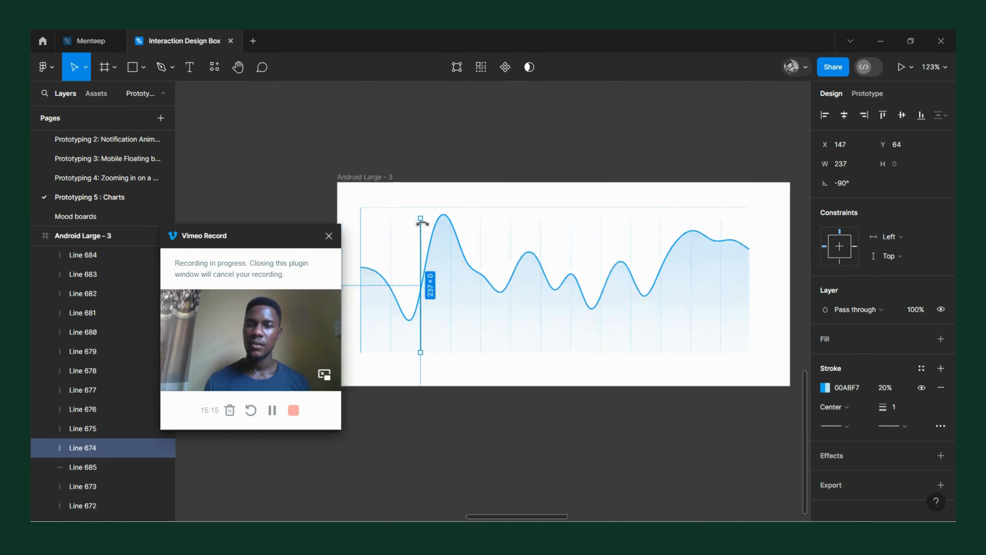
{"action": "scroll", "coordinate": [421, 225], "scroll_direction": "down", "scroll_amount": 5}
{"action": "left_click", "coordinate": [445, 229], "text": "shift"}
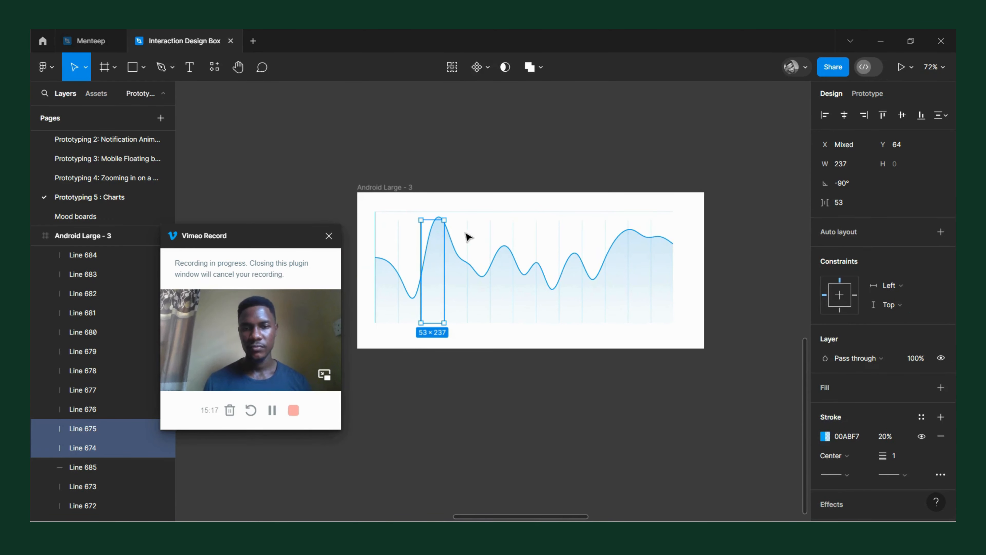
{"action": "left_click", "coordinate": [399, 227], "text": "shift"}
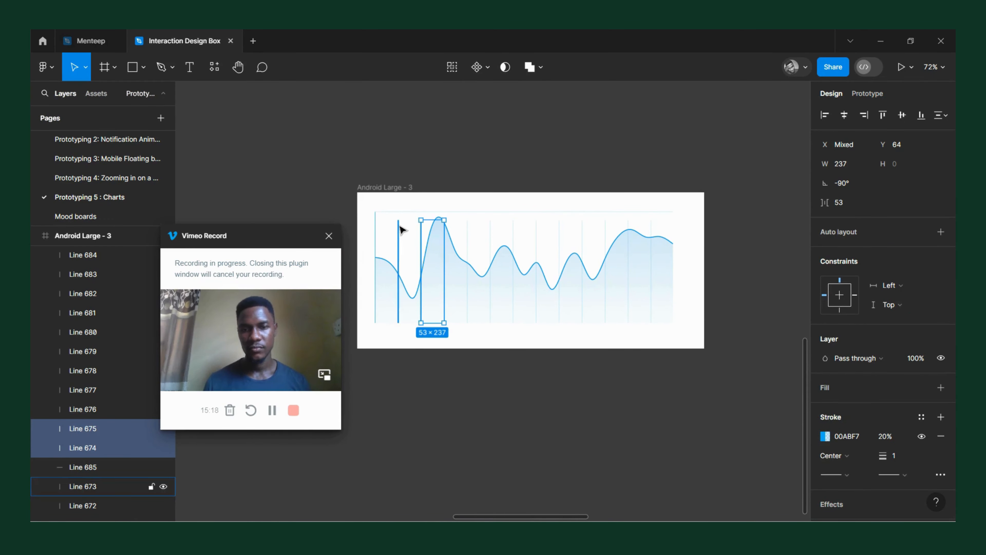
{"action": "left_click", "coordinate": [469, 233], "text": "shift"}
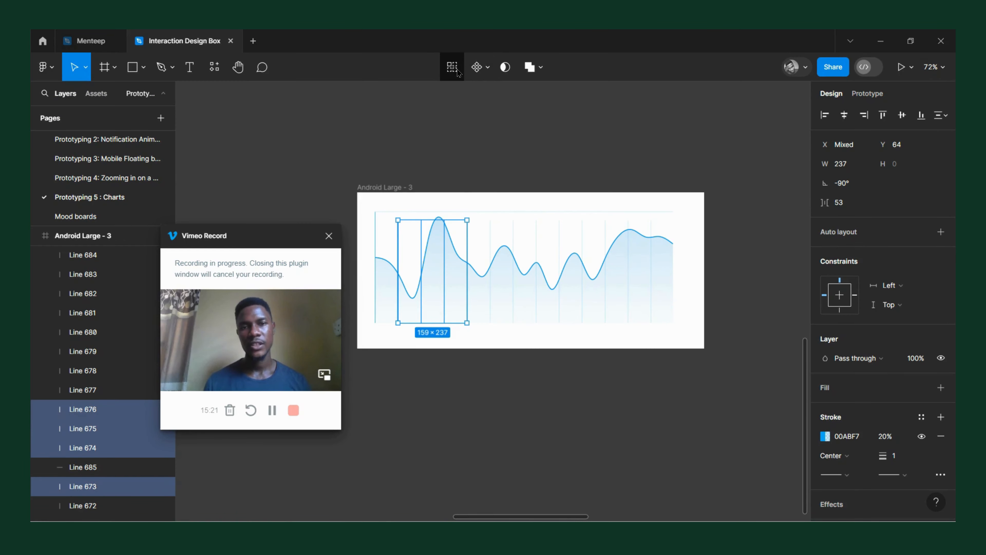
{"action": "scroll", "coordinate": [494, 238], "scroll_direction": "up", "scroll_amount": 5}
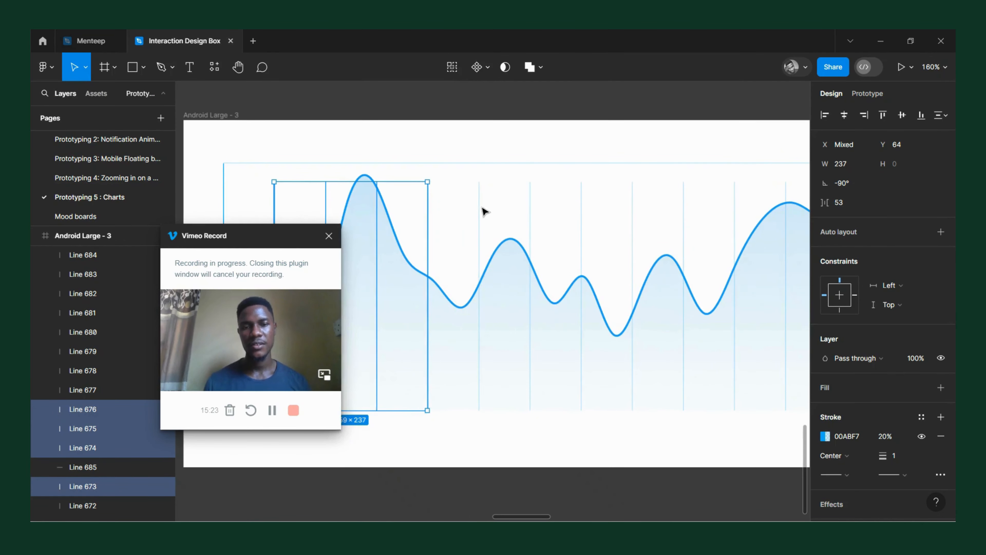
{"action": "left_click", "coordinate": [479, 212], "text": "shift"}
{"action": "left_click", "coordinate": [531, 203], "text": "shift"}
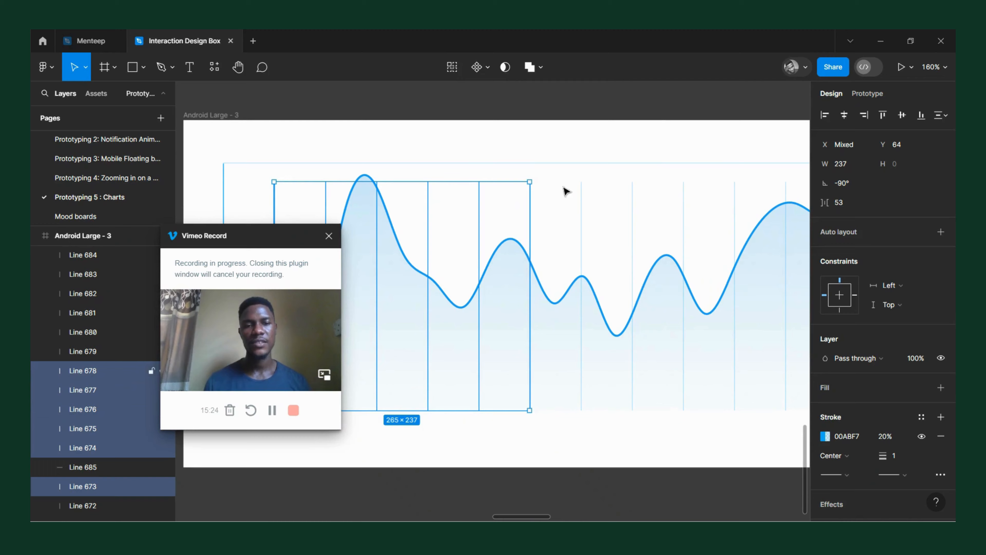
{"action": "left_click", "coordinate": [581, 195], "text": "shift"}
{"action": "scroll", "coordinate": [583, 197], "scroll_direction": "right", "scroll_amount": 5}
{"action": "left_click", "coordinate": [417, 220], "text": "shift"}
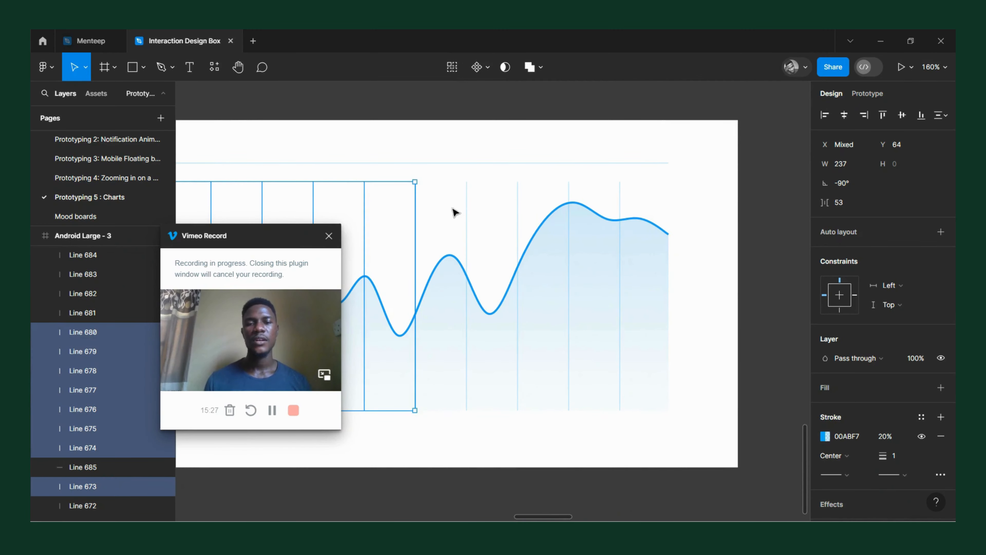
{"action": "left_click", "coordinate": [467, 206], "text": "shift"}
{"action": "left_click", "coordinate": [518, 210], "text": "shift"}
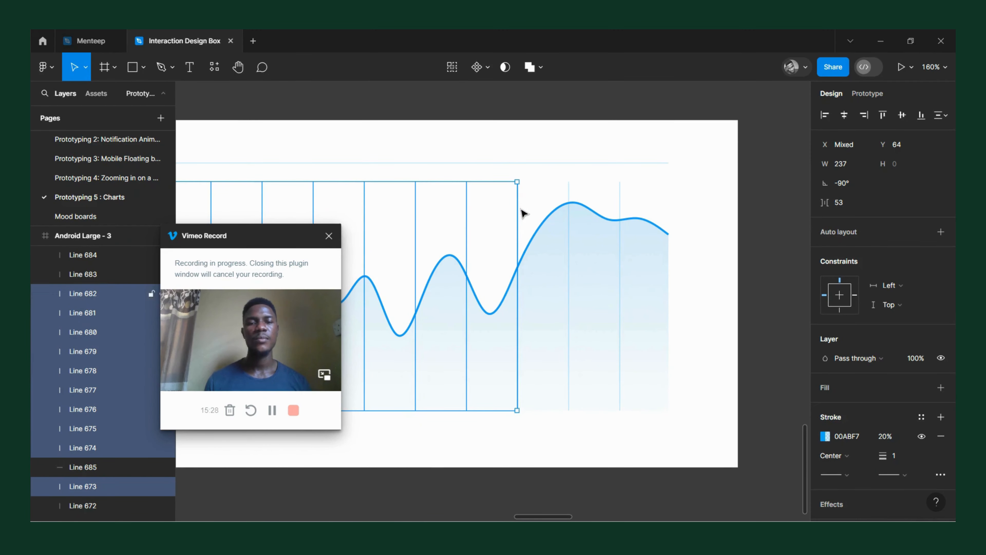
{"action": "left_click", "coordinate": [569, 202], "text": "shift"}
{"action": "left_click", "coordinate": [620, 196], "text": "shift"}
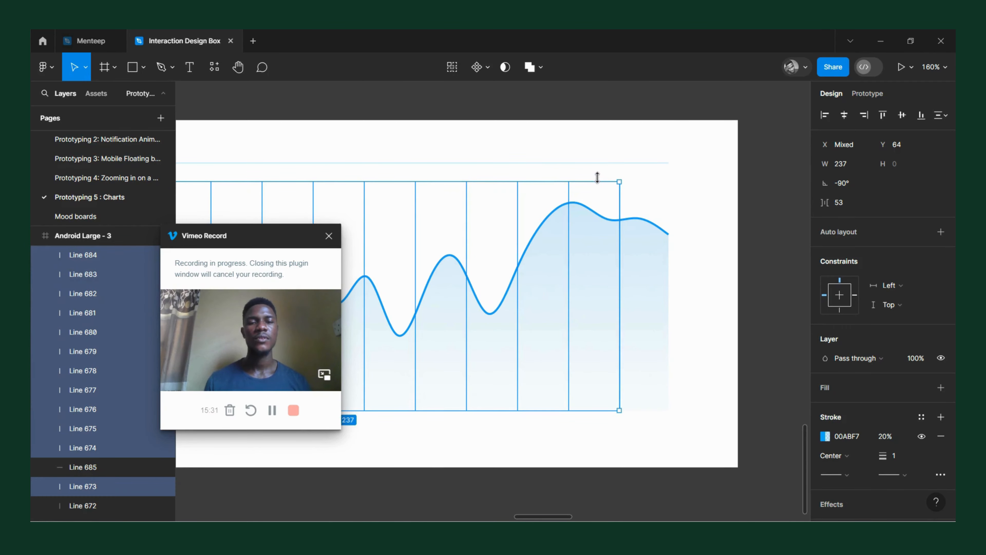
{"action": "left_click_drag", "start_coordinate": [593, 174], "coordinate": [592, 162]}
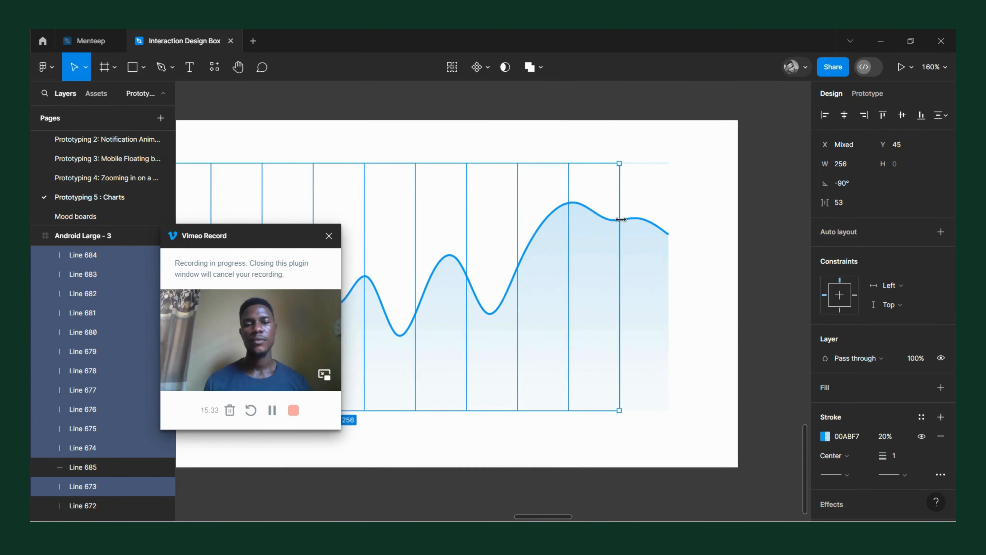
{"action": "scroll", "coordinate": [621, 220], "scroll_direction": "down", "scroll_amount": 5}
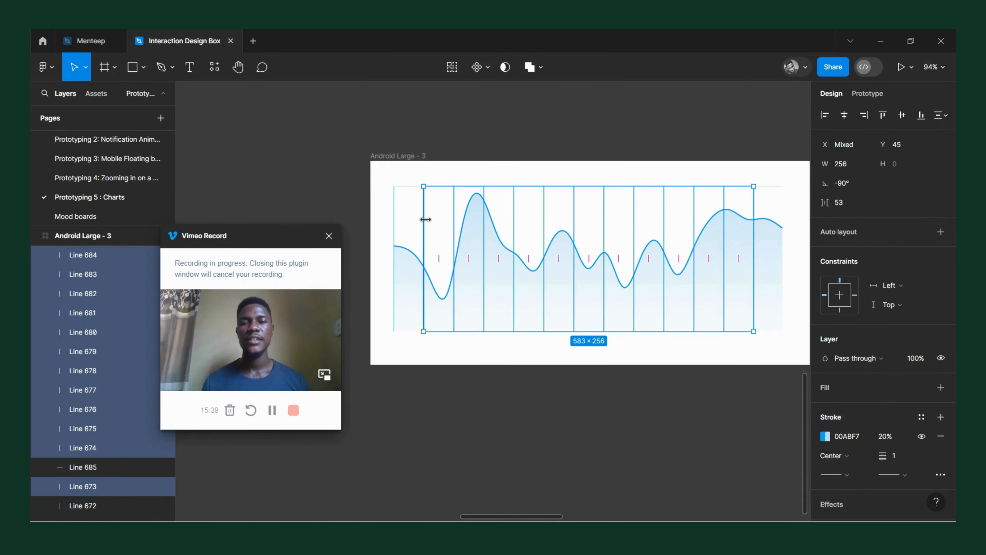
{"action": "left_click", "coordinate": [411, 214]}
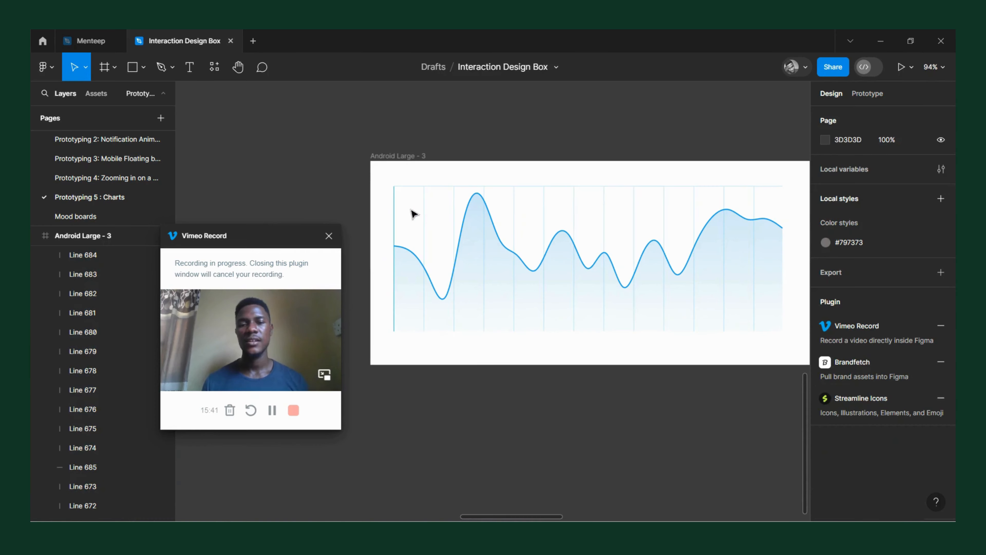
Step: Duplicate the horizontal line straight down to Y 101 and check its end at the chart's edge
{"action": "left_click", "coordinate": [507, 191]}
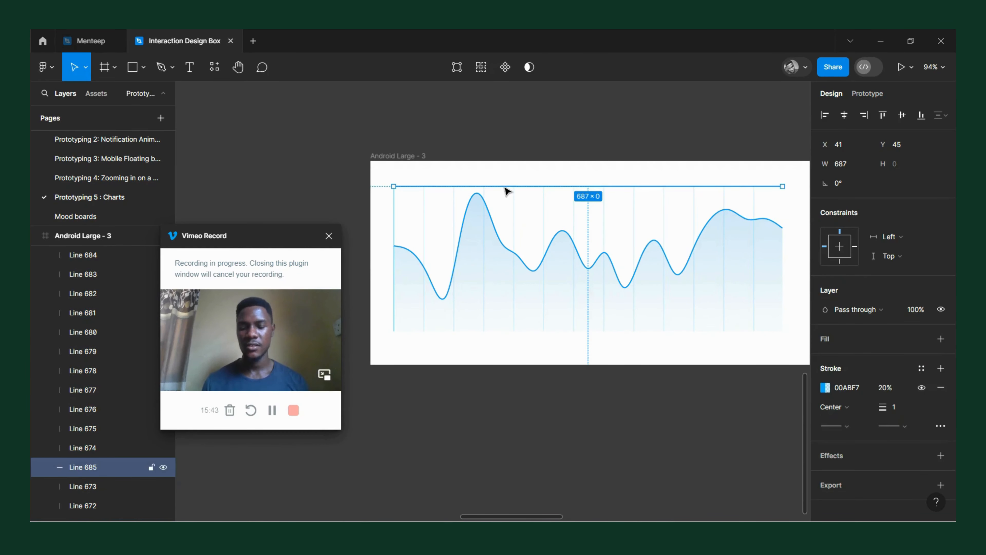
{"action": "left_click_drag", "start_coordinate": [507, 192], "coordinate": [509, 223]}
{"action": "scroll", "coordinate": [544, 218], "scroll_direction": "right", "scroll_amount": 5}
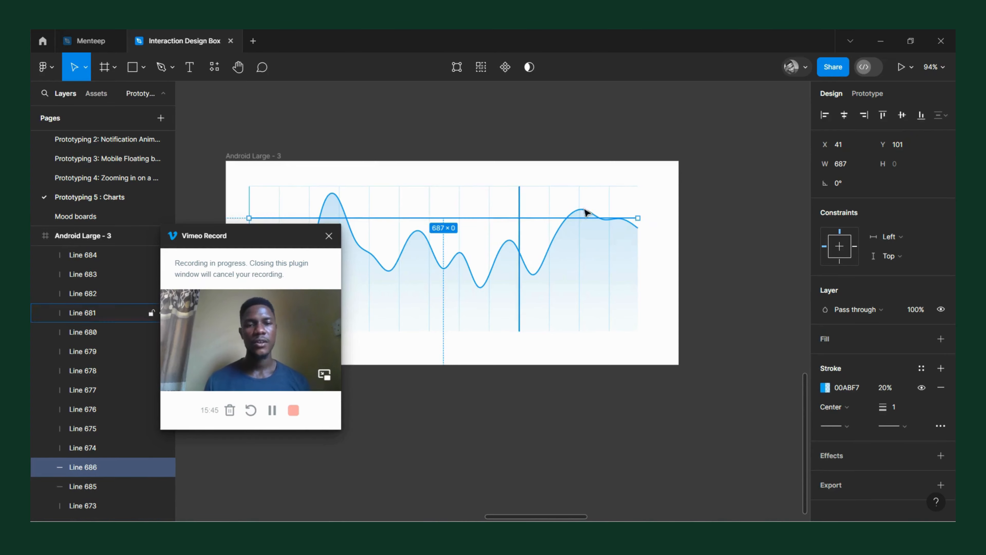
{"action": "scroll", "coordinate": [636, 216], "scroll_direction": "up", "scroll_amount": 5}
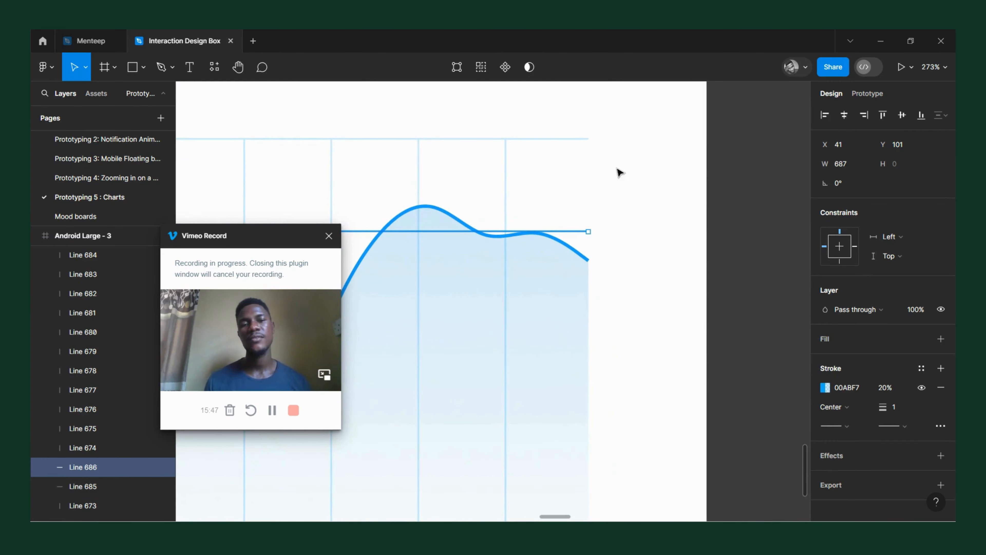
{"action": "scroll", "coordinate": [628, 257], "scroll_direction": "down", "scroll_amount": 3}
{"action": "scroll", "coordinate": [626, 249], "scroll_direction": "down", "scroll_amount": 5}
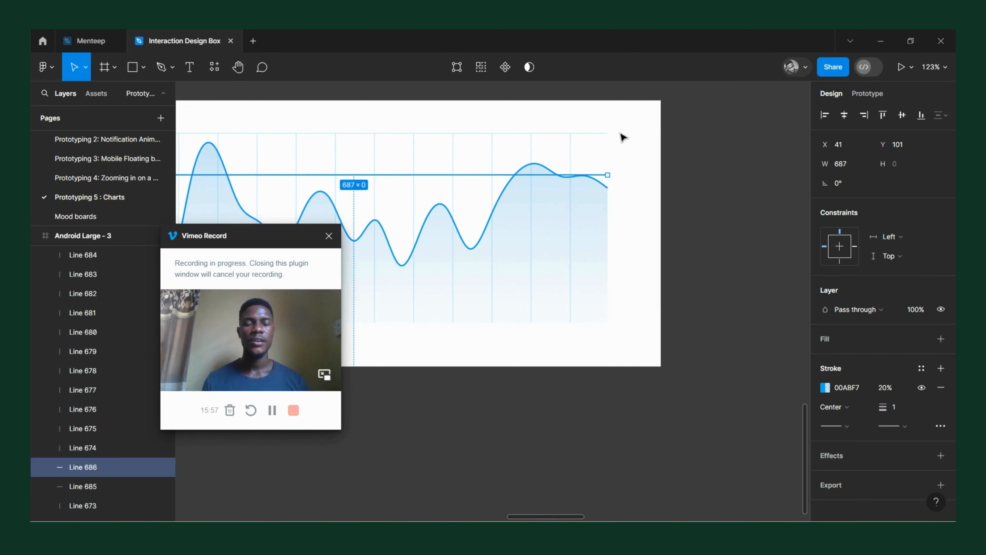
{"action": "scroll", "coordinate": [617, 148], "scroll_direction": "up", "scroll_amount": 3}
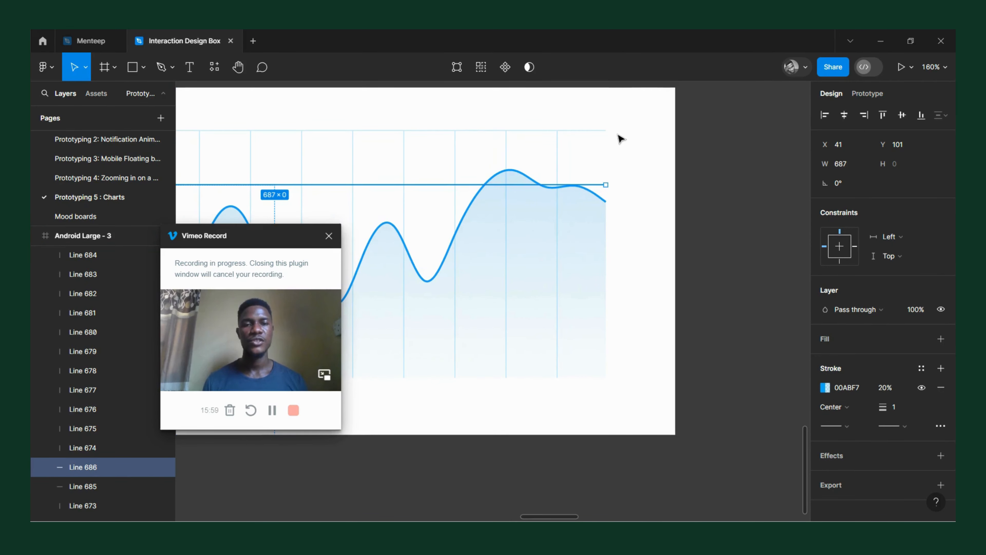
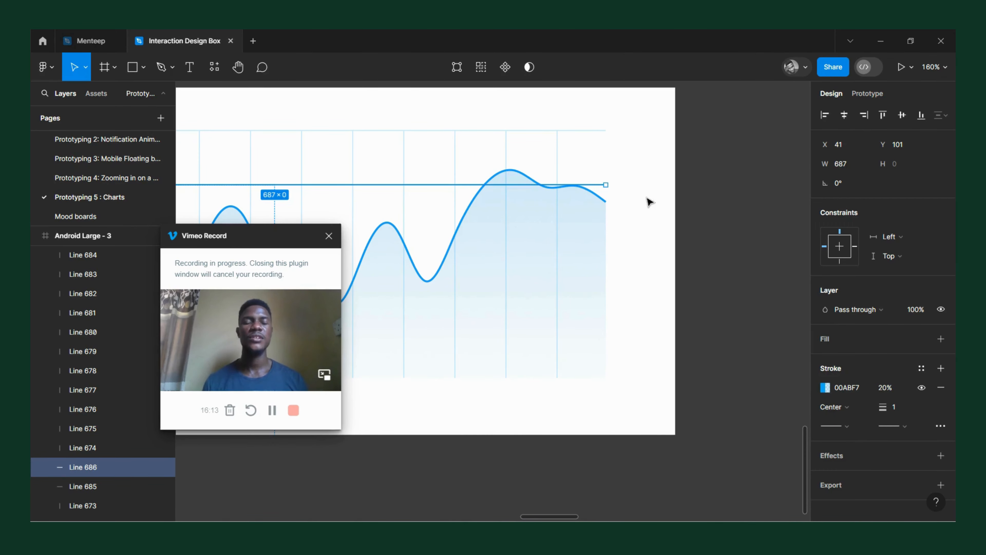
Step: Duplicate the second horizontal line downward three times at equal spacing, with the last copy at Y 272
{"action": "scroll", "coordinate": [636, 347], "scroll_direction": "down", "scroll_amount": 5}
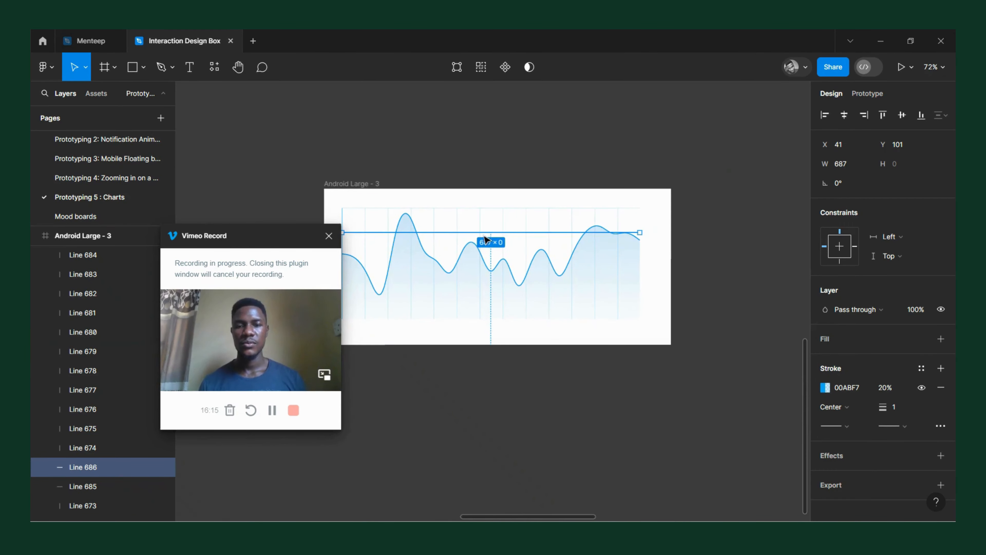
{"action": "scroll", "coordinate": [439, 240], "scroll_direction": "up", "scroll_amount": 3}
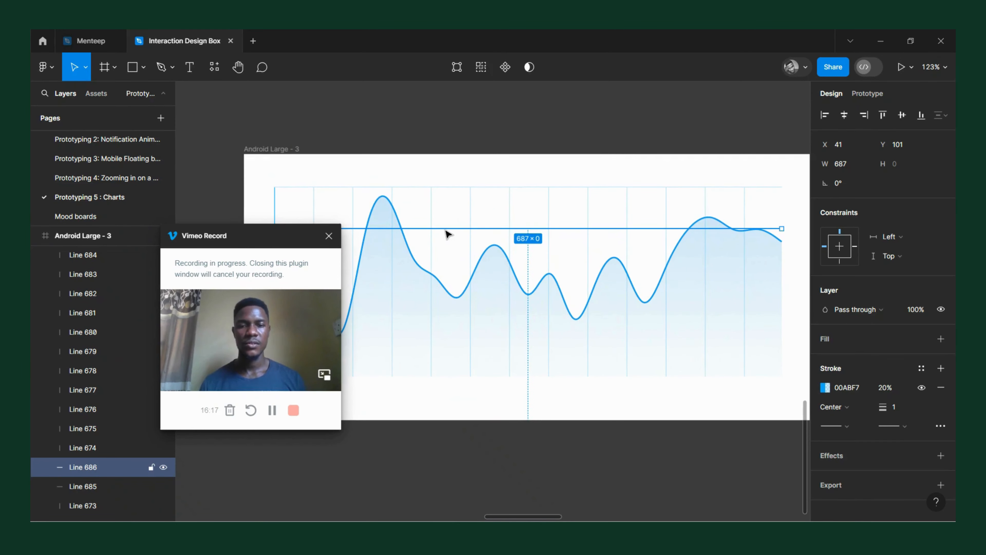
{"action": "left_click_drag", "start_coordinate": [445, 232], "coordinate": [457, 275]}
{"action": "key", "text": "ctrl+d"}
{"action": "key", "text": "ctrl+d"}
{"action": "scroll", "coordinate": [462, 290], "scroll_direction": "right", "scroll_amount": 1}
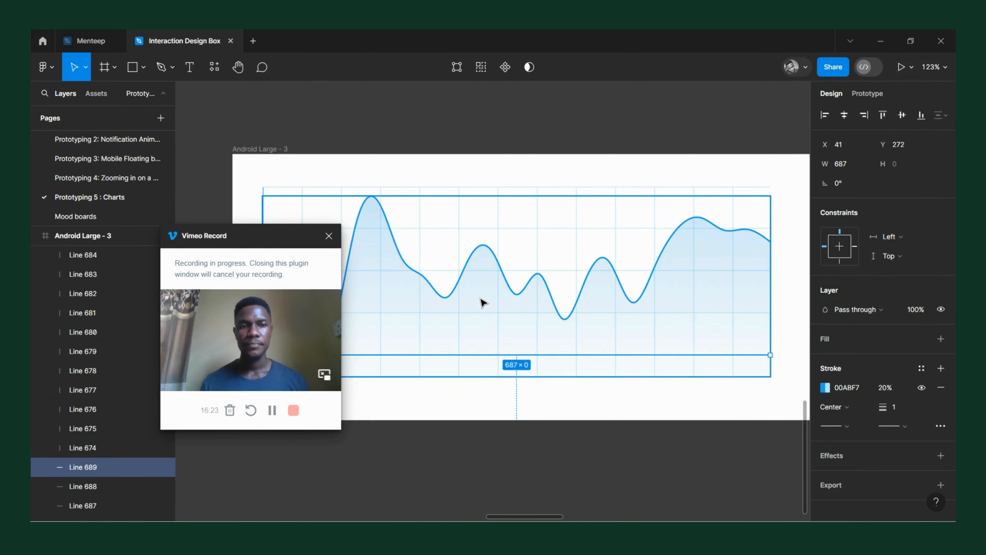
{"action": "scroll", "coordinate": [480, 302], "scroll_direction": "right", "scroll_amount": 2}
{"action": "scroll", "coordinate": [660, 371], "scroll_direction": "up", "scroll_amount": 2}
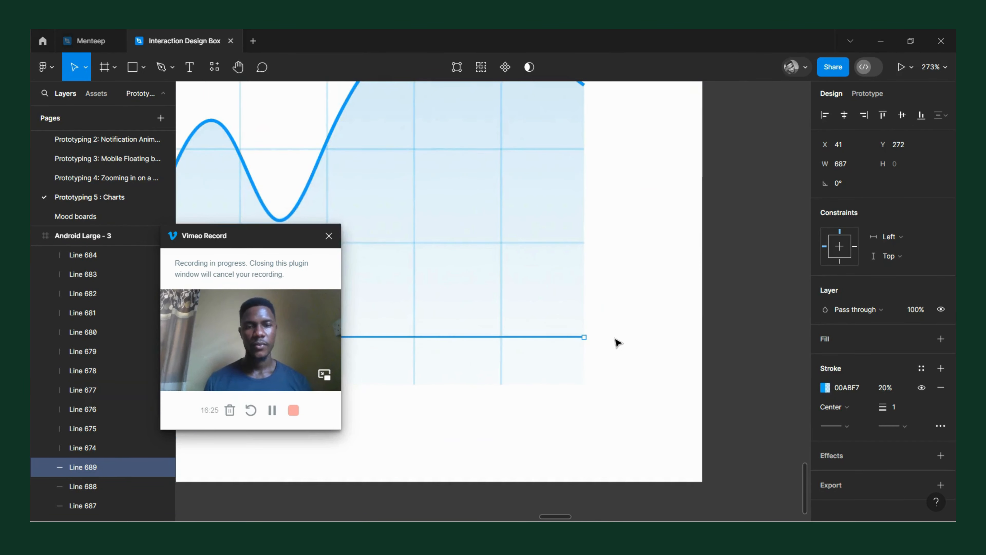
{"action": "scroll", "coordinate": [615, 337], "scroll_direction": "down", "scroll_amount": 2}
{"action": "scroll", "coordinate": [524, 327], "scroll_direction": "left", "scroll_amount": 3}
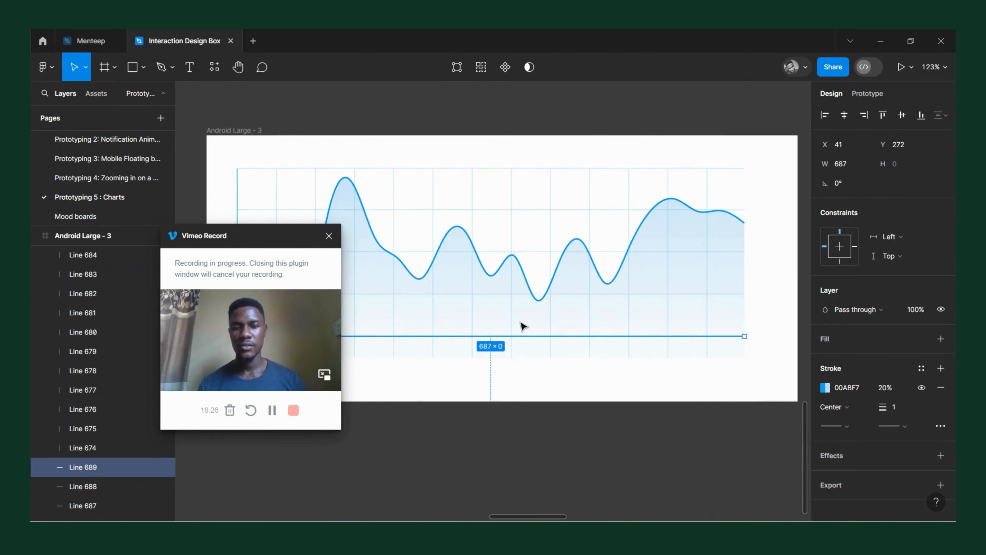
Step: Reduce the spacing between all five horizontal lines to 54, keeping the uppermost one in place, and deselect them
{"action": "left_click", "coordinate": [490, 294], "text": "shift"}
{"action": "left_click", "coordinate": [490, 251], "text": "shift"}
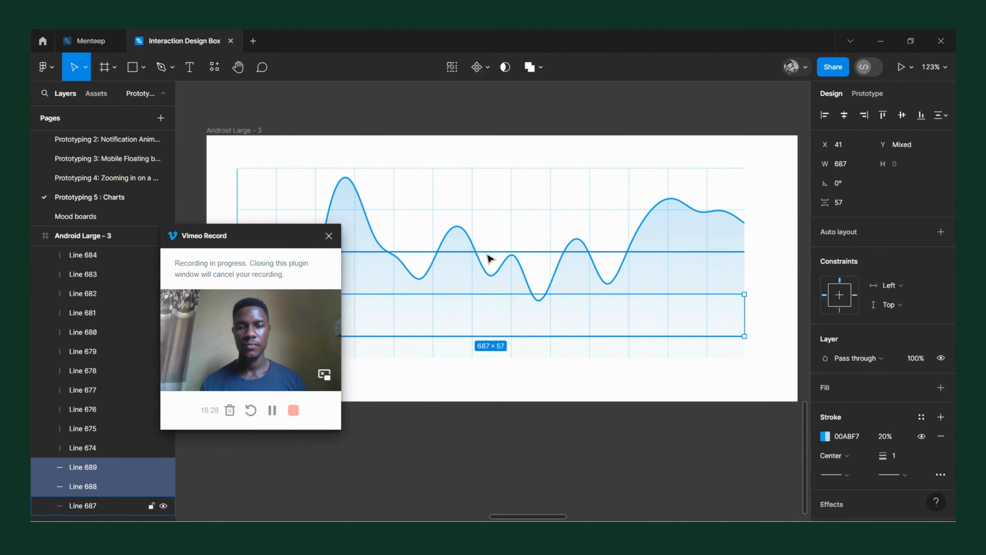
{"action": "left_click", "coordinate": [495, 210], "text": "shift"}
{"action": "left_click", "coordinate": [501, 170], "text": "shift"}
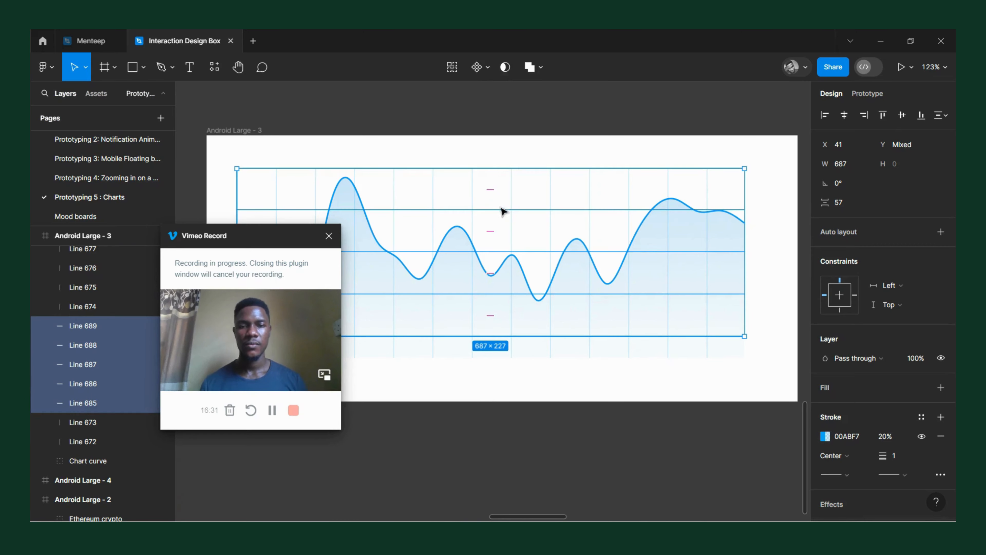
{"action": "left_click_drag", "start_coordinate": [490, 314], "coordinate": [484, 307]}
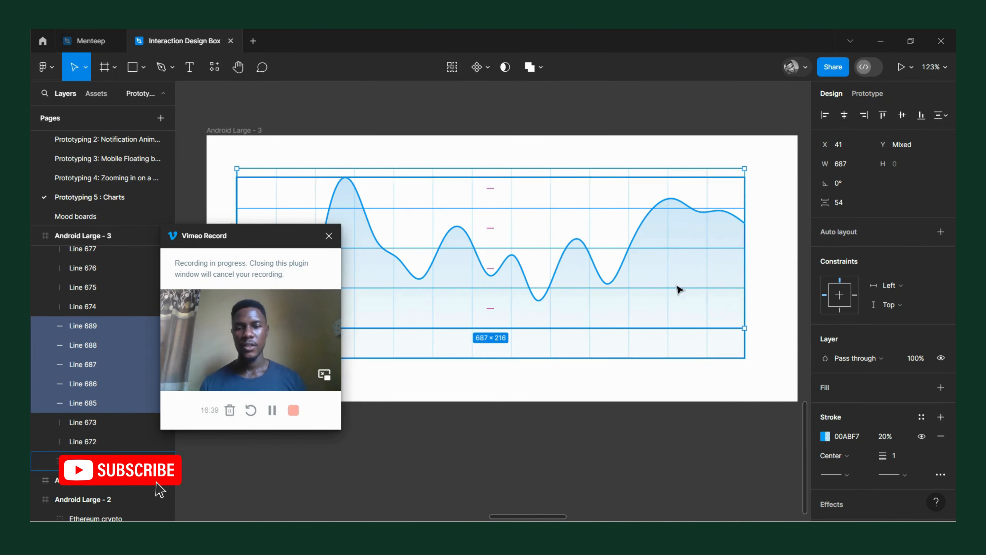
{"action": "scroll", "coordinate": [678, 287], "scroll_direction": "left", "scroll_amount": 4}
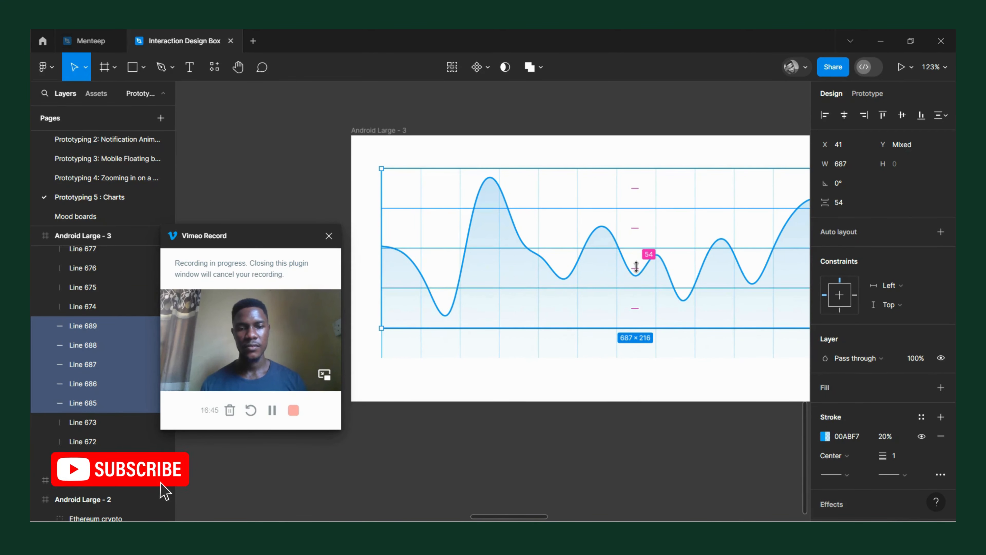
{"action": "scroll", "coordinate": [636, 267], "scroll_direction": "right", "scroll_amount": 5}
{"action": "left_click", "coordinate": [661, 365]}
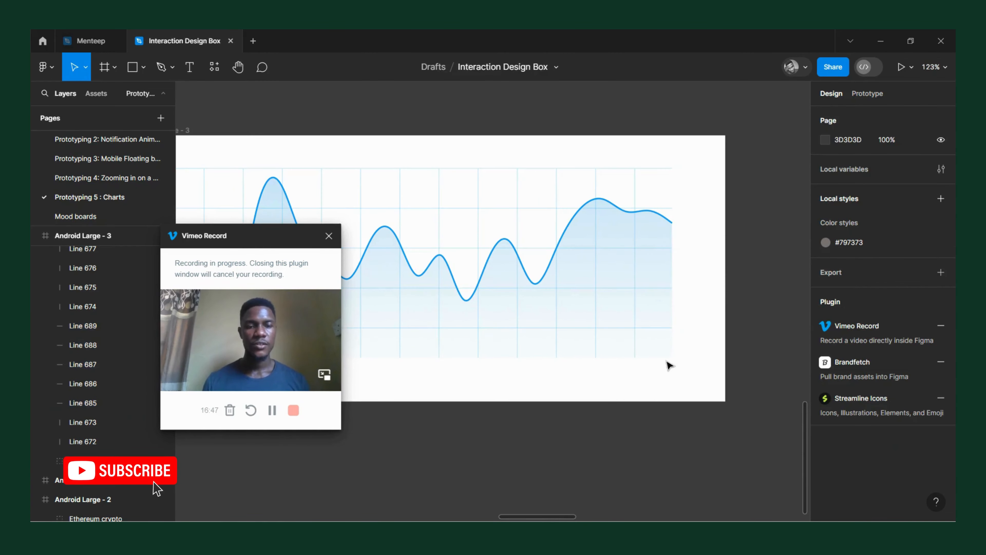
Step: Add the text label "00.00" below the chart's lower edge near the first grid columns, at X 89, Y 318
{"action": "scroll", "coordinate": [671, 365], "scroll_direction": "down", "scroll_amount": 3}
{"action": "scroll", "coordinate": [476, 383], "scroll_direction": "up", "scroll_amount": 3}
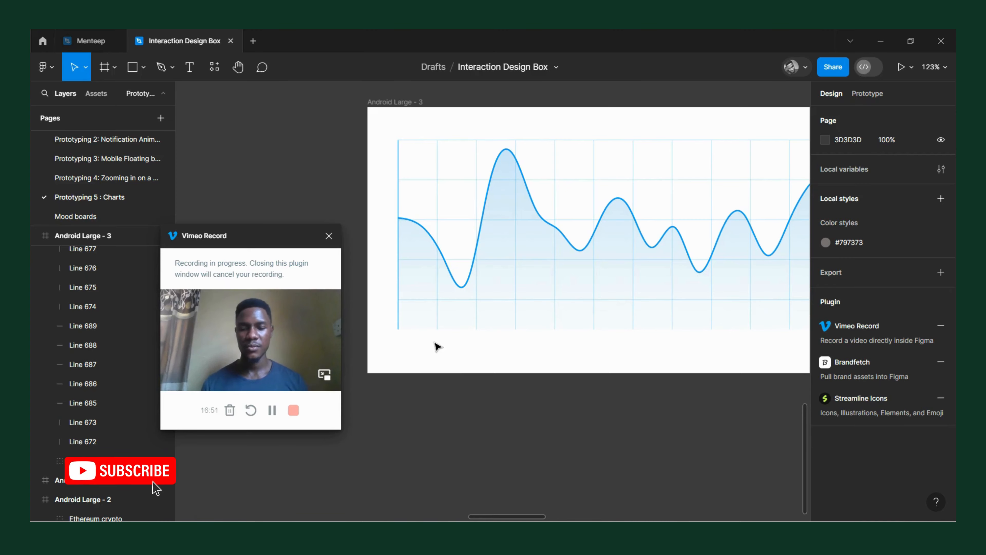
{"action": "key", "text": "t"}
{"action": "left_click", "coordinate": [433, 347]}
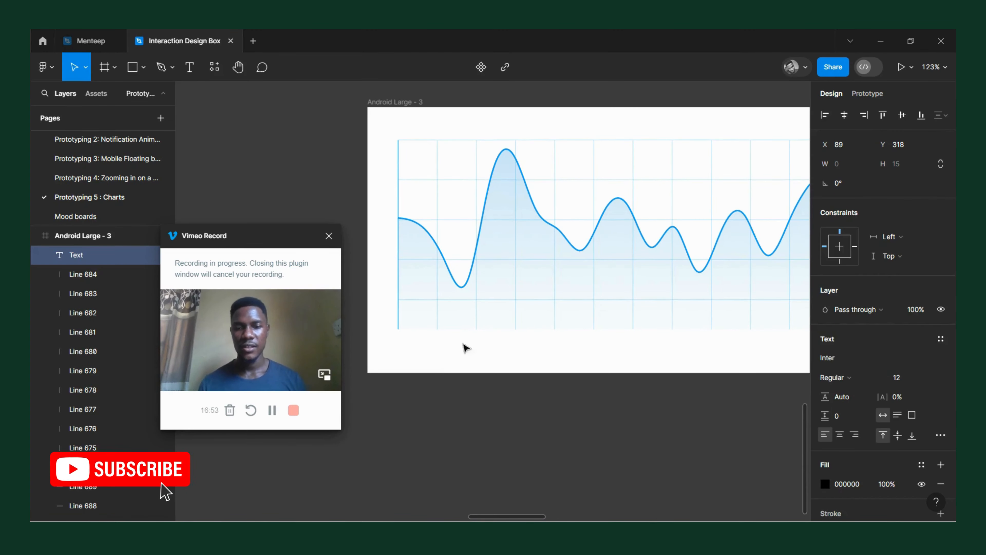
{"action": "scroll", "coordinate": [420, 350], "scroll_direction": "up", "scroll_amount": 5}
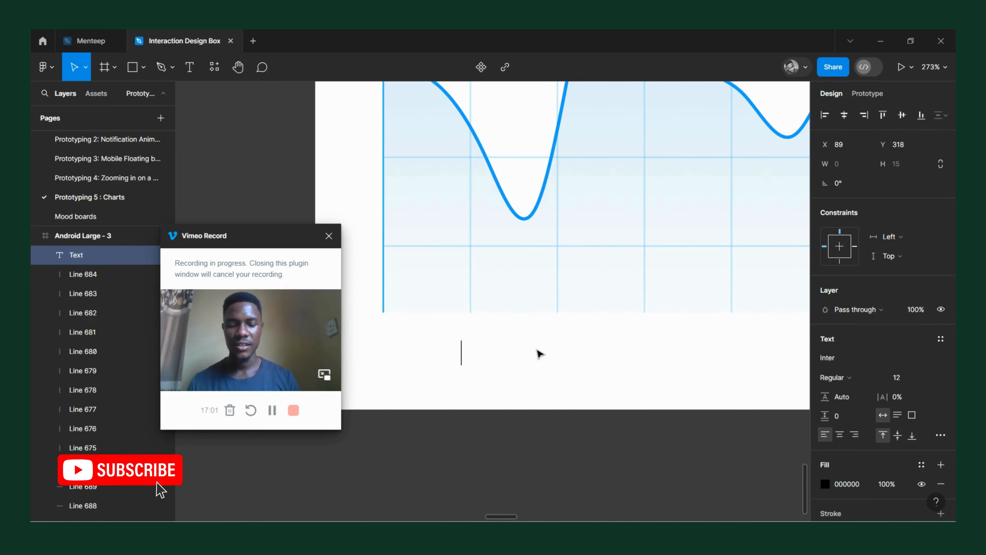
{"action": "type", "text": "00"}
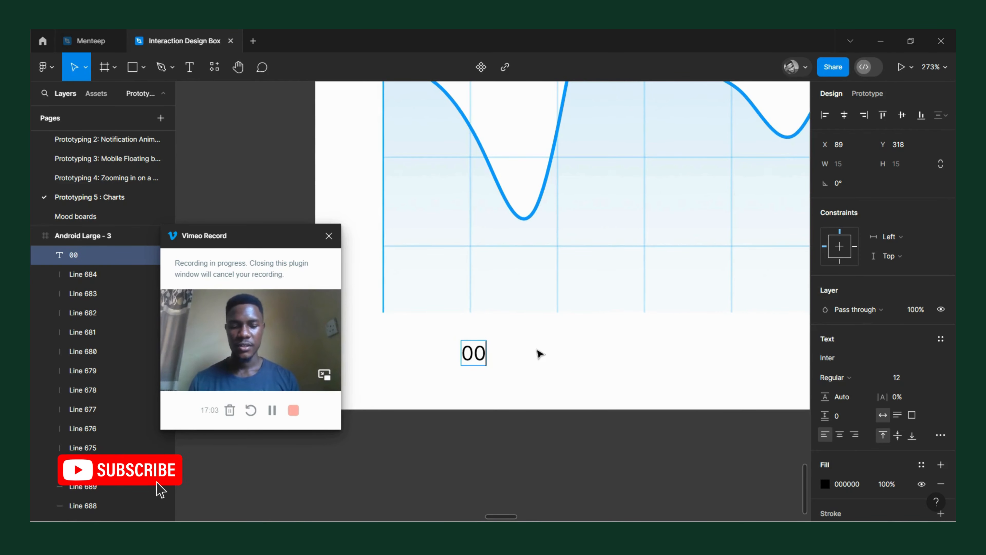
{"action": "type", "text": ".00"}
{"action": "key", "text": "Escape"}
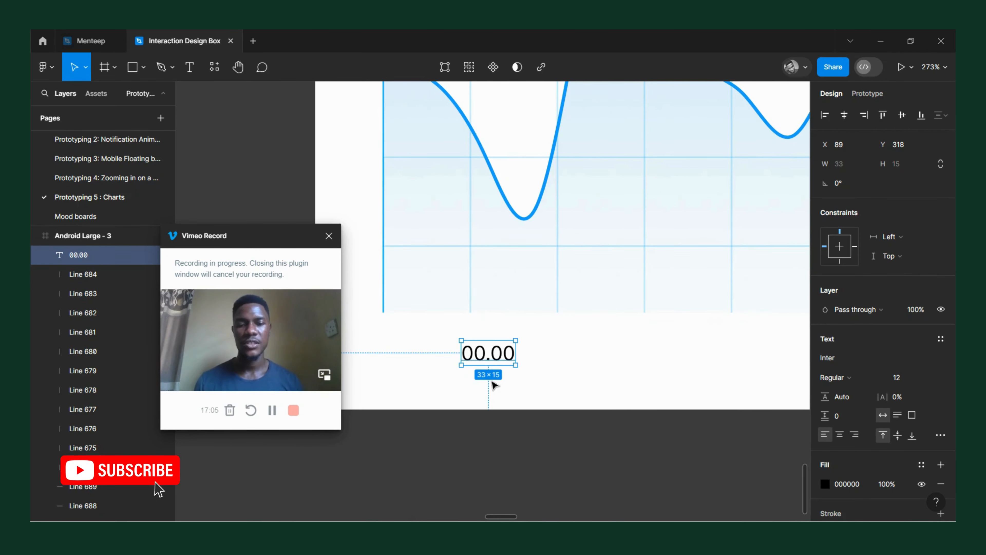
Step: Centre the "00.00" label under the first inner vertical grid line at X 77, Y 309 and colour it light grey B9B9B9
{"action": "left_click_drag", "start_coordinate": [497, 354], "coordinate": [476, 338]}
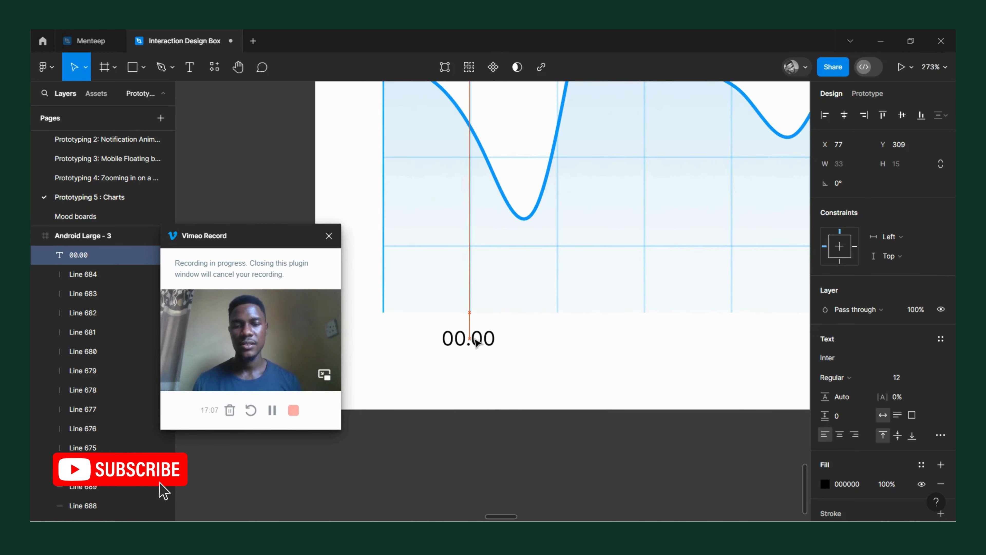
{"action": "left_click", "coordinate": [826, 484]}
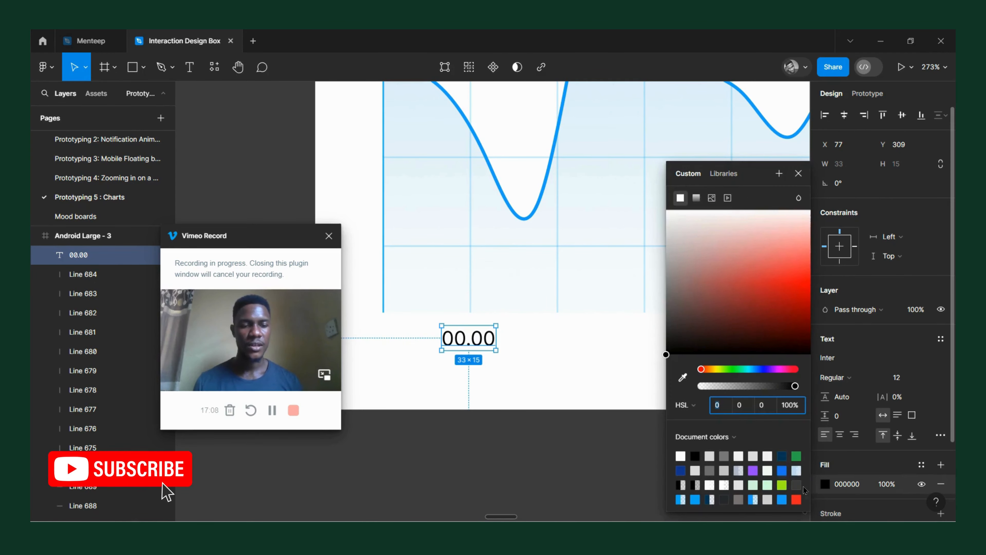
{"action": "left_click", "coordinate": [725, 455]}
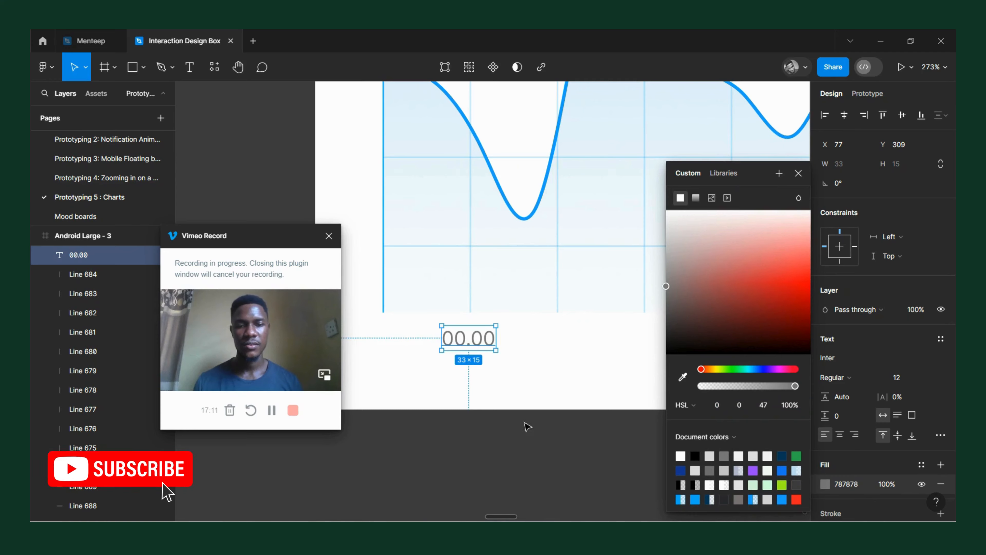
{"action": "left_click_drag", "start_coordinate": [685, 271], "coordinate": [648, 258]}
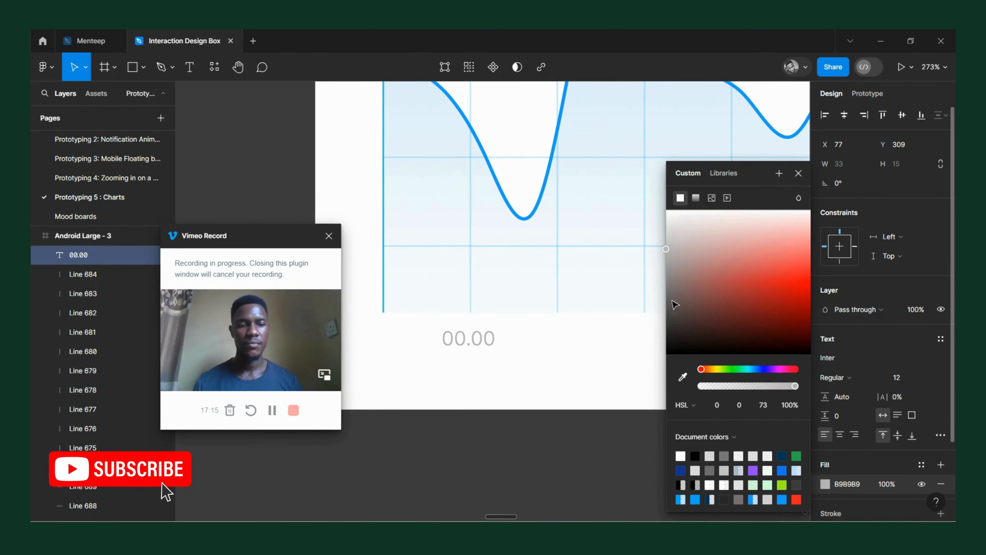
{"action": "left_click", "coordinate": [513, 388]}
{"action": "scroll", "coordinate": [514, 388], "scroll_direction": "down", "scroll_amount": 5}
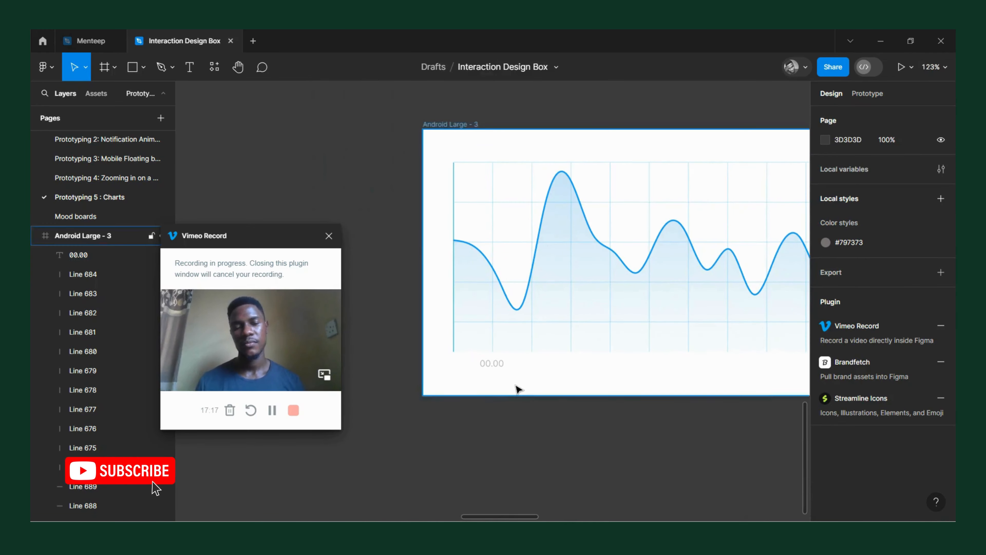
Step: Darken the "00.00" label's fill to the document grey 787878
{"action": "scroll", "coordinate": [515, 388], "scroll_direction": "up", "scroll_amount": 5}
{"action": "left_click", "coordinate": [460, 351]}
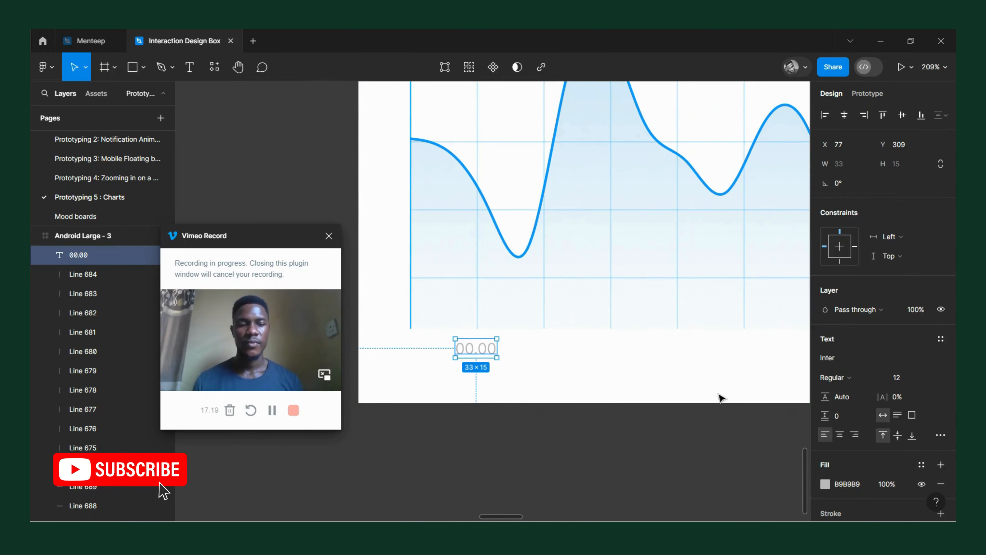
{"action": "left_click", "coordinate": [826, 484]}
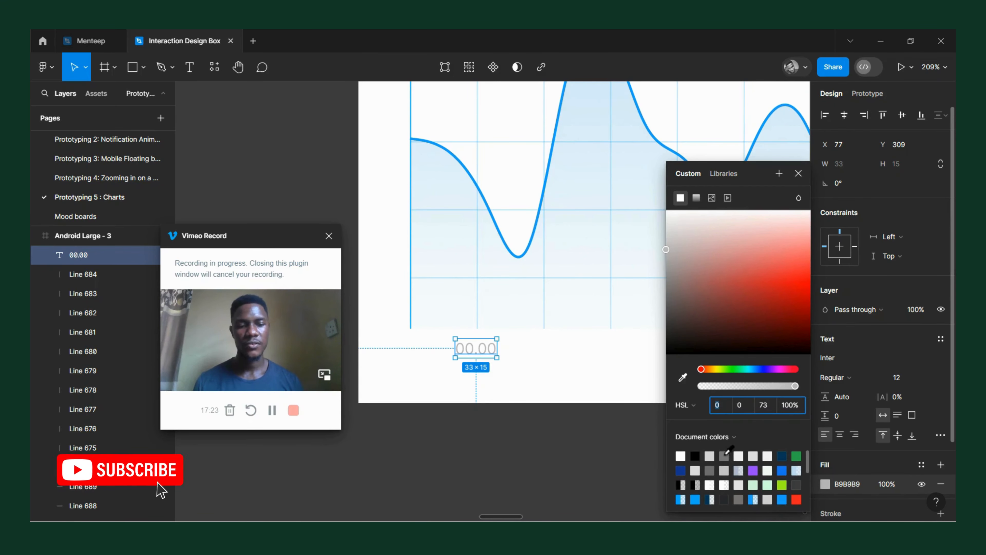
{"action": "left_click", "coordinate": [725, 456]}
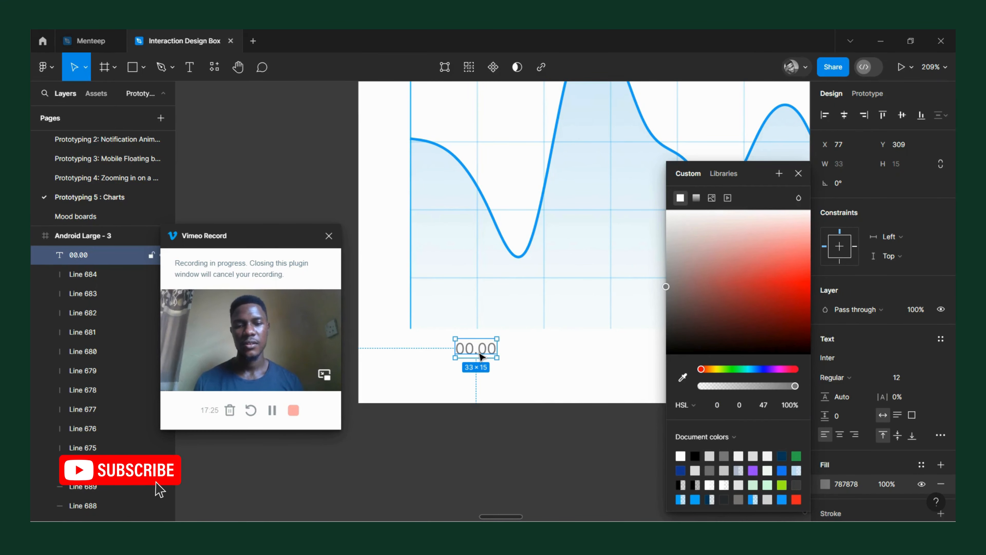
Step: Duplicate the grey "00.00" label straight to the right at X 125, Y 309, and leave nothing selected
{"action": "left_click_drag", "start_coordinate": [482, 357], "coordinate": [544, 355]}
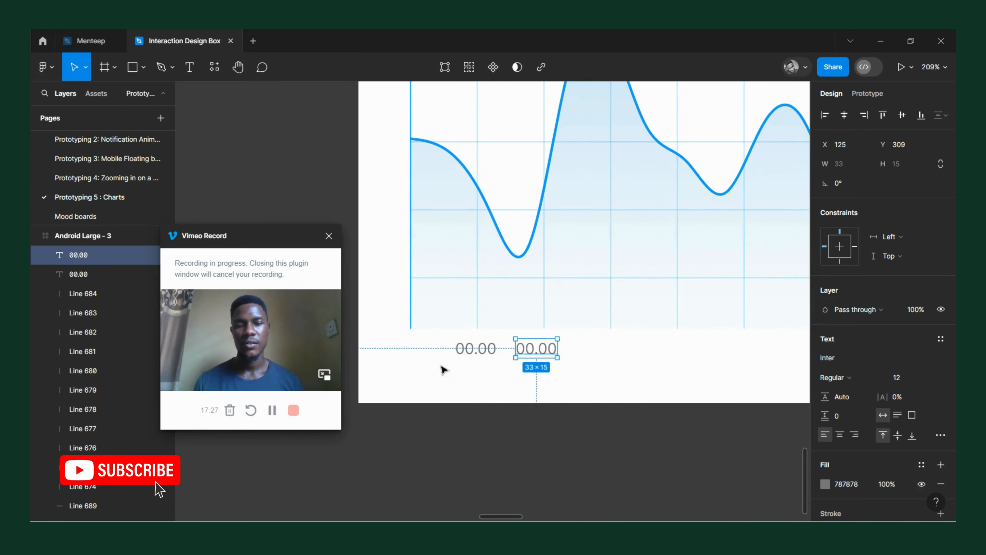
{"action": "scroll", "coordinate": [385, 344], "scroll_direction": "down", "scroll_amount": 3}
{"action": "left_click", "coordinate": [415, 331]}
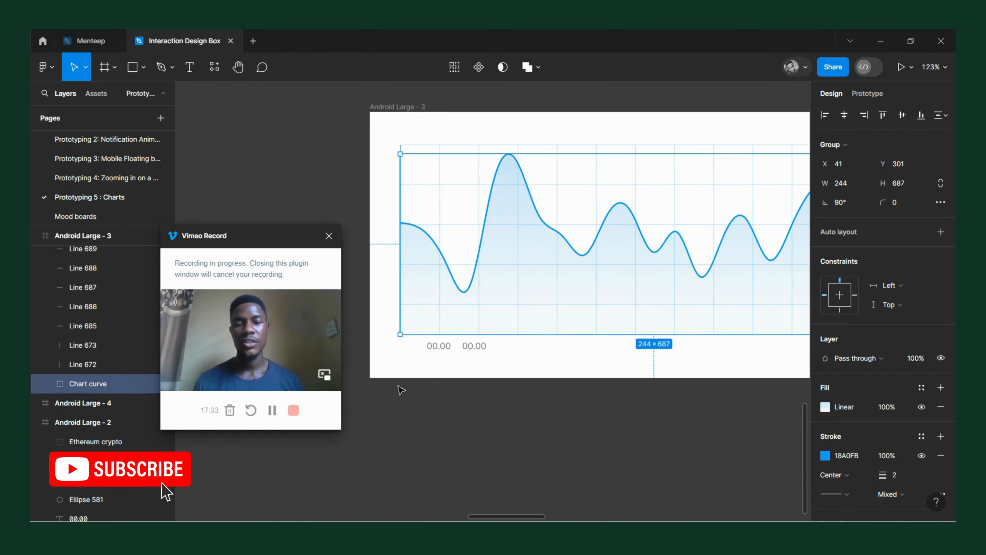
{"action": "scroll", "coordinate": [400, 385], "scroll_direction": "down", "scroll_amount": 1}
{"action": "scroll", "coordinate": [486, 369], "scroll_direction": "up", "scroll_amount": 3}
{"action": "left_click", "coordinate": [453, 371]}
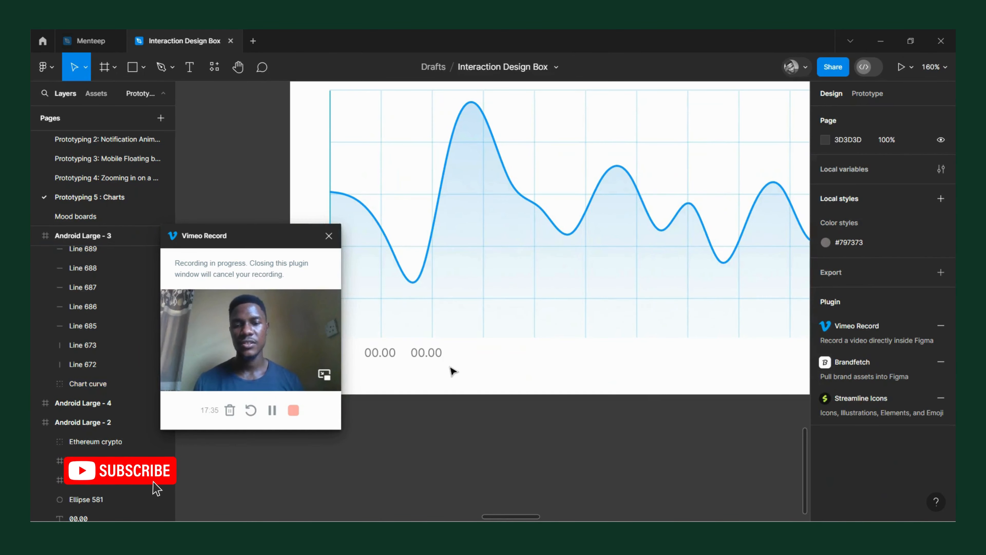
{"action": "scroll", "coordinate": [449, 370], "scroll_direction": "left", "scroll_amount": 4}
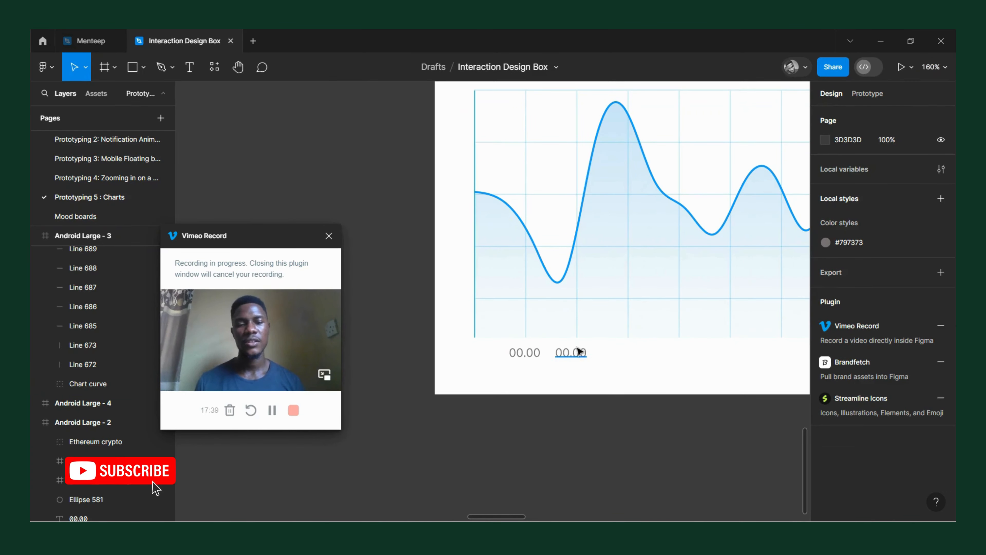
{"action": "scroll", "coordinate": [553, 359], "scroll_direction": "up", "scroll_amount": 4}
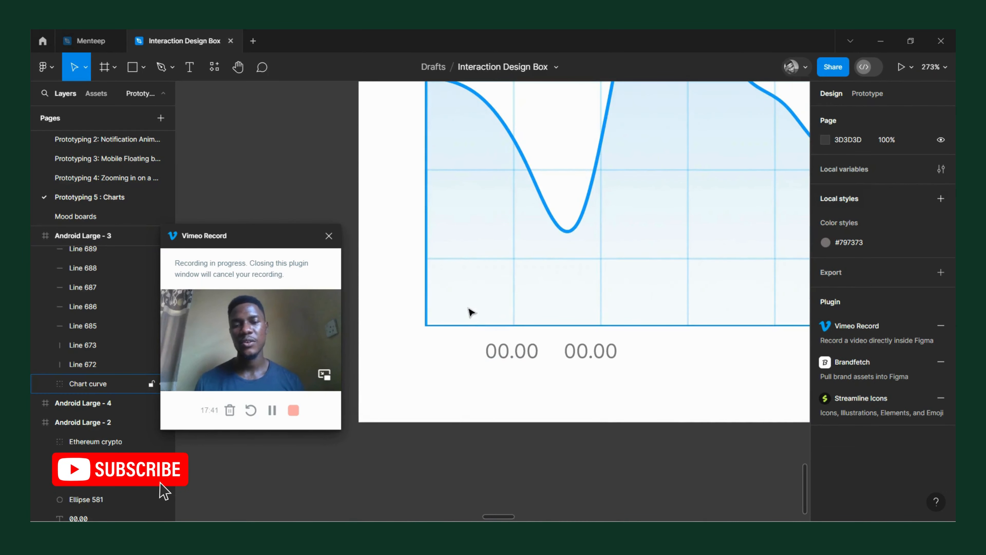
{"action": "left_click", "coordinate": [470, 321]}
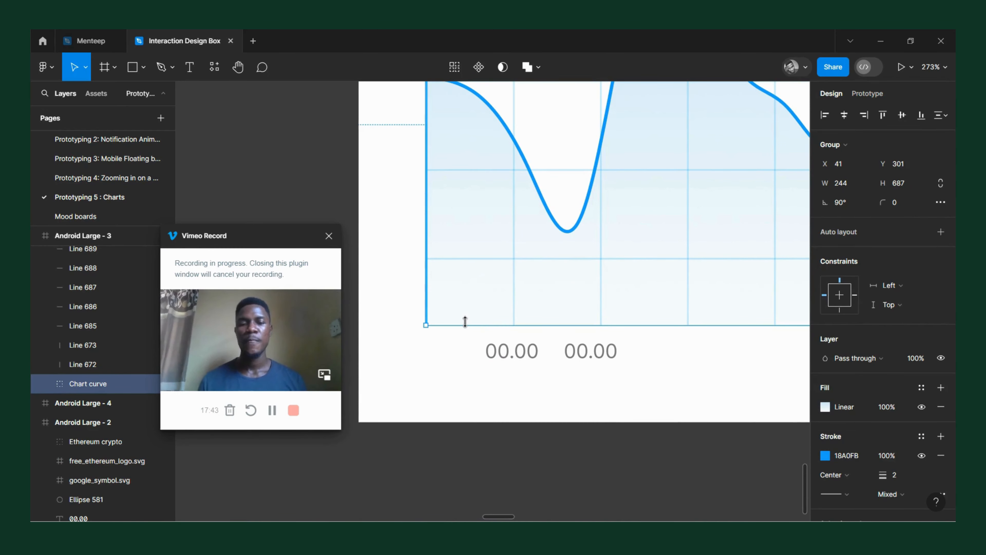
{"action": "left_click_drag", "start_coordinate": [466, 330], "coordinate": [478, 370]}
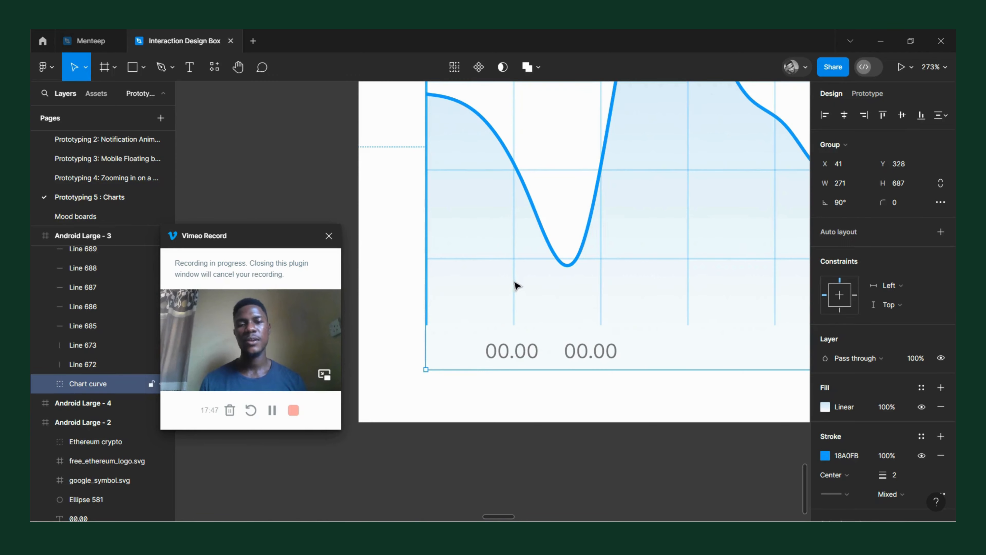
{"action": "scroll", "coordinate": [517, 287], "scroll_direction": "down", "scroll_amount": 5}
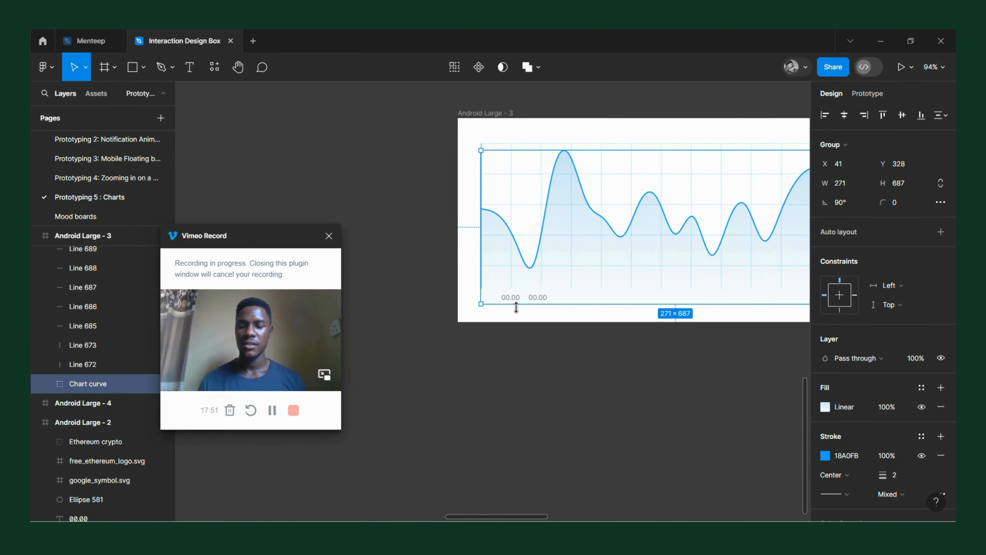
{"action": "key", "text": "ctrl+z"}
{"action": "scroll", "coordinate": [490, 296], "scroll_direction": "up", "scroll_amount": 4}
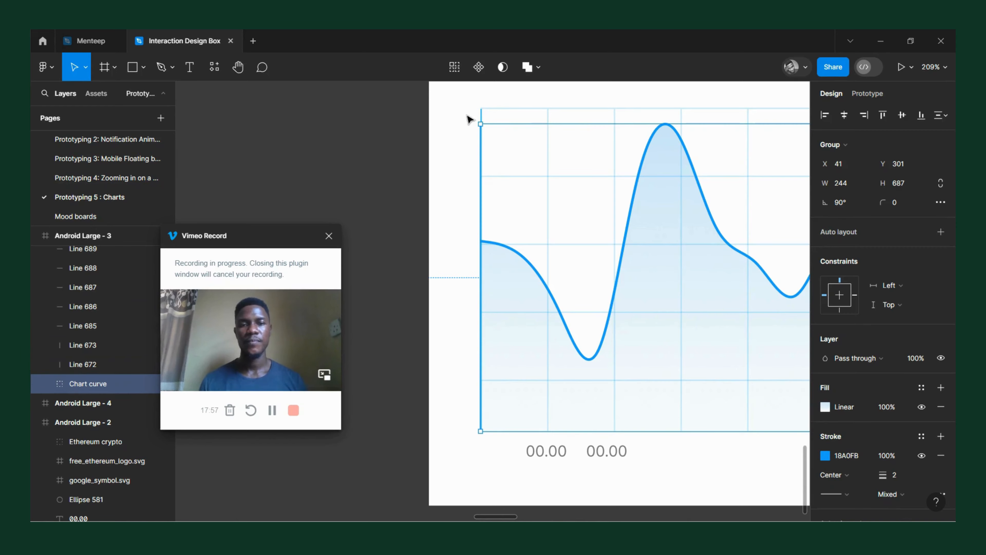
Step: Select all the chart's vertical grid lines together without the curve, and extend their lower ends to a length of about 262
{"action": "left_click", "coordinate": [506, 123]}
{"action": "key", "text": "ctrl+z"}
{"action": "key", "text": "ctrl+z"}
{"action": "key", "text": "ctrl+z"}
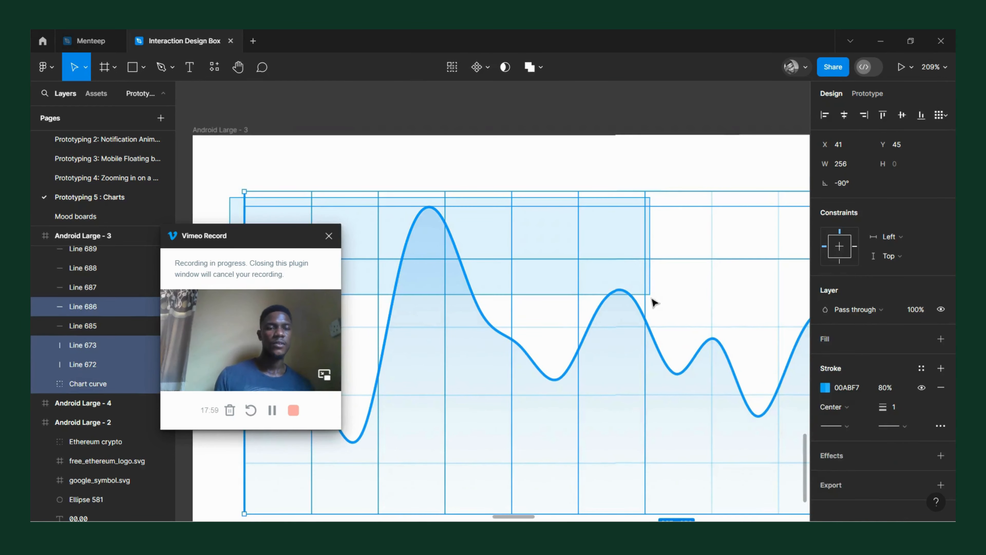
{"action": "key", "text": "ctrl+z"}
{"action": "key", "text": "ctrl+z"}
{"action": "key", "text": "ctrl+z"}
{"action": "key", "text": "ctrl+z"}
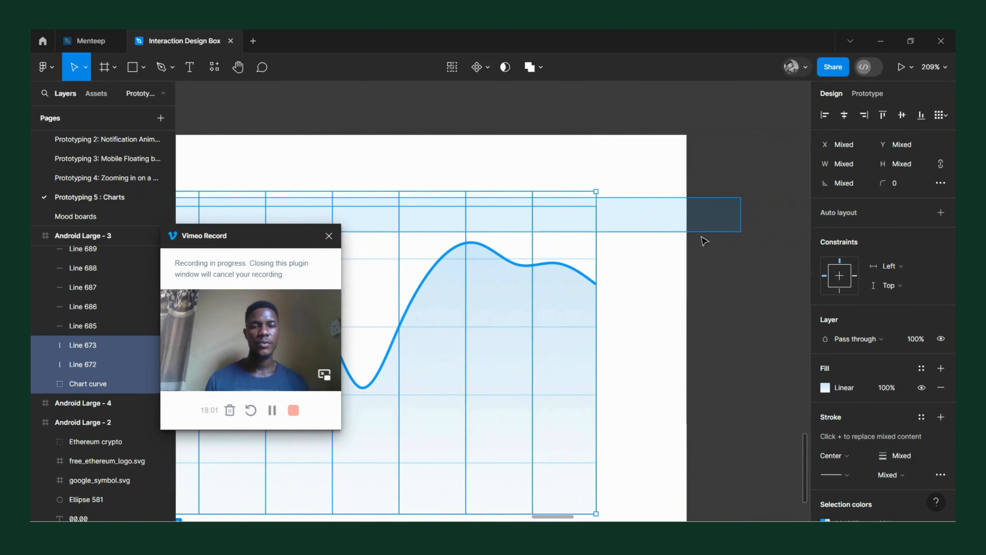
{"action": "key", "text": "ctrl+z"}
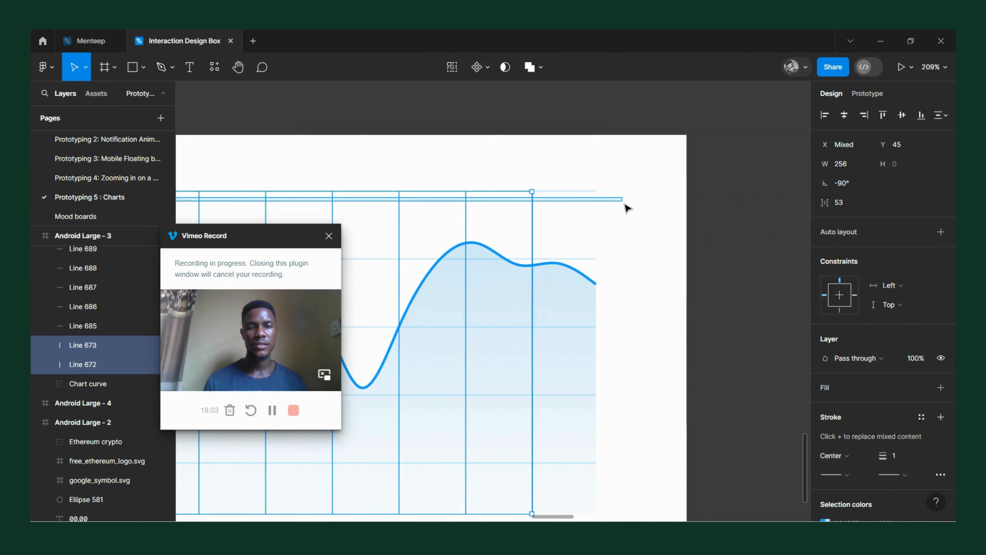
{"action": "key", "text": "ctrl+z"}
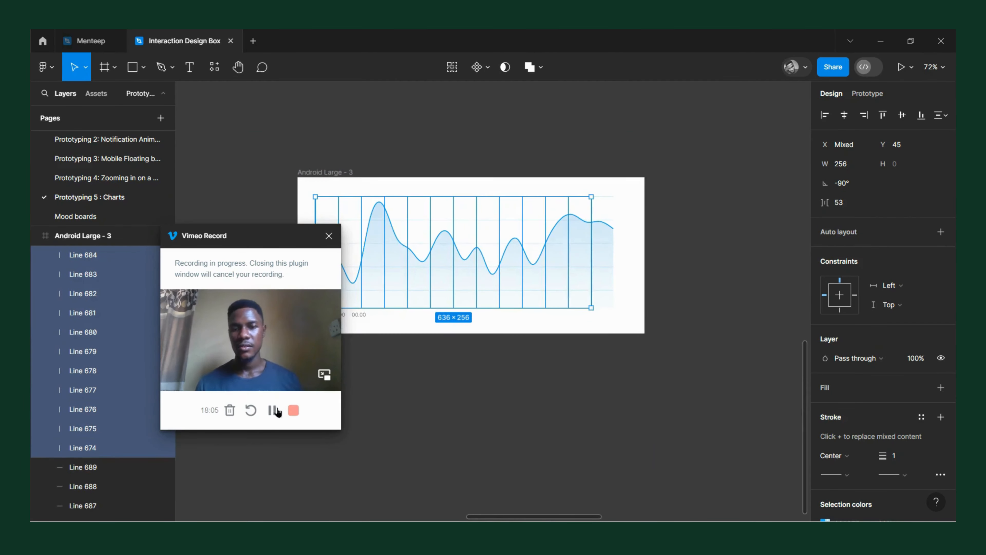
{"action": "scroll", "coordinate": [454, 333], "scroll_direction": "up", "scroll_amount": 10}
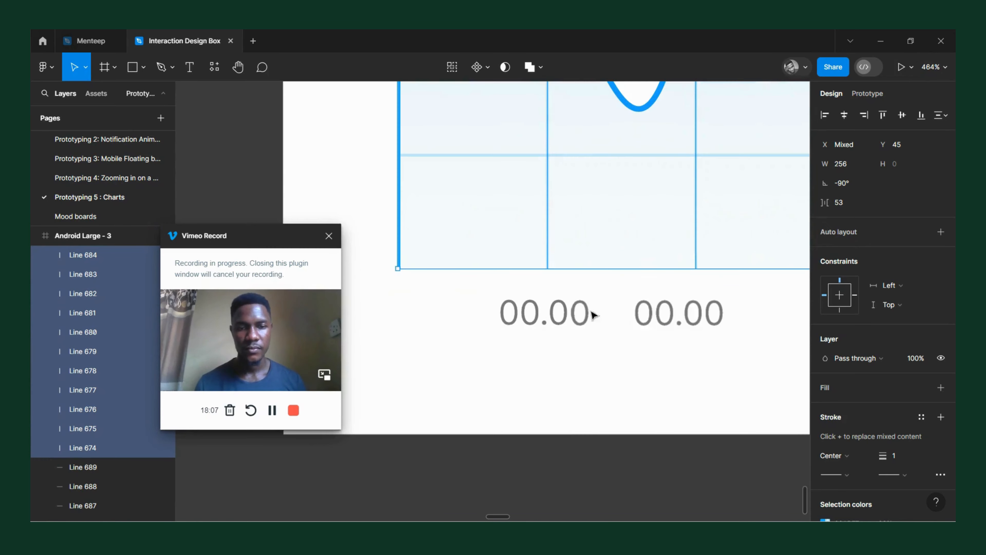
{"action": "left_click_drag", "start_coordinate": [436, 267], "coordinate": [452, 330]}
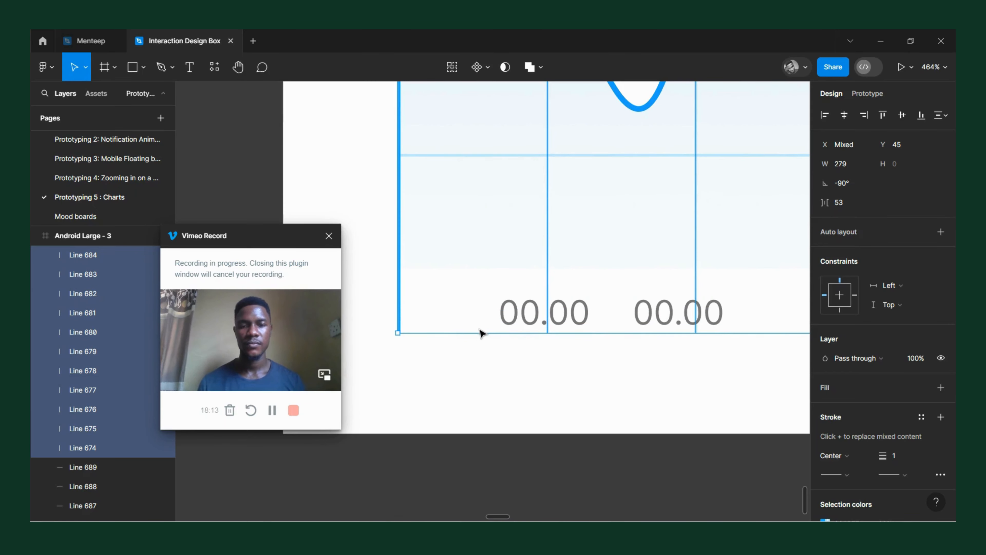
{"action": "left_click_drag", "start_coordinate": [474, 331], "coordinate": [476, 291]}
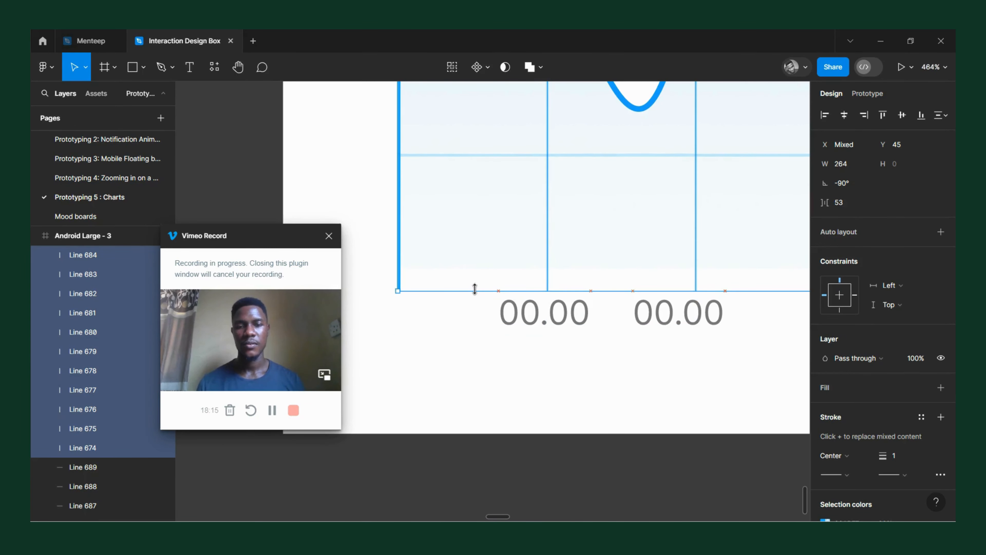
{"action": "left_click", "coordinate": [415, 279]}
{"action": "left_click", "coordinate": [399, 280]}
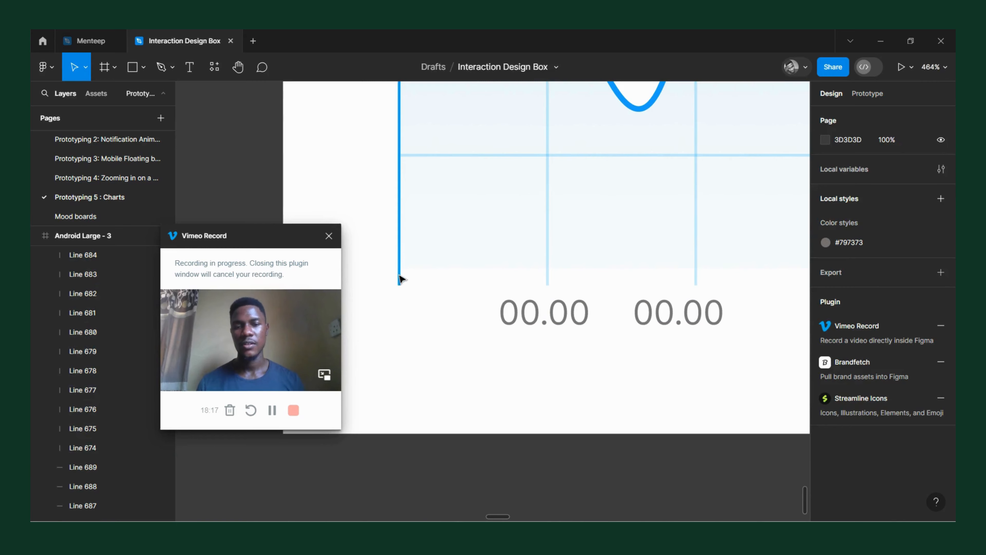
{"action": "left_click_drag", "start_coordinate": [400, 285], "coordinate": [400, 322]}
{"action": "key", "text": "ctrl+z"}
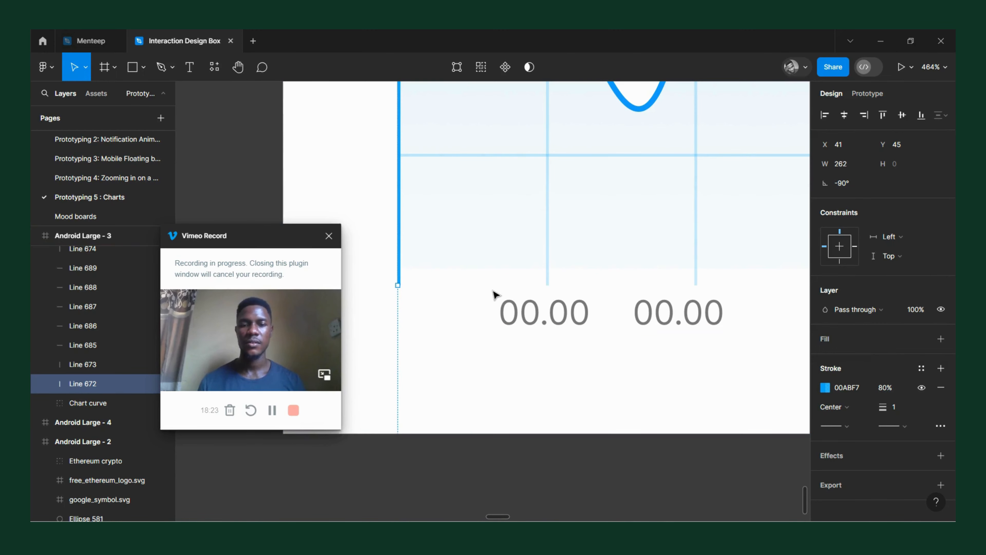
{"action": "key", "text": "ctrl+z"}
{"action": "key", "text": "ctrl+z"}
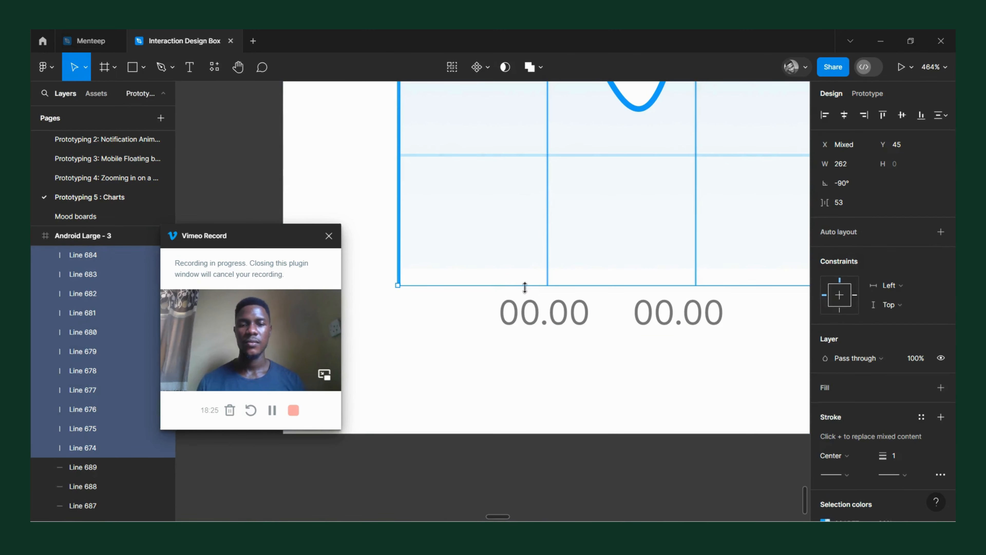
Step: Shorten all the vertical grid lines from their lower ends to a length of about 258
{"action": "left_click_drag", "start_coordinate": [519, 289], "coordinate": [505, 275]}
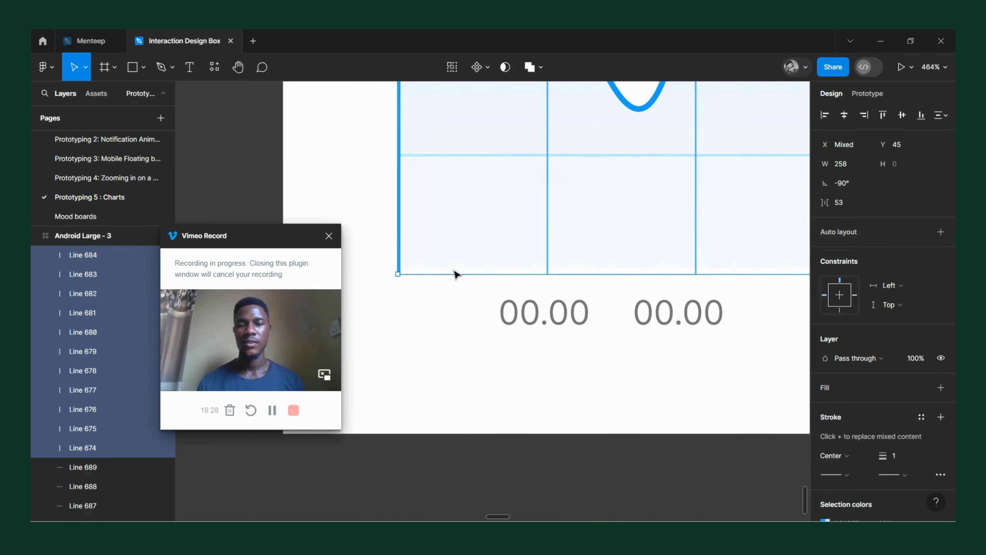
{"action": "left_click", "coordinate": [412, 269]}
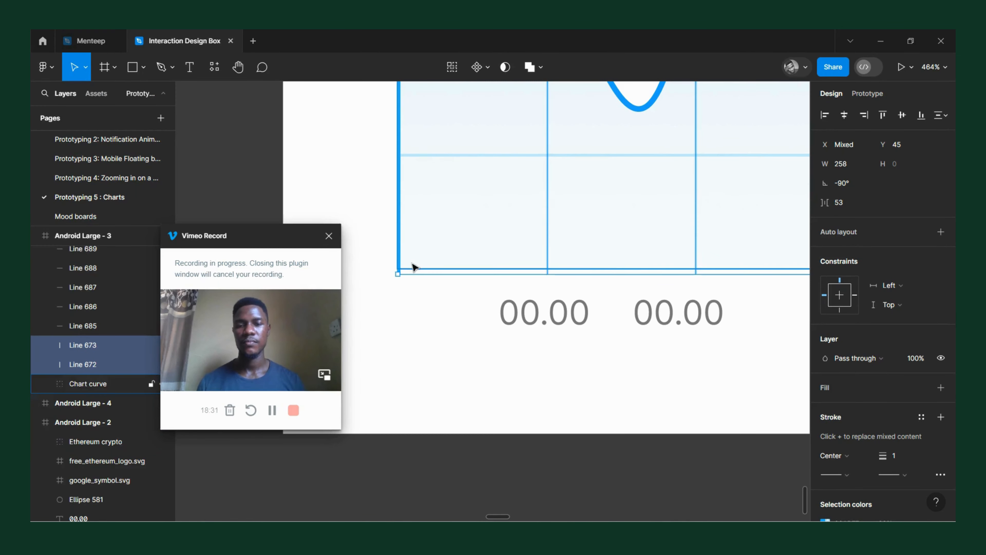
Step: Extend only the leftmost vertical line at its lower end to a length of about 279
{"action": "scroll", "coordinate": [400, 272], "scroll_direction": "up", "scroll_amount": 3}
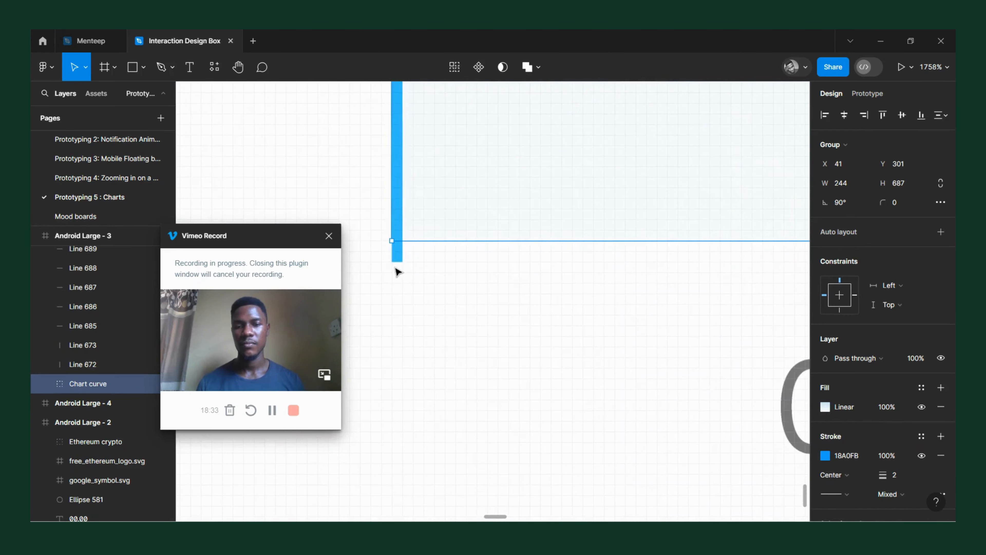
{"action": "left_click", "coordinate": [395, 263]}
{"action": "scroll", "coordinate": [395, 259], "scroll_direction": "down", "scroll_amount": 4}
{"action": "left_click_drag", "start_coordinate": [396, 260], "coordinate": [404, 315]}
{"action": "scroll", "coordinate": [400, 311], "scroll_direction": "down", "scroll_amount": 5}
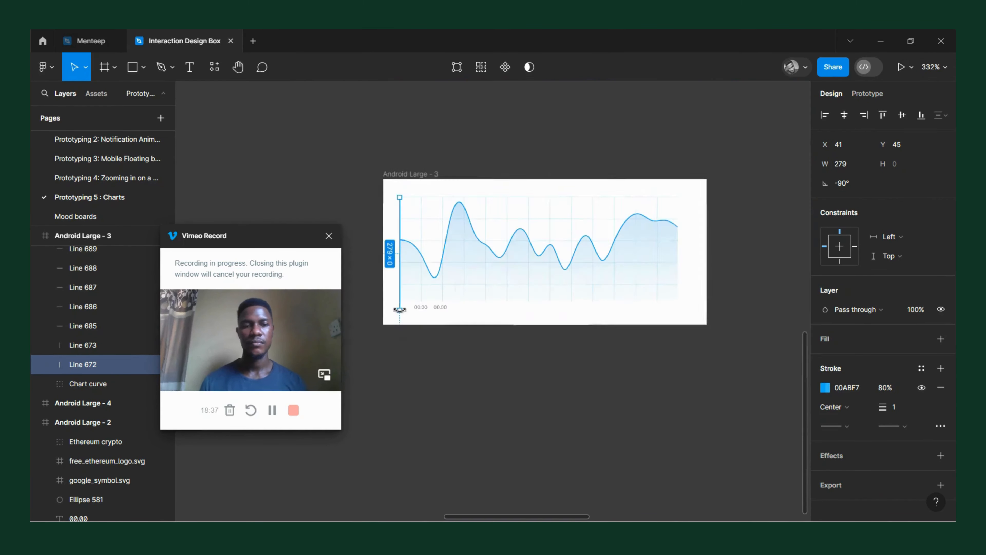
{"action": "scroll", "coordinate": [419, 334], "scroll_direction": "up", "scroll_amount": 3}
{"action": "left_click", "coordinate": [439, 320]}
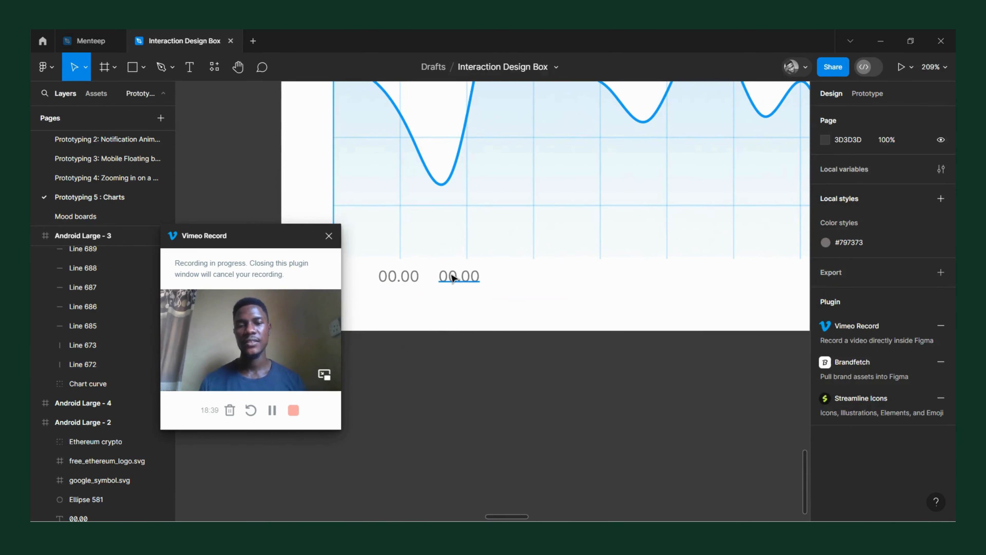
Step: Change the second time label below the chart to 02.00
{"action": "left_click", "coordinate": [451, 276]}
{"action": "double_click", "coordinate": [455, 279]}
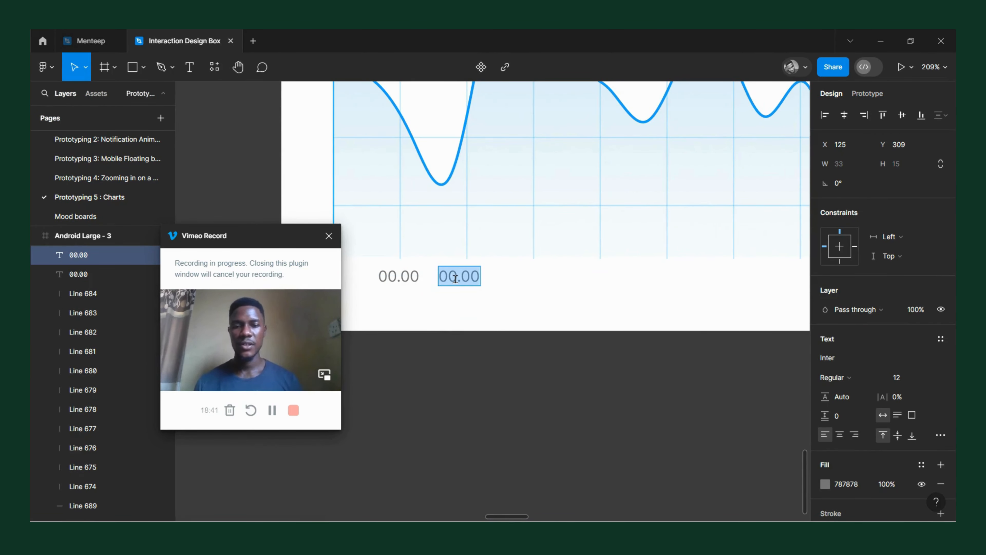
{"action": "left_click", "coordinate": [455, 279]}
{"action": "double_click", "coordinate": [455, 278]}
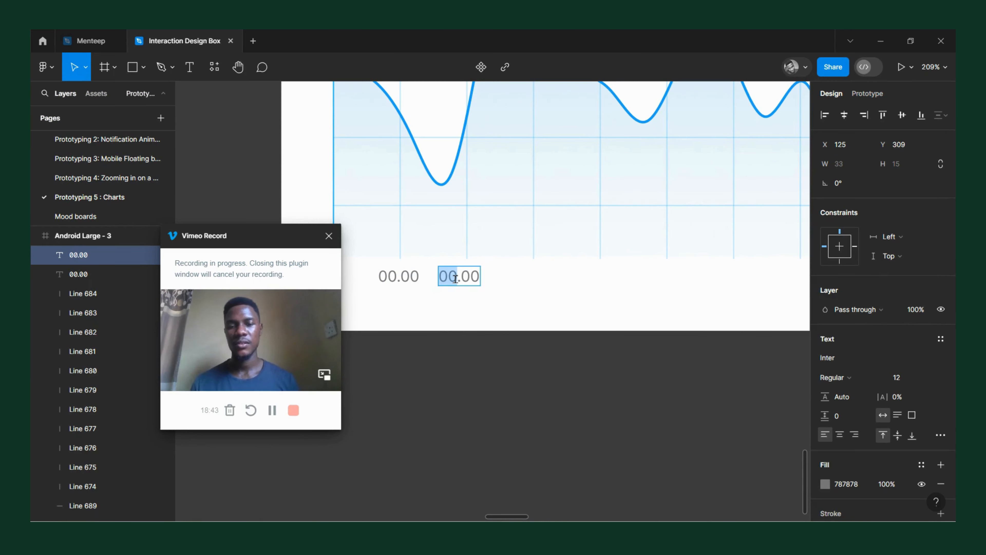
{"action": "type", "text": "02"}
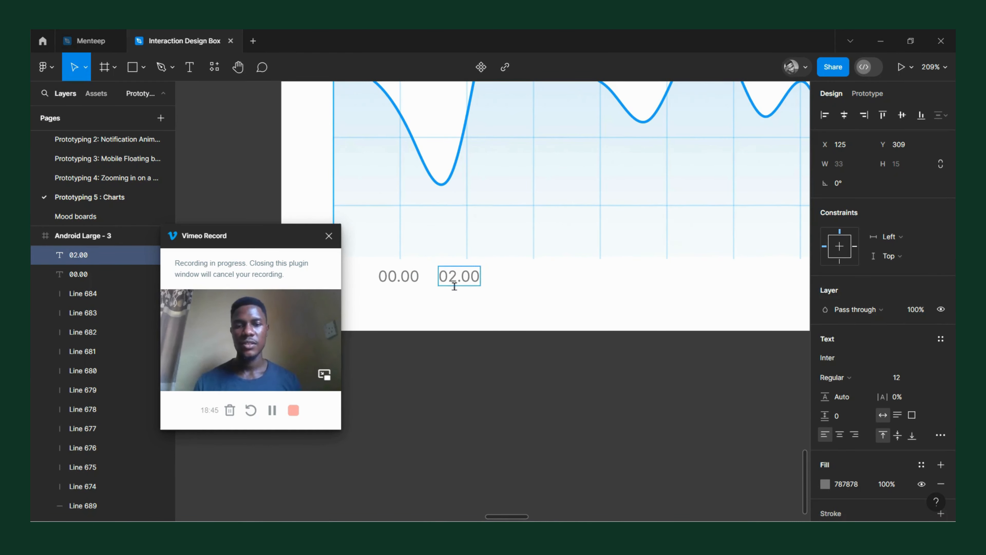
{"action": "key", "text": "Escape"}
Step: Place a copy of the 02.00 label one grid column further along at X 183 and change its text to 04.00
{"action": "left_click_drag", "start_coordinate": [473, 281], "coordinate": [535, 273]}
{"action": "scroll", "coordinate": [524, 285], "scroll_direction": "up", "scroll_amount": 5}
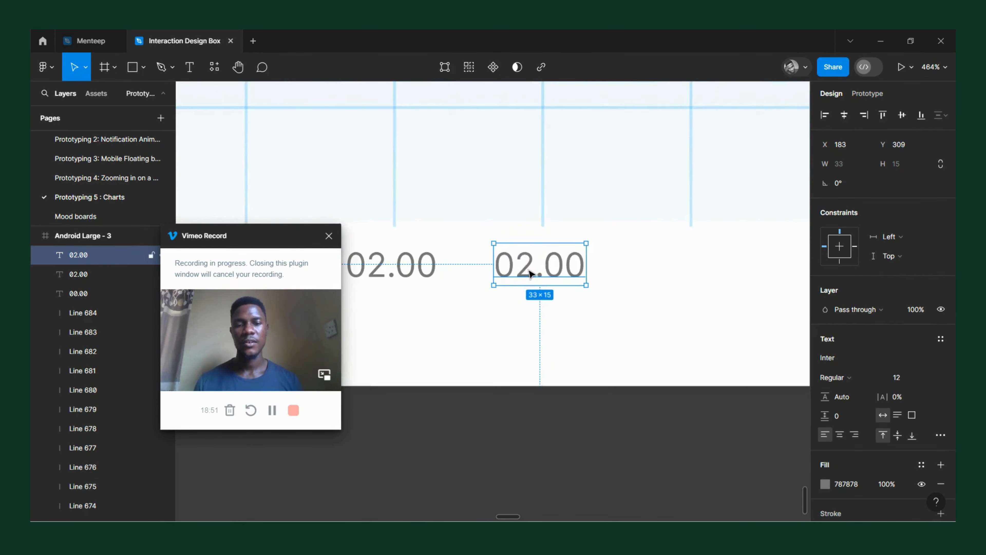
{"action": "double_click", "coordinate": [528, 269]}
{"action": "left_click", "coordinate": [529, 269]}
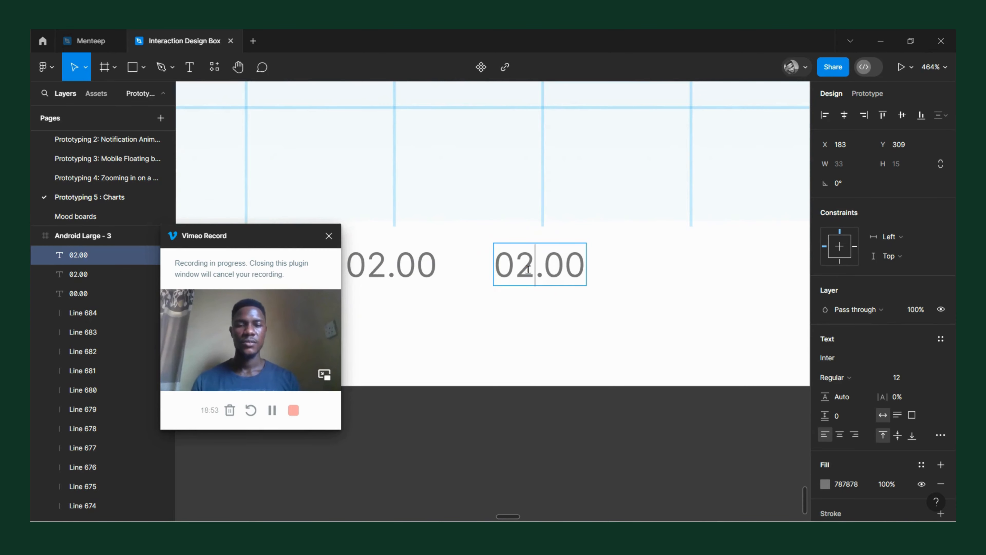
{"action": "key", "text": "BackSpace"}
{"action": "type", "text": "4"}
{"action": "scroll", "coordinate": [536, 317], "scroll_direction": "down", "scroll_amount": 5}
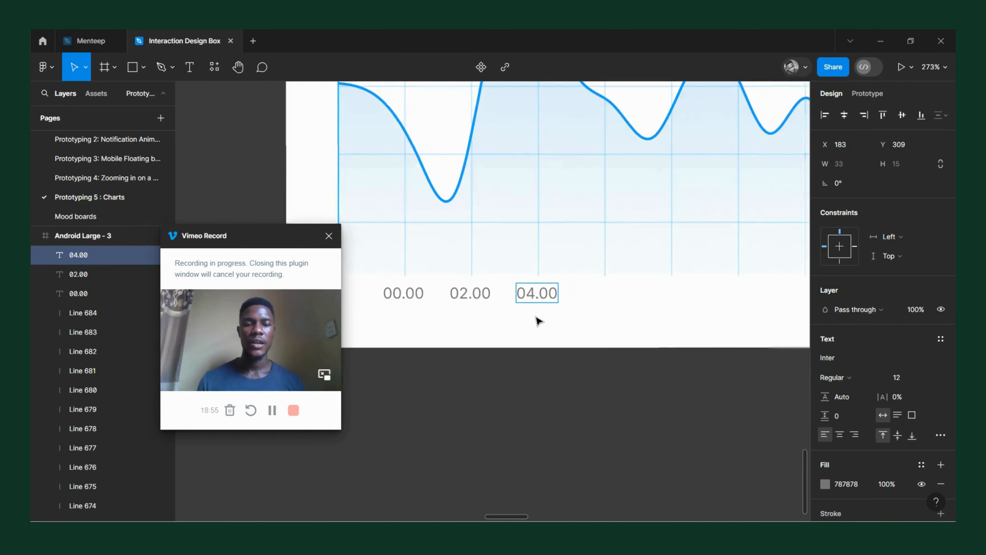
{"action": "key", "text": "Escape"}
Step: Duplicate the 04.00 label nine times along the time axis at equal spacing of one grid column, up to X 660
{"action": "left_click_drag", "start_coordinate": [541, 298], "coordinate": [608, 292], "text": "alt"}
{"action": "key", "text": "ctrl+d"}
{"action": "key", "text": "ctrl+d"}
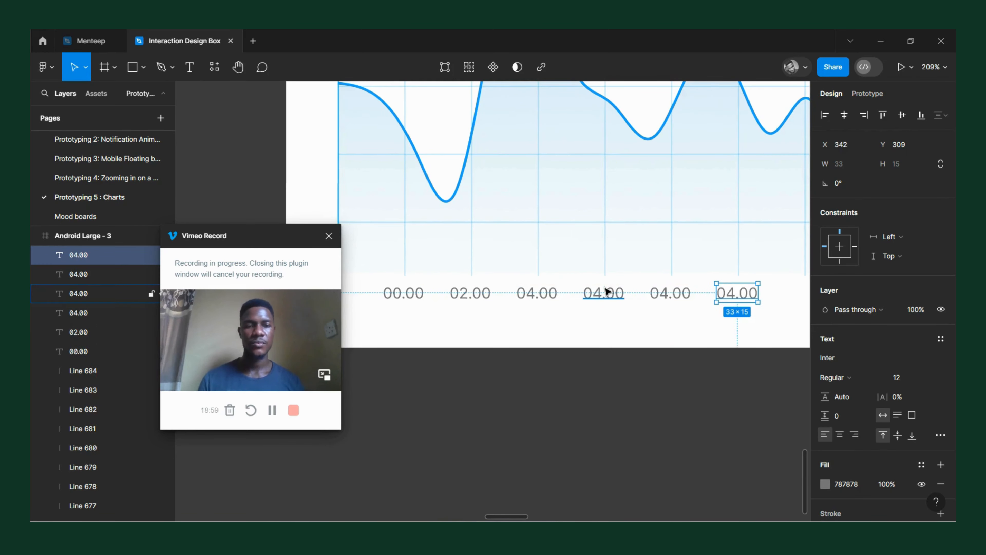
{"action": "key", "text": "ctrl+d"}
{"action": "scroll", "coordinate": [607, 292], "scroll_direction": "right", "scroll_amount": 3}
{"action": "key", "text": "ctrl+d"}
{"action": "key", "text": "ctrl+d"}
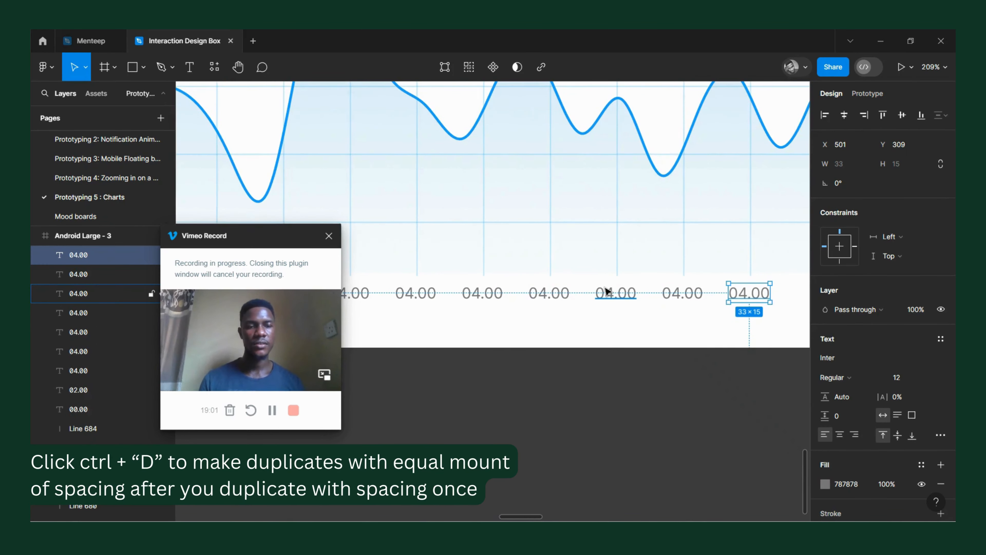
{"action": "key", "text": "ctrl+d"}
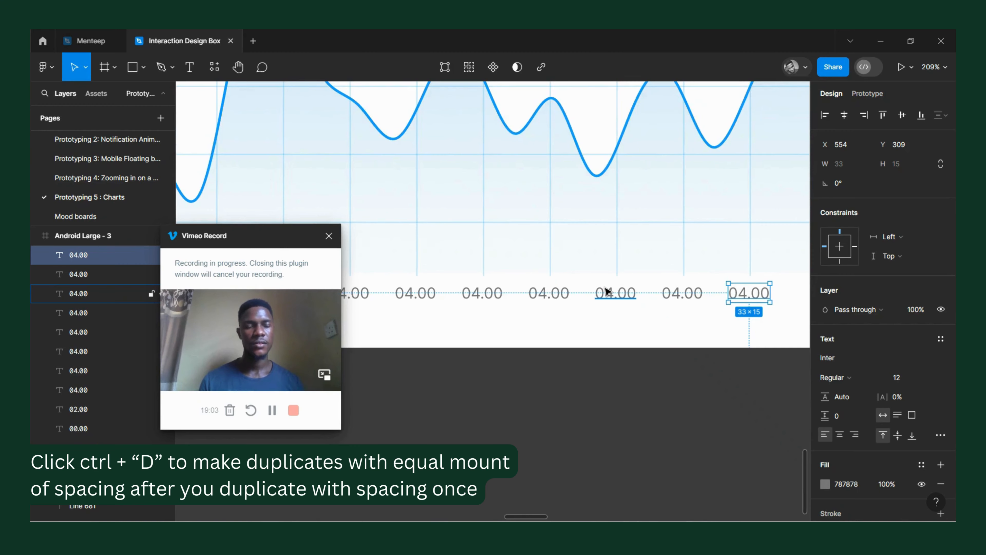
{"action": "scroll", "coordinate": [607, 291], "scroll_direction": "down", "scroll_amount": 5}
{"action": "key", "text": "ctrl+d"}
{"action": "key", "text": "ctrl+d"}
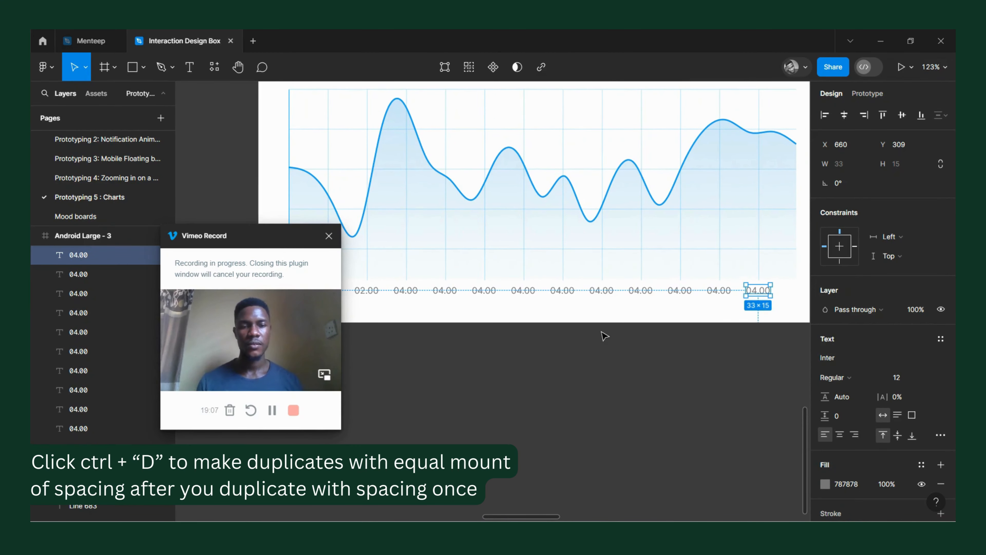
Step: Change the first two duplicated time labels following 04.00 to 06.00 and 08.00
{"action": "left_click", "coordinate": [462, 315]}
{"action": "scroll", "coordinate": [439, 300], "scroll_direction": "up", "scroll_amount": 10}
{"action": "double_click", "coordinate": [451, 276]}
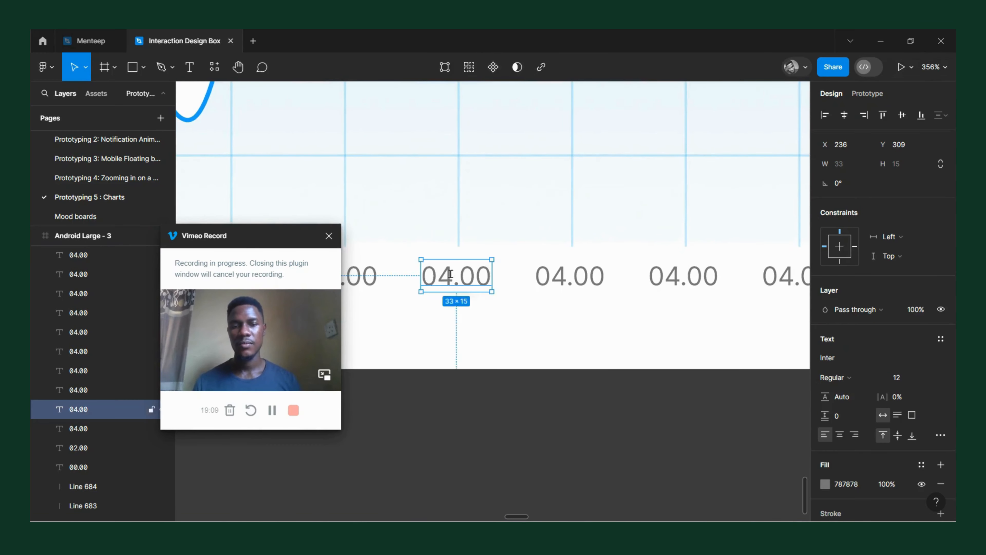
{"action": "left_click", "coordinate": [453, 278]}
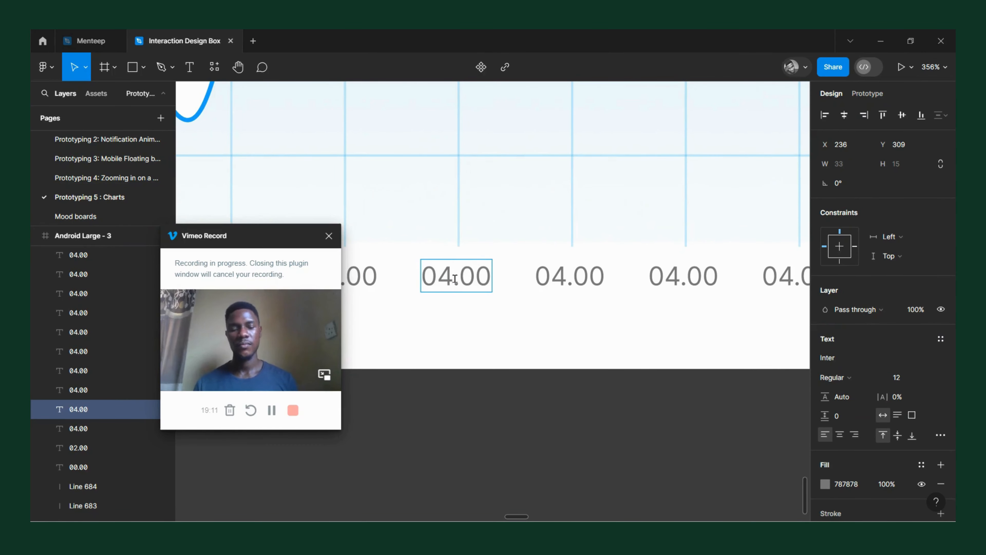
{"action": "key", "text": "BackSpace"}
{"action": "type", "text": "6"}
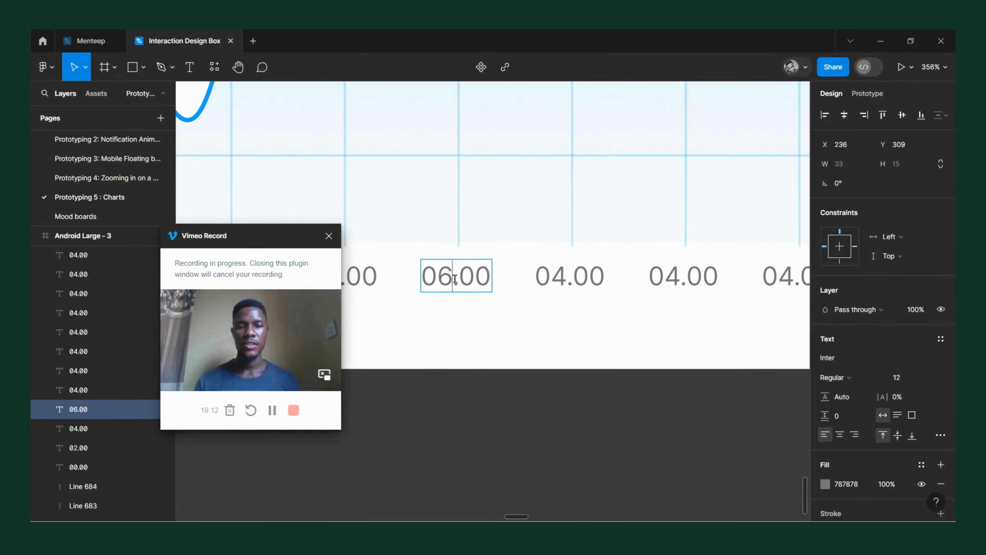
{"action": "double_click", "coordinate": [569, 279]}
{"action": "key", "text": "BackSpace"}
{"action": "type", "text": "8"}
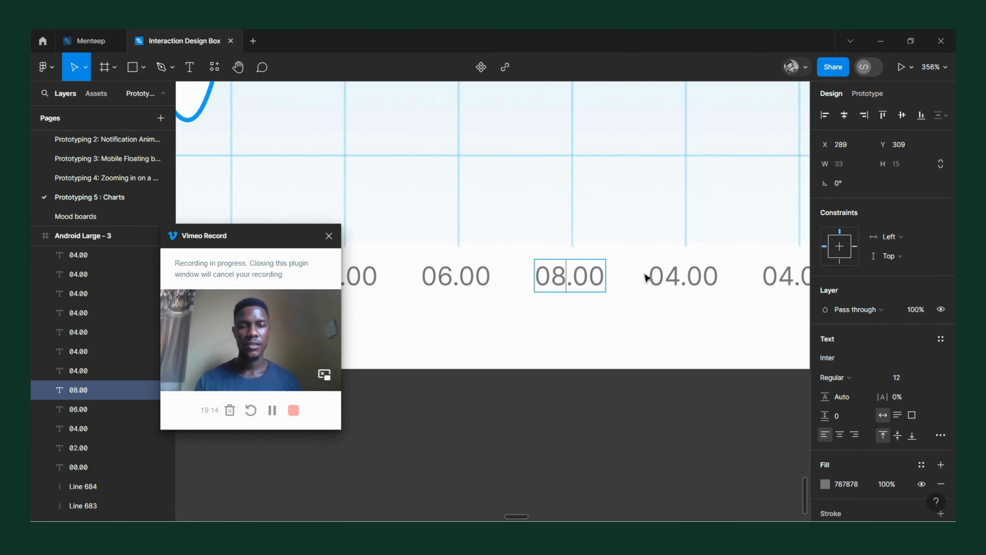
Step: Change the time label following 08.00 to 10.00
{"action": "double_click", "coordinate": [679, 277]}
{"action": "key", "text": "BackSpace"}
{"action": "type", "text": "10"}
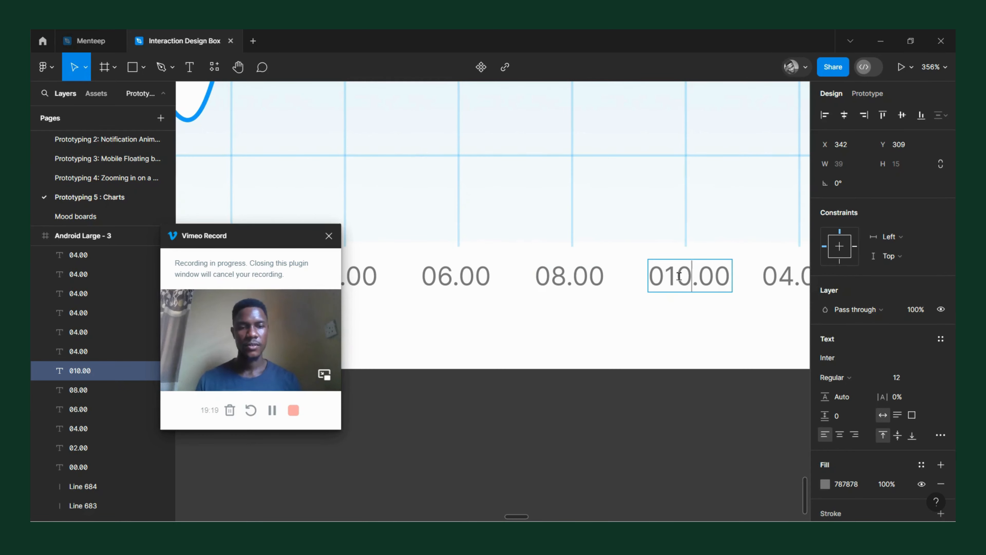
{"action": "key", "text": "BackSpace"}
{"action": "key", "text": "BackSpace"}
{"action": "key", "text": "BackSpace"}
{"action": "type", "text": "10"}
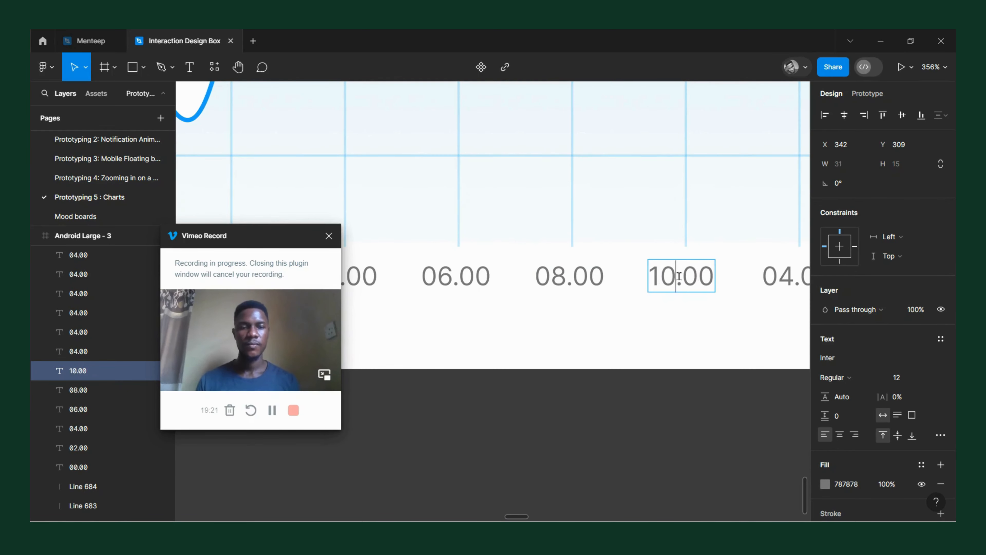
Step: Change the two time labels following 10.00 to 12.00 and 14.00
{"action": "scroll", "coordinate": [681, 278], "scroll_direction": "right", "scroll_amount": 5}
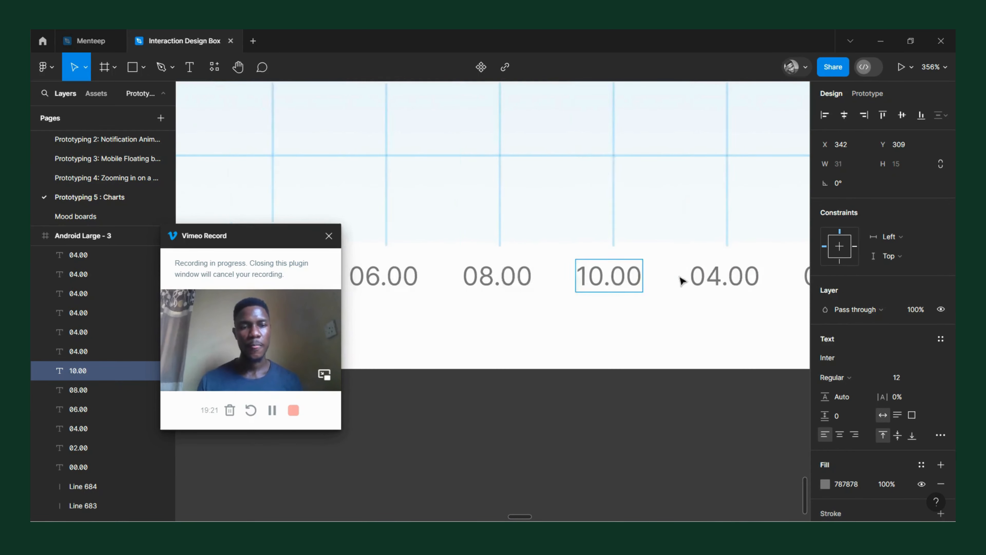
{"action": "left_click", "coordinate": [510, 272]}
{"action": "key", "text": "BackSpace"}
{"action": "key", "text": "BackSpace"}
{"action": "type", "text": "12"}
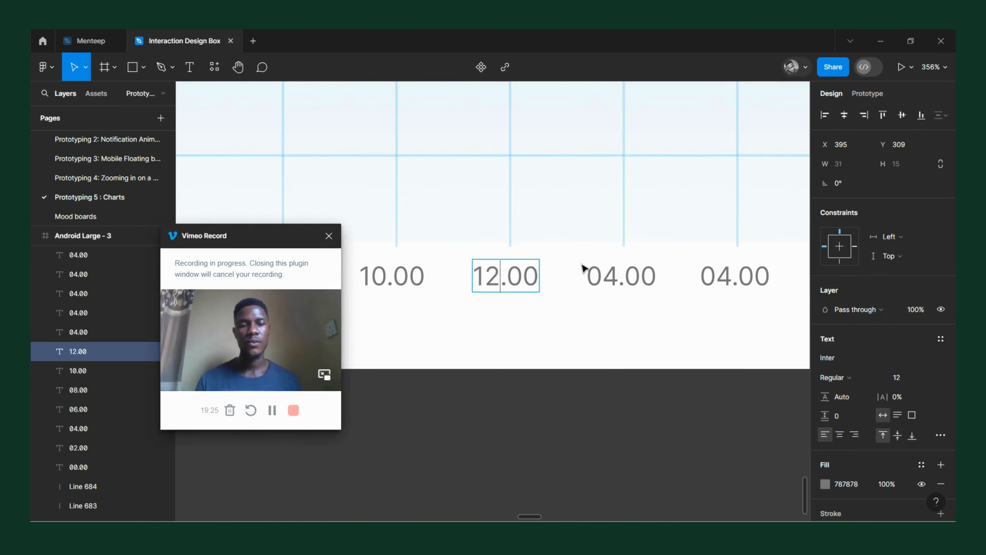
{"action": "left_click", "coordinate": [617, 277]}
{"action": "key", "text": "BackSpace"}
{"action": "key", "text": "BackSpace"}
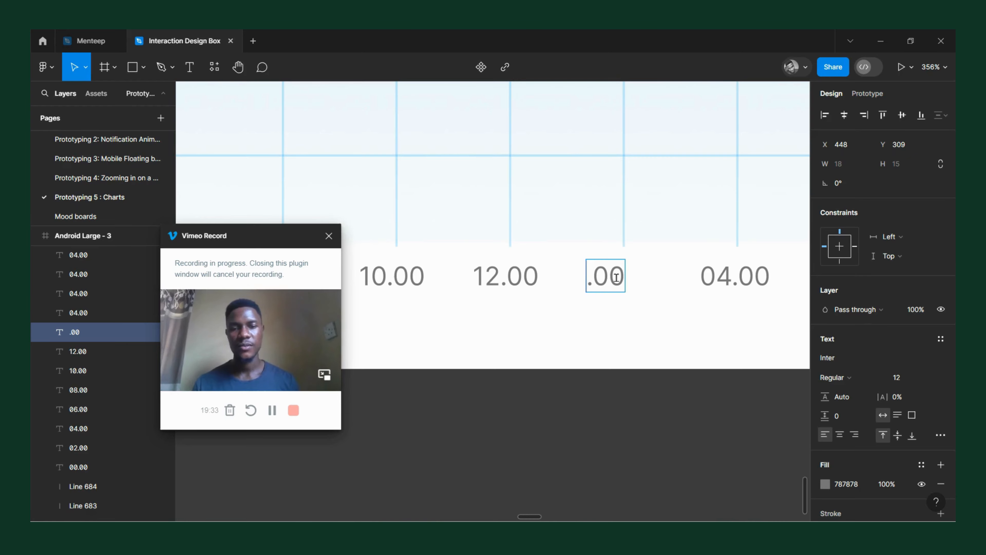
{"action": "scroll", "coordinate": [529, 295], "scroll_direction": "down", "scroll_amount": 5}
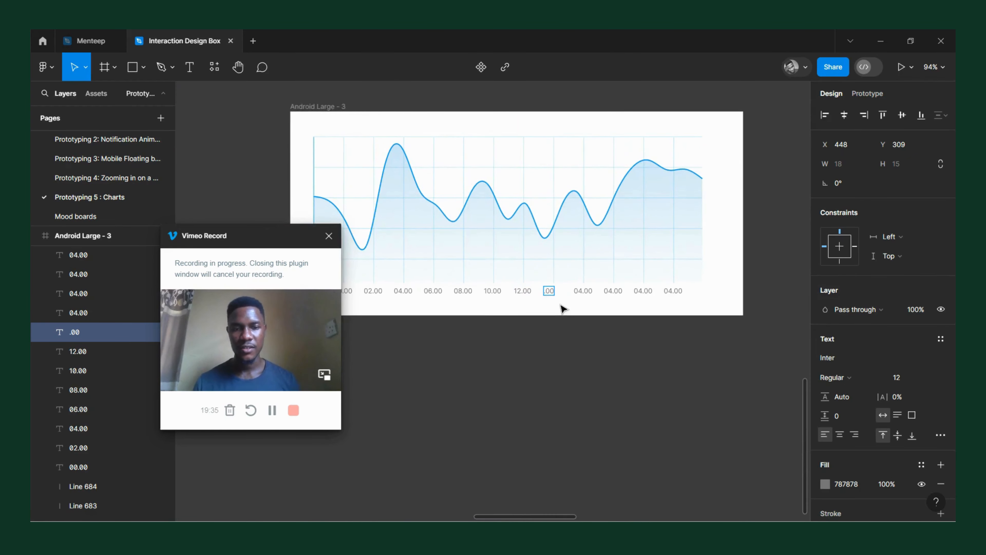
{"action": "scroll", "coordinate": [563, 307], "scroll_direction": "up", "scroll_amount": 4}
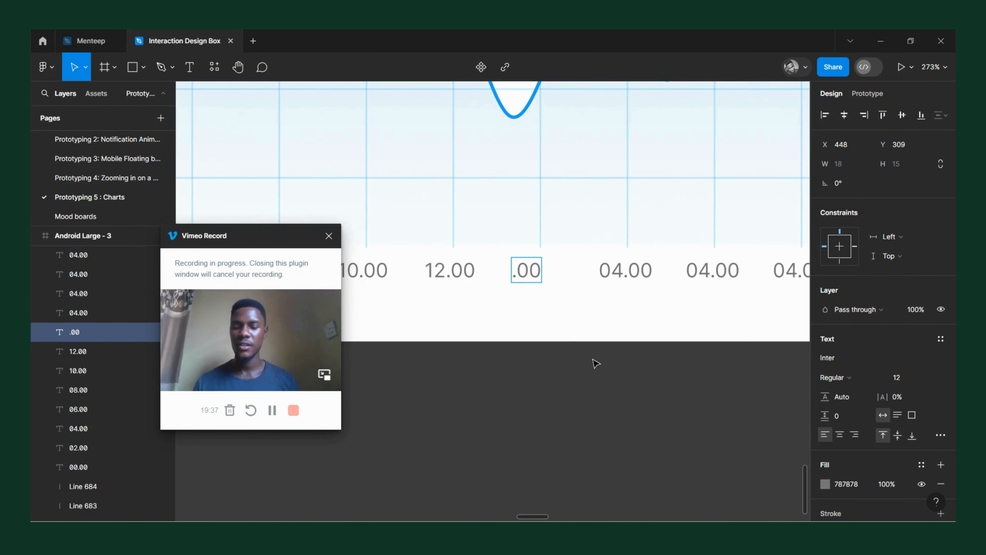
{"action": "type", "text": "14"}
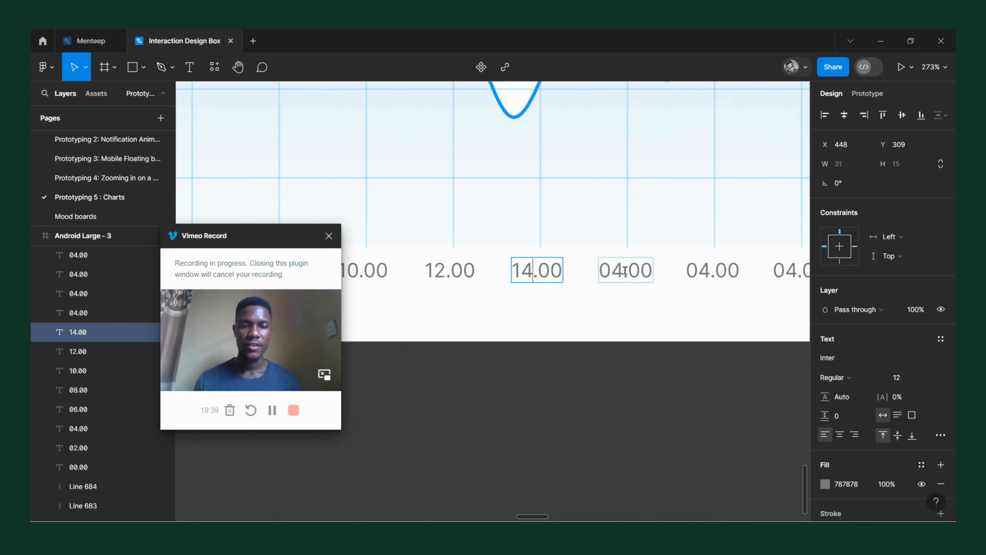
Step: Change the two time labels following 14.00 to 16.00 and 18.00
{"action": "double_click", "coordinate": [624, 270]}
{"action": "key", "text": "BackSpace"}
{"action": "type", "text": "16"}
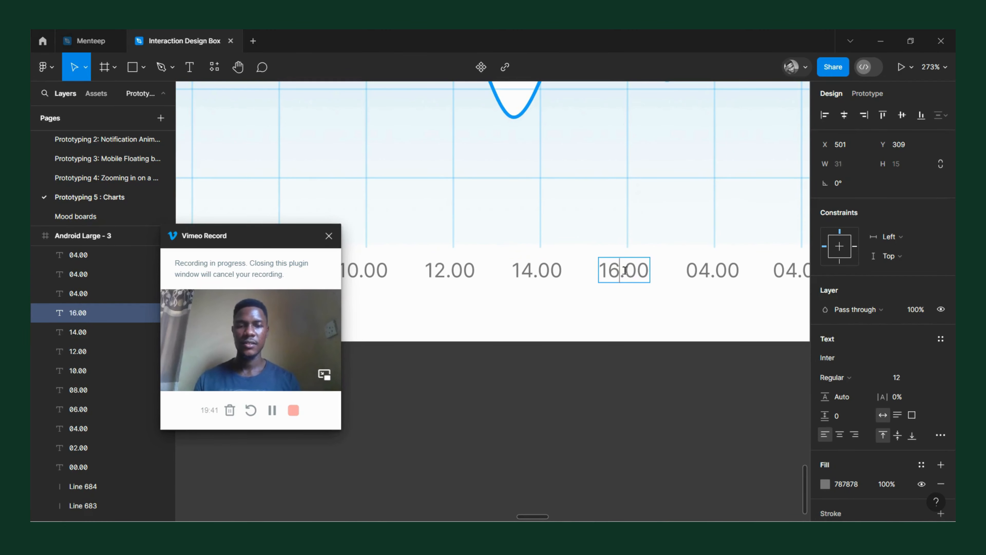
{"action": "left_click", "coordinate": [710, 264]}
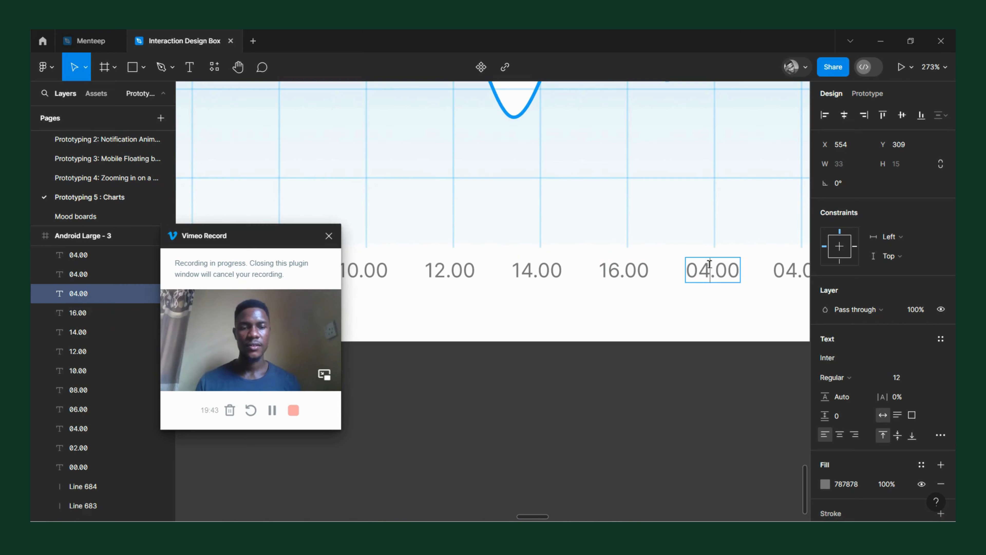
{"action": "key", "text": "BackSpace"}
{"action": "key", "text": "BackSpace"}
{"action": "type", "text": "18"}
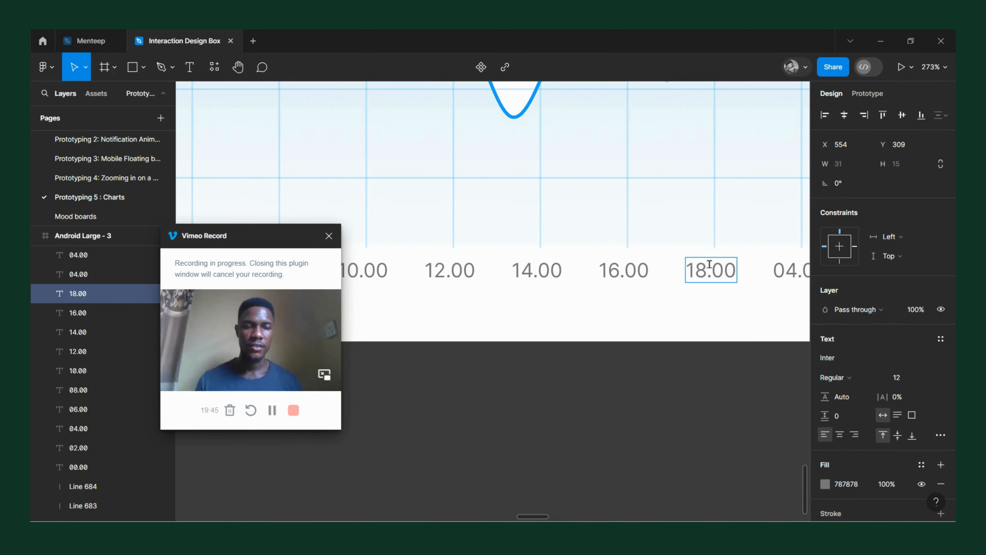
Step: Change the last two time labels on the axis to 20.00 and 22.00 and deselect the text
{"action": "scroll", "coordinate": [710, 265], "scroll_direction": "right", "scroll_amount": 4}
{"action": "left_click", "coordinate": [651, 266]}
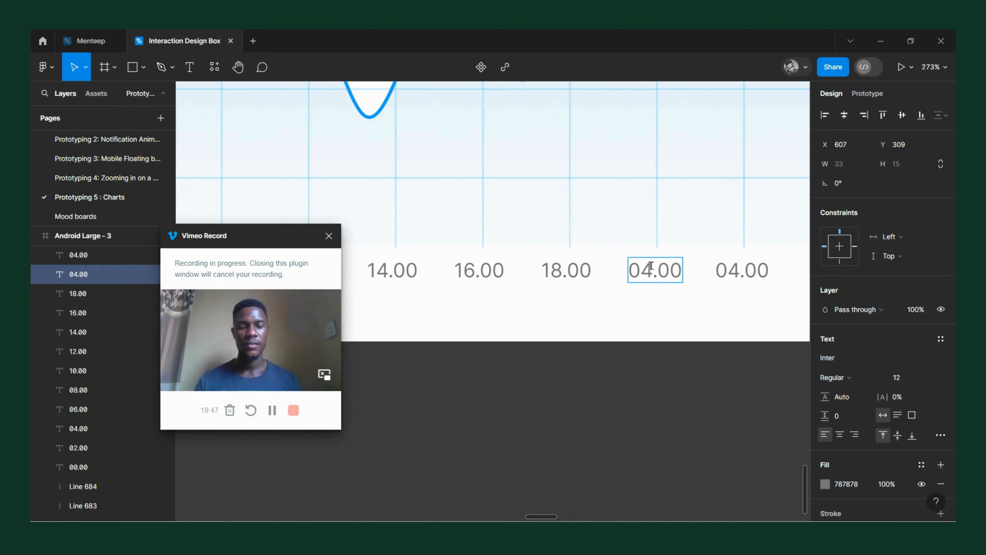
{"action": "key", "text": "BackSpace"}
{"action": "key", "text": "BackSpace"}
{"action": "type", "text": "20"}
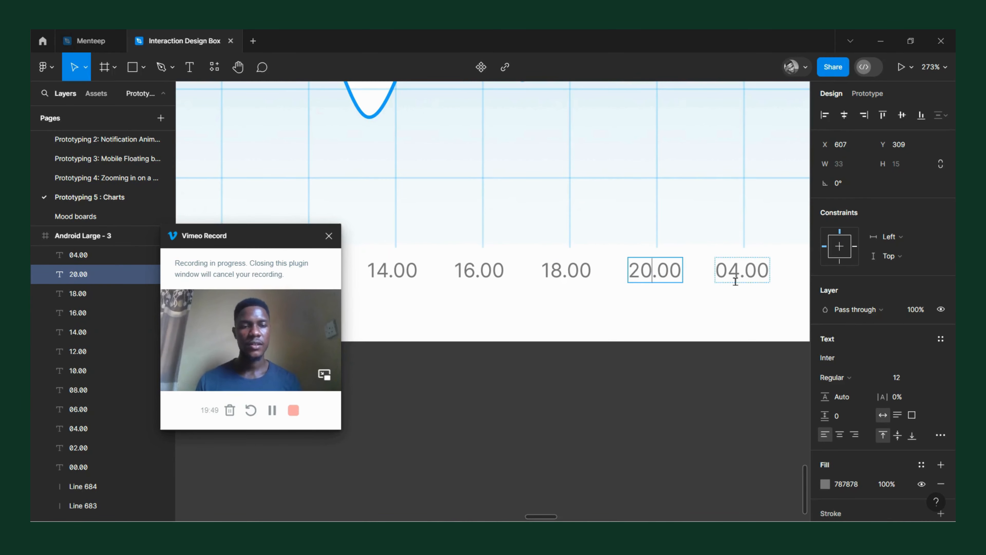
{"action": "left_click", "coordinate": [737, 271]}
{"action": "key", "text": "BackSpace"}
{"action": "key", "text": "BackSpace"}
{"action": "type", "text": "22"}
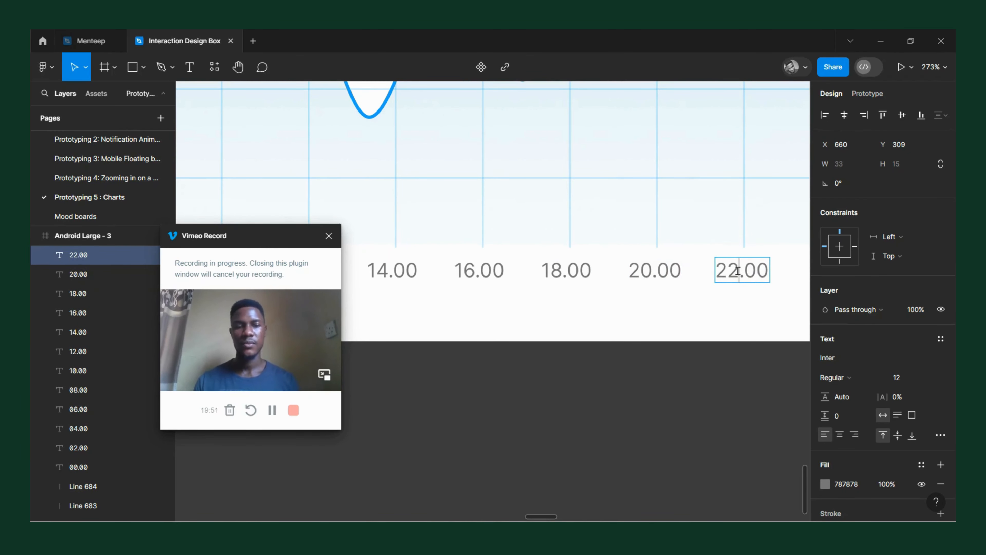
{"action": "scroll", "coordinate": [672, 303], "scroll_direction": "right", "scroll_amount": 5}
{"action": "scroll", "coordinate": [639, 282], "scroll_direction": "down", "scroll_amount": 5}
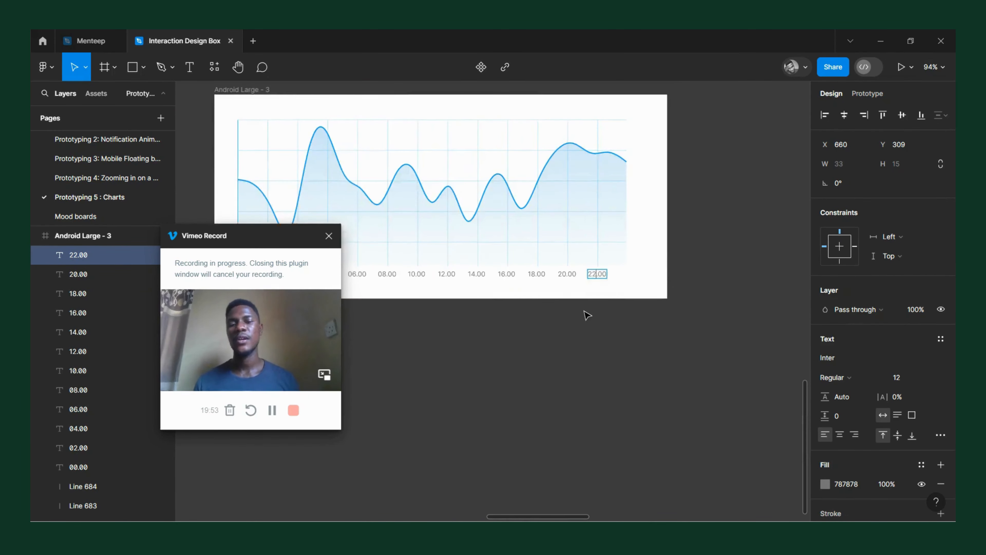
{"action": "scroll", "coordinate": [517, 309], "scroll_direction": "left", "scroll_amount": 4}
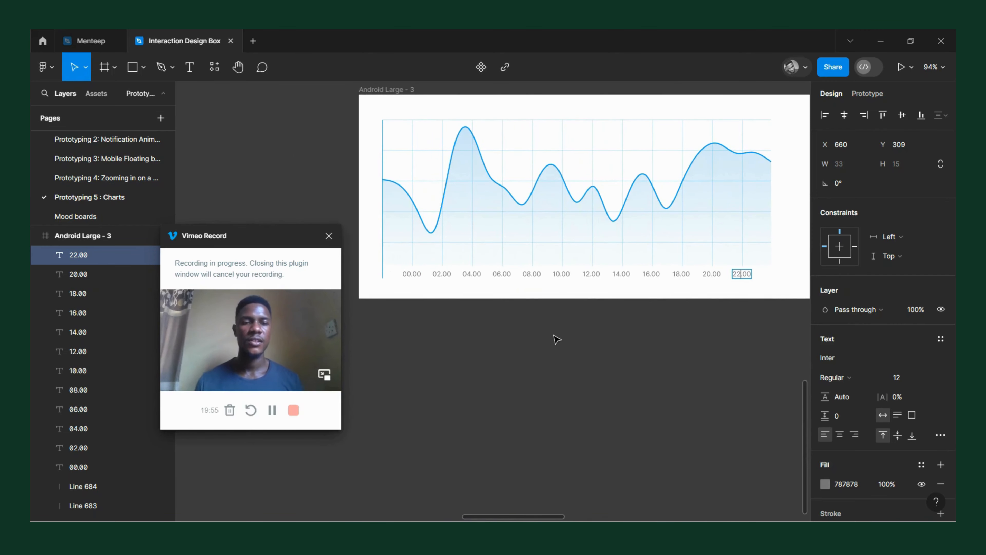
{"action": "key", "text": "Escape"}
{"action": "left_click", "coordinate": [523, 335]}
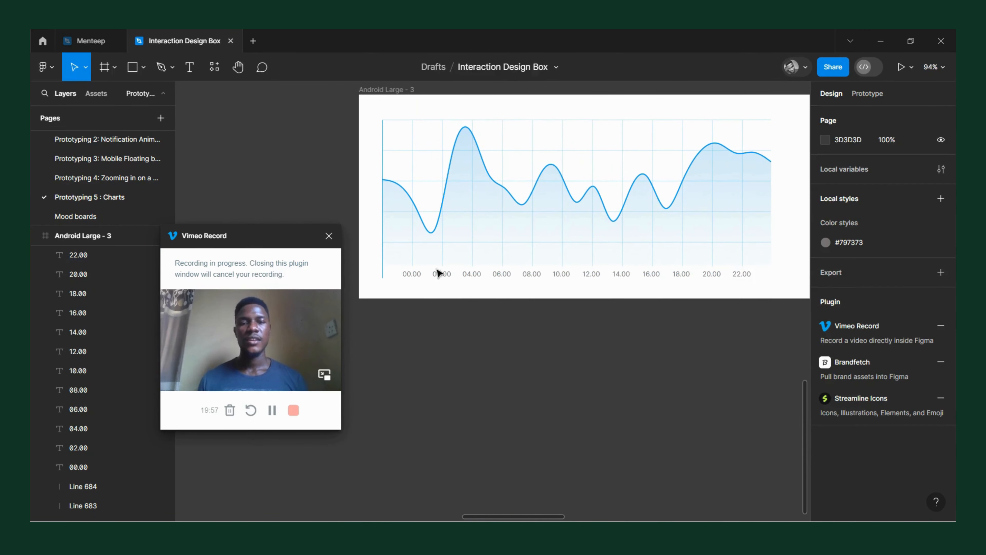
Step: Place a copy of the 00.00 label beyond the chart's right edge at X 739, Y 309 and change its text to 0.00
{"action": "scroll", "coordinate": [435, 236], "scroll_direction": "right", "scroll_amount": 3}
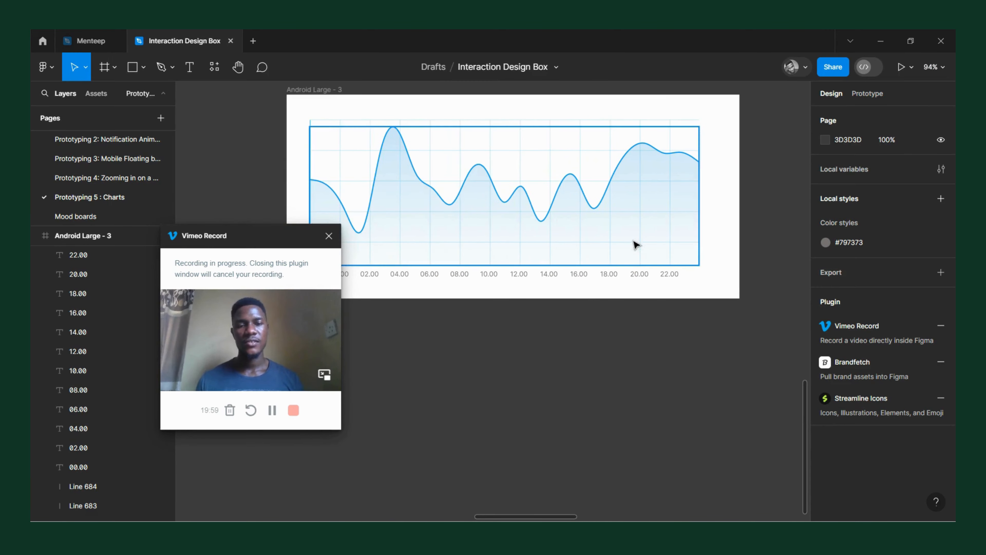
{"action": "scroll", "coordinate": [595, 283], "scroll_direction": "left", "scroll_amount": 4}
{"action": "scroll", "coordinate": [469, 291], "scroll_direction": "up", "scroll_amount": 5}
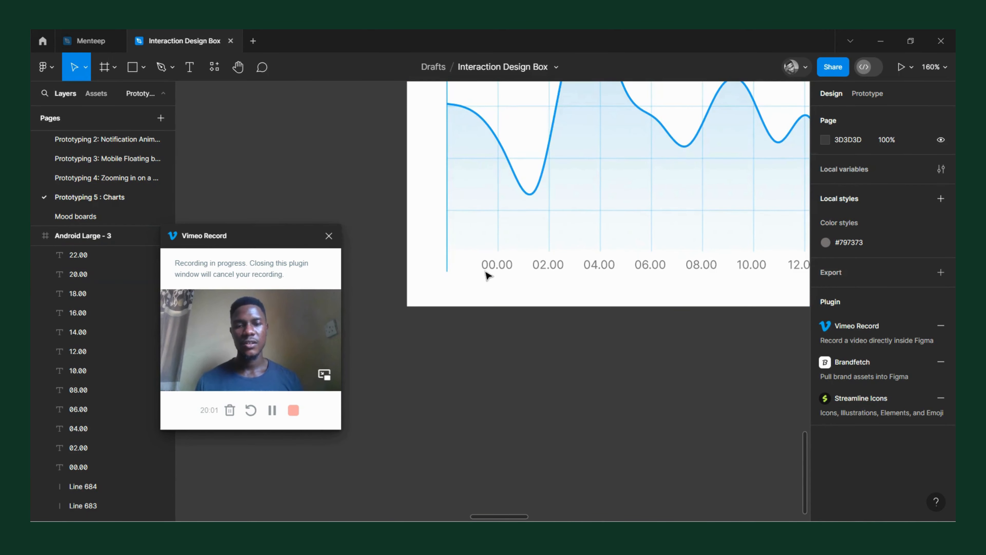
{"action": "left_click", "coordinate": [501, 268]}
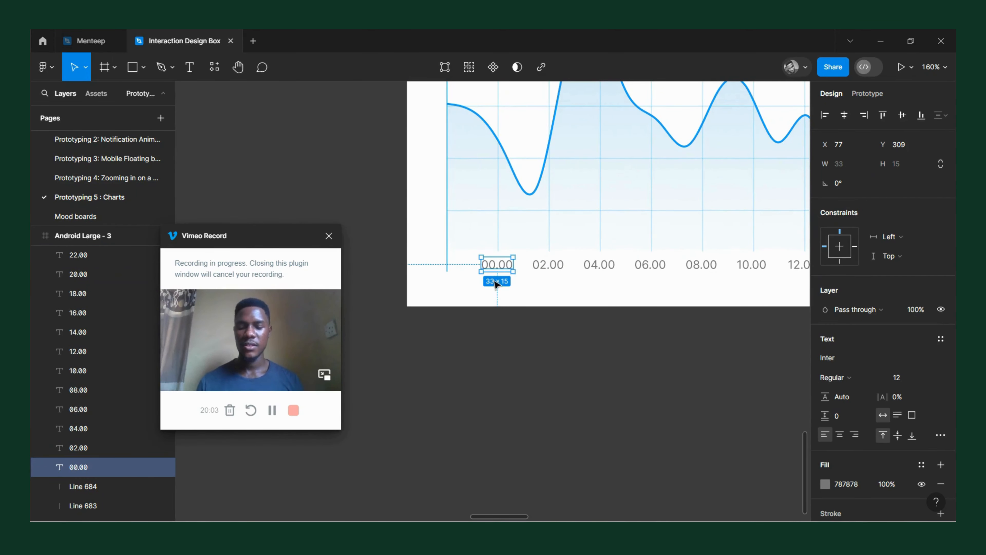
{"action": "left_click_drag", "start_coordinate": [499, 272], "coordinate": [671, 193]}
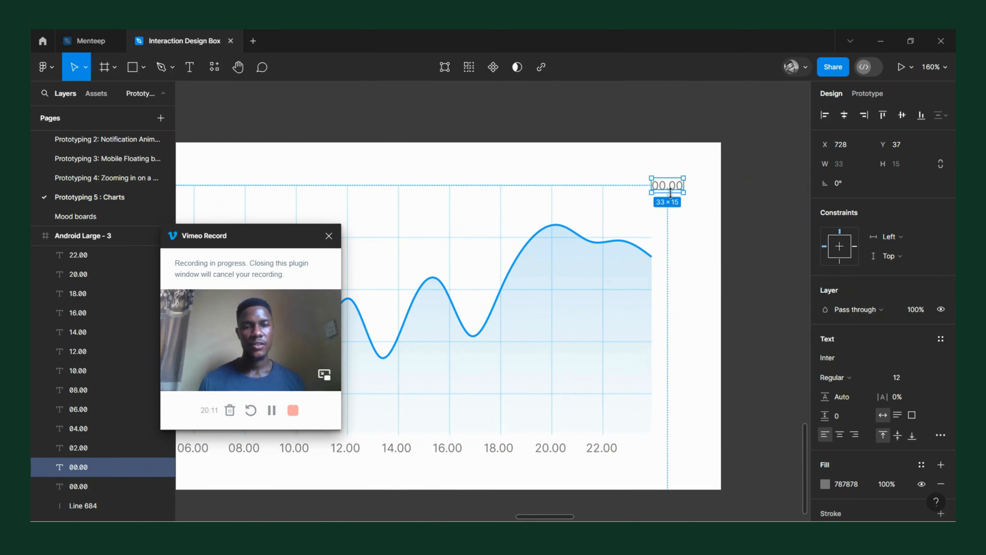
{"action": "left_click_drag", "start_coordinate": [685, 225], "coordinate": [680, 445]}
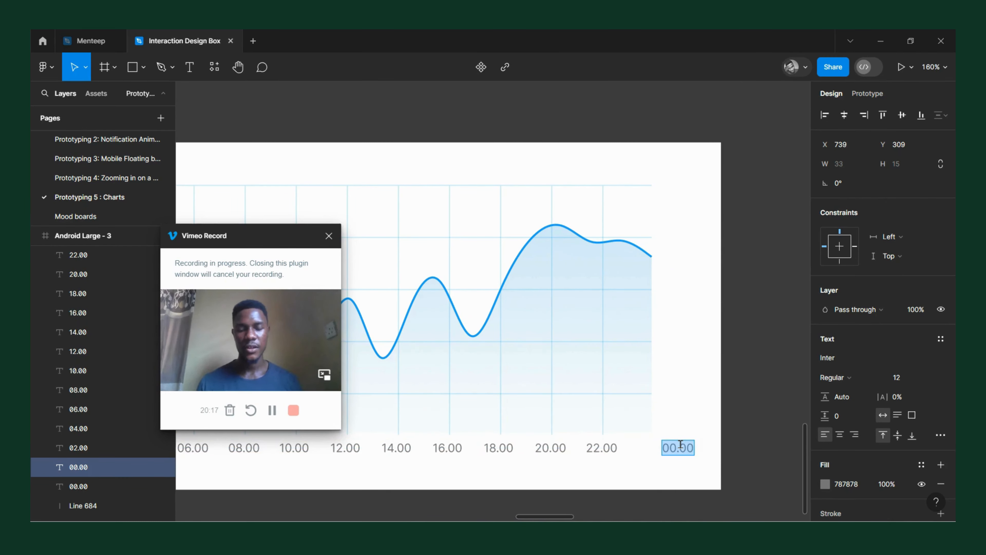
{"action": "type", "text": "0"}
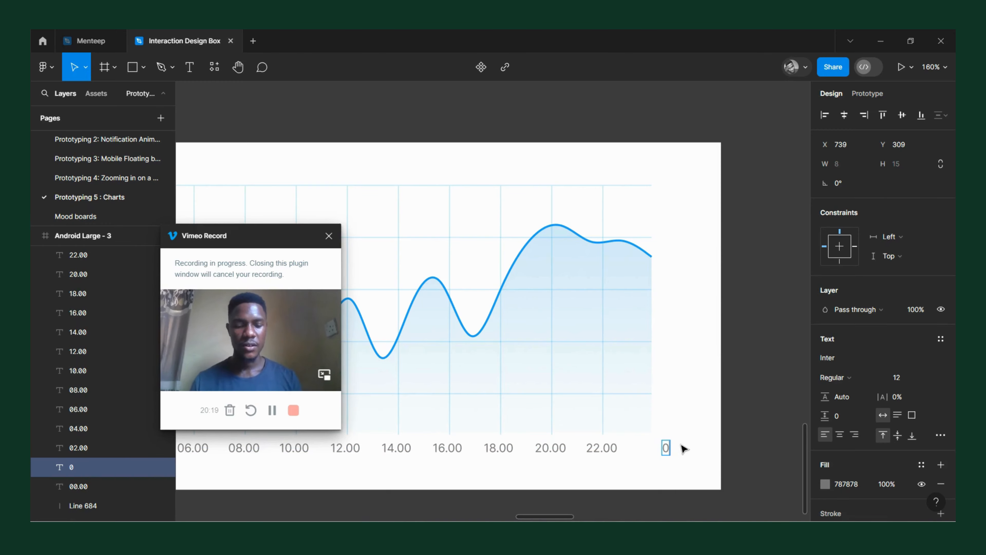
{"action": "type", "text": ".00"}
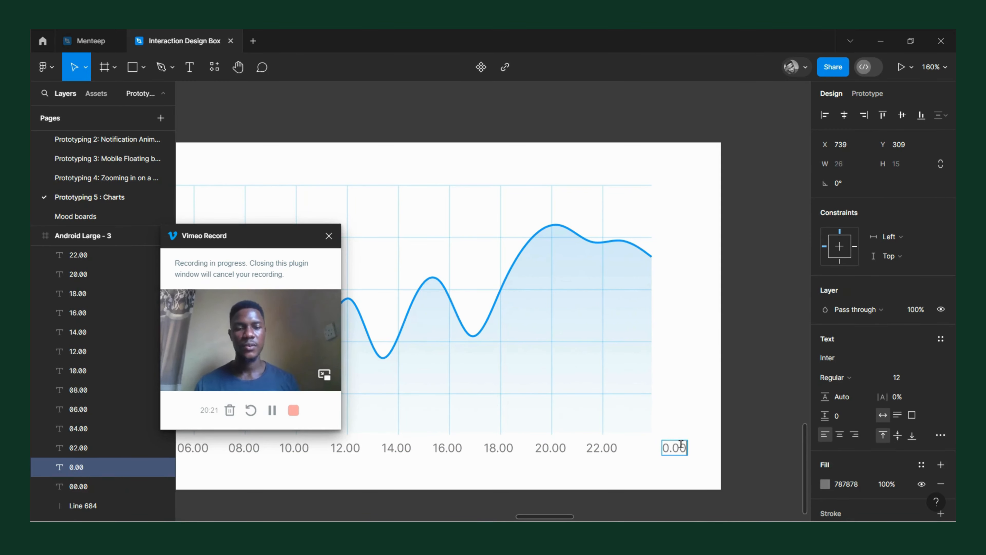
{"action": "key", "text": "Escape"}
Step: Duplicate the 0.00 label straight up to the lowest horizontal grid line at Y 253 and change its text to 200.00
{"action": "scroll", "coordinate": [672, 495], "scroll_direction": "up", "scroll_amount": 5}
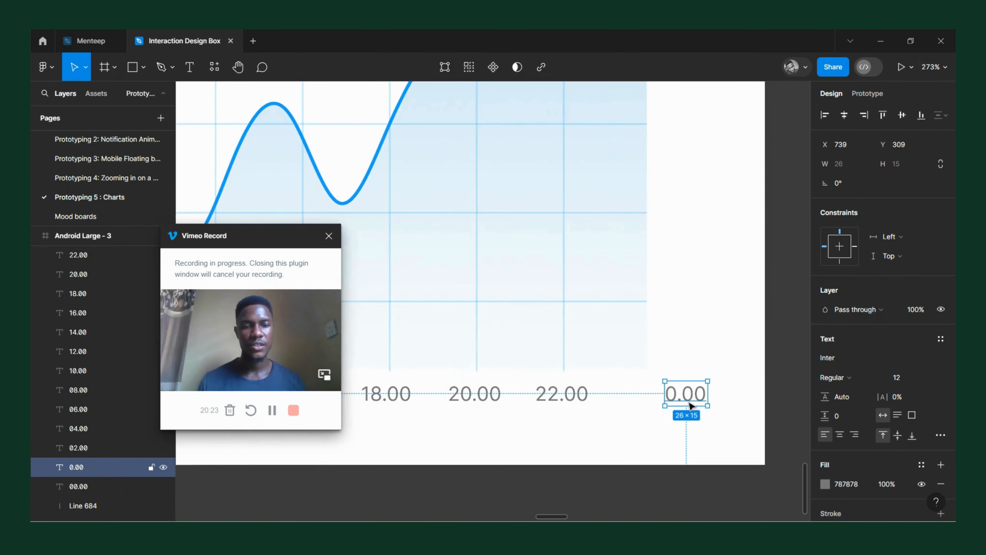
{"action": "left_click_drag", "start_coordinate": [689, 396], "coordinate": [671, 302]}
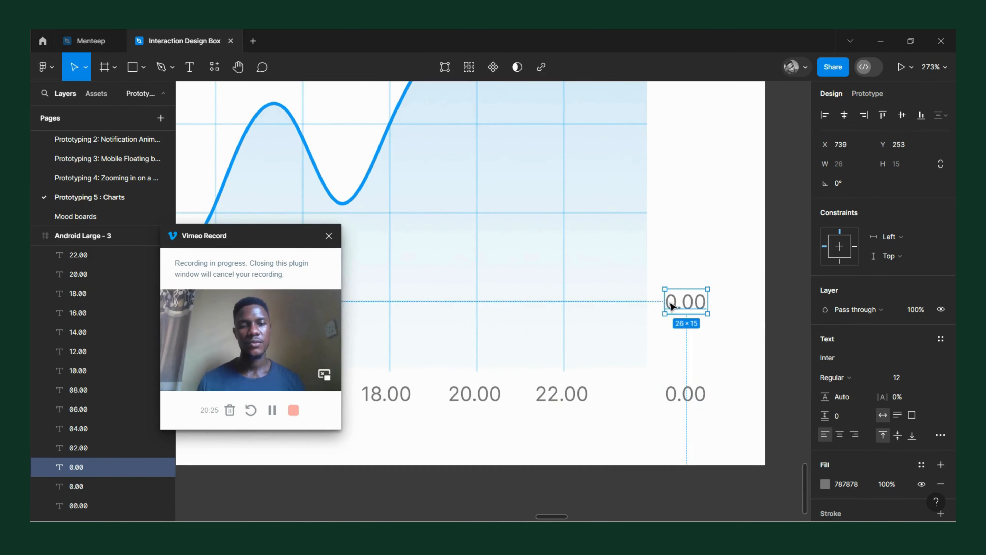
{"action": "double_click", "coordinate": [679, 304]}
{"action": "left_click", "coordinate": [679, 304]}
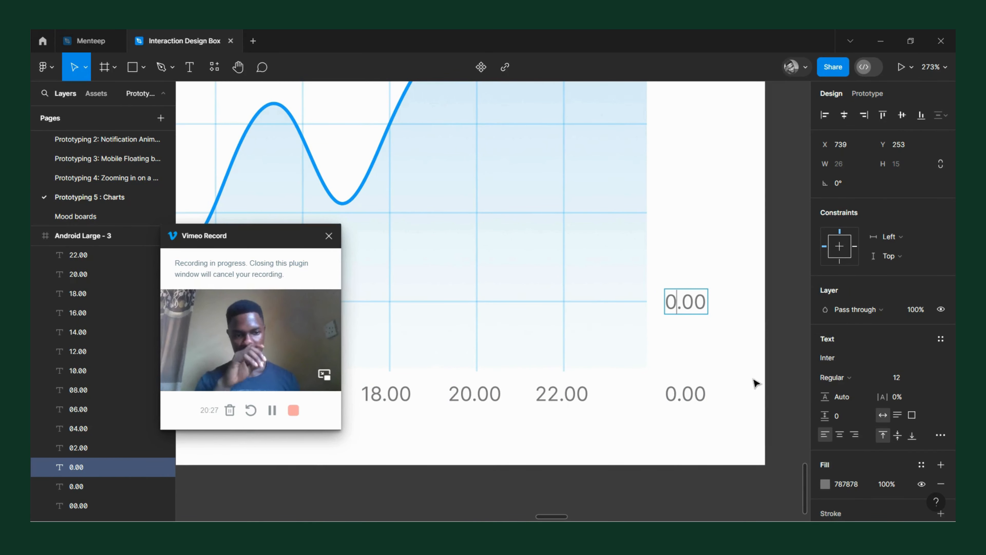
{"action": "key", "text": "BackSpace"}
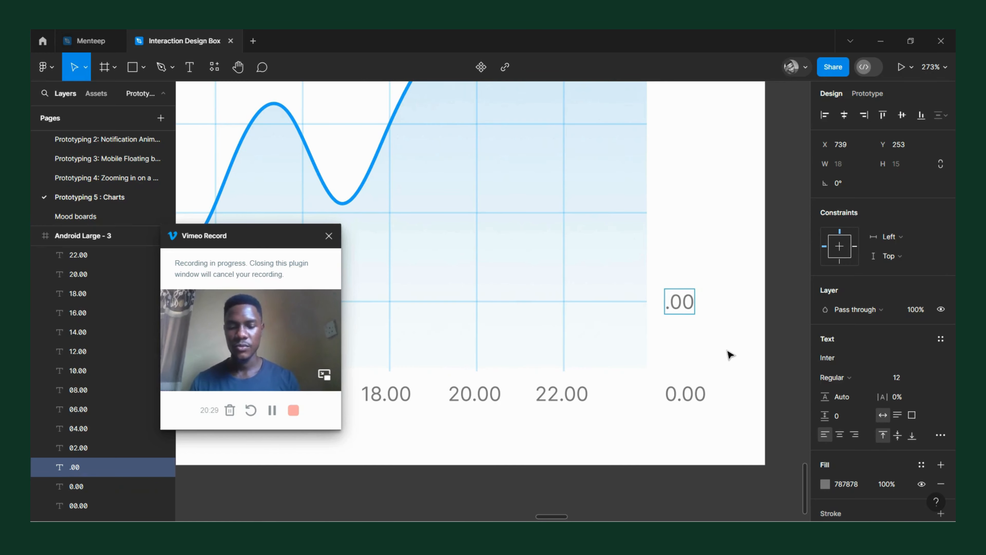
{"action": "type", "text": "200"}
{"action": "key", "text": "Escape"}
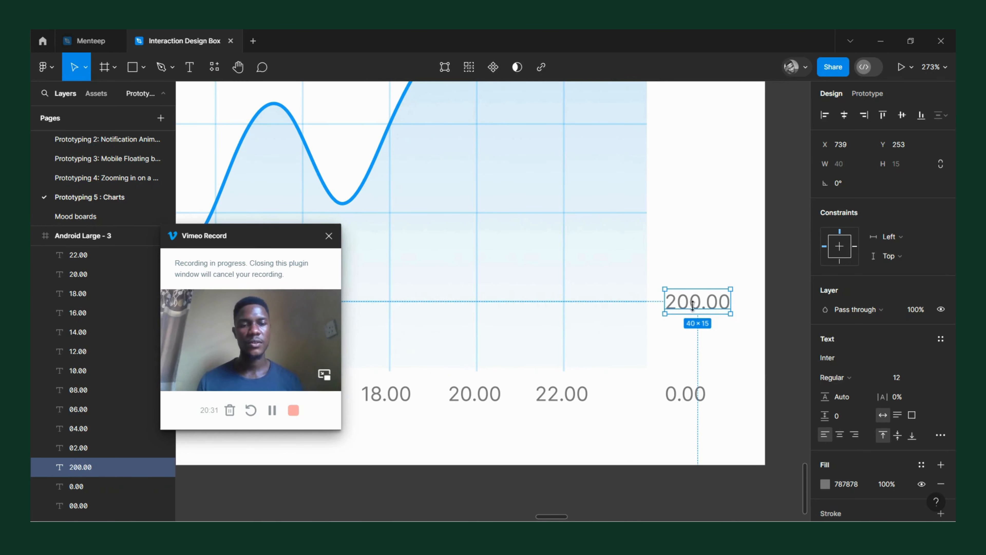
Step: Duplicate the 200.00 label straight up to Y 205, near the next grid line, and change its text to 400.00
{"action": "left_click_drag", "start_coordinate": [696, 304], "coordinate": [691, 226]}
{"action": "scroll", "coordinate": [692, 226], "scroll_direction": "down", "scroll_amount": 10}
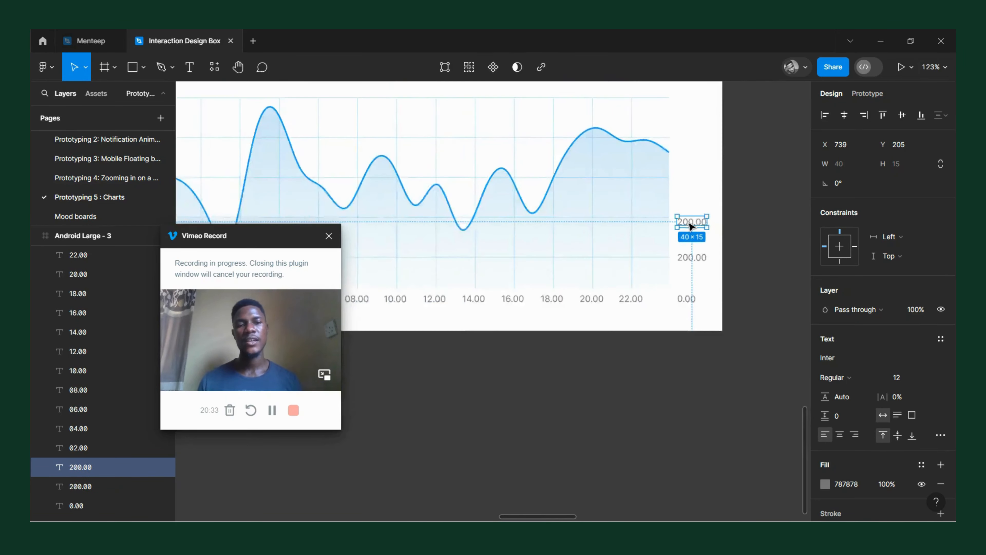
{"action": "scroll", "coordinate": [729, 273], "scroll_direction": "up", "scroll_amount": 10}
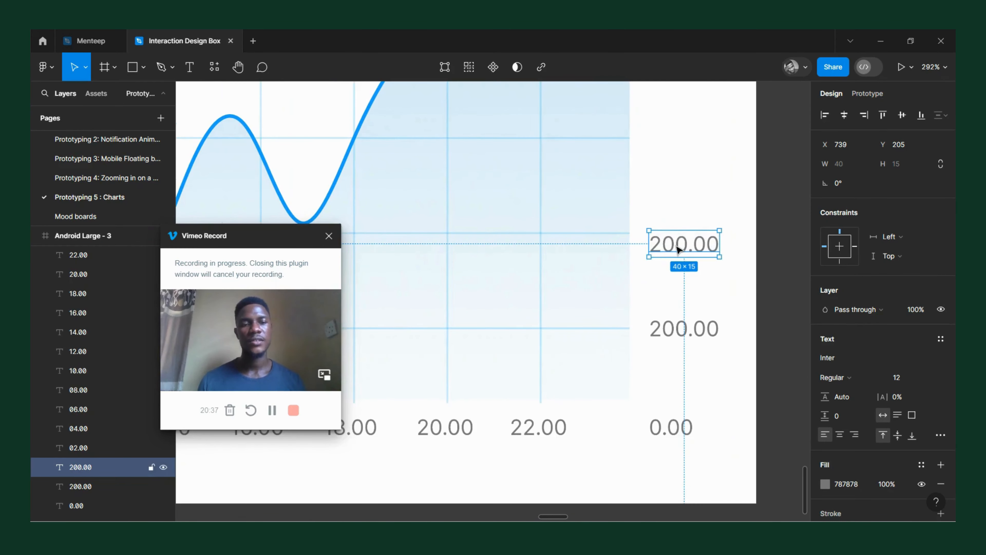
{"action": "double_click", "coordinate": [676, 244]}
{"action": "left_click", "coordinate": [676, 245]}
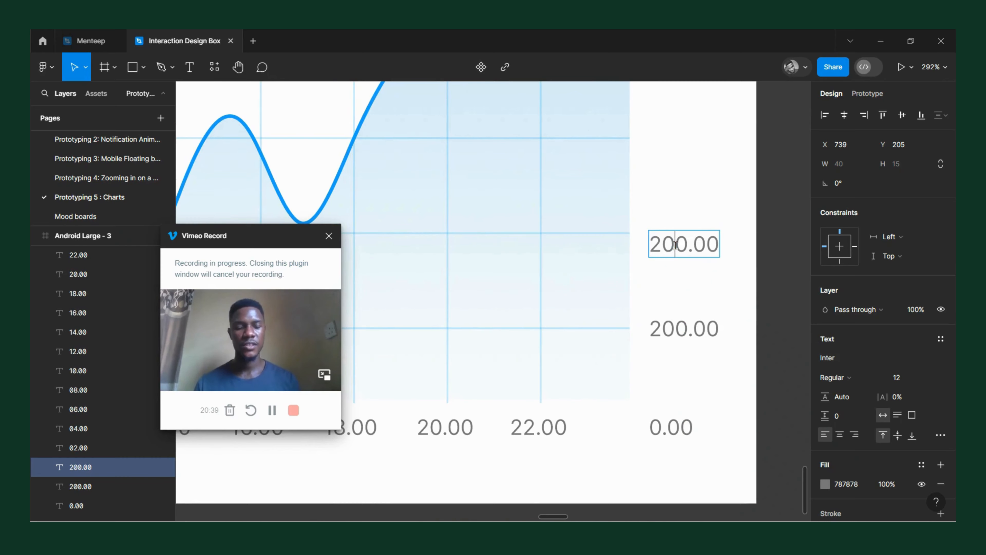
{"action": "key", "text": "BackSpace"}
{"action": "type", "text": "4"}
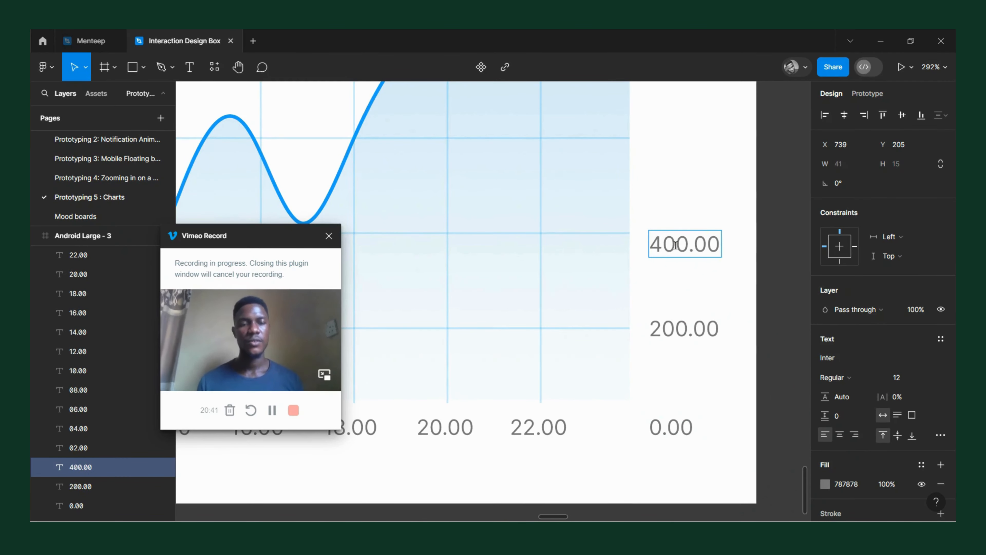
{"action": "key", "text": "Escape"}
Step: Duplicate the 400.00 label up to the next grid line at Y 147 and change its text to 600.00
{"action": "left_click_drag", "start_coordinate": [674, 243], "coordinate": [676, 142]}
{"action": "double_click", "coordinate": [675, 140]}
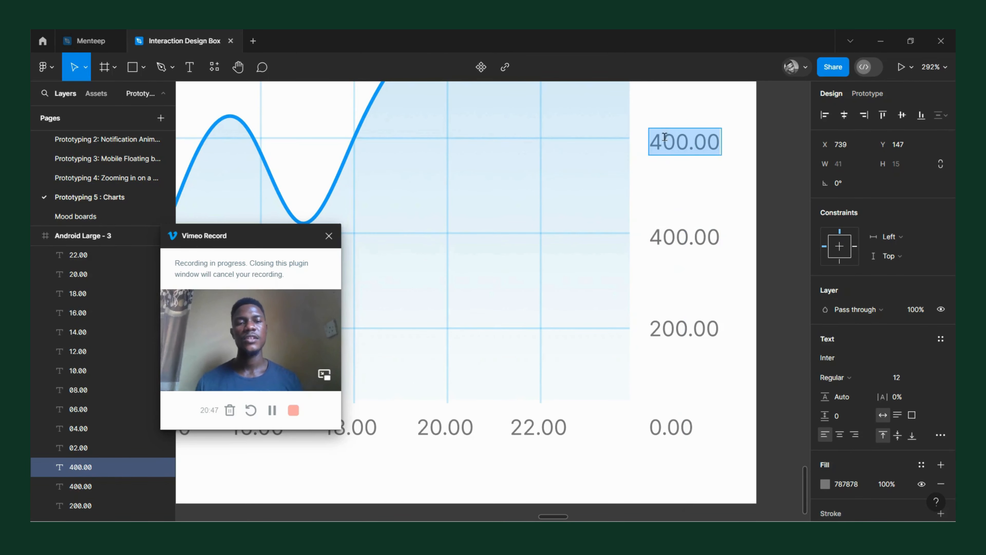
{"action": "left_click", "coordinate": [664, 137]}
{"action": "key", "text": "BackSpace"}
{"action": "type", "text": "6"}
{"action": "key", "text": "Escape"}
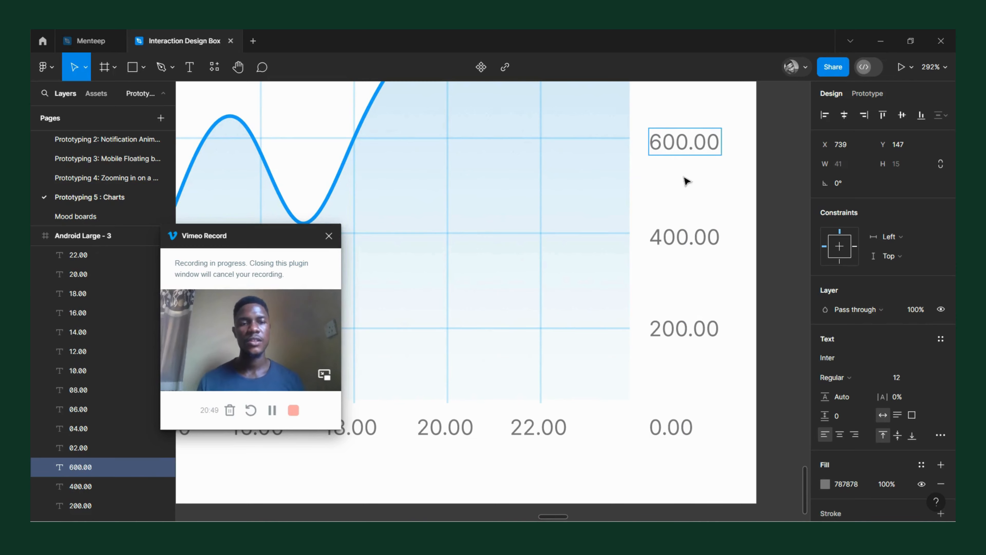
Step: Duplicate the 600.00 label straight up to the next grid line at Y 91 and change its text to 800.00
{"action": "left_click_drag", "start_coordinate": [687, 151], "coordinate": [691, 214], "text": "alt"}
{"action": "double_click", "coordinate": [665, 202]}
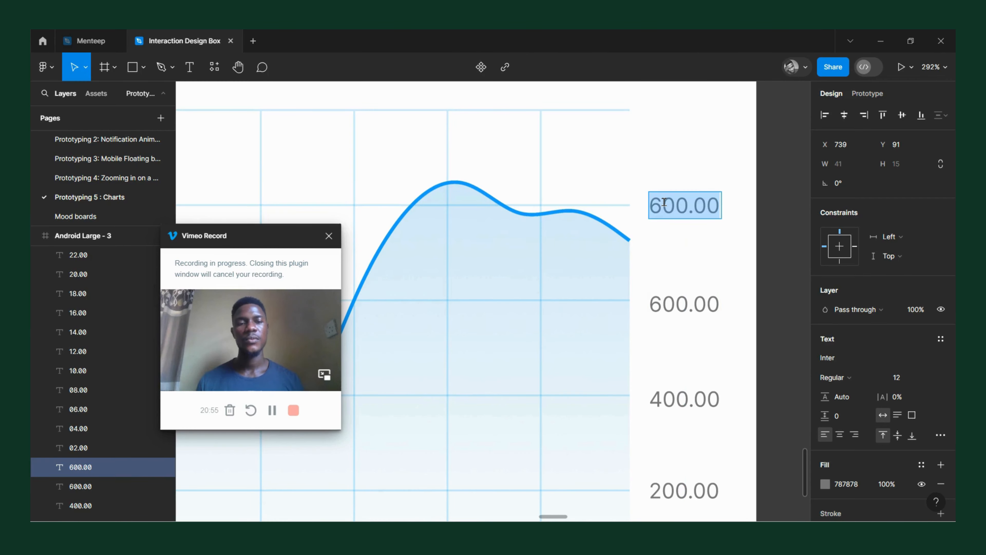
{"action": "left_click", "coordinate": [665, 202]}
{"action": "key", "text": "BackSpace"}
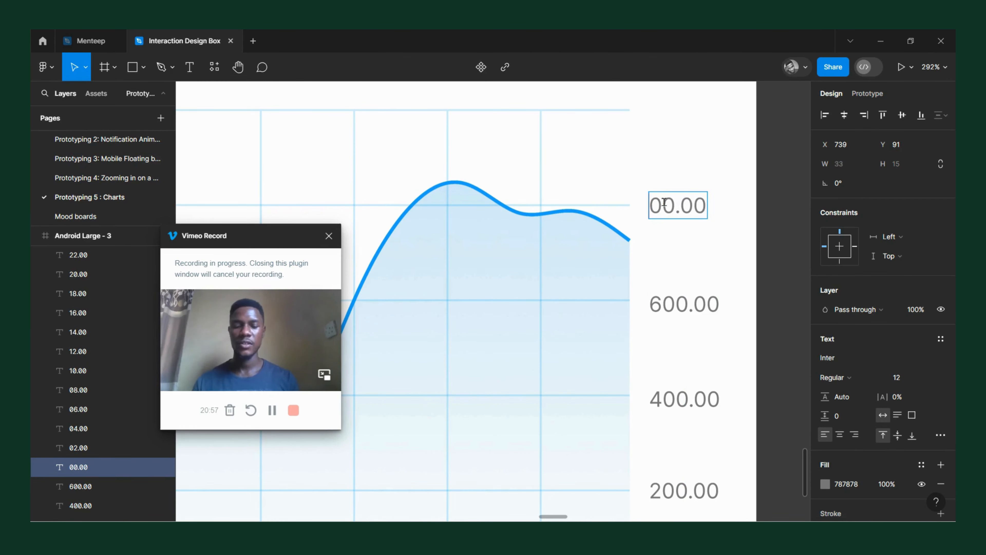
{"action": "type", "text": "8"}
{"action": "key", "text": "Escape"}
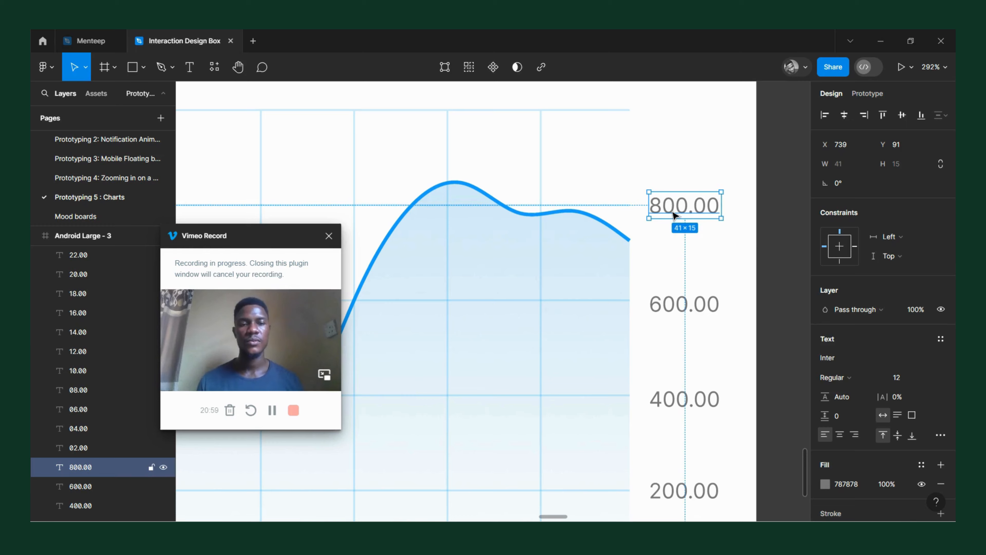
Step: Duplicate the 800.00 label straight up to the topmost grid line at Y 37 and change its text to 1000.00
{"action": "left_click_drag", "start_coordinate": [673, 215], "coordinate": [671, 113], "text": "alt"}
{"action": "double_click", "coordinate": [665, 110]}
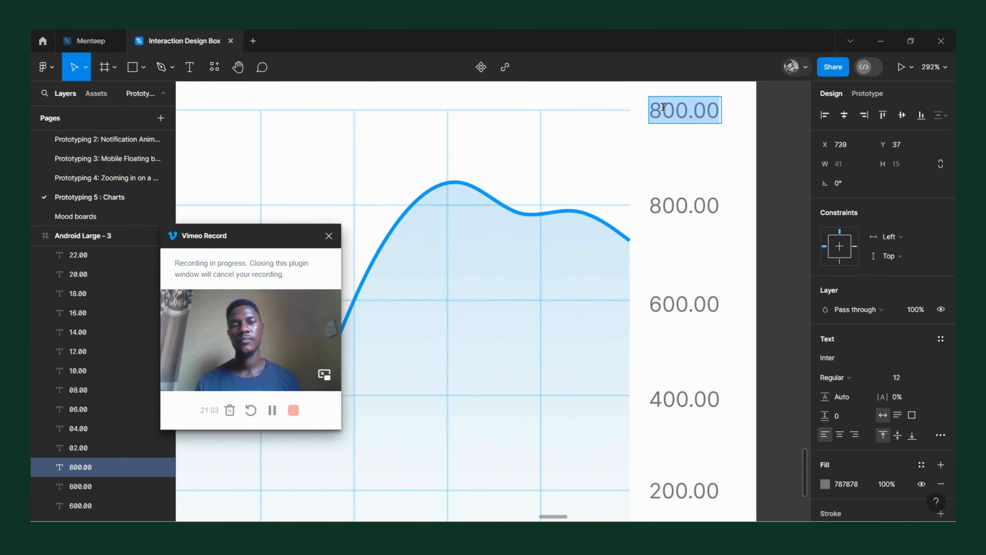
{"action": "left_click", "coordinate": [663, 107]}
{"action": "key", "text": "BackSpace"}
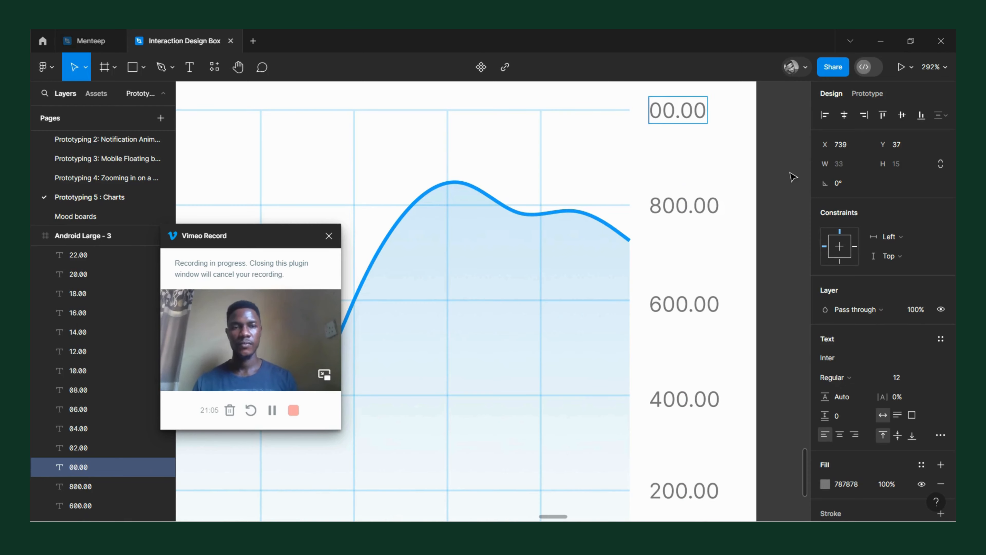
{"action": "type", "text": "10"}
{"action": "key", "text": "Escape"}
{"action": "key", "text": "shift+1"}
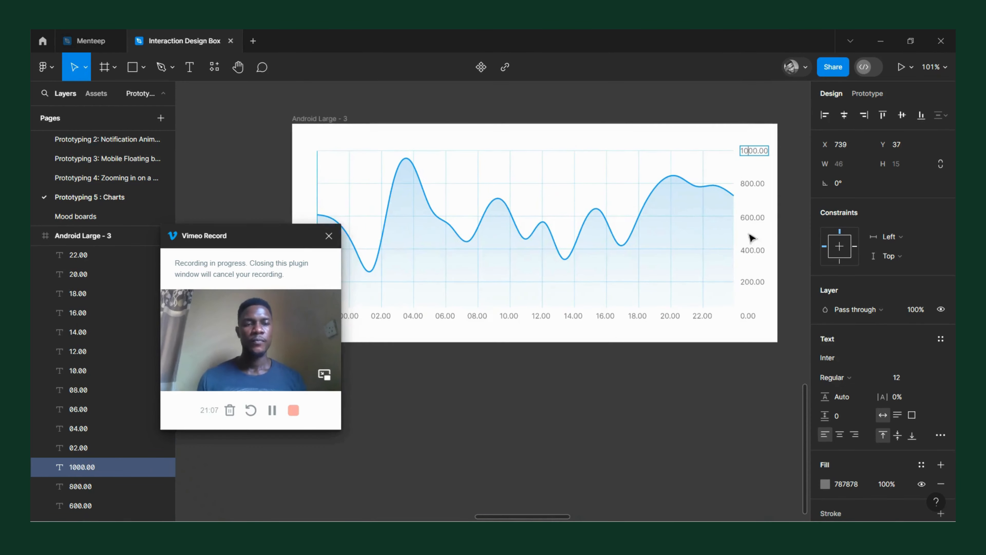
{"action": "left_click", "coordinate": [655, 396]}
Step: Shorten the chart's leftmost vertical line from its lower end to a length of 276
{"action": "scroll", "coordinate": [585, 397], "scroll_direction": "up", "scroll_amount": 3}
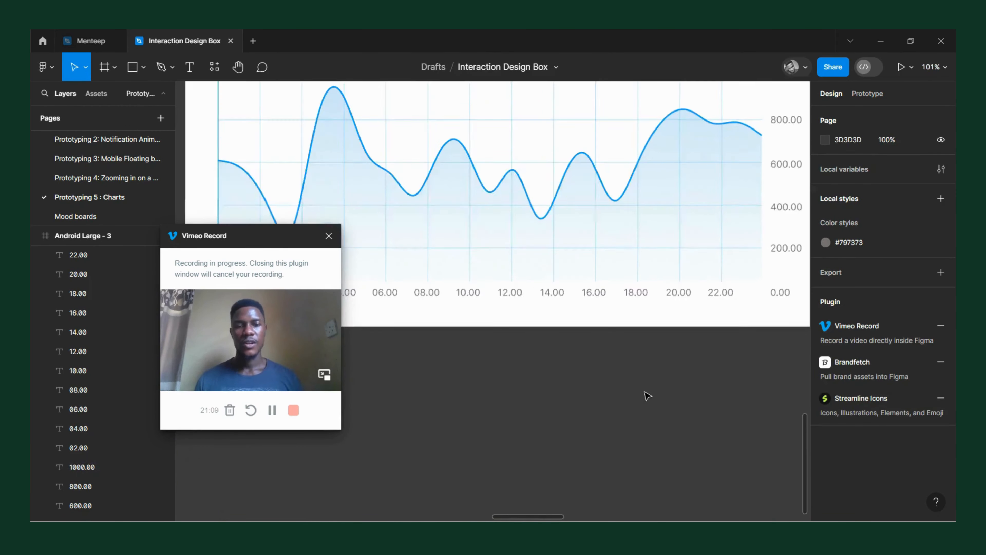
{"action": "scroll", "coordinate": [608, 386], "scroll_direction": "down", "scroll_amount": 5}
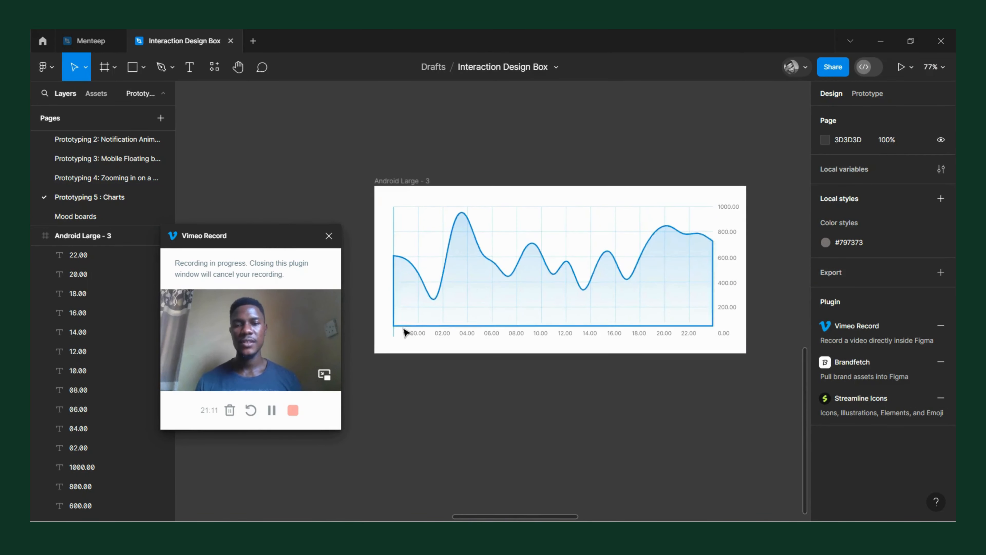
{"action": "scroll", "coordinate": [403, 331], "scroll_direction": "up", "scroll_amount": 4}
{"action": "left_click", "coordinate": [385, 346]}
{"action": "scroll", "coordinate": [384, 348], "scroll_direction": "up", "scroll_amount": 6}
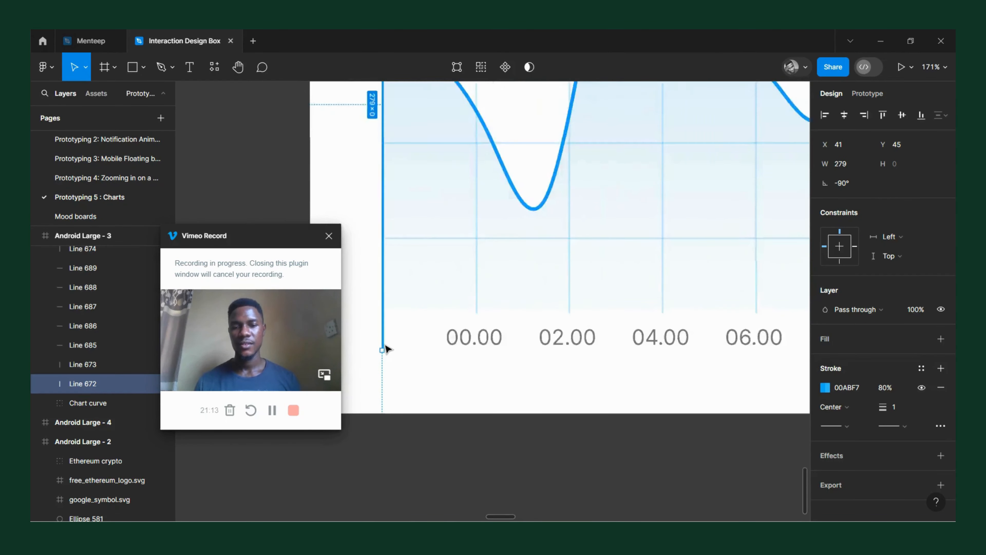
{"action": "left_click_drag", "start_coordinate": [380, 355], "coordinate": [381, 345]}
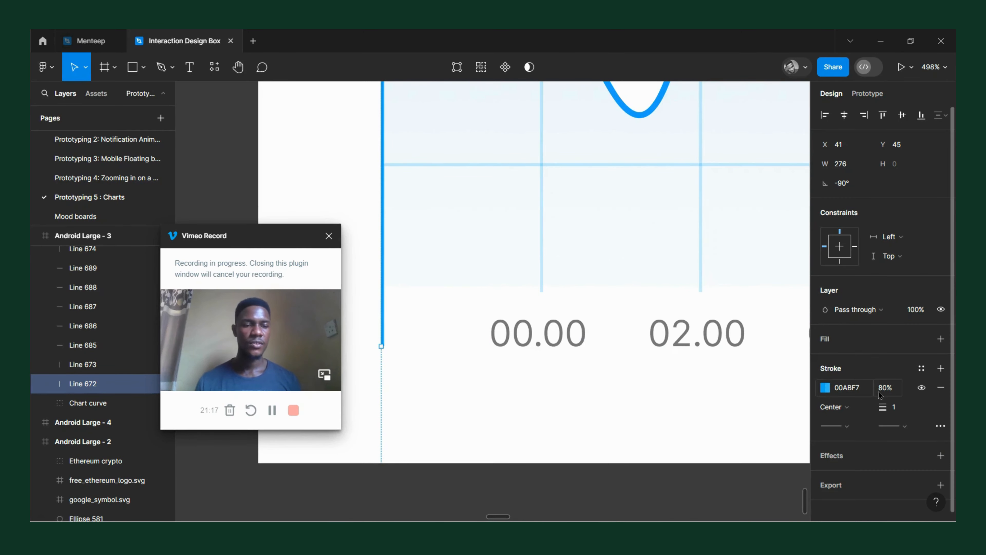
Step: Set the stroke opacity of the chart's leftmost vertical line to 50%
{"action": "left_click", "coordinate": [881, 391]}
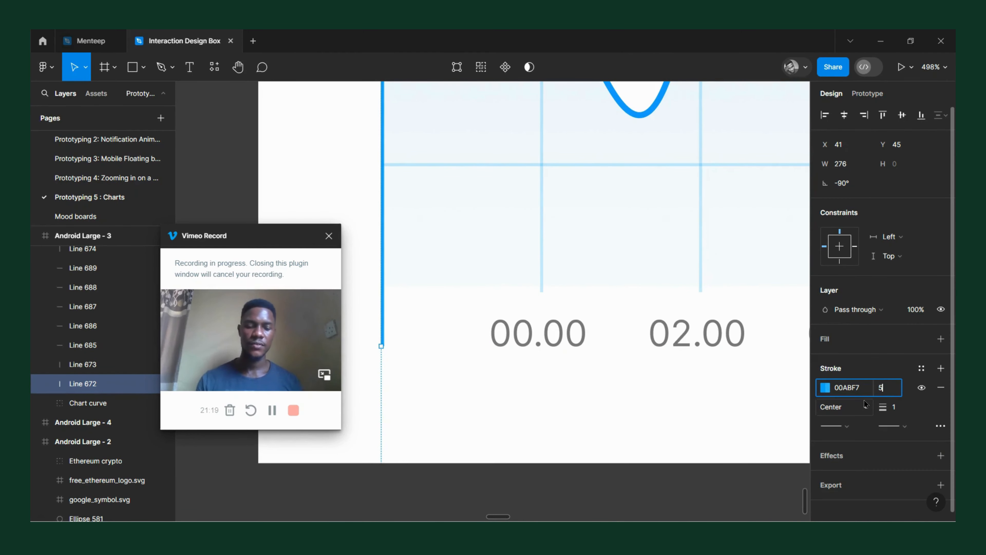
{"action": "left_click", "coordinate": [533, 387]}
{"action": "scroll", "coordinate": [437, 299], "scroll_direction": "down", "scroll_amount": 10}
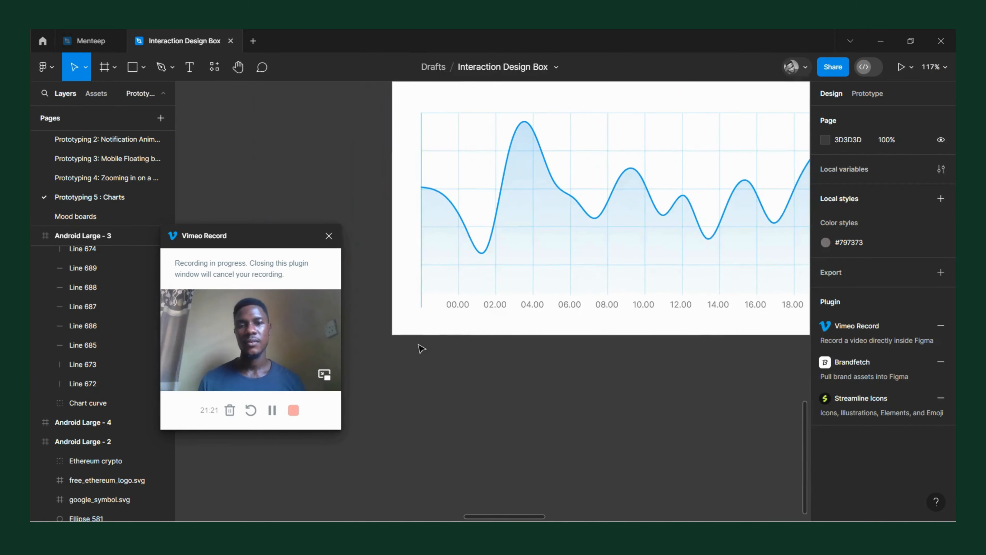
{"action": "scroll", "coordinate": [410, 335], "scroll_direction": "down", "scroll_amount": 4}
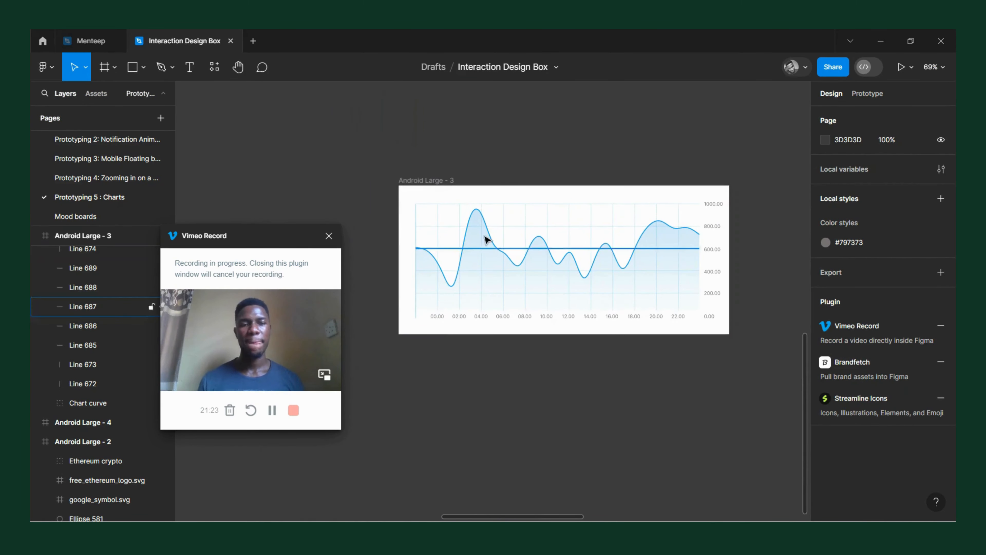
Step: Move the whole chart, including its curve, grid lines and labels, slightly down within the Android Large - 3 frame
{"action": "left_click_drag", "start_coordinate": [394, 198], "coordinate": [737, 333]}
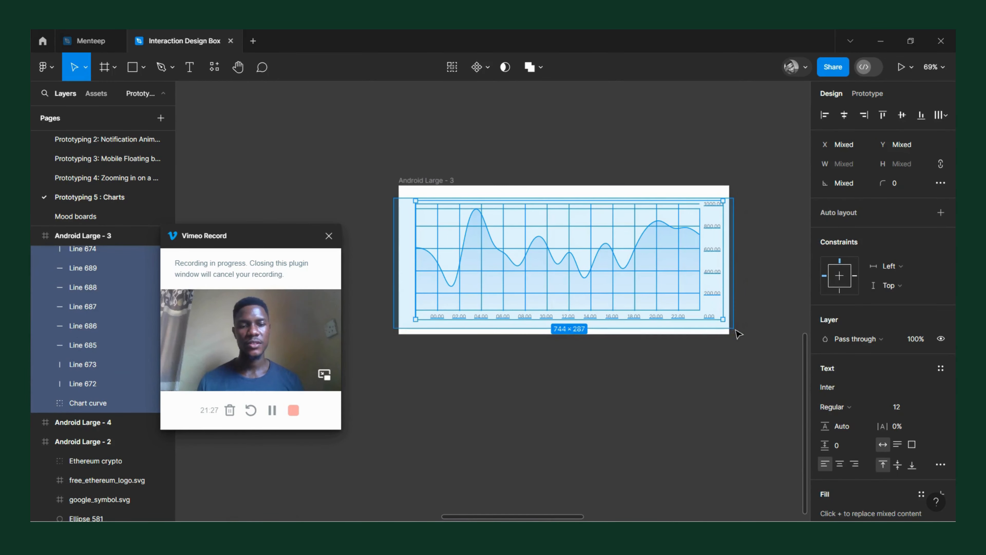
{"action": "left_click_drag", "start_coordinate": [638, 282], "coordinate": [637, 281]}
{"action": "scroll", "coordinate": [440, 254], "scroll_direction": "up", "scroll_amount": 5}
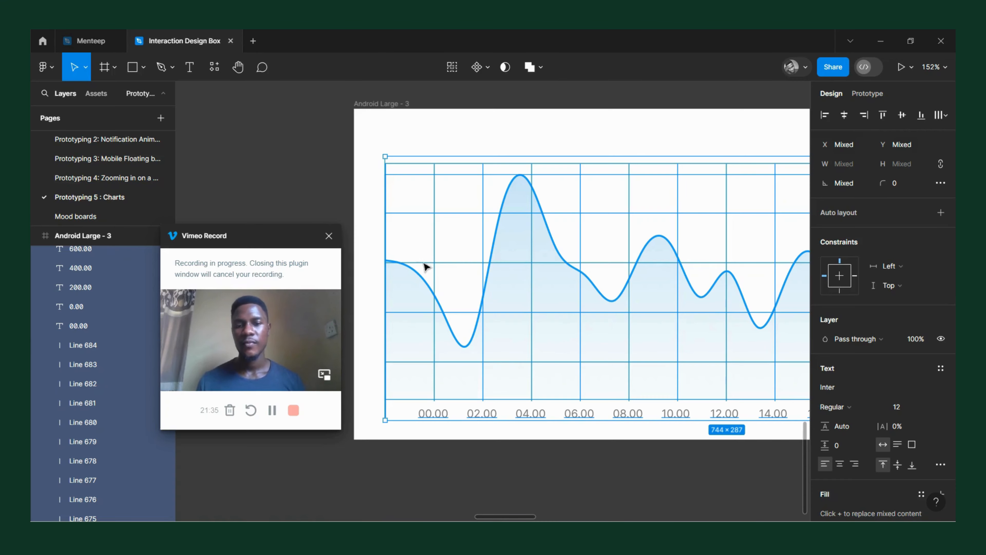
{"action": "scroll", "coordinate": [430, 293], "scroll_direction": "down", "scroll_amount": 6}
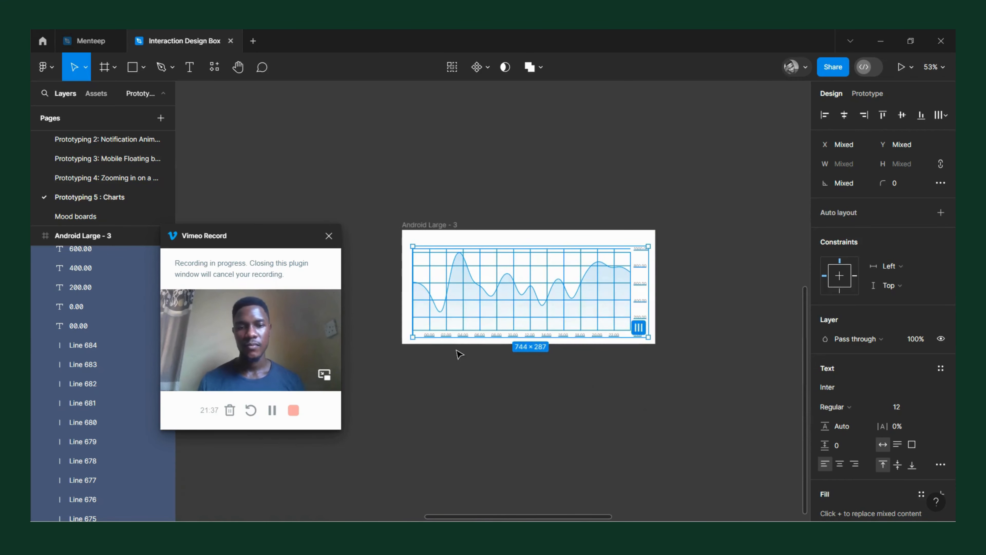
{"action": "left_click", "coordinate": [456, 355]}
Step: Group all horizontal and vertical grid lines of the chart, leaving out the Chart curve group and the text labels
{"action": "scroll", "coordinate": [446, 312], "scroll_direction": "up", "scroll_amount": 5}
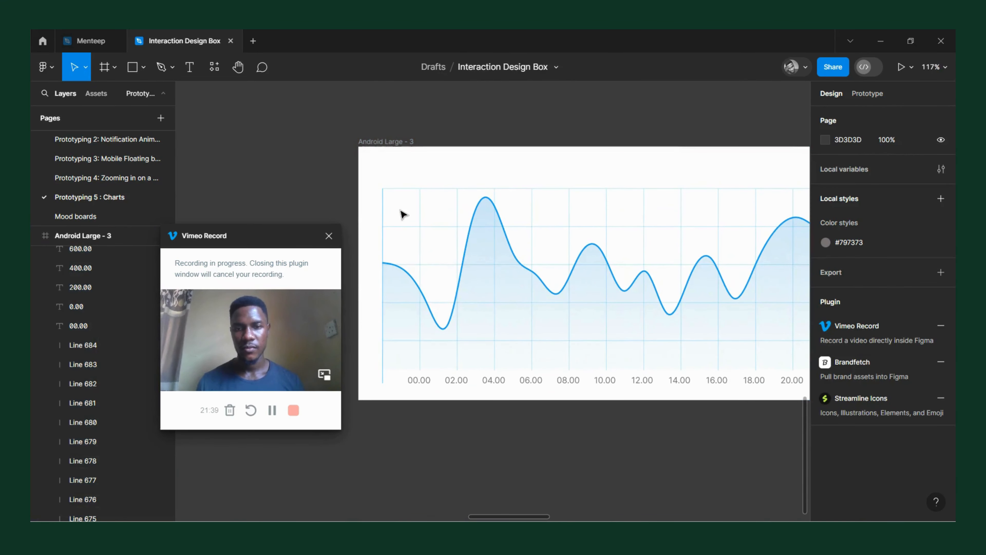
{"action": "mouse_move", "coordinate": [396, 202]}
{"action": "left_mouse_down"}
{"action": "mouse_move", "coordinate": [460, 241]}
{"action": "mouse_move", "coordinate": [513, 225]}
{"action": "mouse_move", "coordinate": [689, 280]}
{"action": "mouse_move", "coordinate": [744, 331]}
{"action": "mouse_move", "coordinate": [800, 319]}
{"action": "mouse_move", "coordinate": [658, 326]}
{"action": "mouse_move", "coordinate": [622, 349]}
{"action": "left_mouse_up"}
{"action": "scroll", "coordinate": [617, 364], "scroll_direction": "down", "scroll_amount": 3}
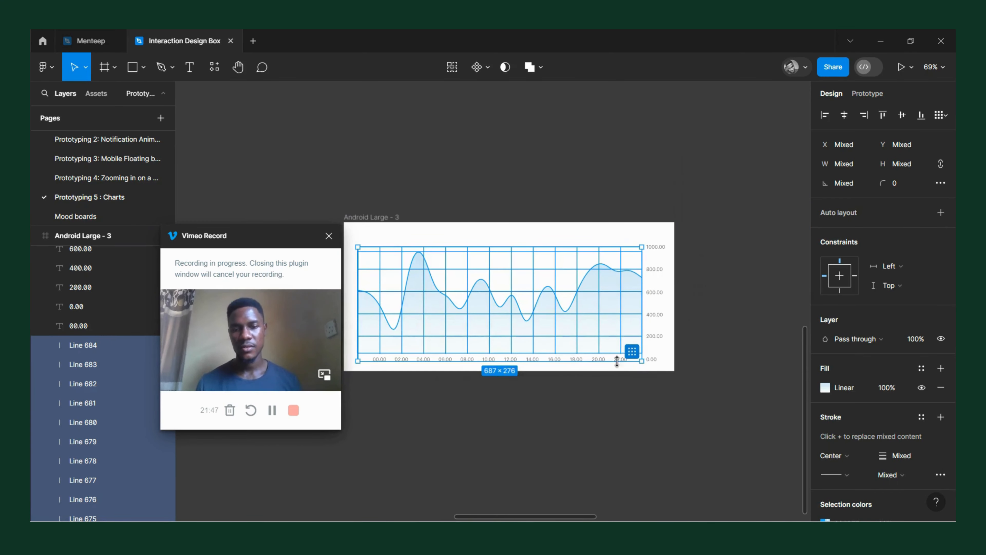
{"action": "scroll", "coordinate": [67, 425], "scroll_direction": "down", "scroll_amount": 5}
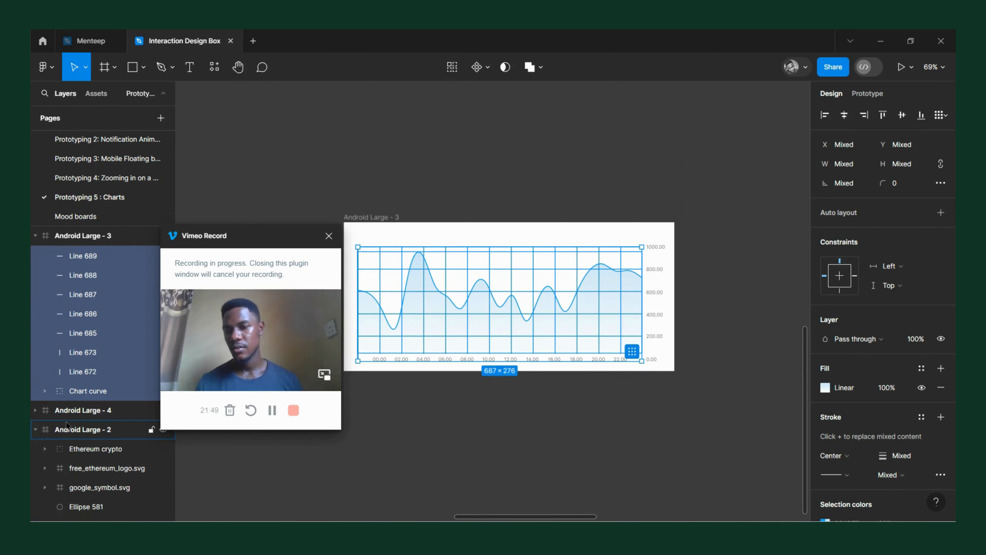
{"action": "left_click", "coordinate": [82, 392]}
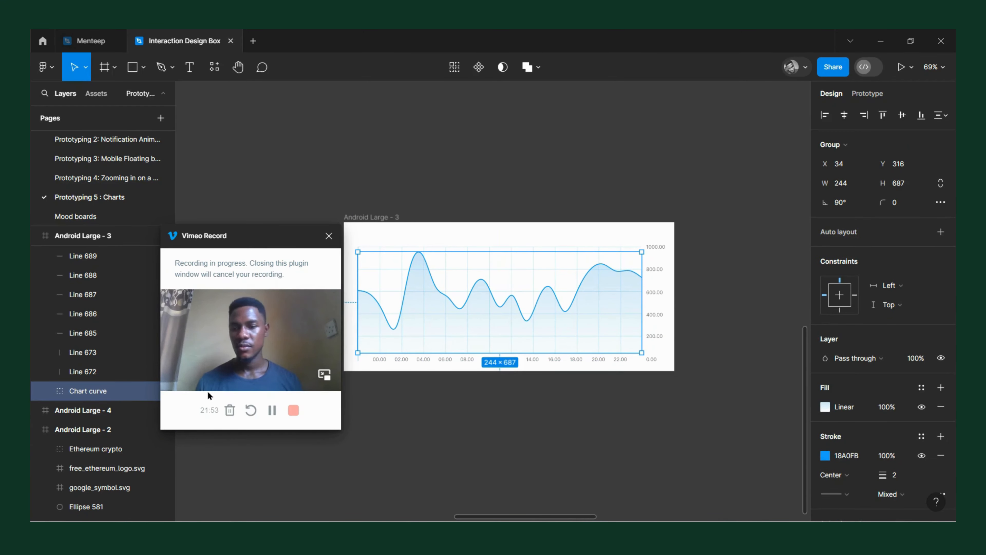
{"action": "key", "text": "ctrl+a"}
{"action": "scroll", "coordinate": [150, 427], "scroll_direction": "down", "scroll_amount": 5}
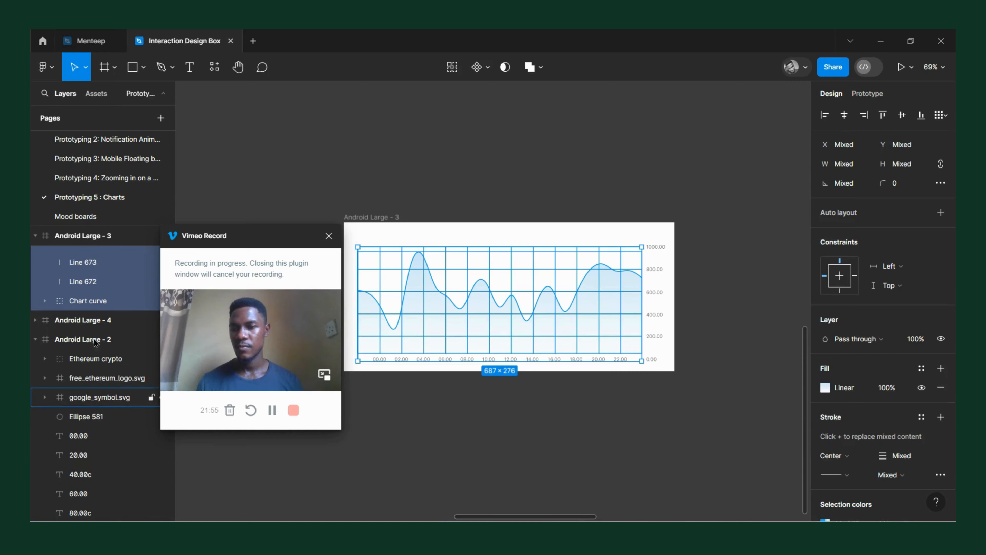
{"action": "left_click", "coordinate": [97, 302], "text": "shift"}
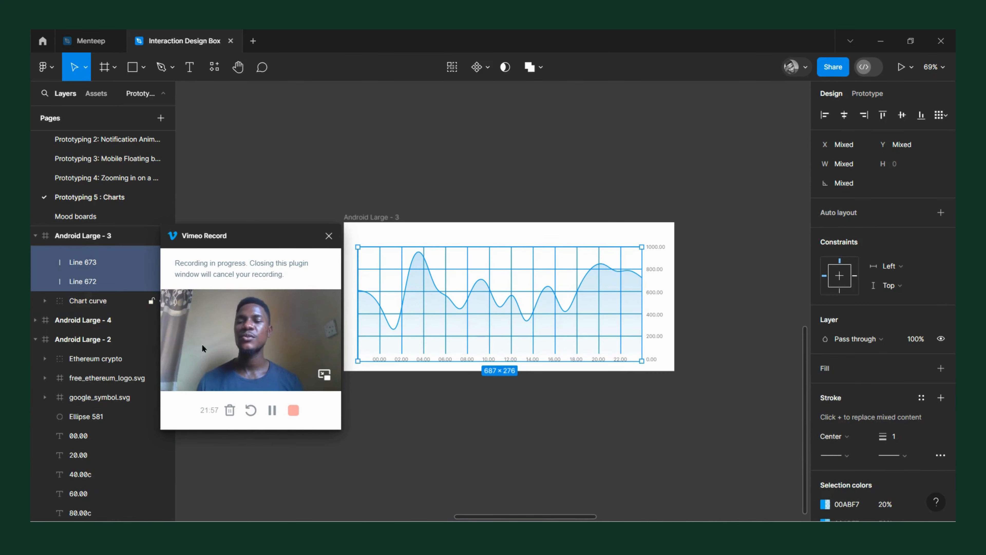
{"action": "scroll", "coordinate": [85, 330], "scroll_direction": "up", "scroll_amount": 3}
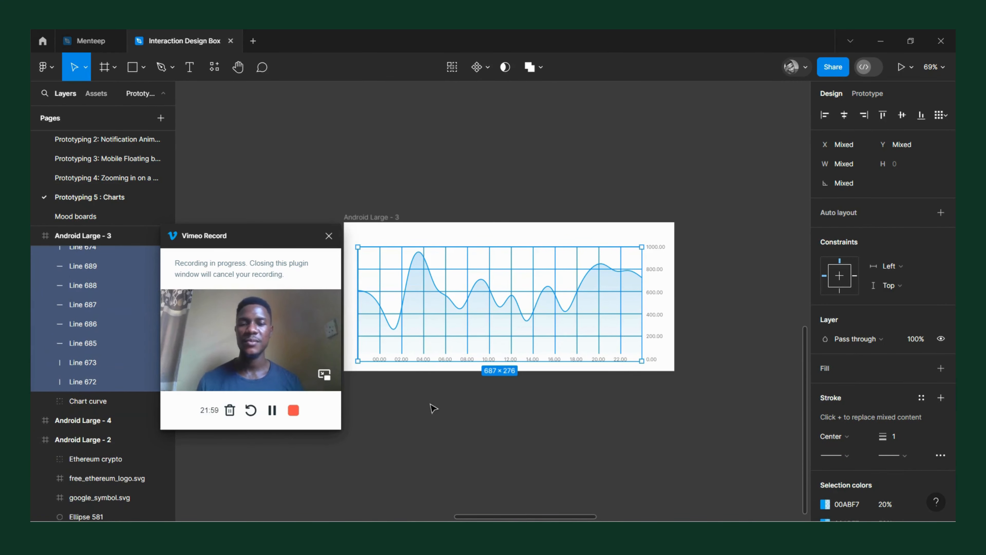
{"action": "scroll", "coordinate": [510, 348], "scroll_direction": "up", "scroll_amount": 3}
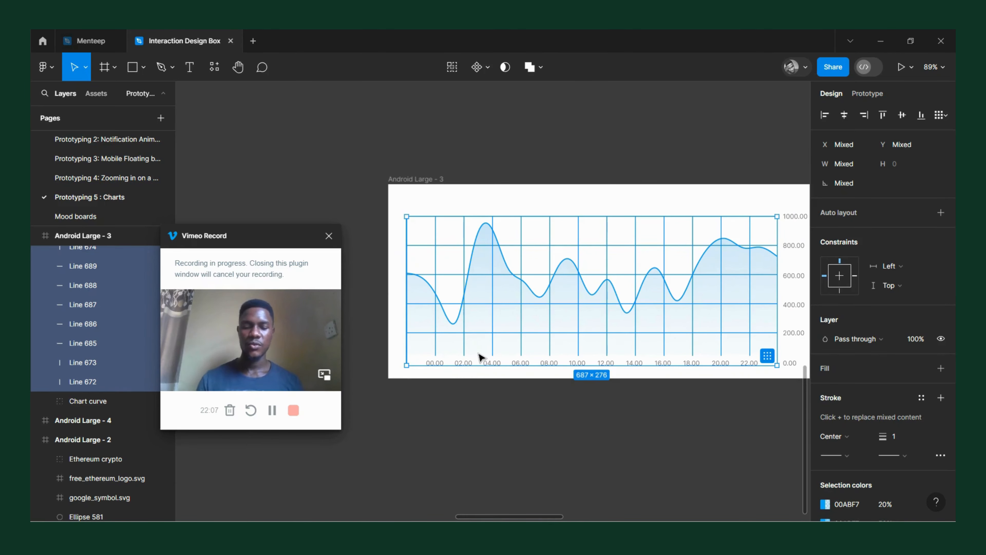
{"action": "key", "text": "ctrl+g"}
Step: Rename the group of grid lines as Chart Net
{"action": "double_click", "coordinate": [111, 254]}
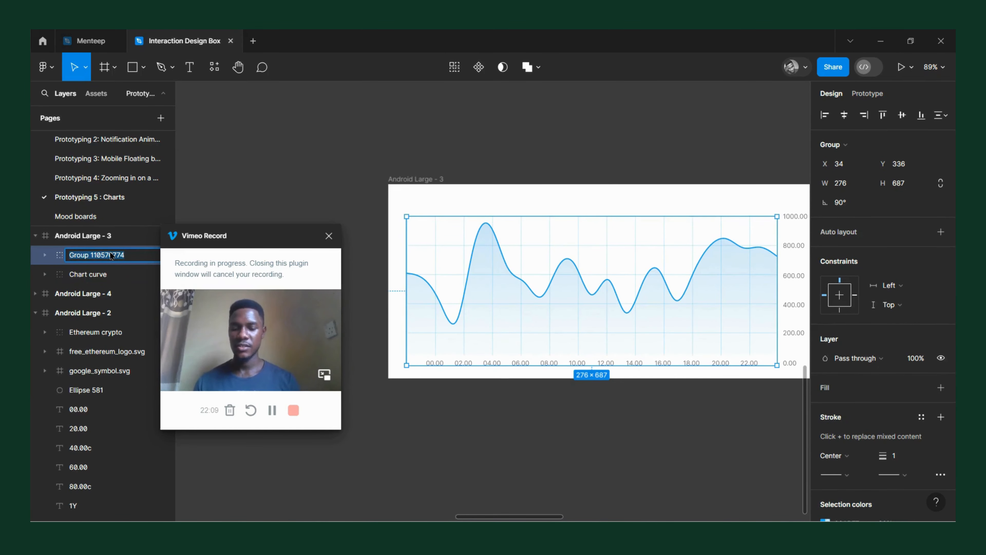
{"action": "type", "text": "Chart Net"}
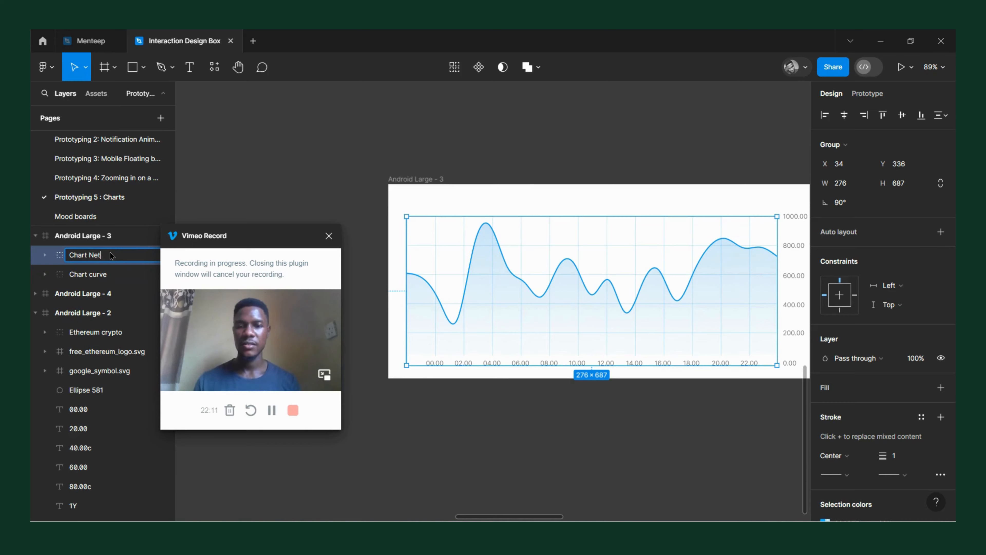
{"action": "left_click", "coordinate": [235, 171]}
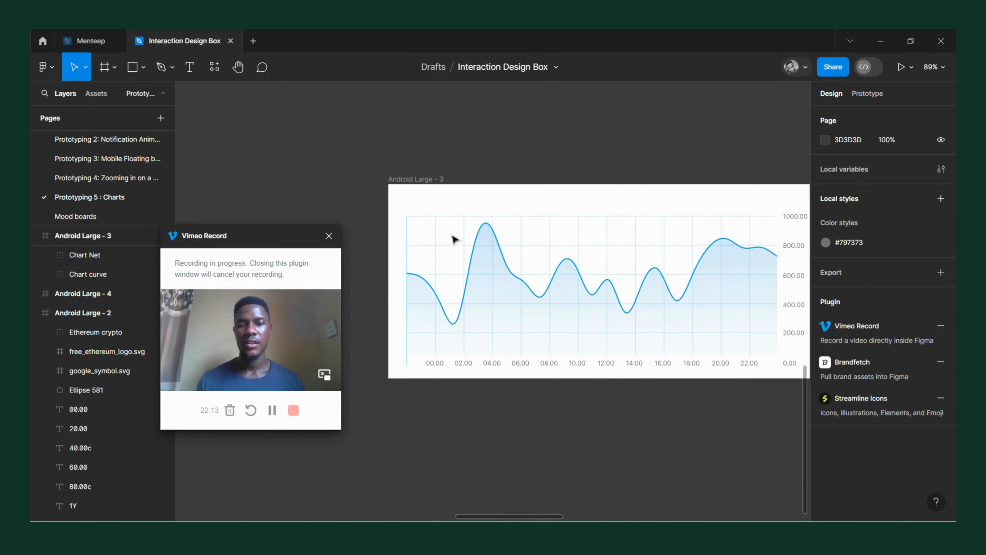
Step: Copy the Ethereum crypto group from the Android Large - 2 frame into the Android Large - 3 frame, above the chart
{"action": "scroll", "coordinate": [451, 308], "scroll_direction": "down", "scroll_amount": 3}
{"action": "scroll", "coordinate": [489, 341], "scroll_direction": "up", "scroll_amount": 3}
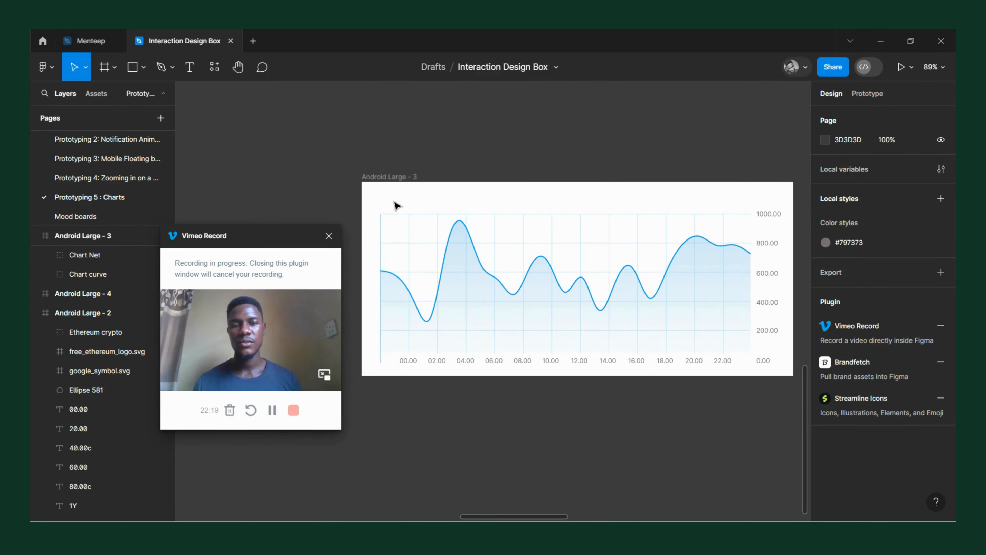
{"action": "scroll", "coordinate": [397, 206], "scroll_direction": "down", "scroll_amount": 10}
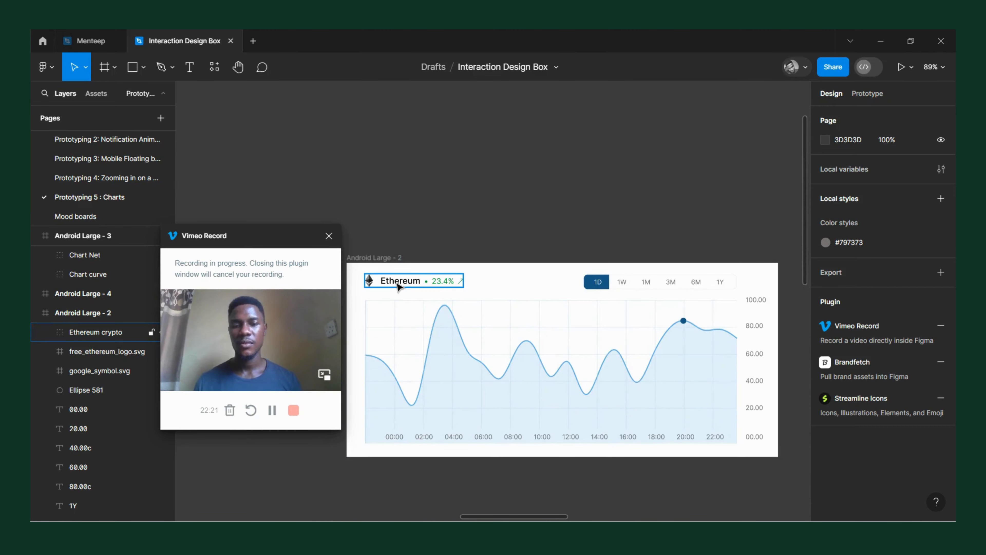
{"action": "left_click", "coordinate": [398, 286]}
{"action": "scroll", "coordinate": [397, 286], "scroll_direction": "down", "scroll_amount": 5}
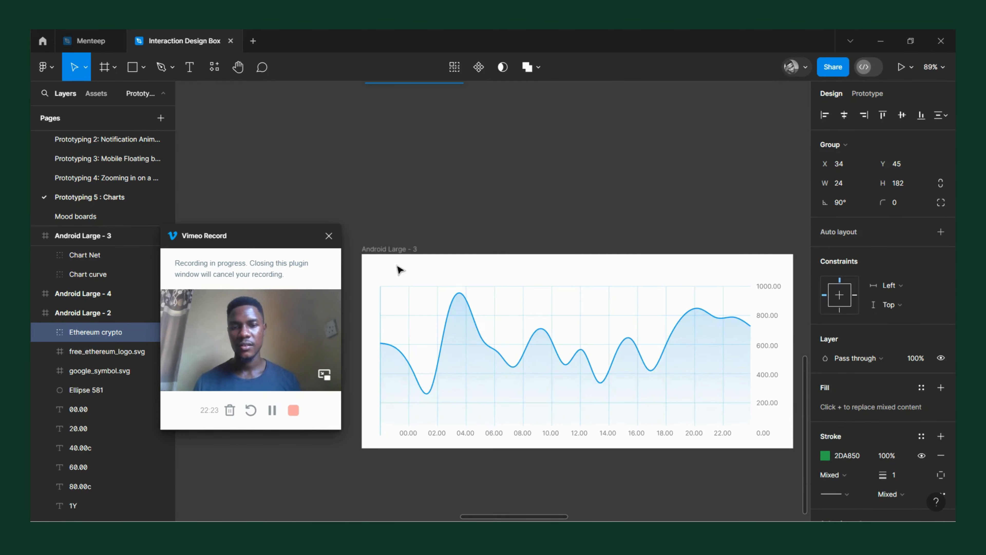
{"action": "left_click", "coordinate": [393, 249]}
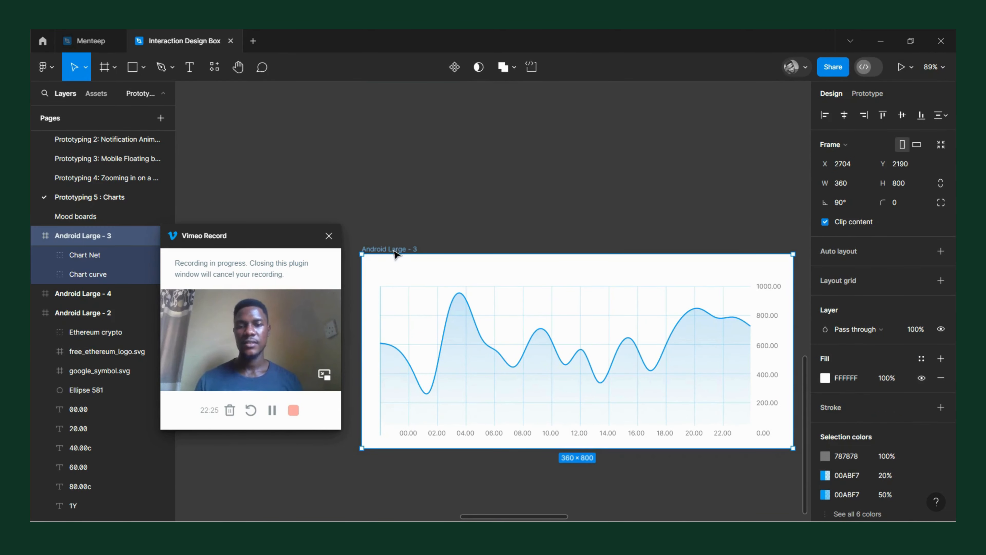
{"action": "key", "text": "ctrl+v"}
{"action": "scroll", "coordinate": [463, 281], "scroll_direction": "up", "scroll_amount": 5}
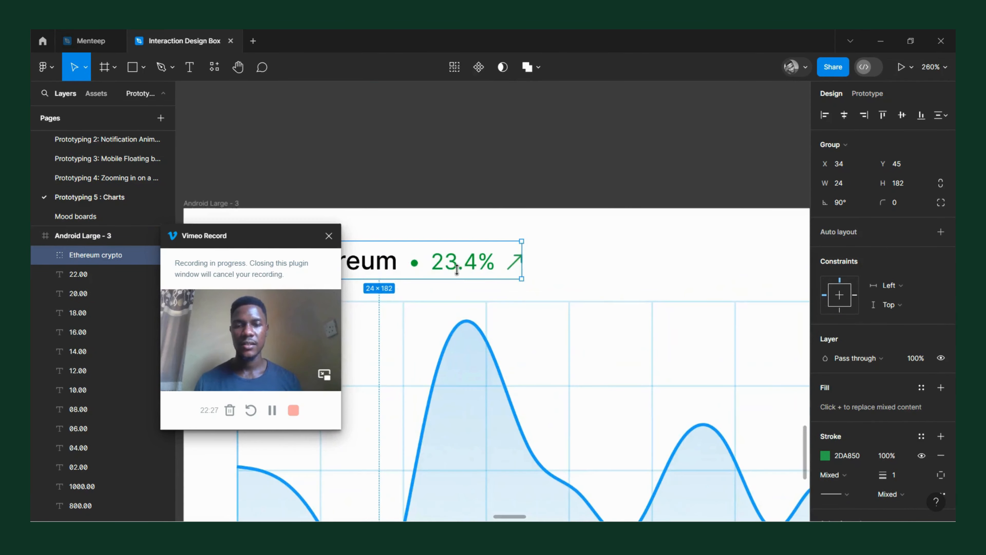
Step: Draw a rectangle about 188 × 26 at X 533, Y 19 above the right part of the chart
{"action": "scroll", "coordinate": [465, 268], "scroll_direction": "down", "scroll_amount": 3}
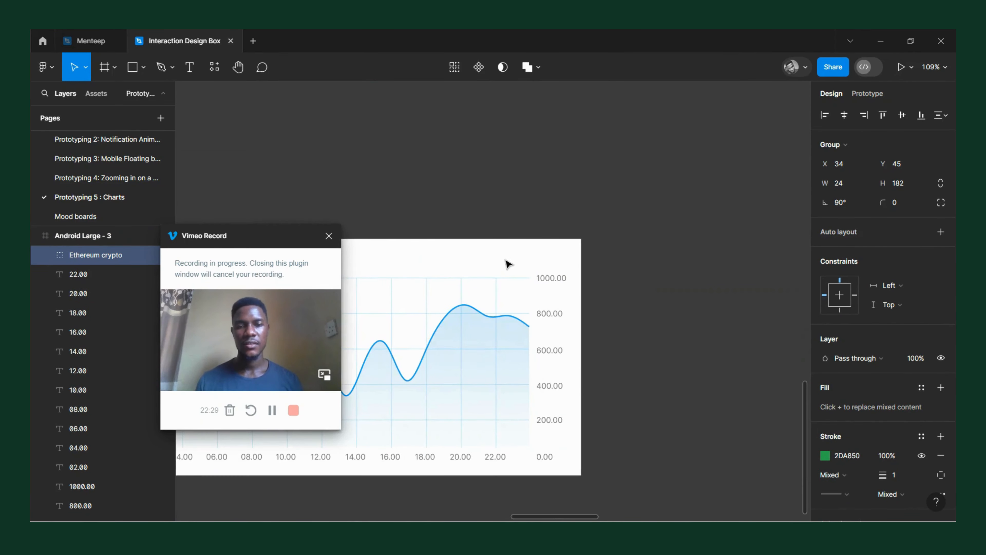
{"action": "scroll", "coordinate": [508, 265], "scroll_direction": "left", "scroll_amount": 3}
{"action": "key", "text": "r"}
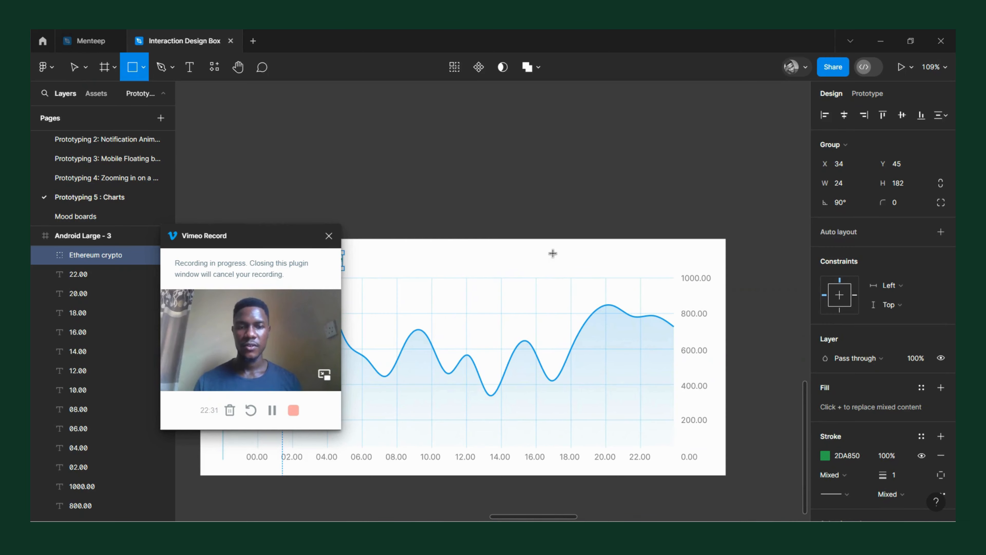
{"action": "left_click_drag", "start_coordinate": [550, 251], "coordinate": [674, 268]}
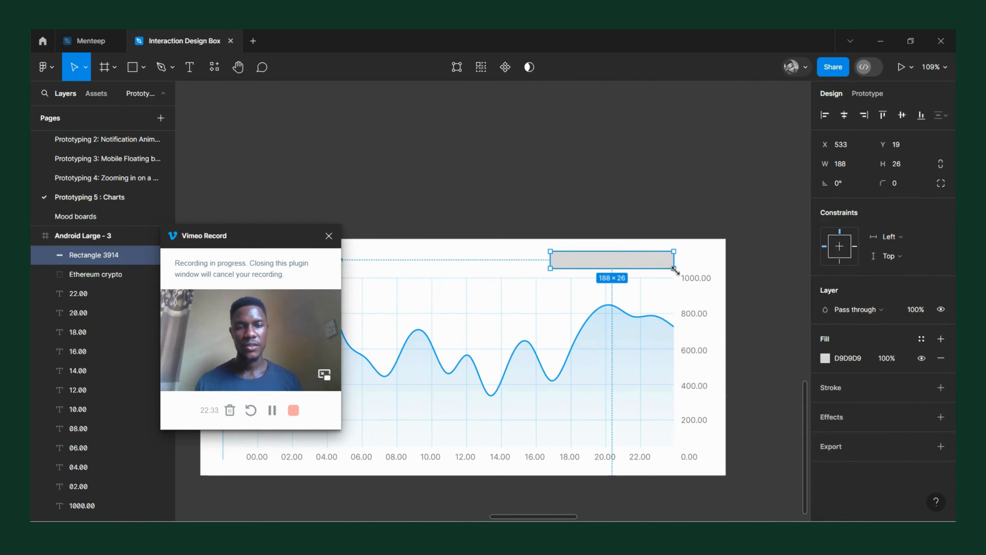
Step: Swap the time-range rectangle's fill for a 1 px inside stroke and round its corners to 4
{"action": "key", "text": "shift+x"}
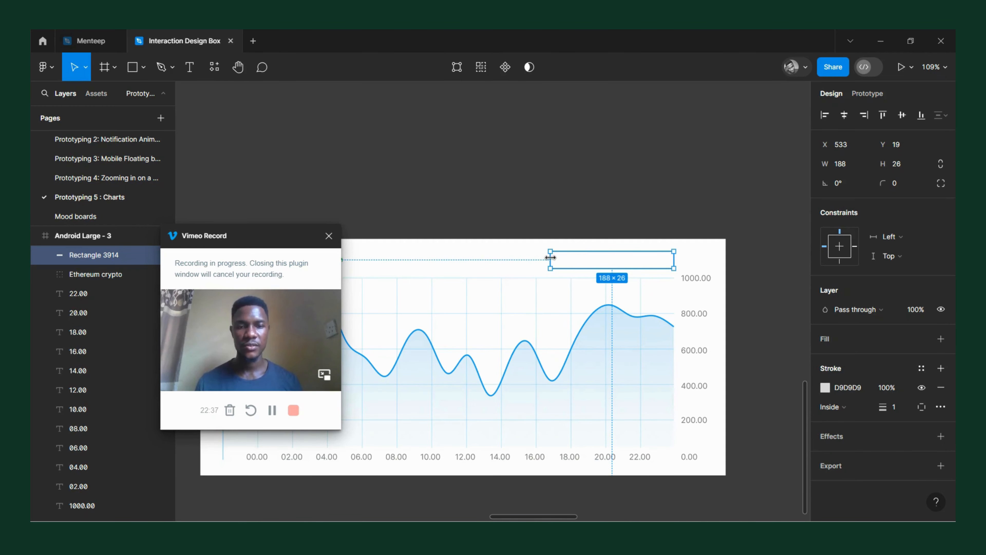
{"action": "scroll", "coordinate": [551, 258], "scroll_direction": "up", "scroll_amount": 5}
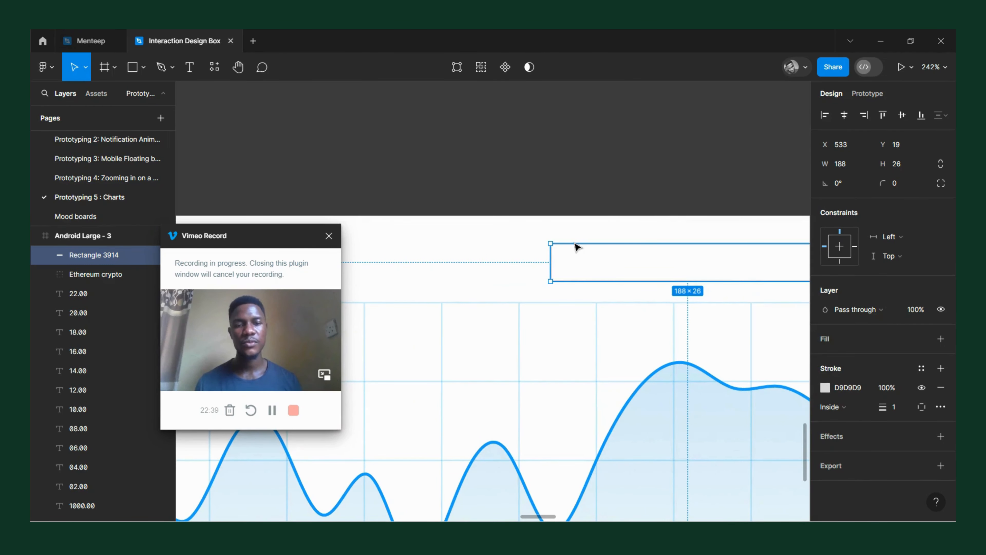
{"action": "left_click_drag", "start_coordinate": [881, 183], "coordinate": [935, 204]}
{"action": "key", "text": "shift+1"}
{"action": "scroll", "coordinate": [557, 320], "scroll_direction": "left", "scroll_amount": 2}
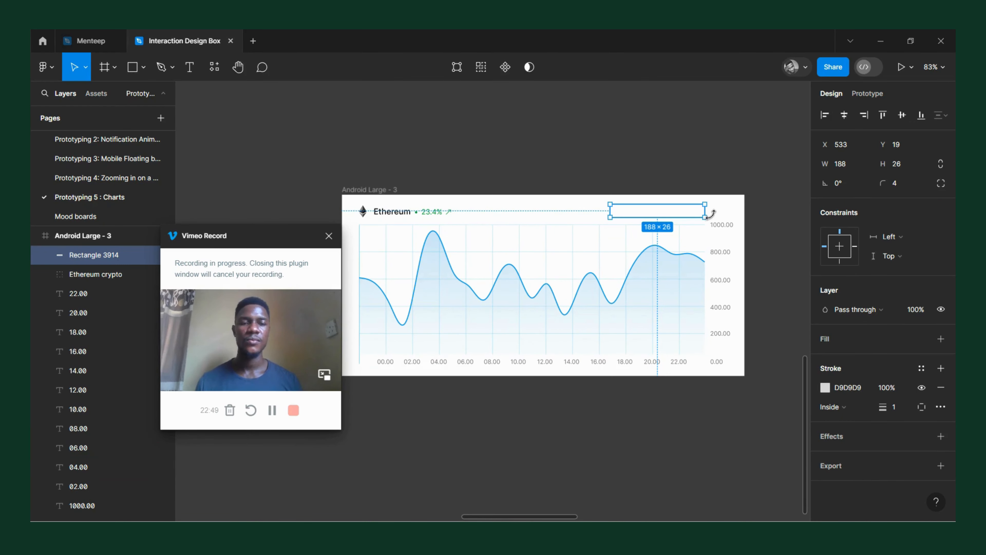
Step: Widen the time-range rectangle to 245 and set its stroke colour to E0E0E0
{"action": "left_click_drag", "start_coordinate": [706, 213], "coordinate": [735, 210]}
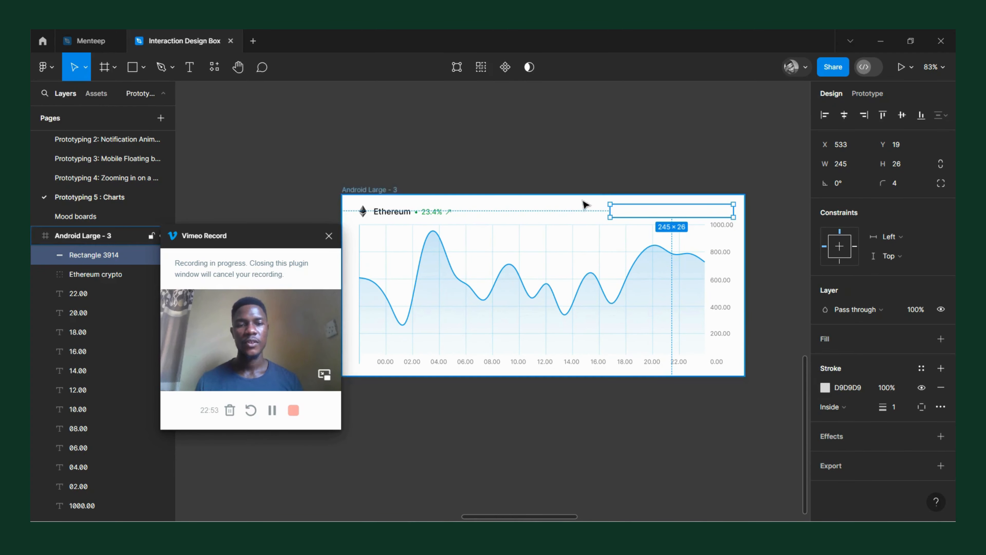
{"action": "scroll", "coordinate": [639, 209], "scroll_direction": "up", "scroll_amount": 5, "text": "ctrl"}
{"action": "scroll", "coordinate": [522, 233], "scroll_direction": "down", "scroll_amount": 3, "text": "ctrl"}
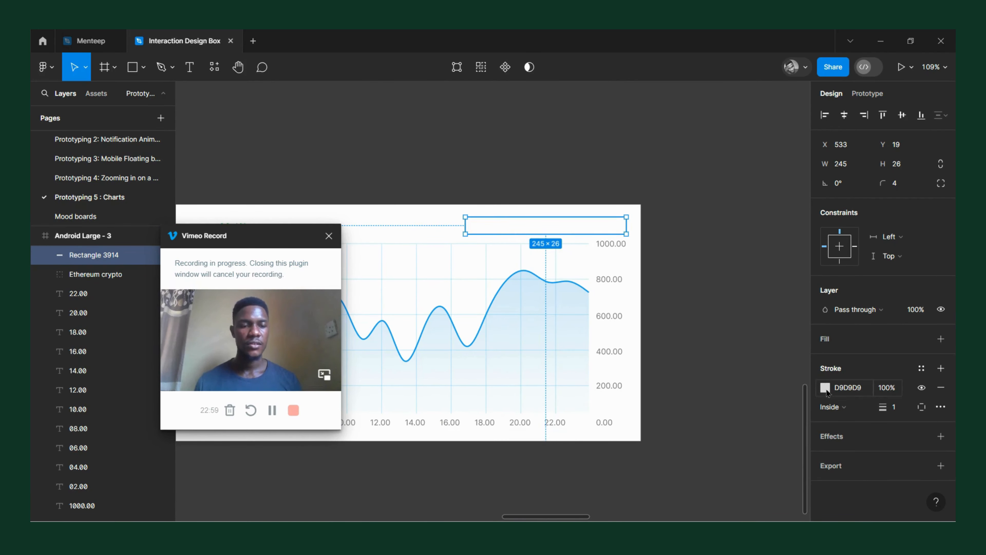
{"action": "left_click", "coordinate": [826, 388]}
{"action": "mouse_move", "coordinate": [702, 271]}
{"action": "left_mouse_down"}
{"action": "mouse_move", "coordinate": [684, 228]}
{"action": "mouse_move", "coordinate": [648, 225]}
{"action": "mouse_move", "coordinate": [654, 248]}
{"action": "left_mouse_up"}
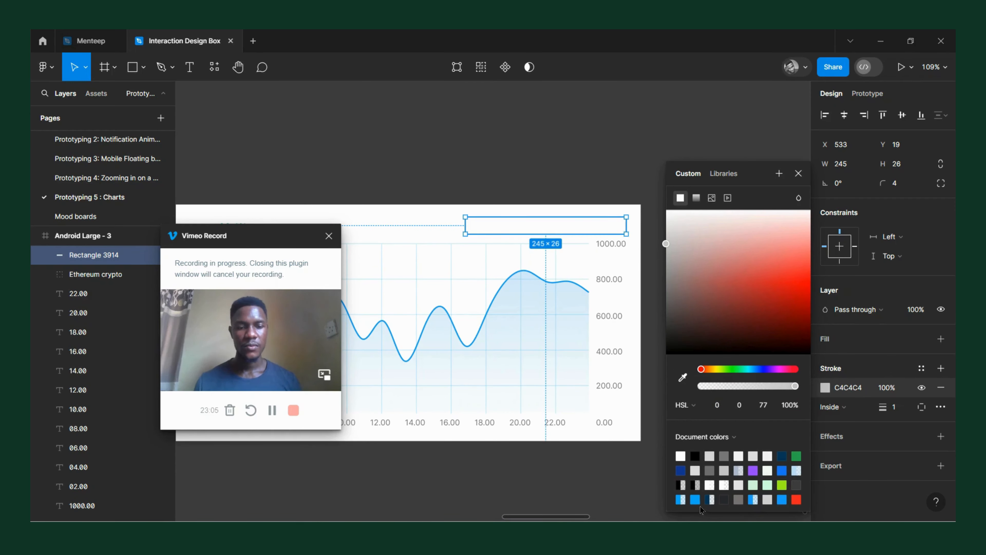
{"action": "left_click", "coordinate": [695, 499]}
{"action": "mouse_move", "coordinate": [682, 229]}
{"action": "left_mouse_down"}
{"action": "mouse_move", "coordinate": [685, 212]}
{"action": "mouse_move", "coordinate": [692, 237]}
{"action": "mouse_move", "coordinate": [676, 258]}
{"action": "mouse_move", "coordinate": [661, 233]}
{"action": "left_mouse_up"}
{"action": "left_click", "coordinate": [634, 148]}
Step: Add a 12 px Inter Regular text label reading 1D near the left end of the time-range bar
{"action": "scroll", "coordinate": [466, 193], "scroll_direction": "up", "scroll_amount": 5}
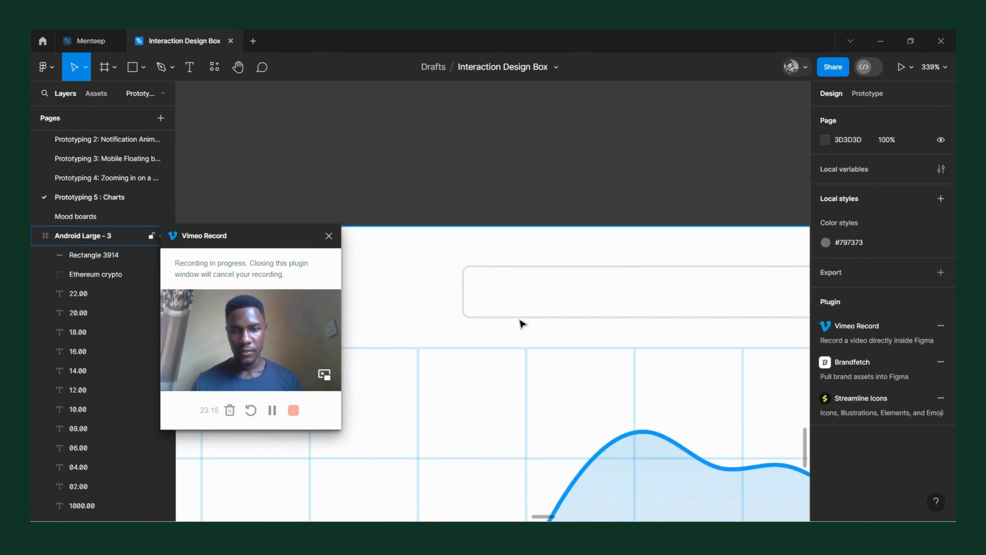
{"action": "scroll", "coordinate": [522, 323], "scroll_direction": "up", "scroll_amount": 1}
{"action": "key", "text": "t"}
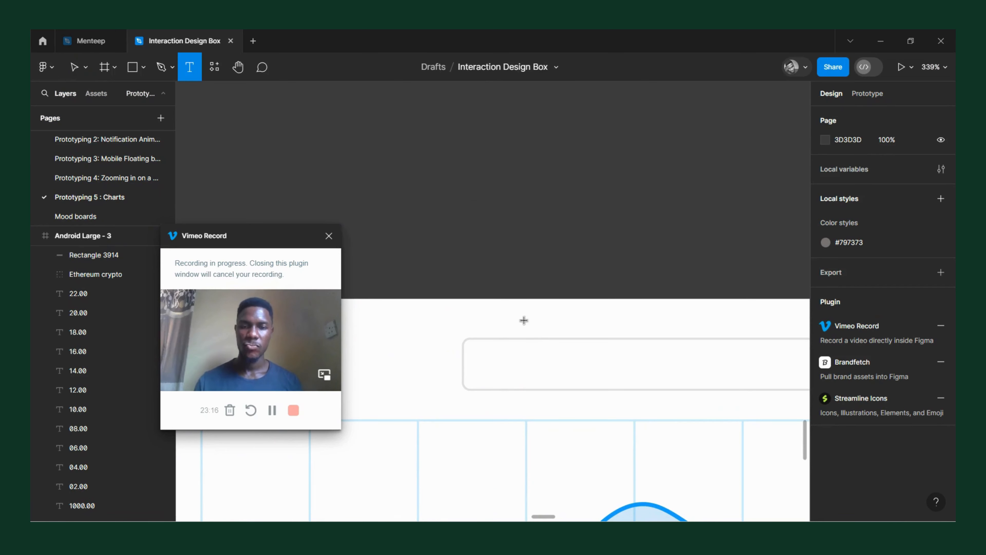
{"action": "left_click", "coordinate": [498, 360]}
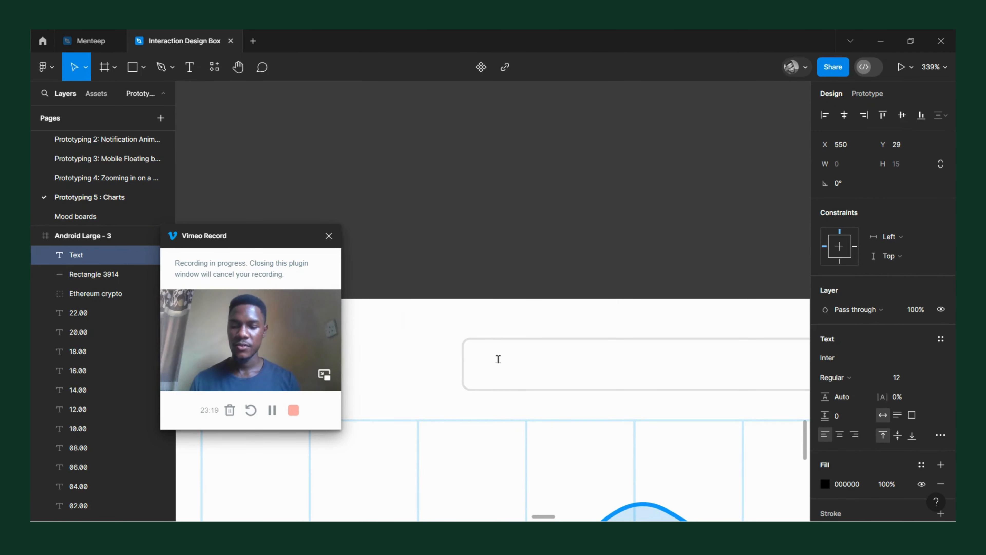
{"action": "type", "text": "1D"}
{"action": "key", "text": "Escape"}
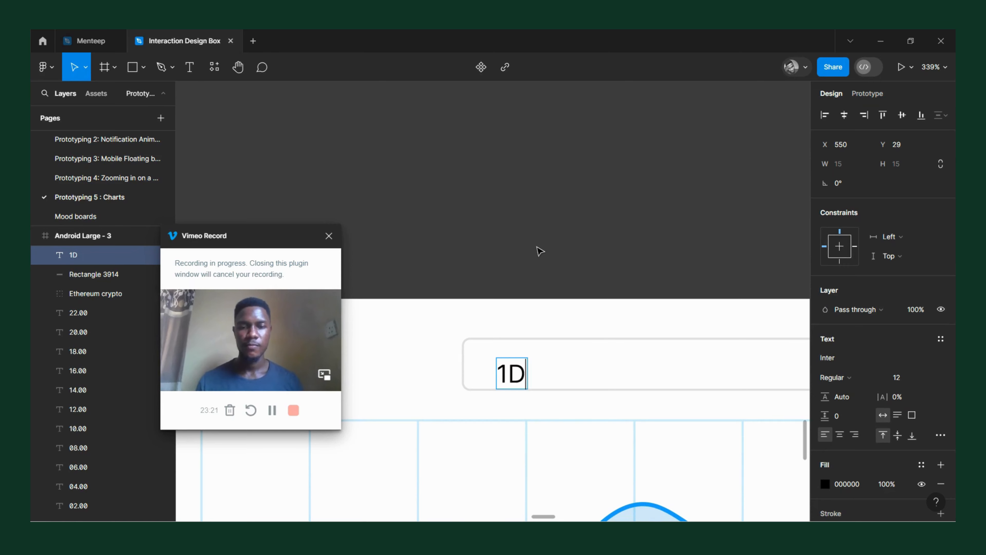
Step: Position the 1D label in the bar and duplicate it at X 590, Y 24, changing the copy to 1W
{"action": "left_click_drag", "start_coordinate": [506, 381], "coordinate": [585, 377]}
{"action": "double_click", "coordinate": [590, 370]}
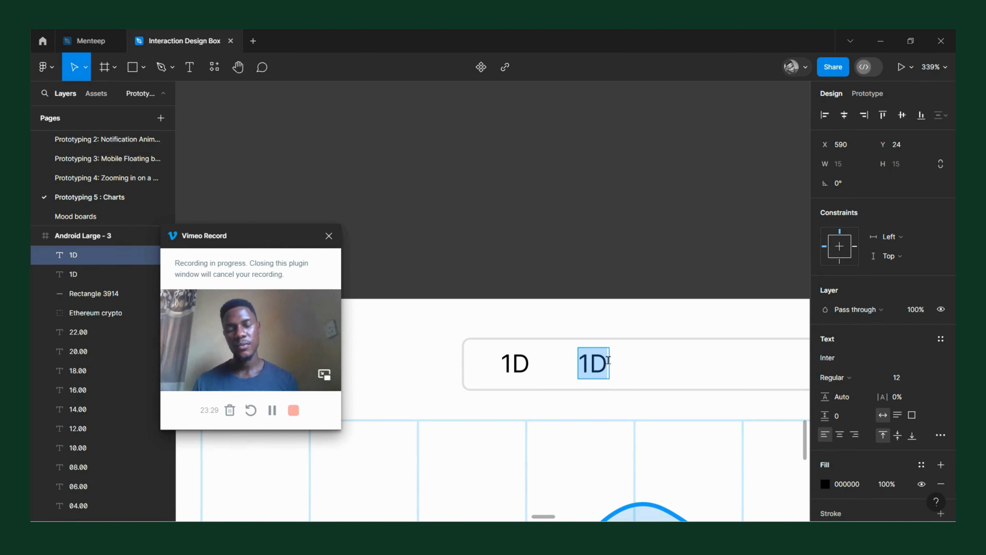
{"action": "type", "text": "!w"}
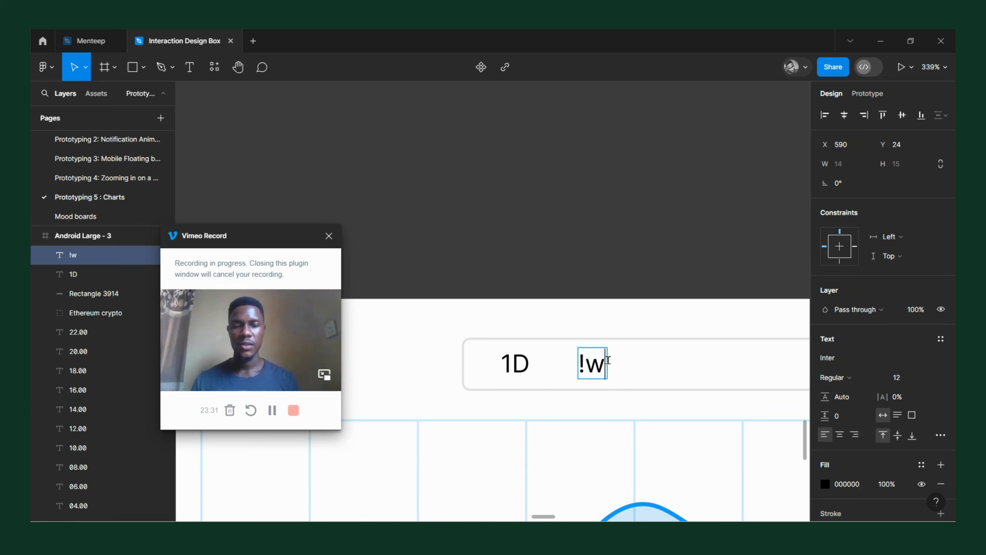
{"action": "key", "text": "BackSpace"}
{"action": "key", "text": "BackSpace"}
{"action": "type", "text": "W"}
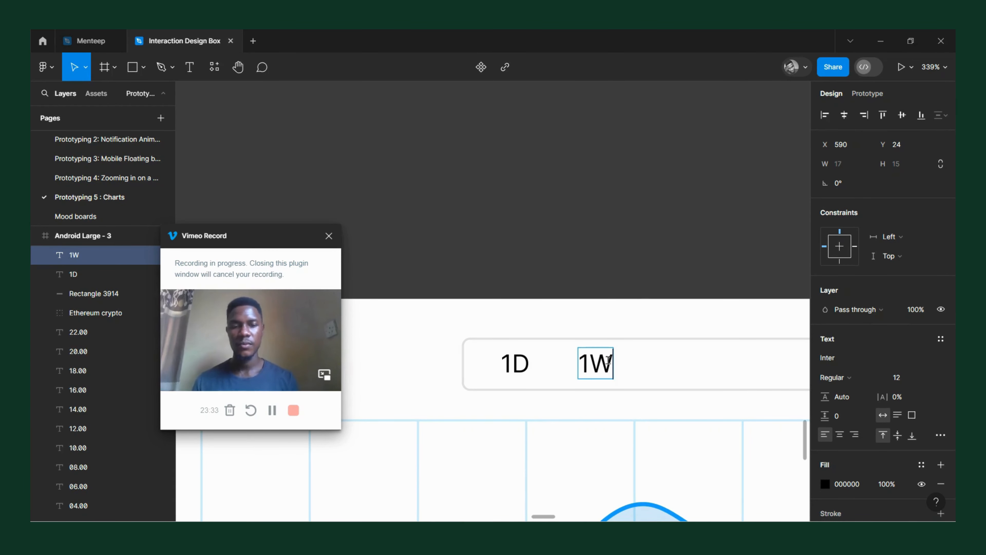
{"action": "key", "text": "Escape"}
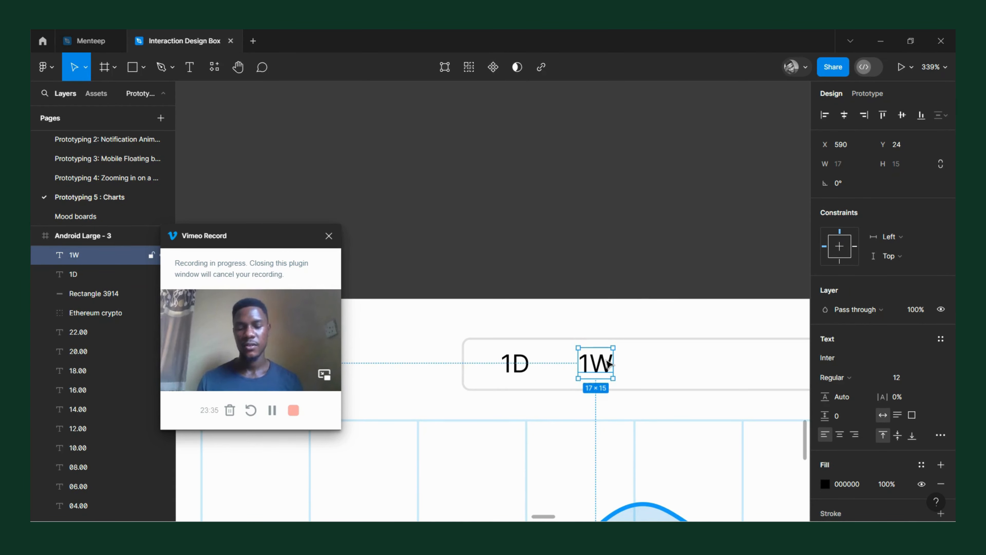
Step: Duplicate the 1W label at X 625, Y 24 and change the copy to 1M
{"action": "left_click_drag", "start_coordinate": [608, 364], "coordinate": [676, 363]}
{"action": "double_click", "coordinate": [676, 363]}
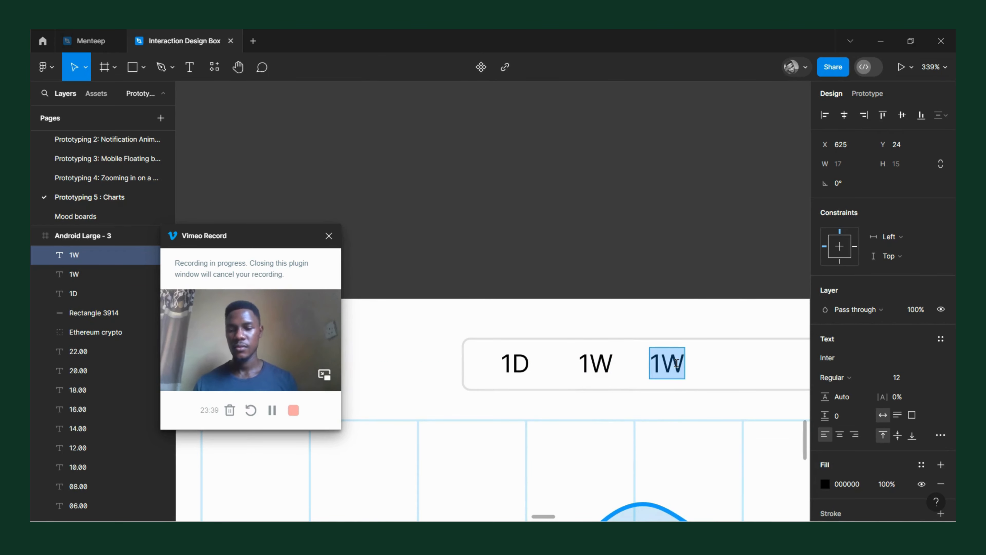
{"action": "type", "text": "1M"}
{"action": "scroll", "coordinate": [677, 363], "scroll_direction": "down", "scroll_amount": 5}
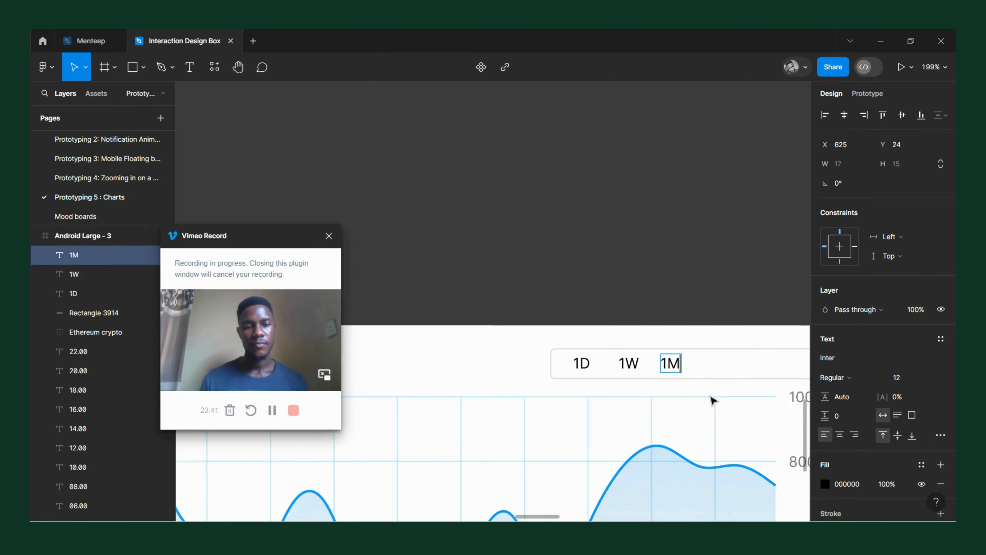
{"action": "key", "text": "Escape"}
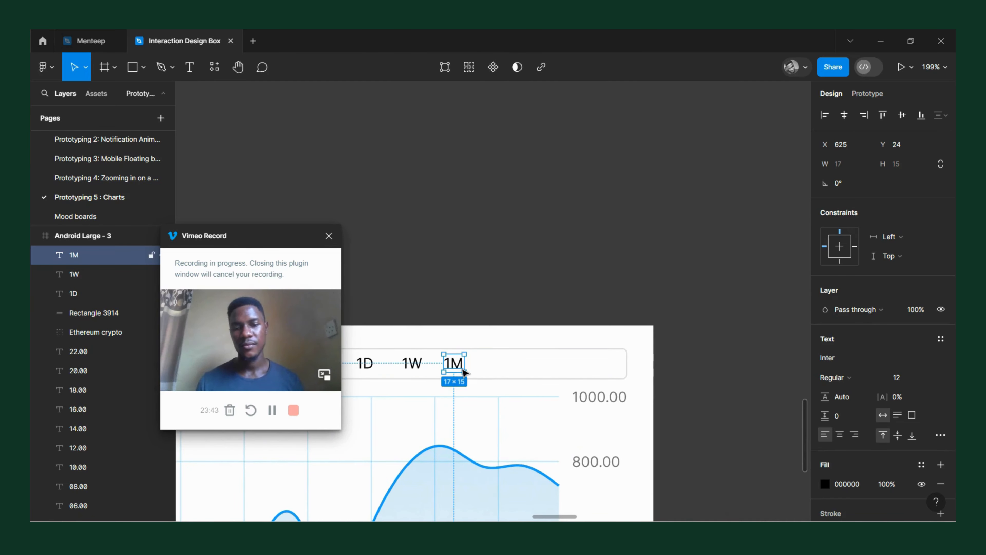
Step: Continue the row with copies of the month label at X 661 and X 694, changing them to 3M and 6M
{"action": "left_click_drag", "start_coordinate": [463, 371], "coordinate": [504, 368]}
{"action": "double_click", "coordinate": [501, 362]}
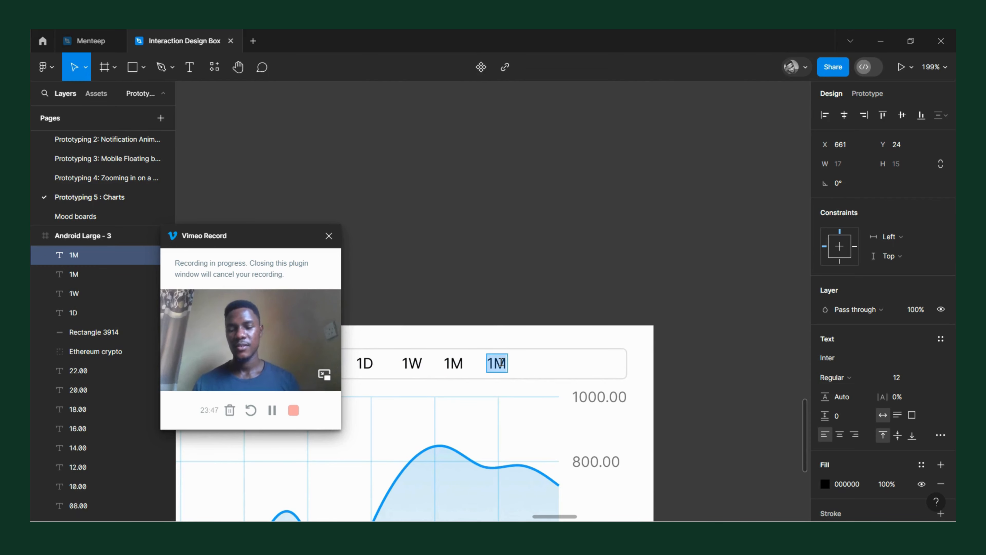
{"action": "type", "text": "3M"}
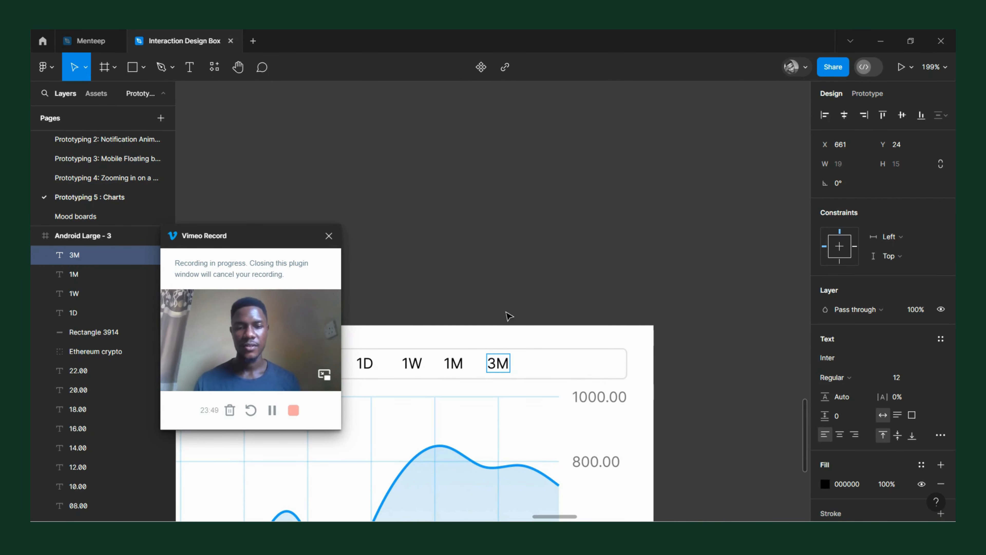
{"action": "key", "text": "Escape"}
{"action": "left_click_drag", "start_coordinate": [501, 367], "coordinate": [538, 373]}
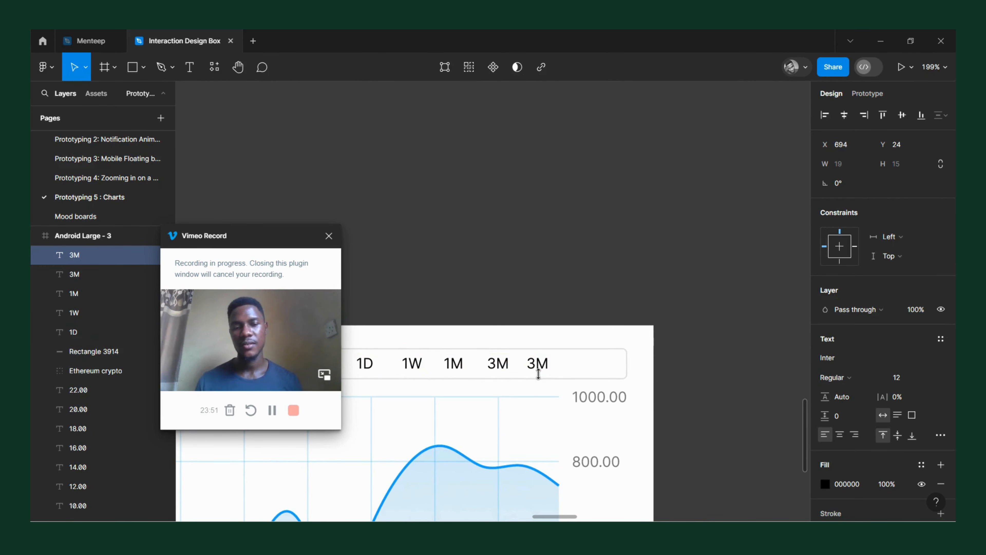
{"action": "double_click", "coordinate": [537, 367]}
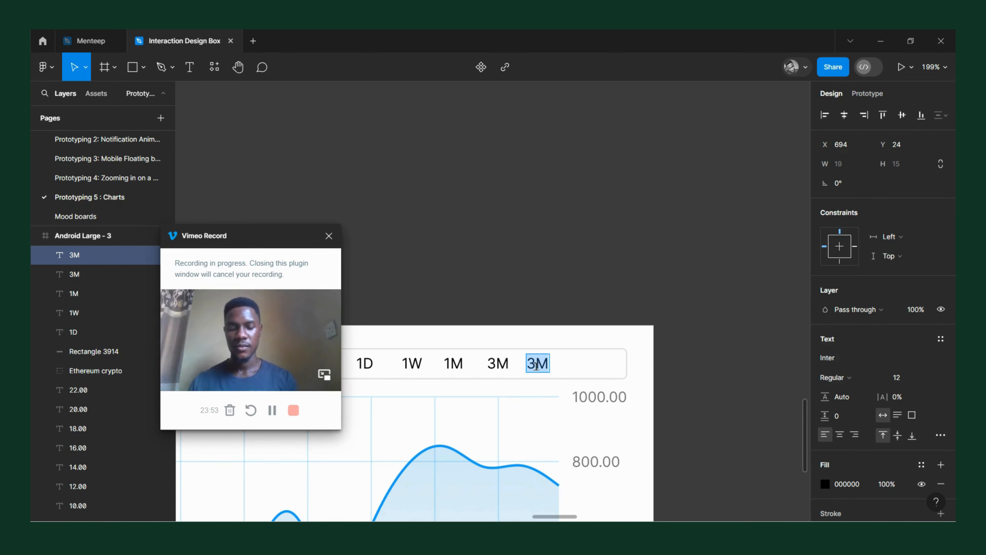
{"action": "type", "text": "6M"}
{"action": "key", "text": "Escape"}
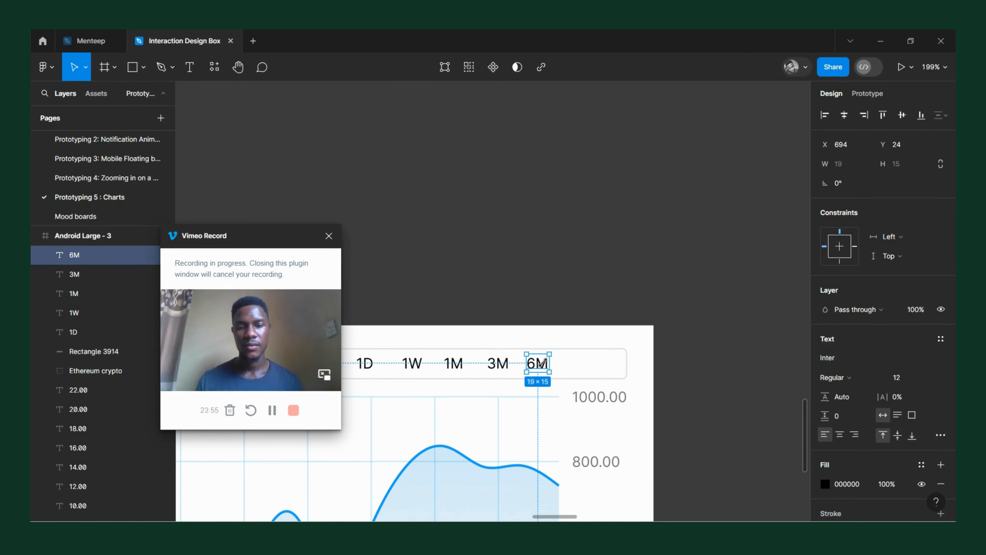
Step: Duplicate the 6M label at the same interval, X 727, and change the copy to 1Y
{"action": "key", "text": "ctrl+d"}
{"action": "double_click", "coordinate": [583, 369]}
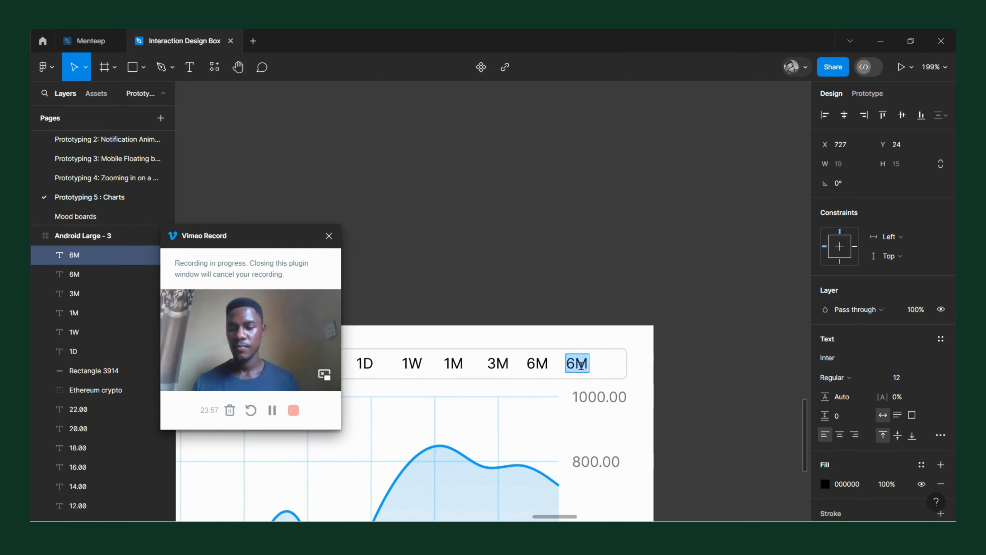
{"action": "type", "text": "1Y"}
{"action": "scroll", "coordinate": [583, 381], "scroll_direction": "left", "scroll_amount": 3}
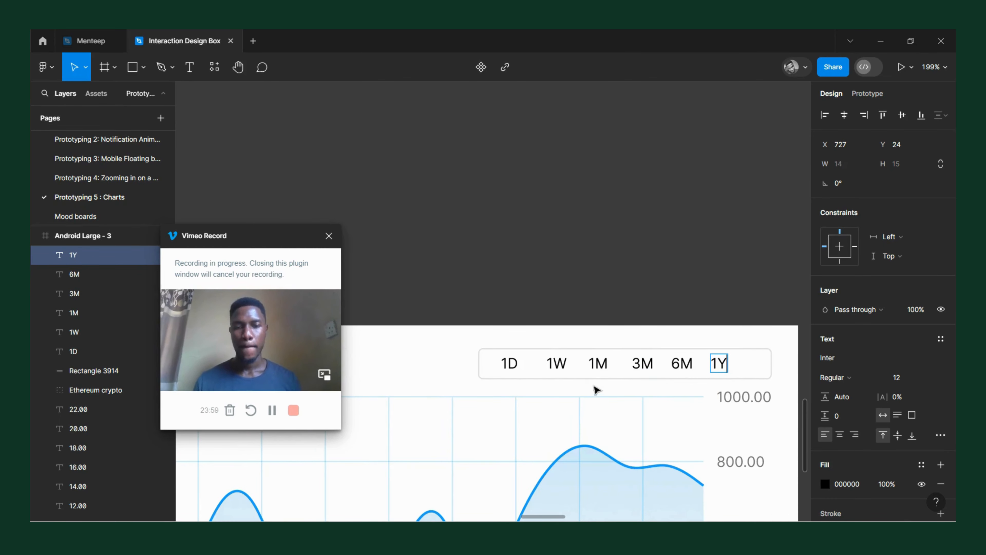
{"action": "key", "text": "Escape"}
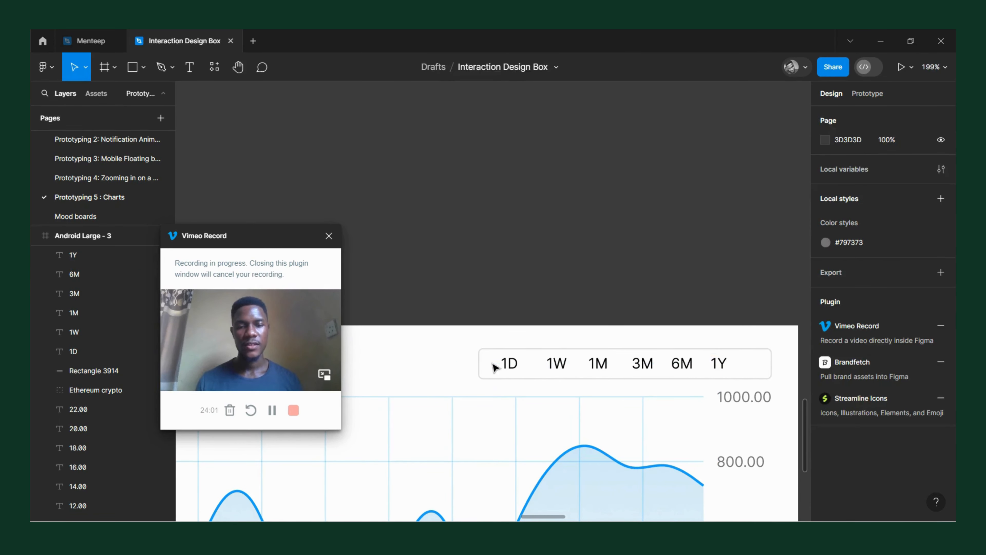
Step: Tidy up the six time-range labels, set their horizontal spacing to 26, and shift the whole row left
{"action": "left_click_drag", "start_coordinate": [491, 368], "coordinate": [762, 376]}
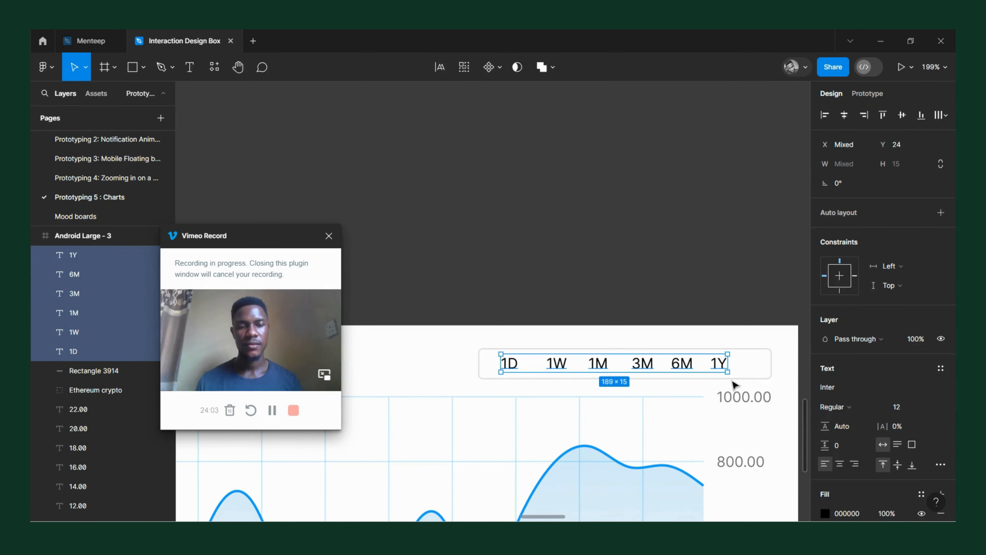
{"action": "left_click", "coordinate": [942, 115]}
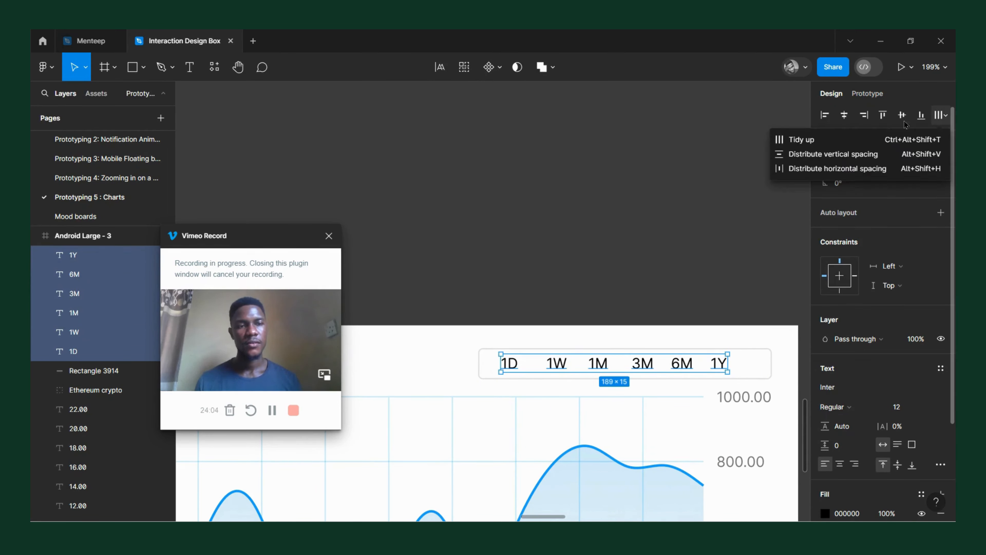
{"action": "left_click", "coordinate": [852, 140]}
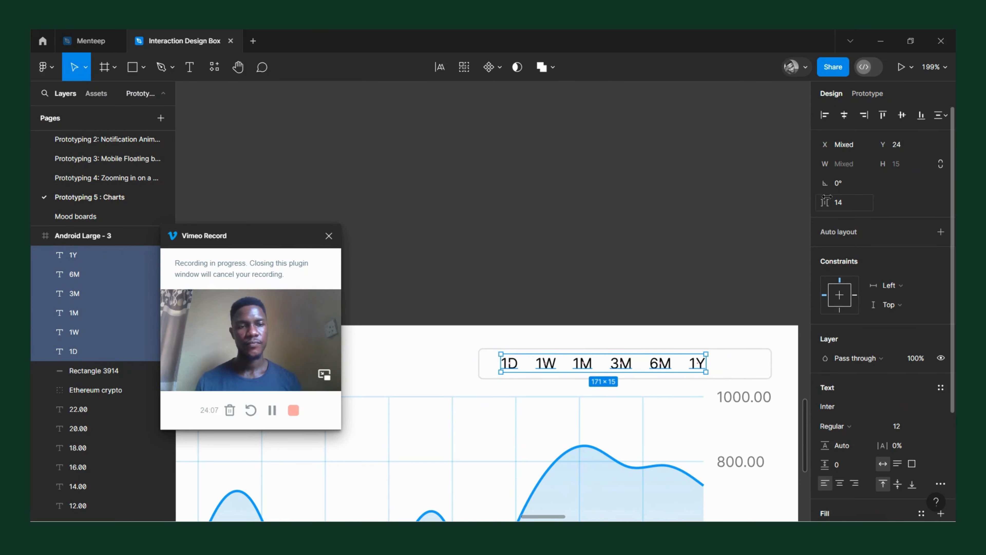
{"action": "left_click_drag", "start_coordinate": [826, 202], "coordinate": [837, 204]}
{"action": "left_click_drag", "start_coordinate": [591, 367], "coordinate": [555, 362]}
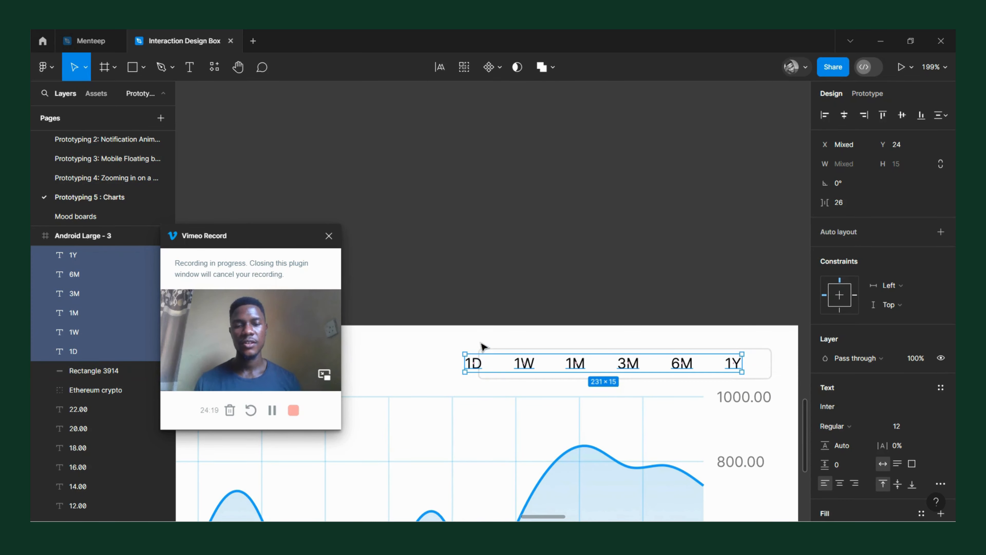
Step: Extend the bar's rectangle leftward to X 501 and a width of 277 so it encloses all six labels
{"action": "left_click", "coordinate": [481, 349]}
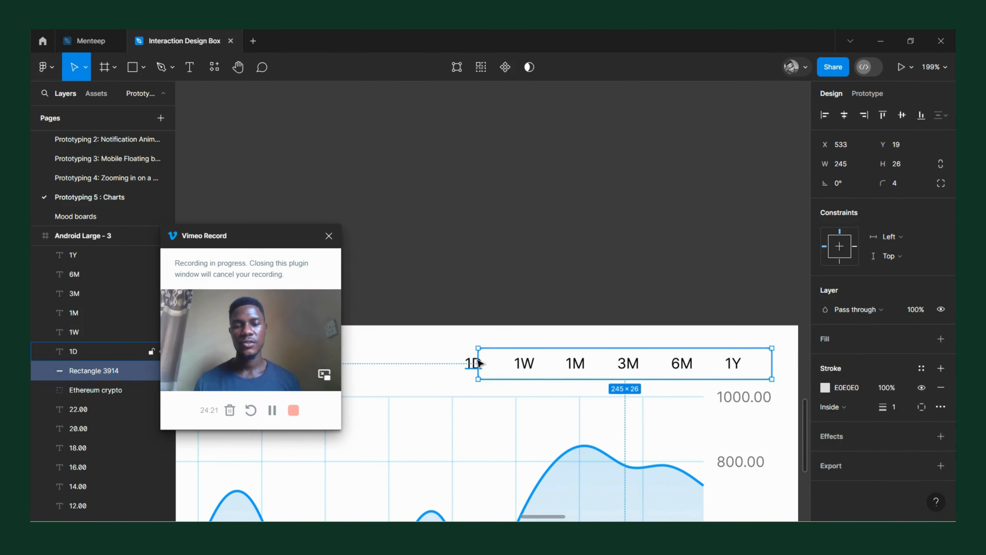
{"action": "left_click_drag", "start_coordinate": [480, 349], "coordinate": [442, 352]}
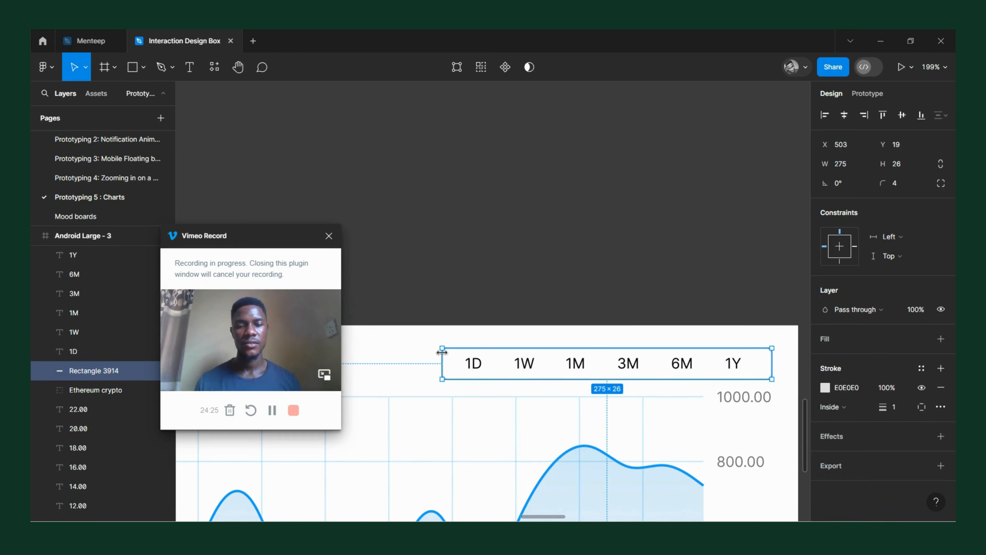
{"action": "left_click_drag", "start_coordinate": [441, 352], "coordinate": [440, 350]}
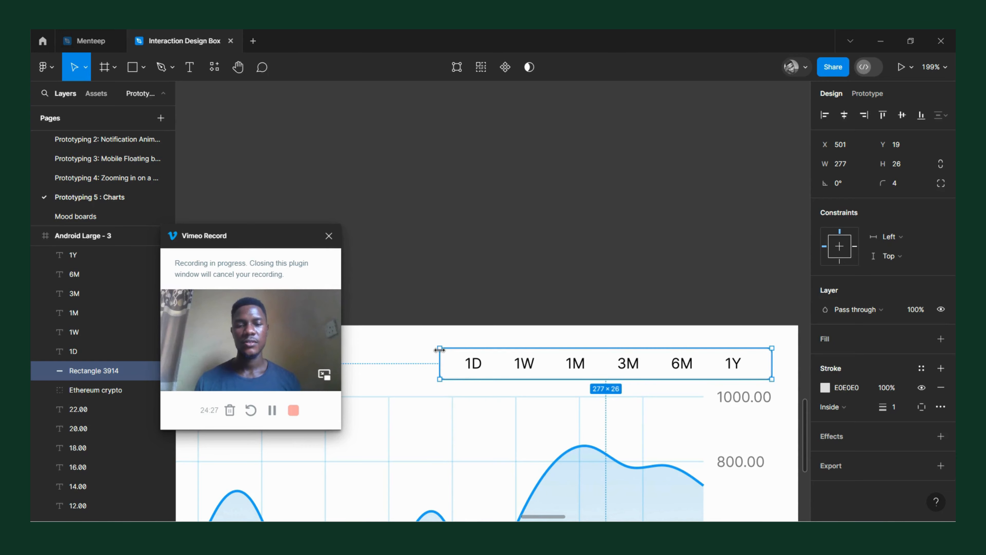
{"action": "left_click", "coordinate": [527, 273]}
Step: Draw a 28 × 22 rectangle at X 502, Y 20 over the left end of the time-range bar
{"action": "key", "text": "shift+1"}
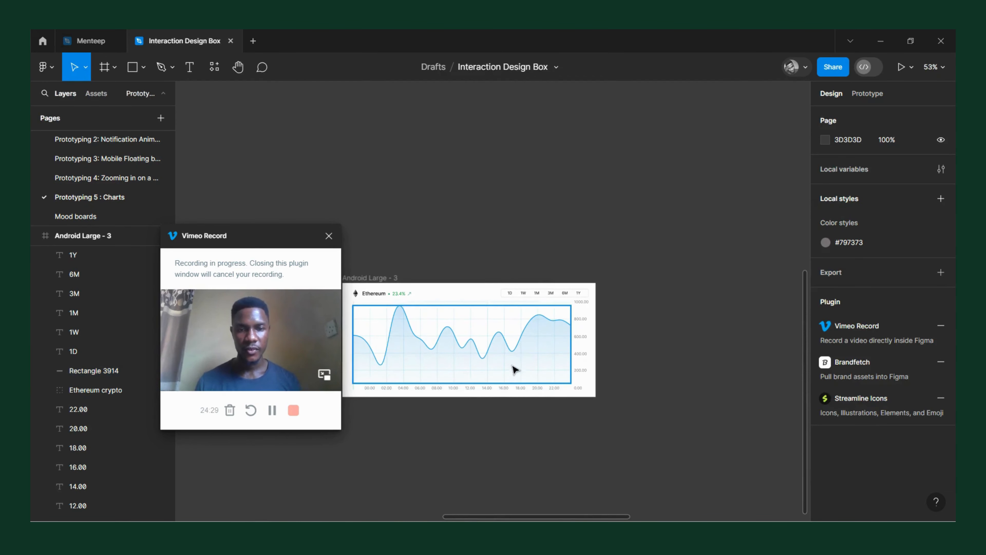
{"action": "scroll", "coordinate": [520, 291], "scroll_direction": "up", "scroll_amount": 5}
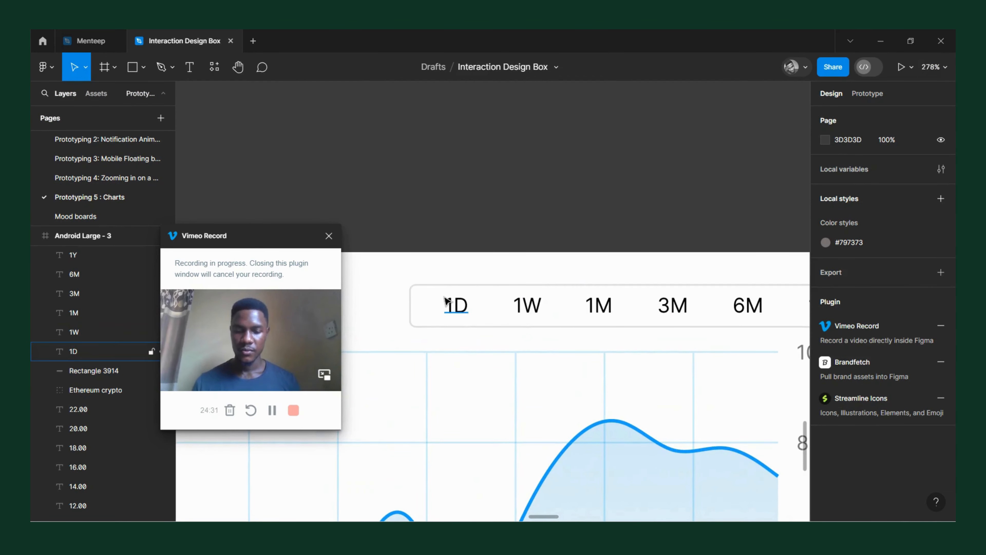
{"action": "key", "text": "r"}
{"action": "scroll", "coordinate": [423, 303], "scroll_direction": "up", "scroll_amount": 3}
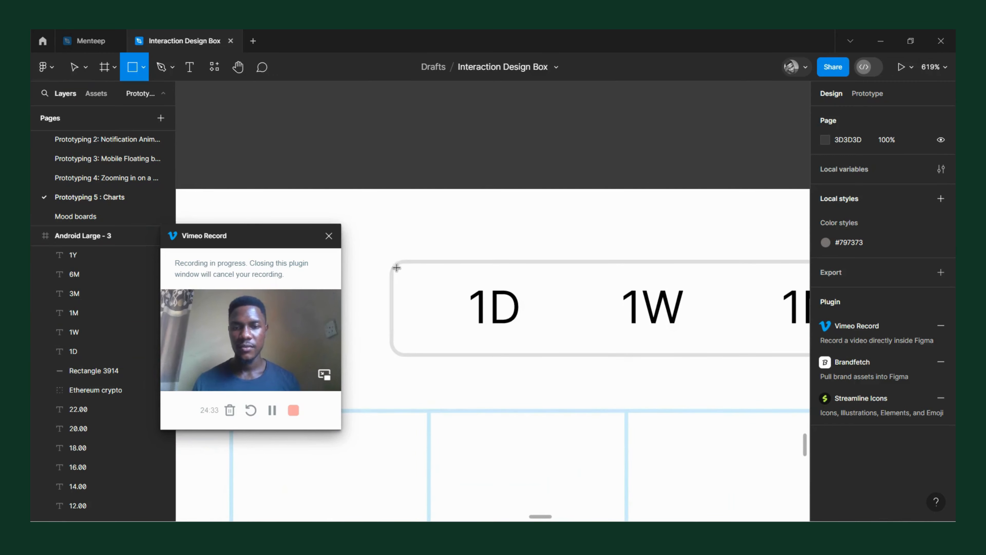
{"action": "left_click_drag", "start_coordinate": [401, 278], "coordinate": [498, 345]}
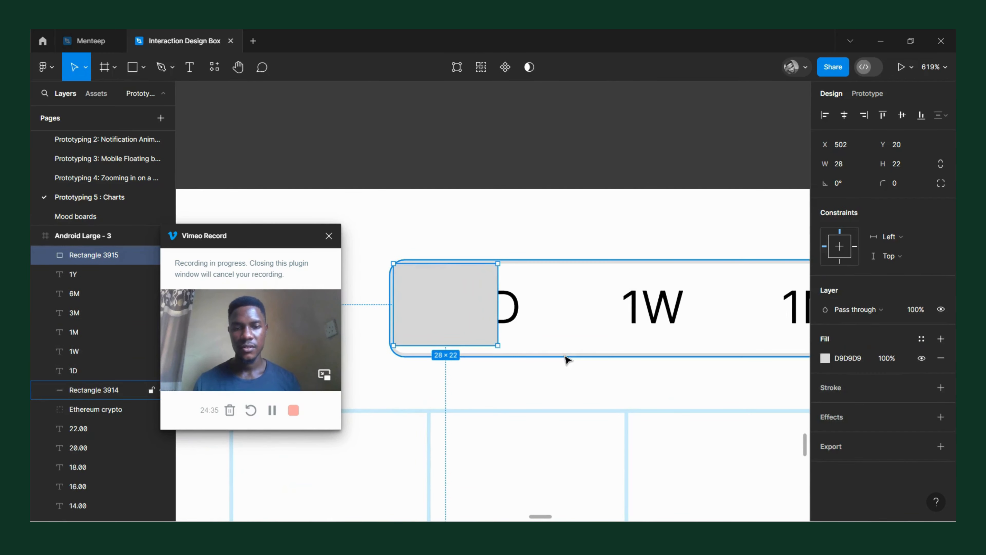
{"action": "left_click", "coordinate": [564, 355]}
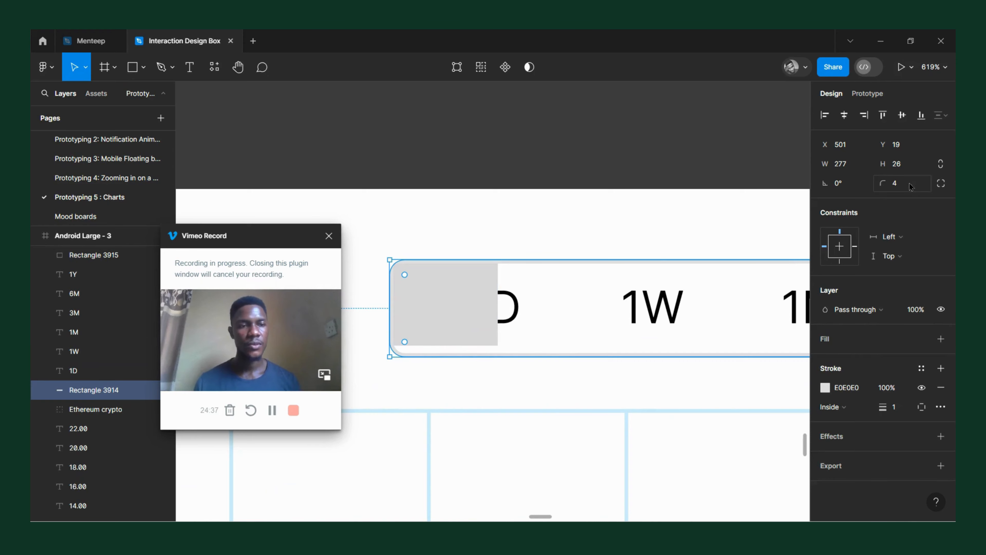
{"action": "left_click", "coordinate": [940, 186]}
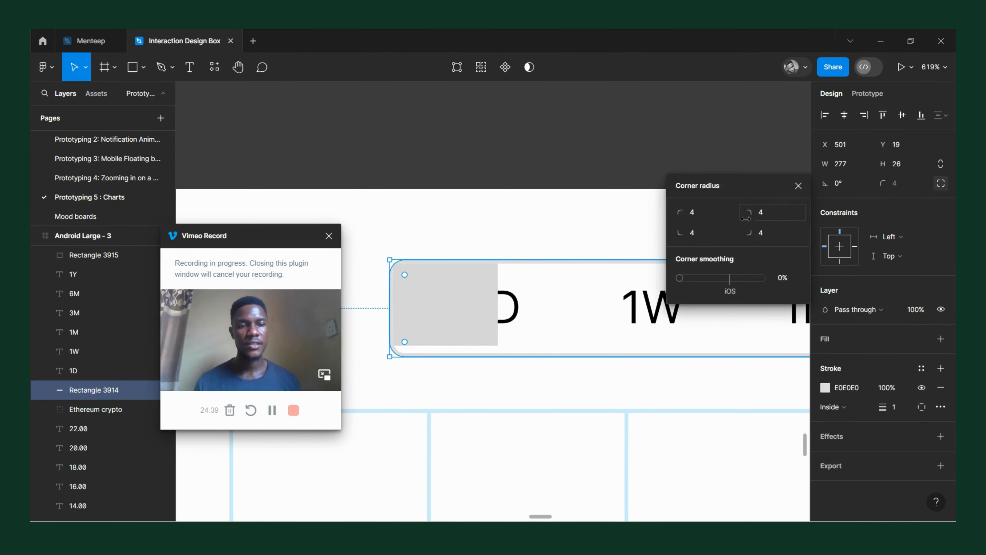
{"action": "left_click", "coordinate": [771, 217]}
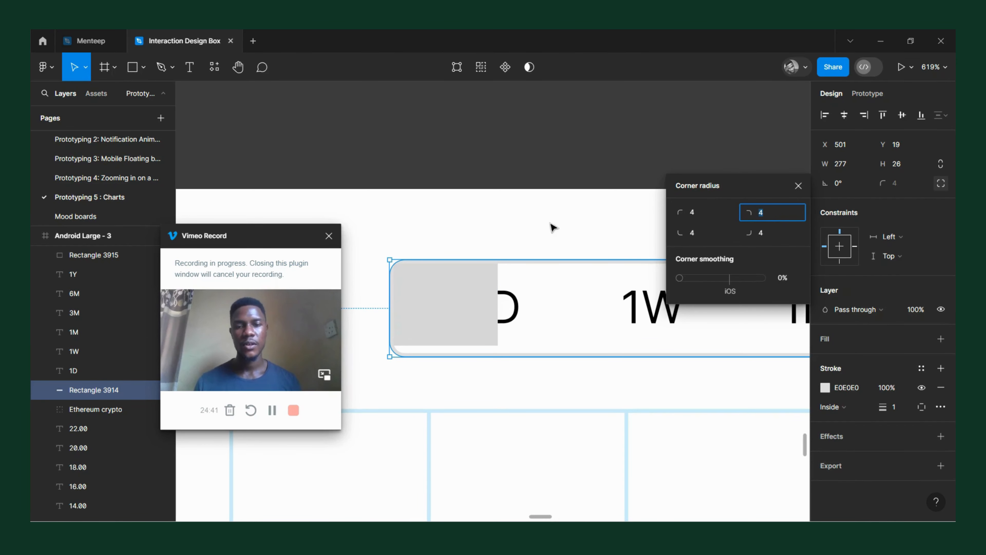
Step: Round only the top-left and bottom-left corners of the new grey rectangle with a radius of 4
{"action": "left_click", "coordinate": [474, 311]}
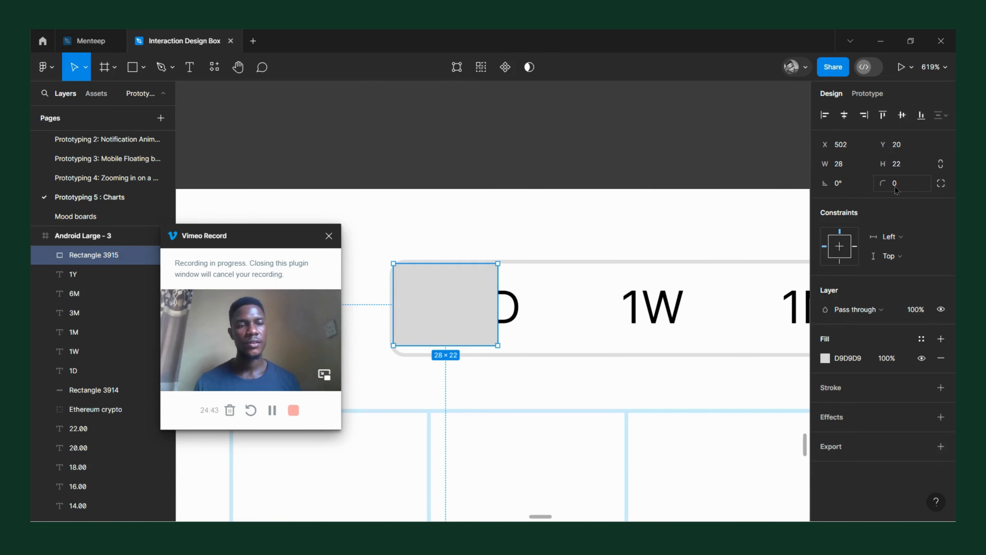
{"action": "left_click", "coordinate": [896, 191]}
{"action": "left_click", "coordinate": [944, 187]}
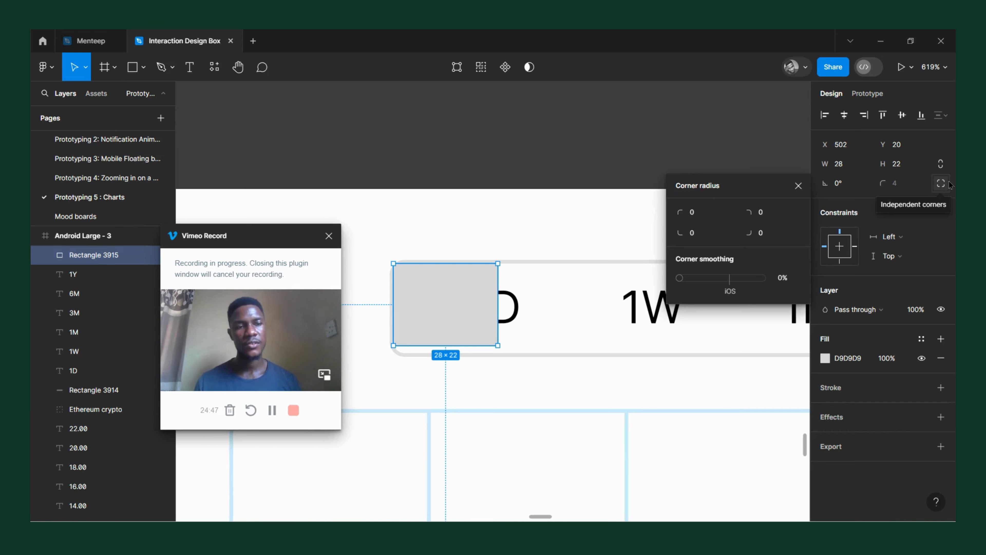
{"action": "left_click", "coordinate": [767, 218]}
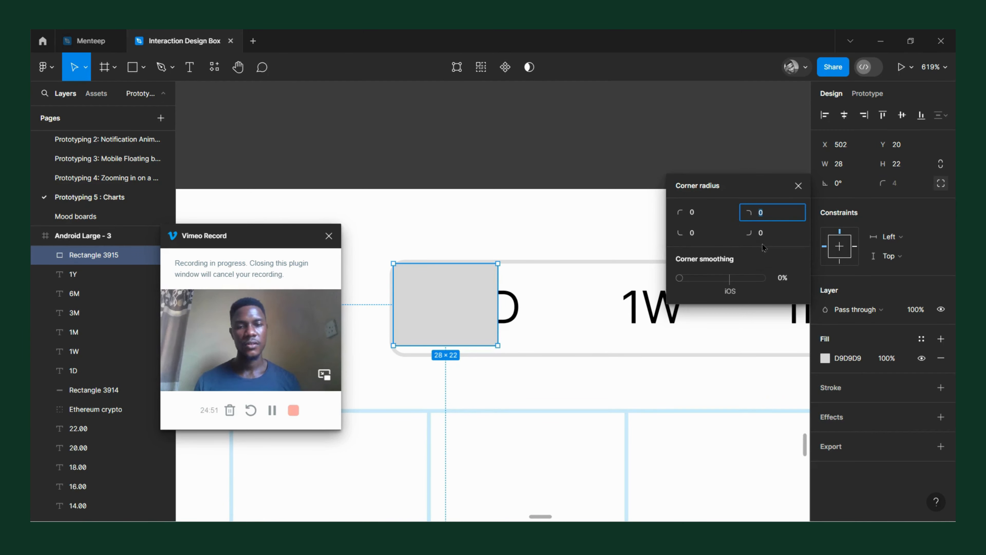
{"action": "left_click", "coordinate": [704, 217]}
{"action": "type", "text": "4"}
{"action": "left_click", "coordinate": [699, 233]}
{"action": "type", "text": "4"}
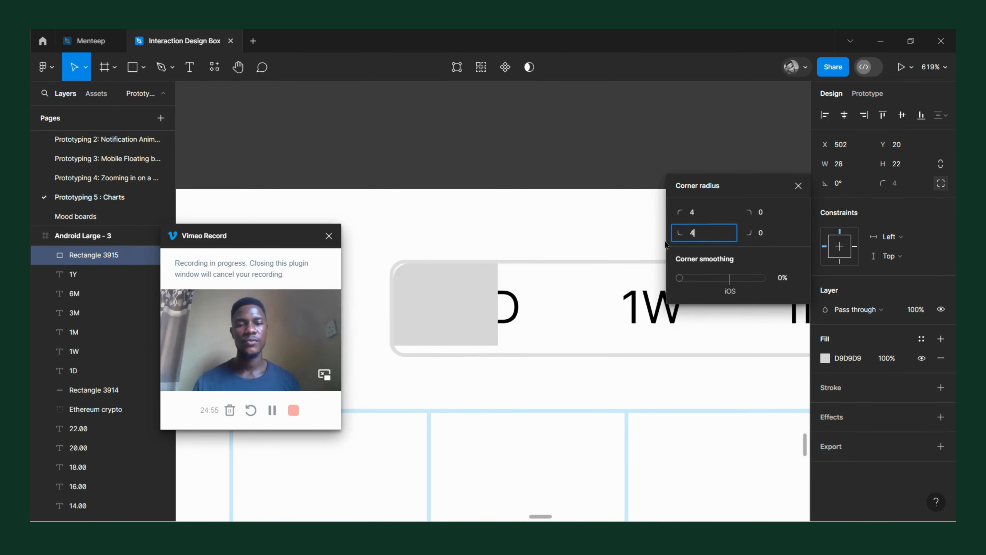
{"action": "left_click", "coordinate": [579, 234]}
Step: Stretch the grey rectangle to 29 × 26 at X 501, Y 19 so it fits the bar's left end and full height
{"action": "left_click", "coordinate": [468, 302]}
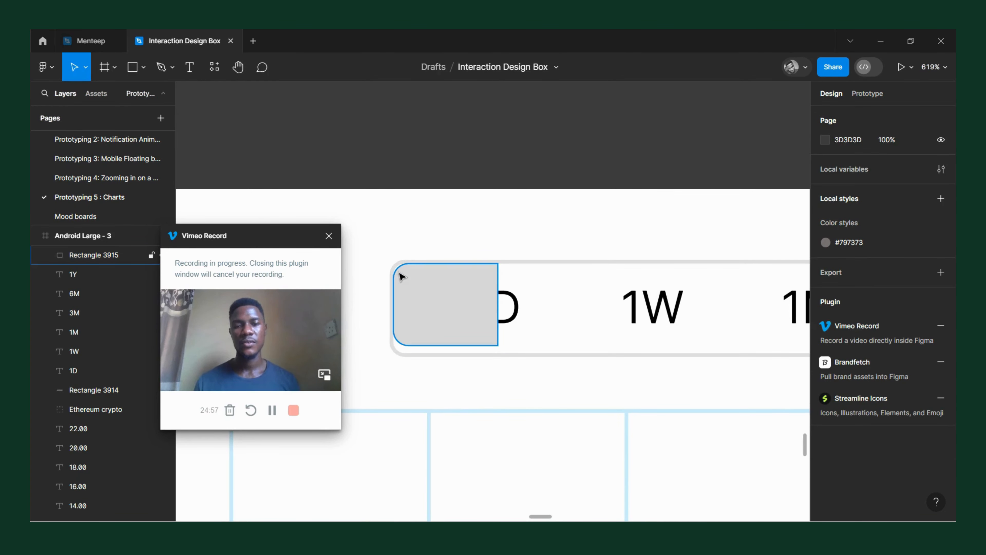
{"action": "left_click", "coordinate": [410, 341]}
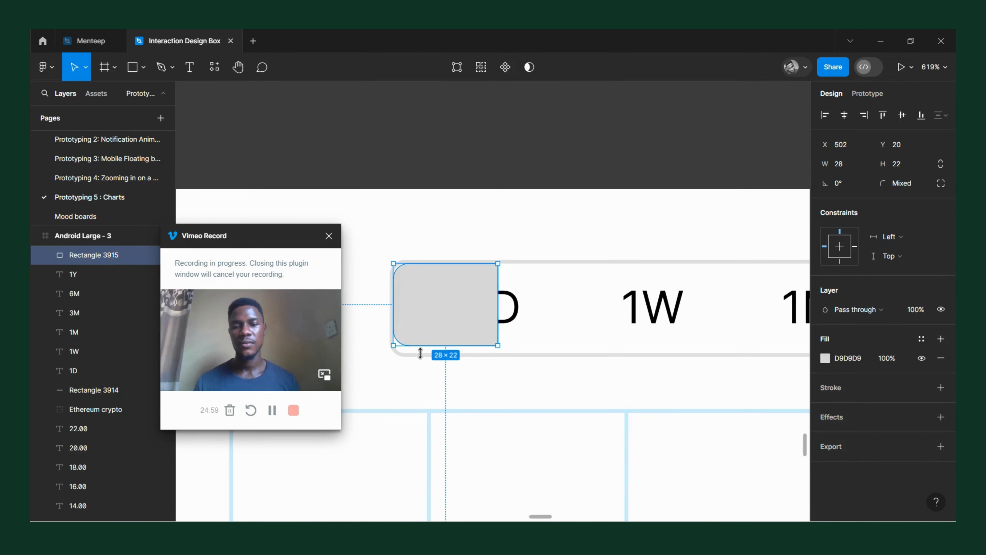
{"action": "left_click_drag", "start_coordinate": [420, 346], "coordinate": [423, 360]}
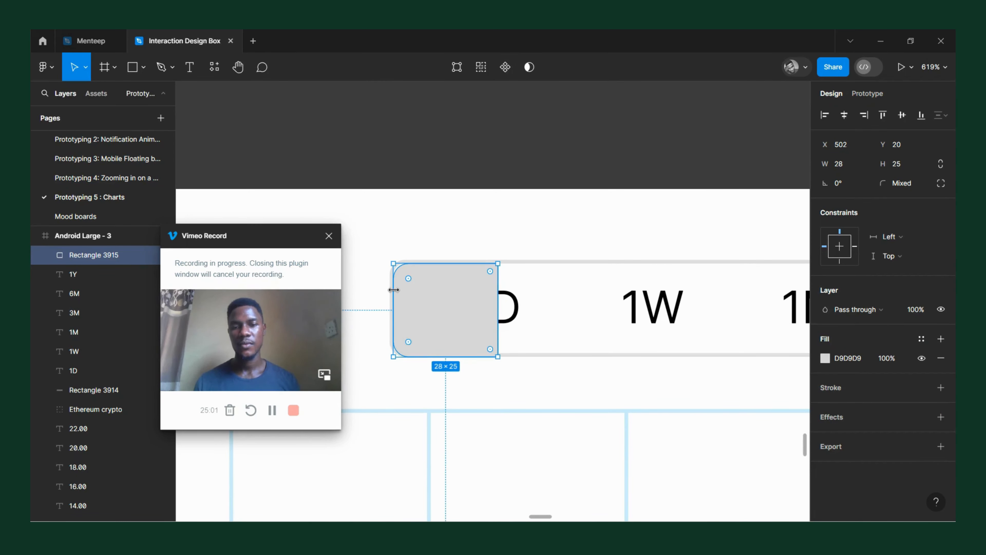
{"action": "left_click_drag", "start_coordinate": [393, 285], "coordinate": [416, 257]}
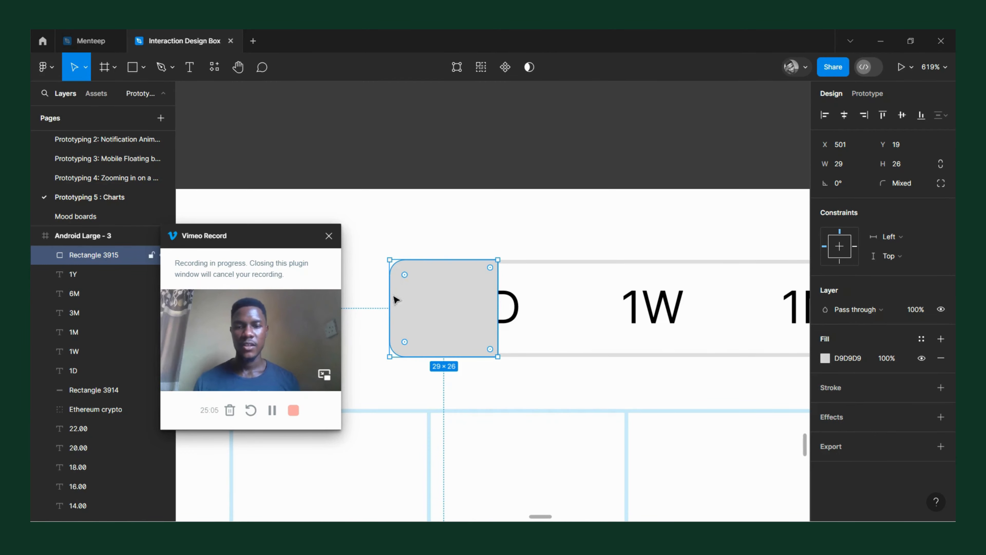
{"action": "scroll", "coordinate": [396, 299], "scroll_direction": "up", "scroll_amount": 5}
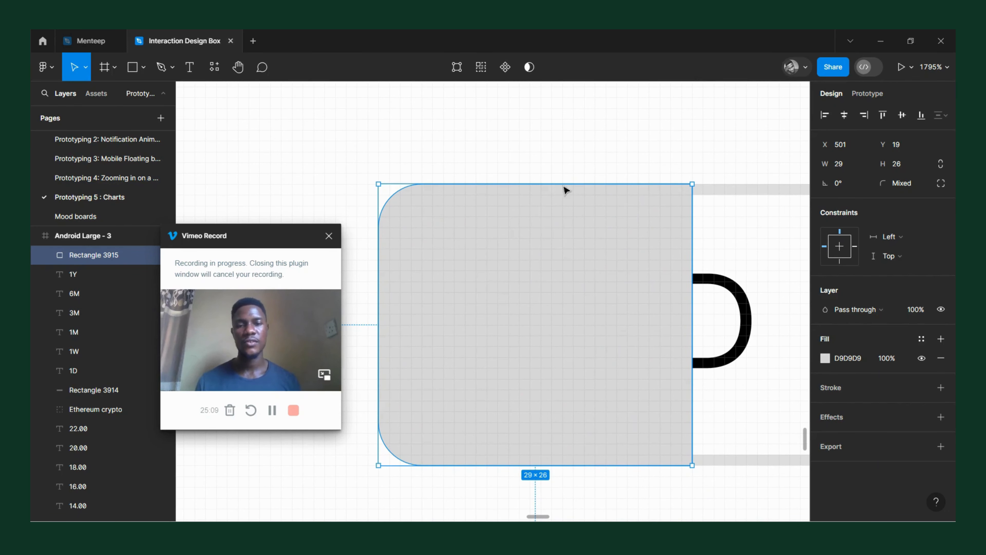
{"action": "scroll", "coordinate": [566, 190], "scroll_direction": "down", "scroll_amount": 5}
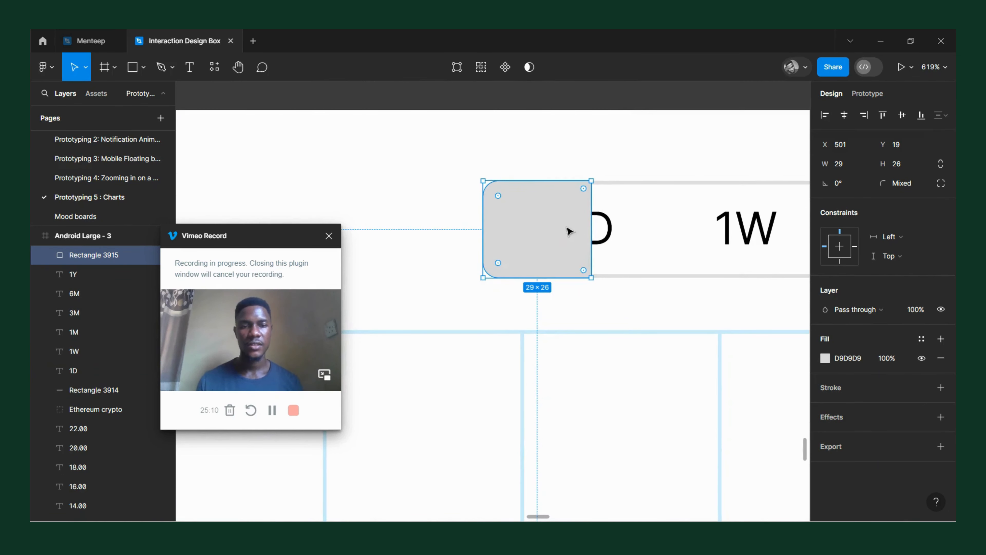
Step: Bring all six time-range labels, 1D to 1Y, forward above the grey rectangle
{"action": "left_click", "coordinate": [607, 233]}
{"action": "scroll", "coordinate": [605, 233], "scroll_direction": "down", "scroll_amount": 5}
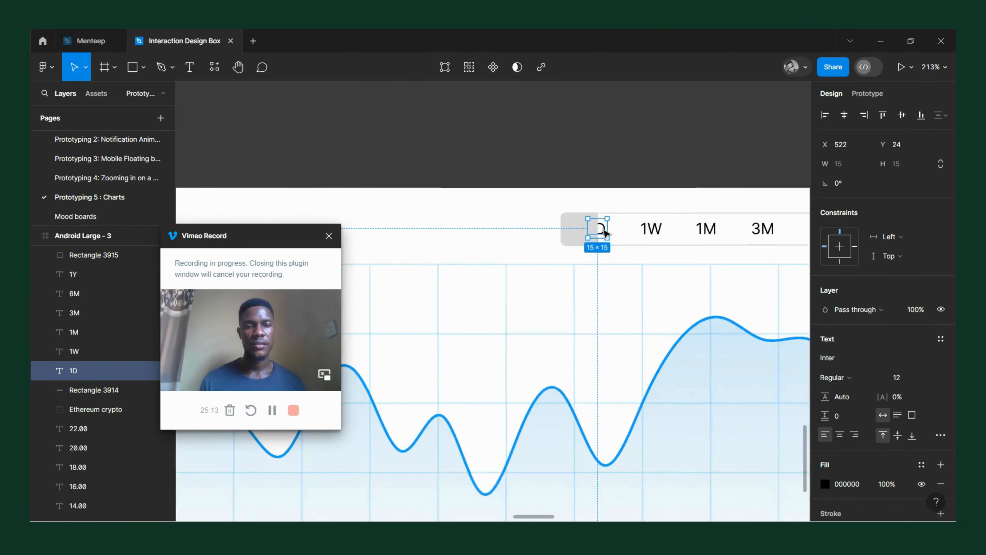
{"action": "left_click", "coordinate": [507, 233], "text": "shift"}
{"action": "left_click", "coordinate": [563, 229], "text": "shift"}
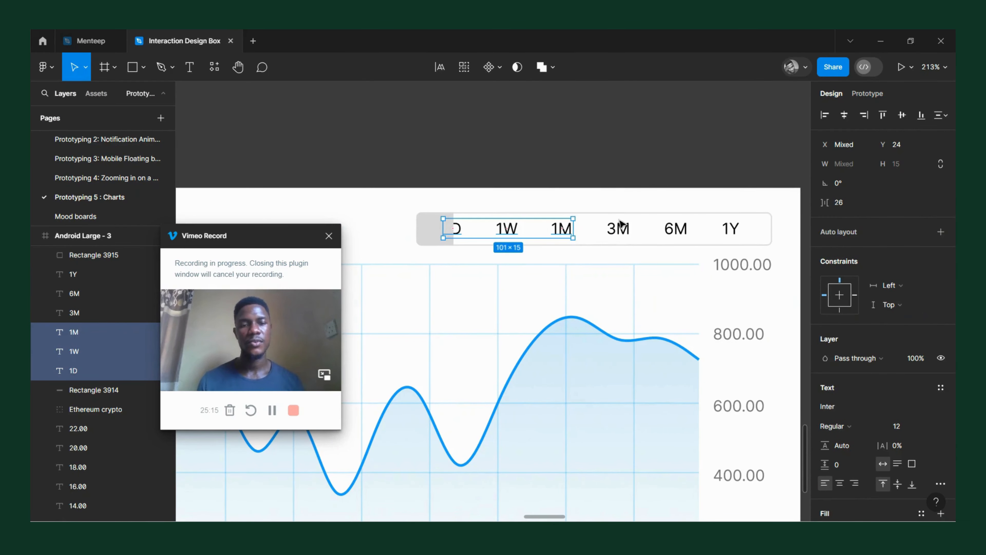
{"action": "left_click", "coordinate": [620, 229], "text": "shift"}
{"action": "left_click", "coordinate": [686, 233], "text": "shift"}
{"action": "left_click", "coordinate": [731, 232], "text": "shift"}
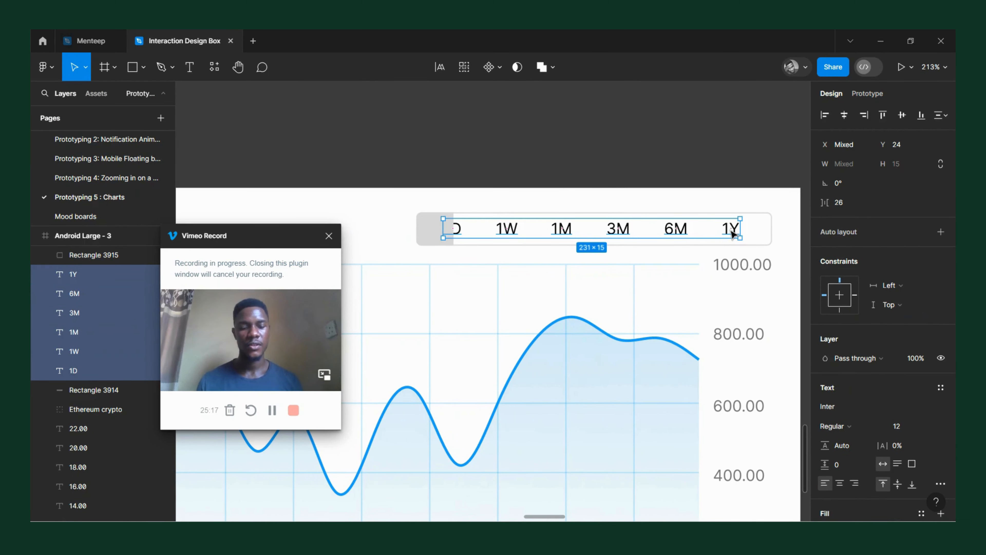
{"action": "key", "text": "ctrl+]"}
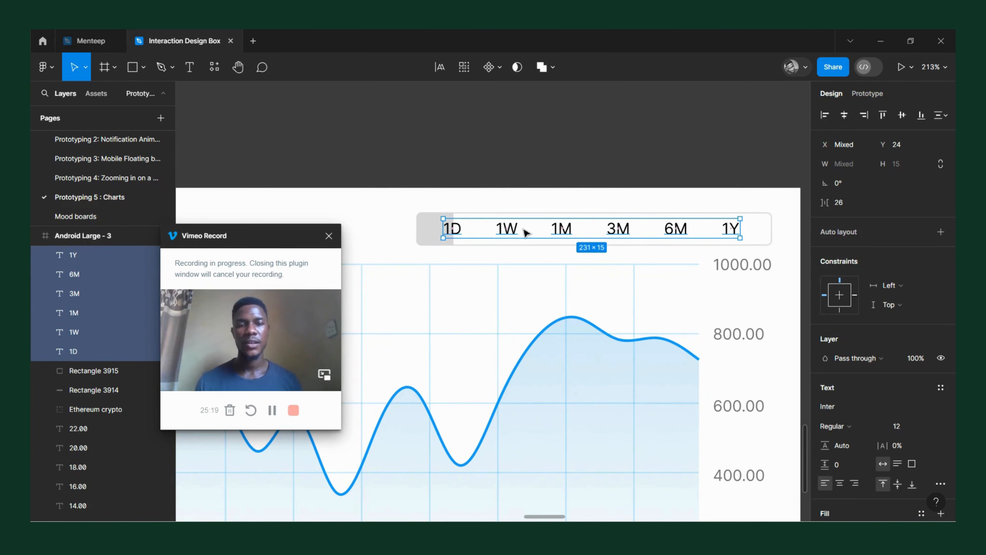
Step: Widen the grey rectangle rightward to a width of 48 so it sits behind the 1D label
{"action": "scroll", "coordinate": [450, 232], "scroll_direction": "up", "scroll_amount": 5}
{"action": "left_click", "coordinate": [472, 233]}
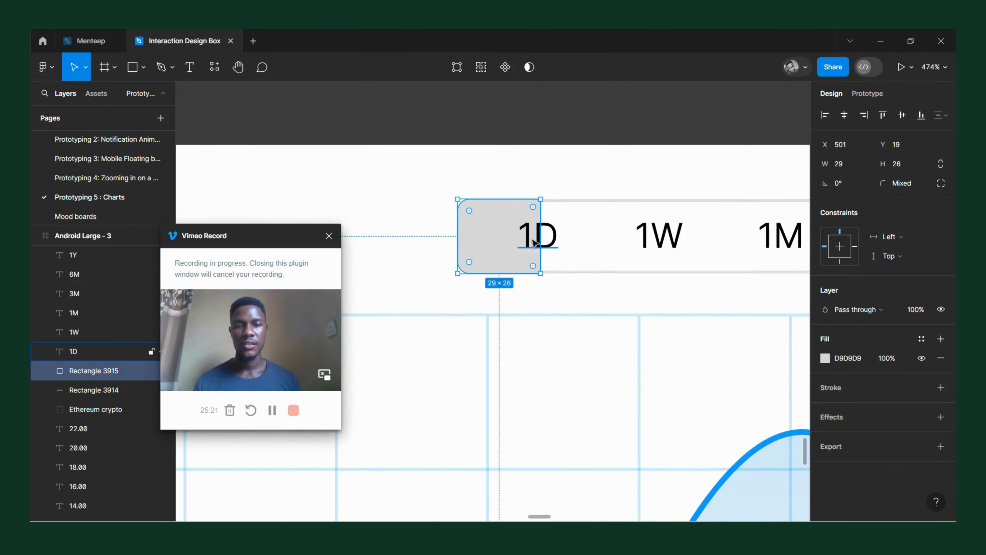
{"action": "left_click_drag", "start_coordinate": [540, 241], "coordinate": [590, 243]}
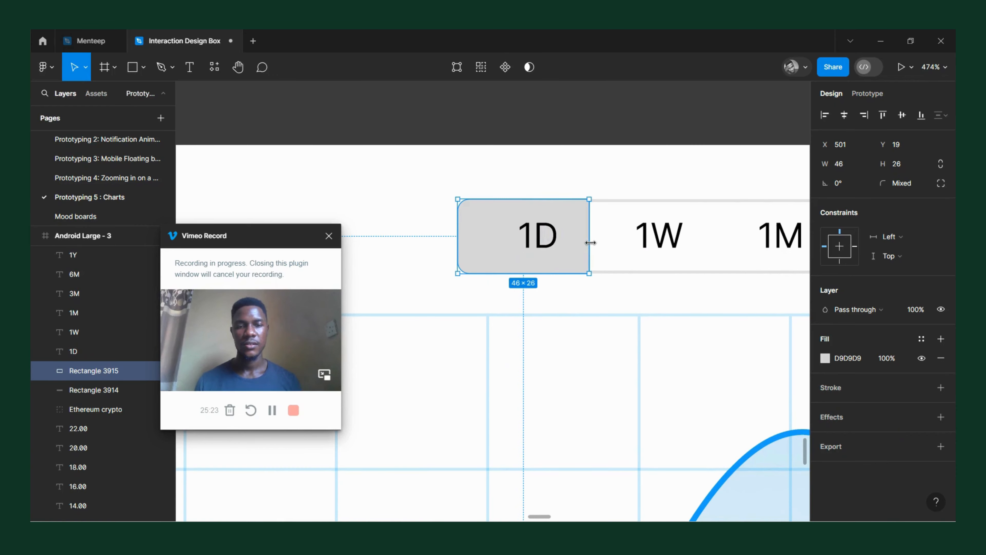
{"action": "scroll", "coordinate": [549, 249], "scroll_direction": "down", "scroll_amount": 5}
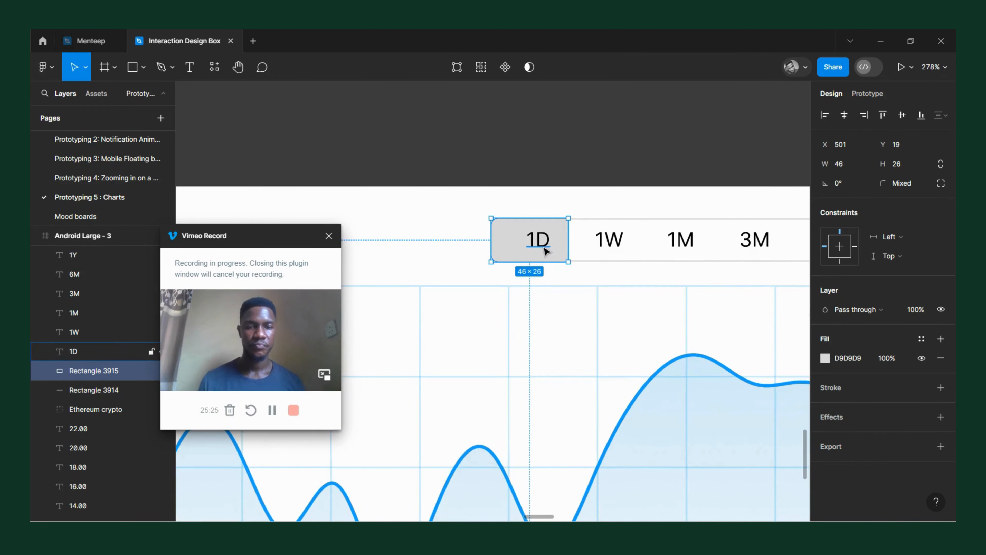
{"action": "scroll", "coordinate": [500, 242], "scroll_direction": "right", "scroll_amount": 3}
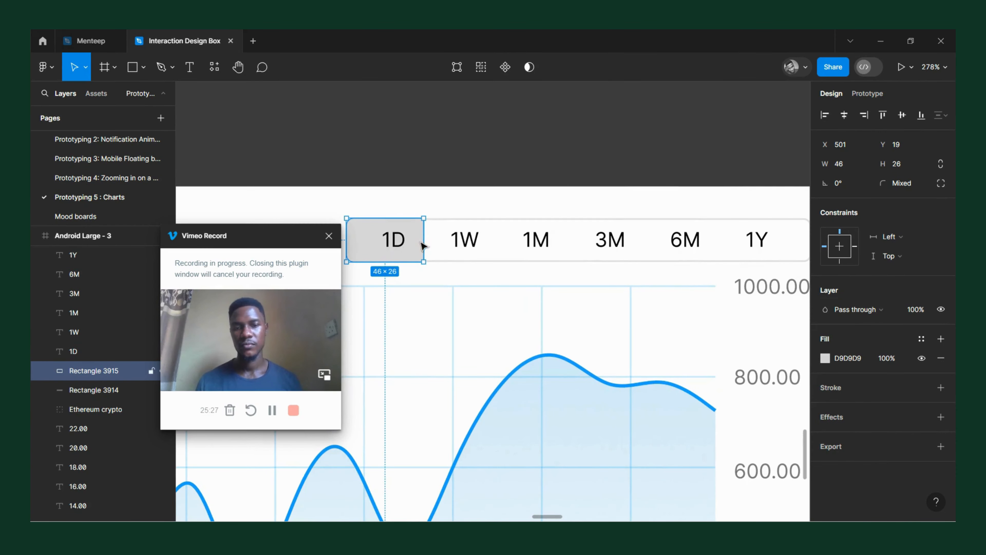
{"action": "left_click_drag", "start_coordinate": [427, 242], "coordinate": [429, 242]}
{"action": "scroll", "coordinate": [428, 241], "scroll_direction": "down", "scroll_amount": 5}
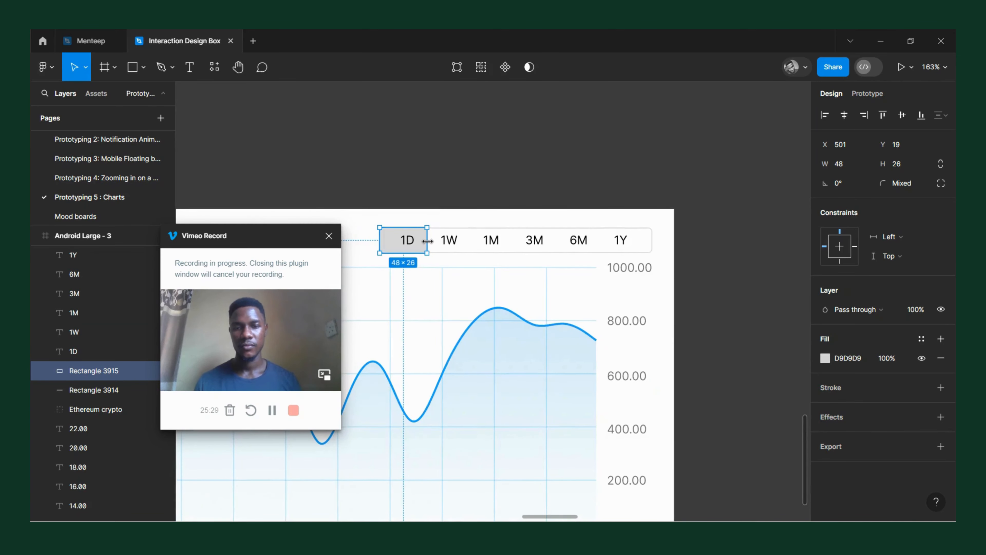
Step: Move the left edges of the grey rectangle and the bar outline to X 508, giving widths of 41 and 270
{"action": "scroll", "coordinate": [423, 241], "scroll_direction": "up", "scroll_amount": 8}
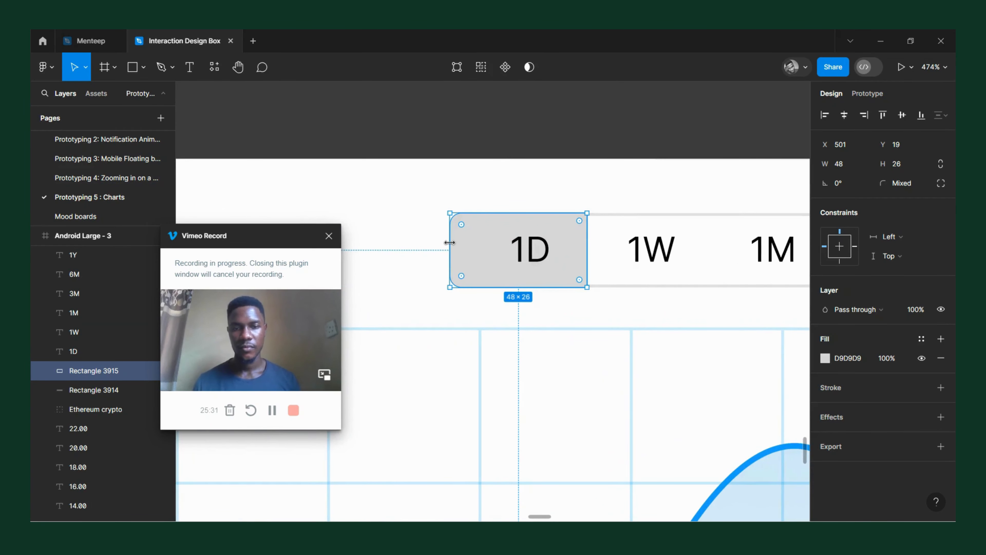
{"action": "left_click_drag", "start_coordinate": [450, 244], "coordinate": [463, 245]}
{"action": "left_click", "coordinate": [451, 239]}
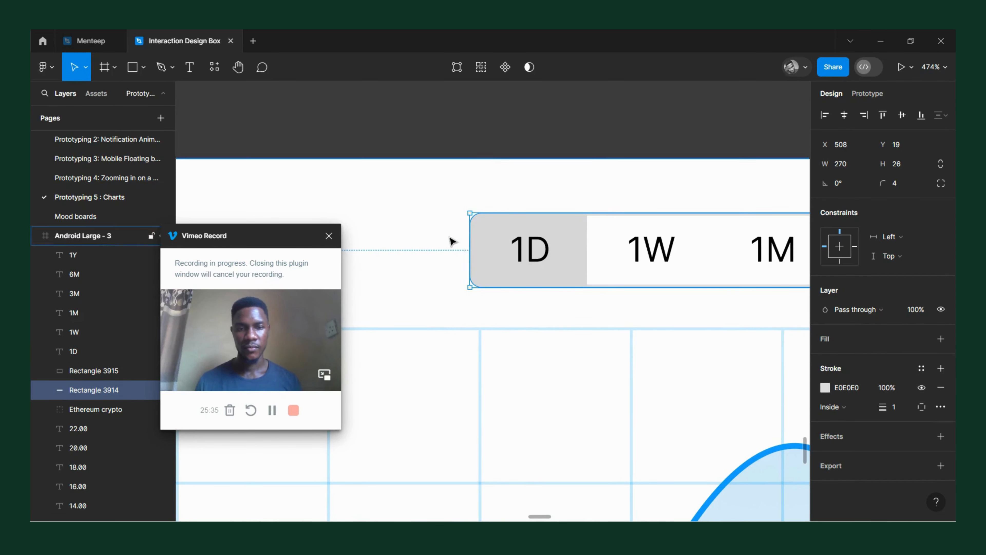
{"action": "scroll", "coordinate": [451, 239], "scroll_direction": "down", "scroll_amount": 5}
{"action": "scroll", "coordinate": [451, 242], "scroll_direction": "right", "scroll_amount": 5}
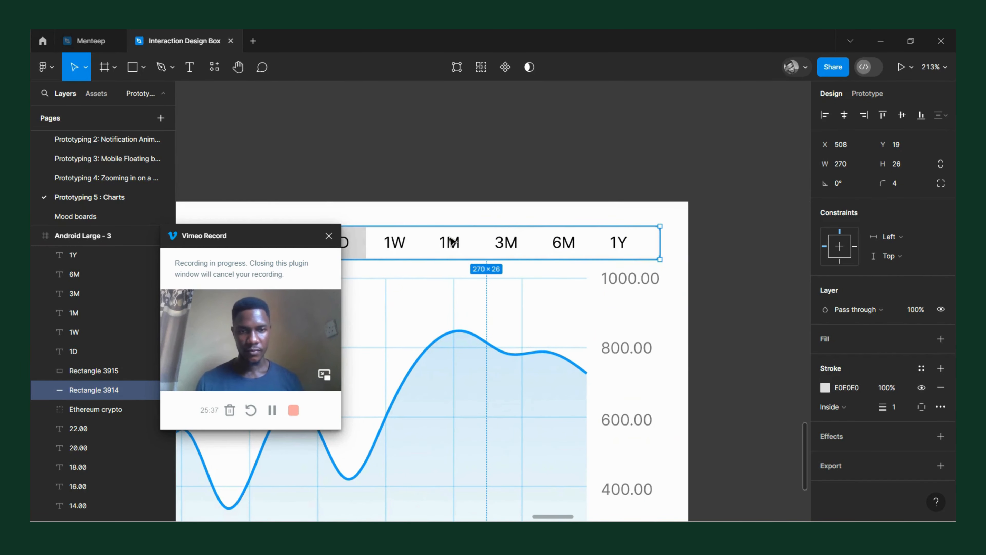
{"action": "scroll", "coordinate": [452, 242], "scroll_direction": "left", "scroll_amount": 5}
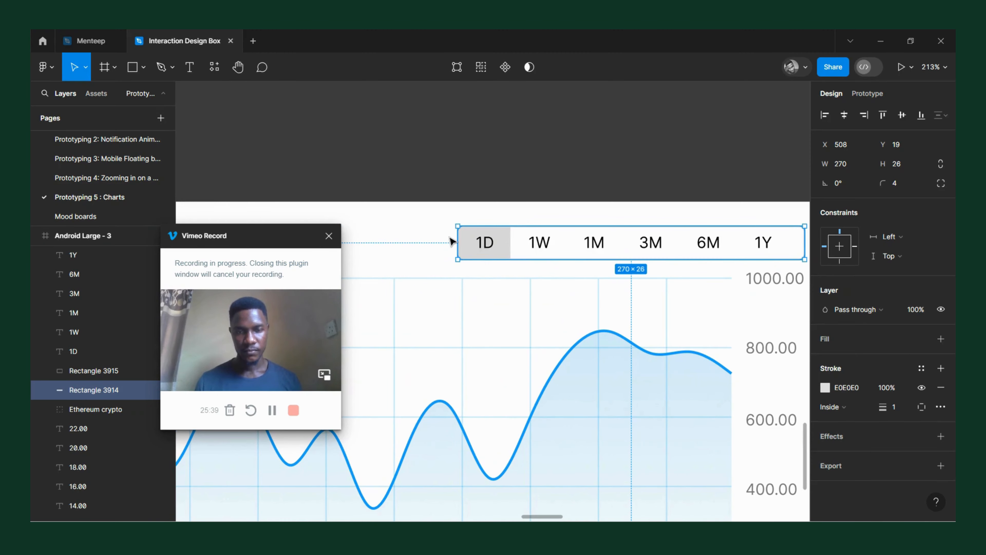
Step: Fill the rectangle behind 1D with the dark blue document colour 003655
{"action": "left_click", "coordinate": [474, 250]}
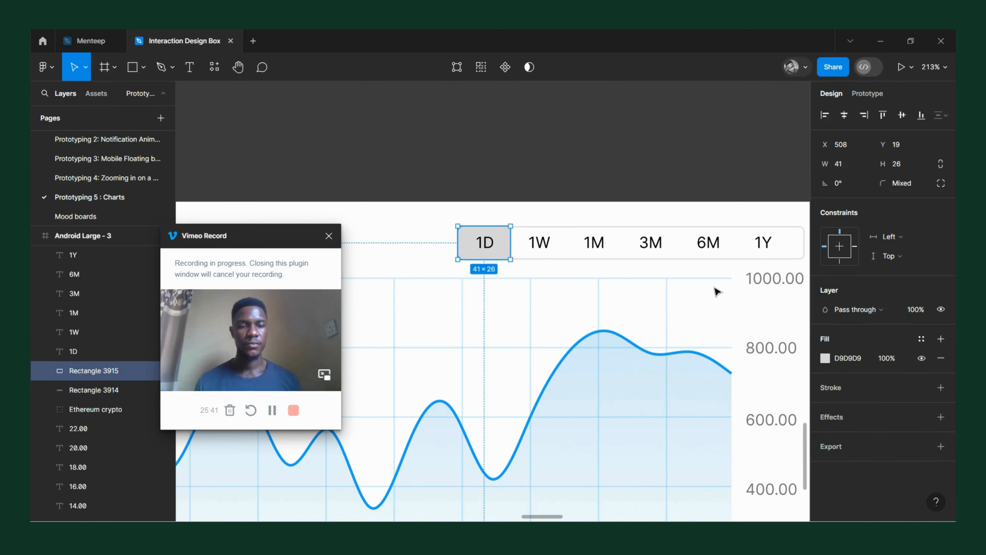
{"action": "scroll", "coordinate": [716, 291], "scroll_direction": "down", "scroll_amount": 5}
{"action": "left_click", "coordinate": [825, 358]}
{"action": "left_click", "coordinate": [825, 358]}
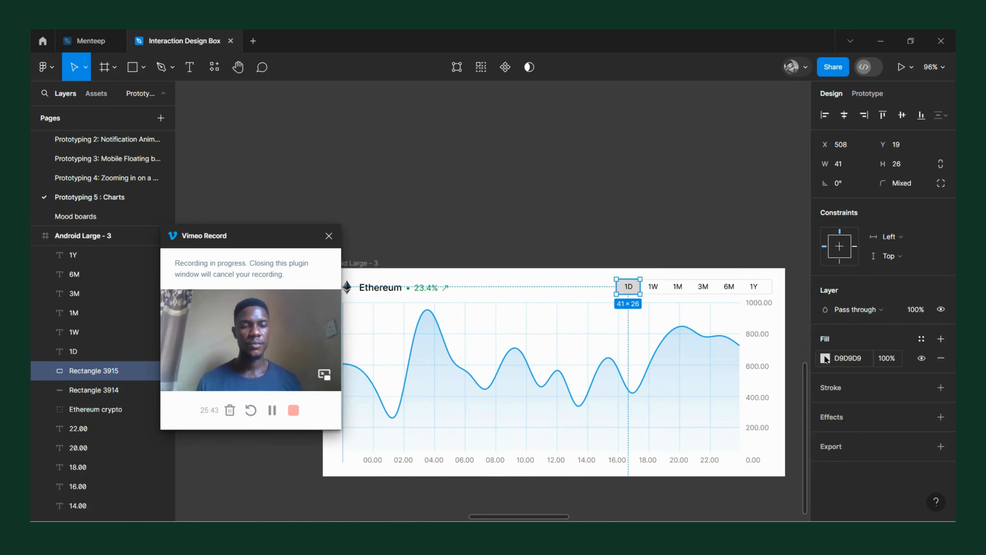
{"action": "left_click", "coordinate": [826, 358]}
{"action": "left_click", "coordinate": [782, 455]}
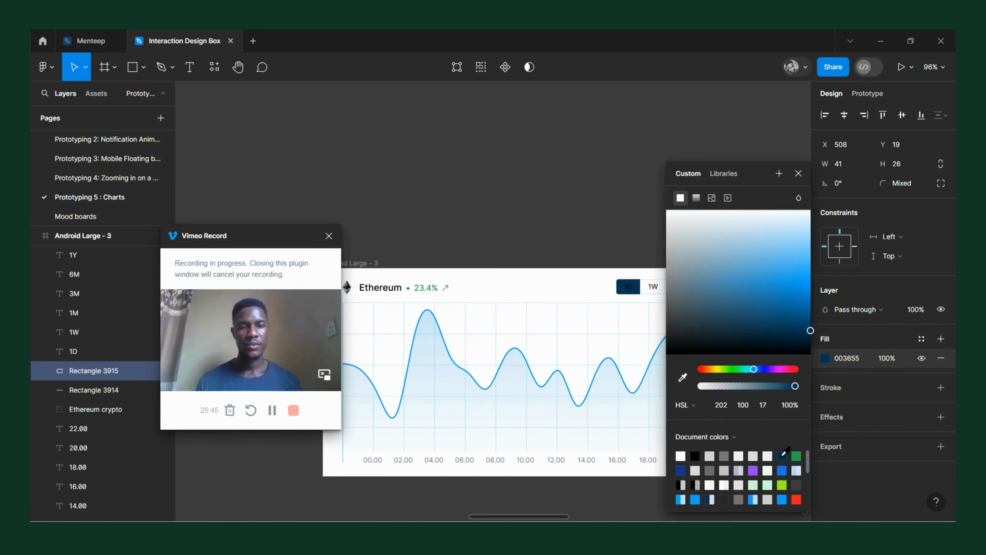
Step: Change the 1D label's text colour to white FFFFFF
{"action": "scroll", "coordinate": [632, 291], "scroll_direction": "up", "scroll_amount": 7}
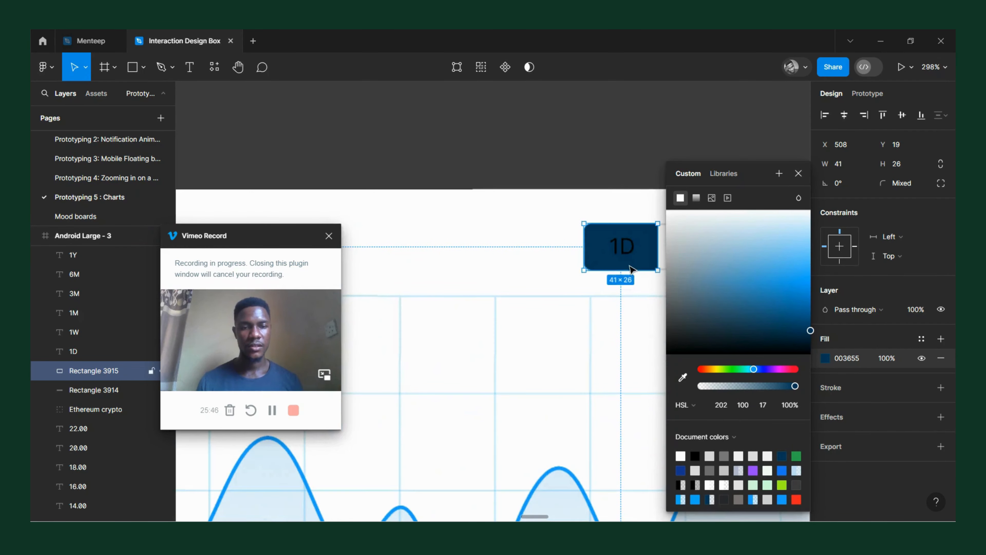
{"action": "left_click", "coordinate": [626, 252]}
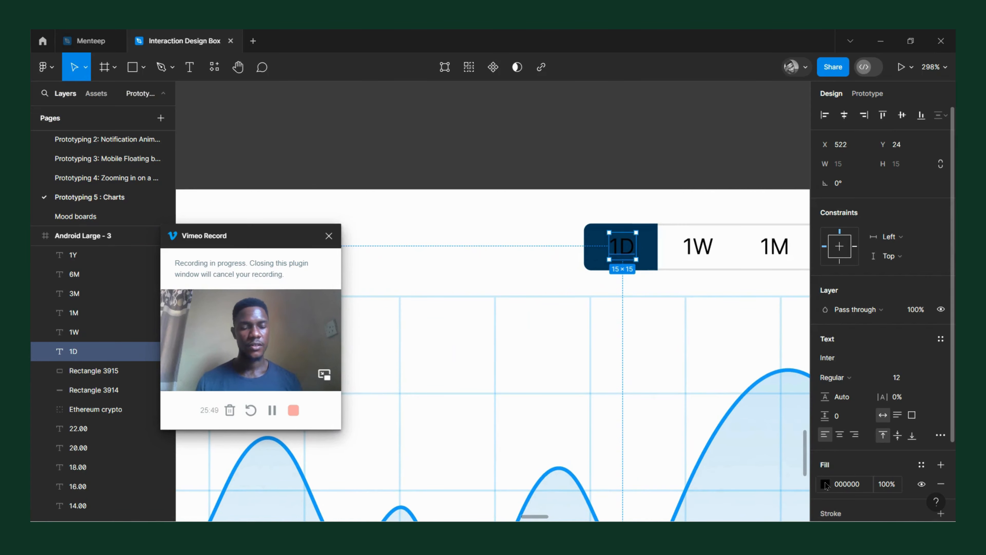
{"action": "left_click", "coordinate": [826, 485]}
{"action": "left_click_drag", "start_coordinate": [676, 288], "coordinate": [653, 188]}
{"action": "left_click", "coordinate": [532, 154]}
{"action": "scroll", "coordinate": [532, 152], "scroll_direction": "down", "scroll_amount": 7}
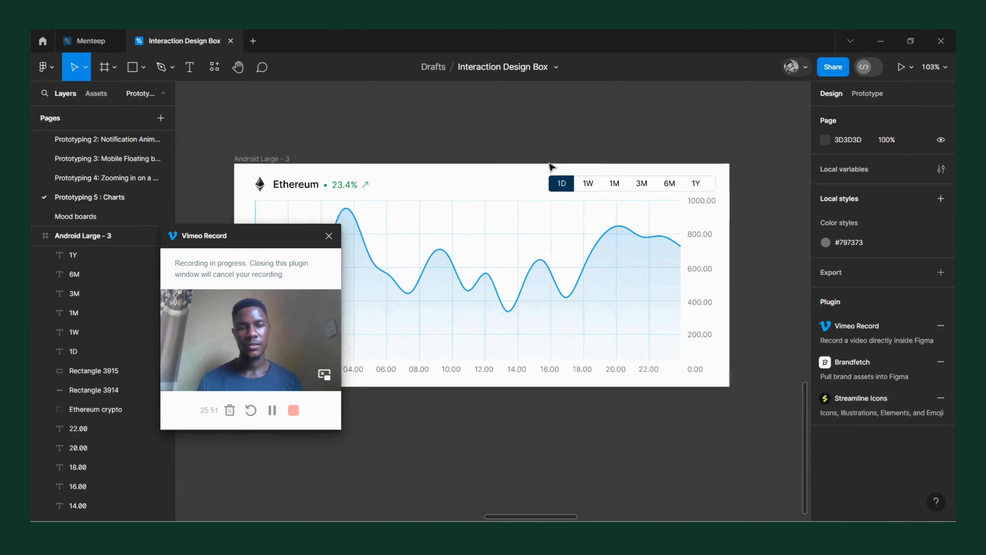
Step: Fill the highlight rectangle behind 1D with the bright blue document colour 00ABF7
{"action": "left_click", "coordinate": [573, 183]}
{"action": "scroll", "coordinate": [574, 182], "scroll_direction": "up", "scroll_amount": 4}
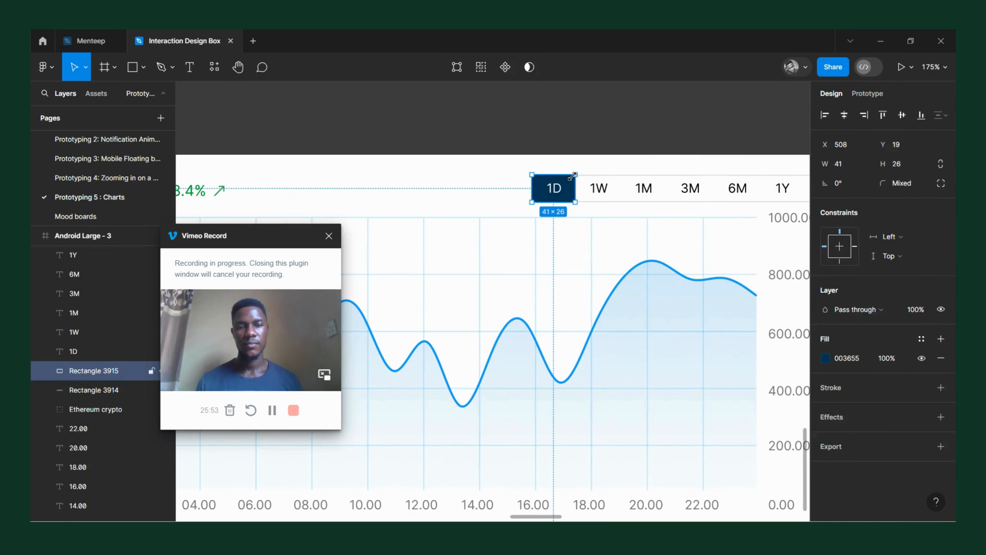
{"action": "left_click", "coordinate": [826, 358]}
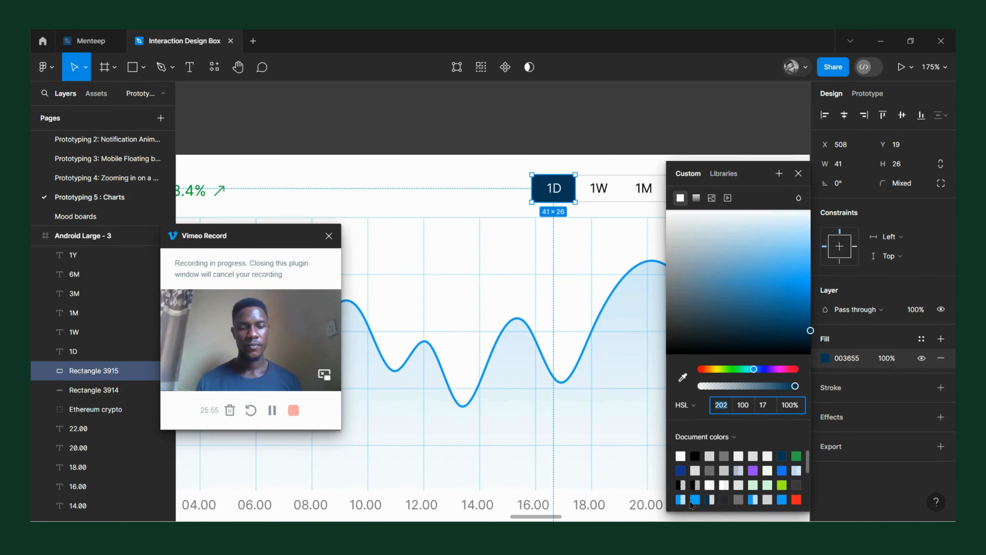
{"action": "left_click", "coordinate": [694, 501]}
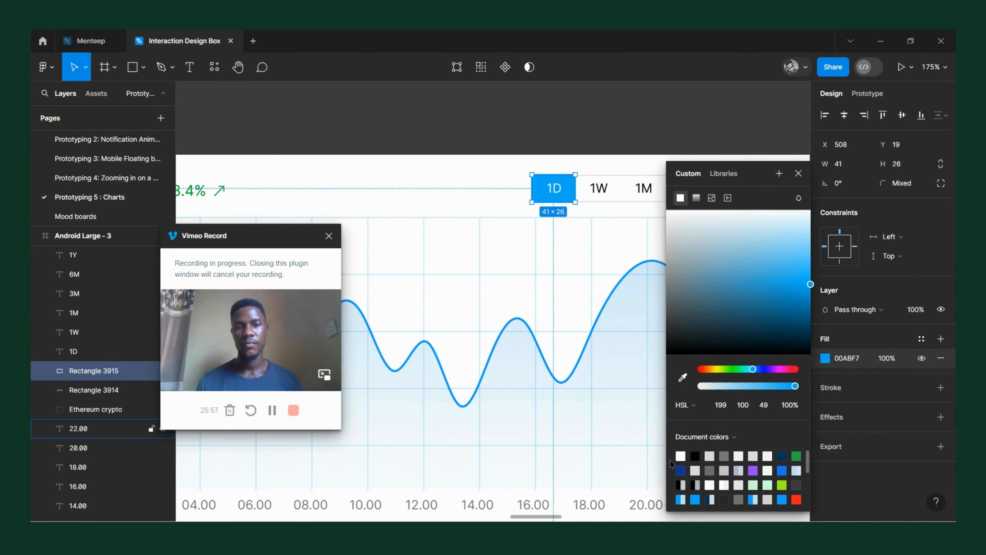
{"action": "scroll", "coordinate": [613, 328], "scroll_direction": "down", "scroll_amount": 6}
{"action": "left_click", "coordinate": [576, 223]}
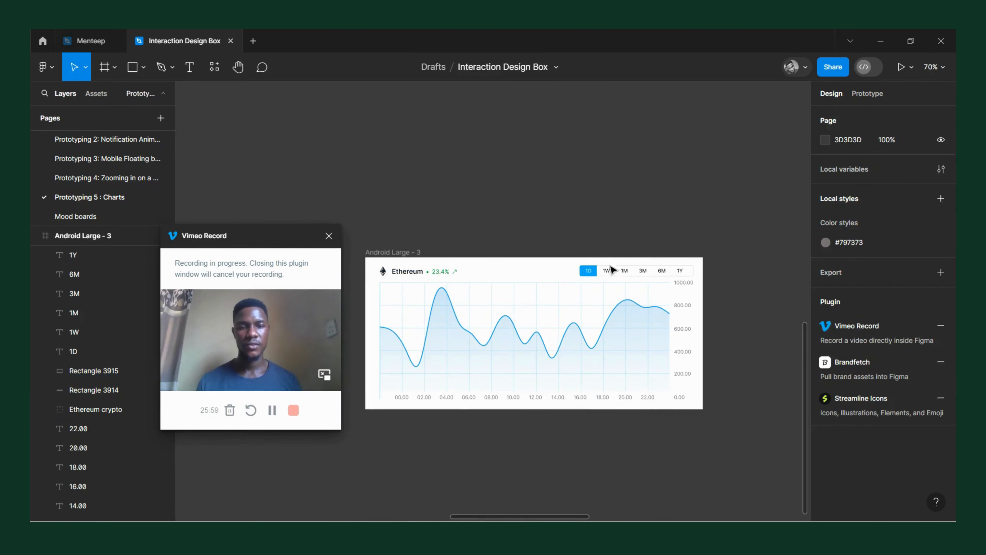
Step: Set the 1D label's font weight to Medium
{"action": "scroll", "coordinate": [611, 269], "scroll_direction": "up", "scroll_amount": 5}
{"action": "left_click", "coordinate": [147, 350]}
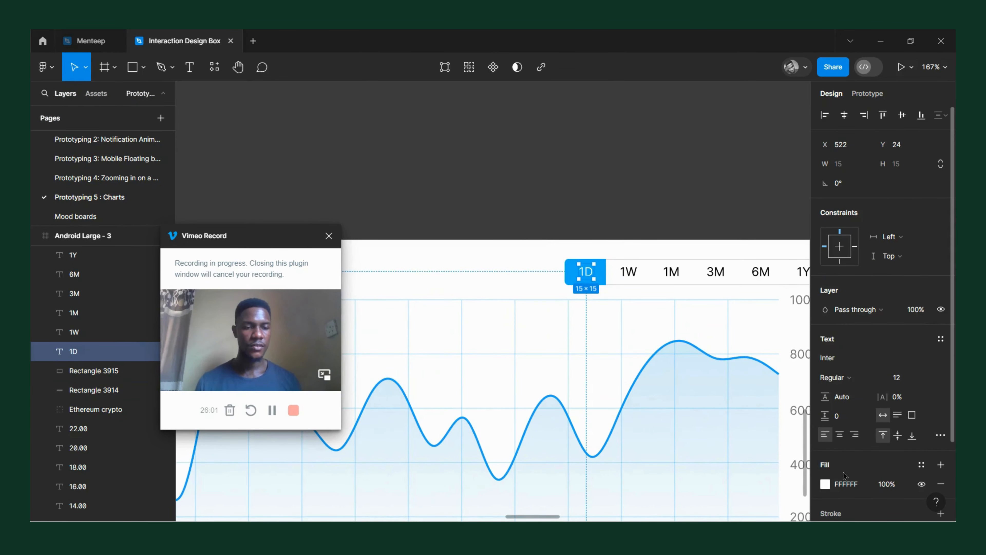
{"action": "left_click", "coordinate": [835, 377]}
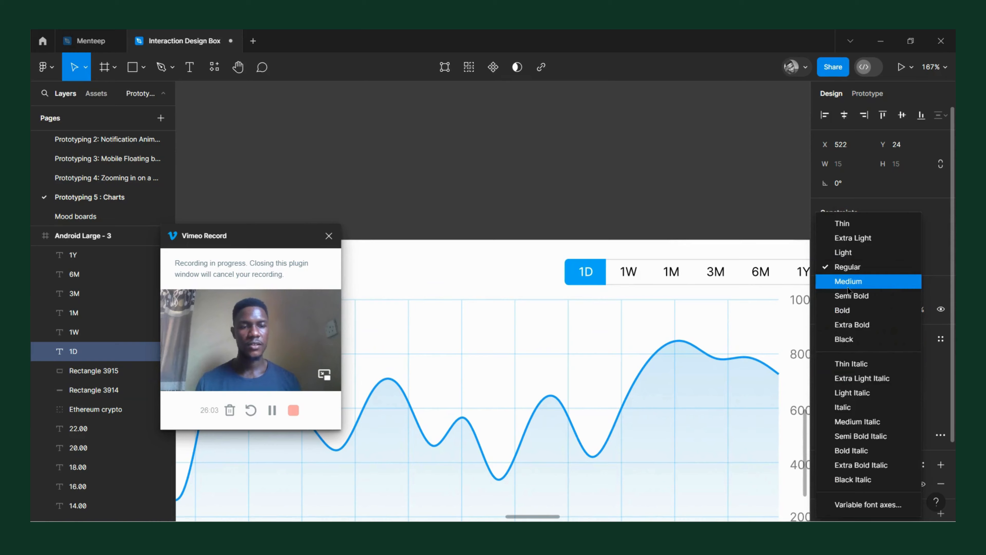
{"action": "left_click", "coordinate": [848, 287]}
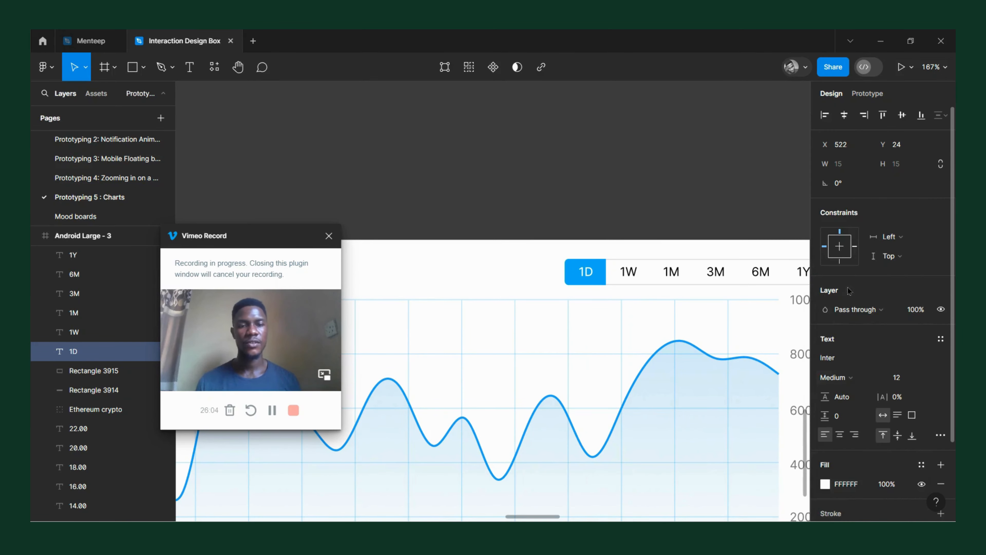
{"action": "left_click", "coordinate": [557, 220]}
{"action": "scroll", "coordinate": [621, 317], "scroll_direction": "down", "scroll_amount": 5}
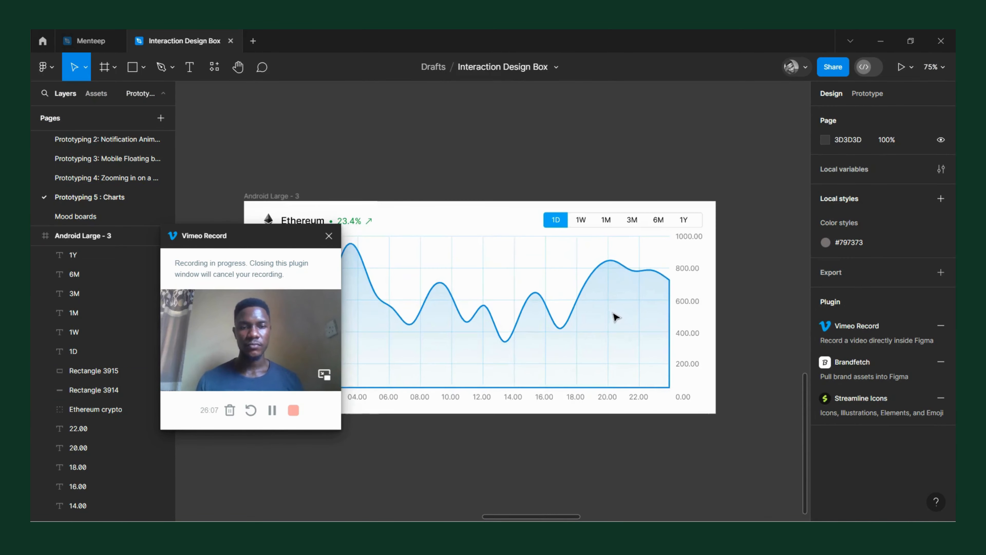
Step: Duplicate the finished Android Large - 3 chart frame
{"action": "scroll", "coordinate": [621, 316], "scroll_direction": "up", "scroll_amount": 2}
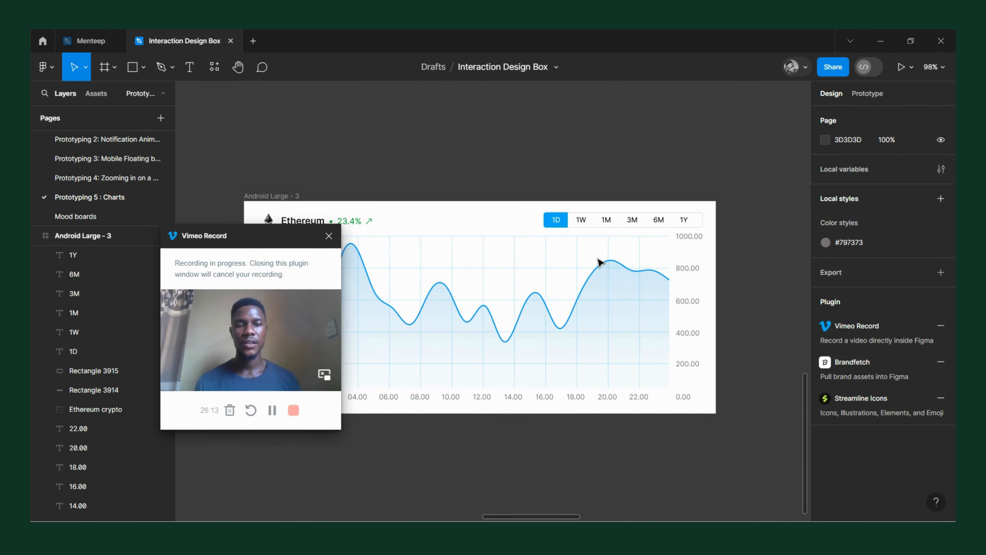
{"action": "scroll", "coordinate": [594, 251], "scroll_direction": "down", "scroll_amount": 3}
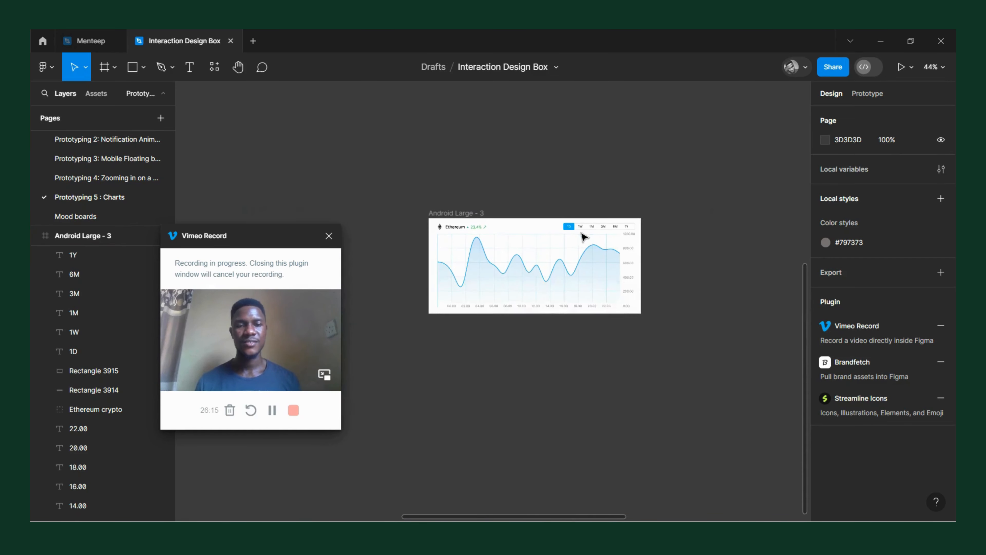
{"action": "left_click", "coordinate": [482, 214]}
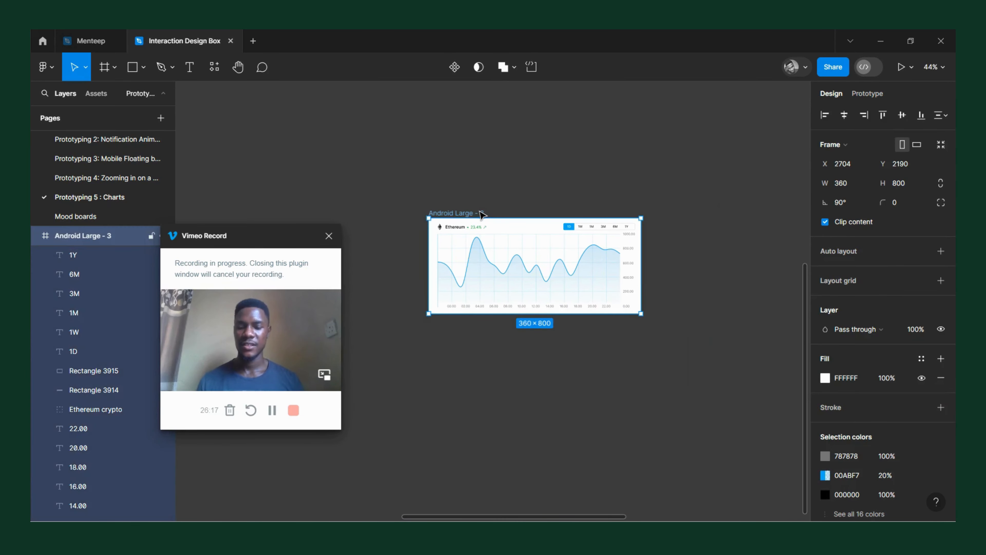
{"action": "key", "text": "ctrl+d"}
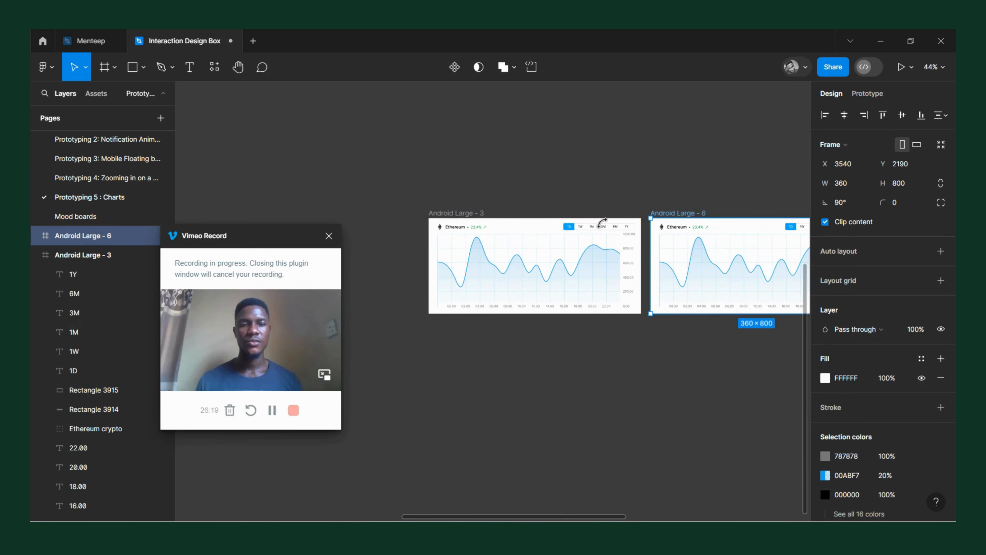
{"action": "scroll", "coordinate": [594, 221], "scroll_direction": "right", "scroll_amount": 5}
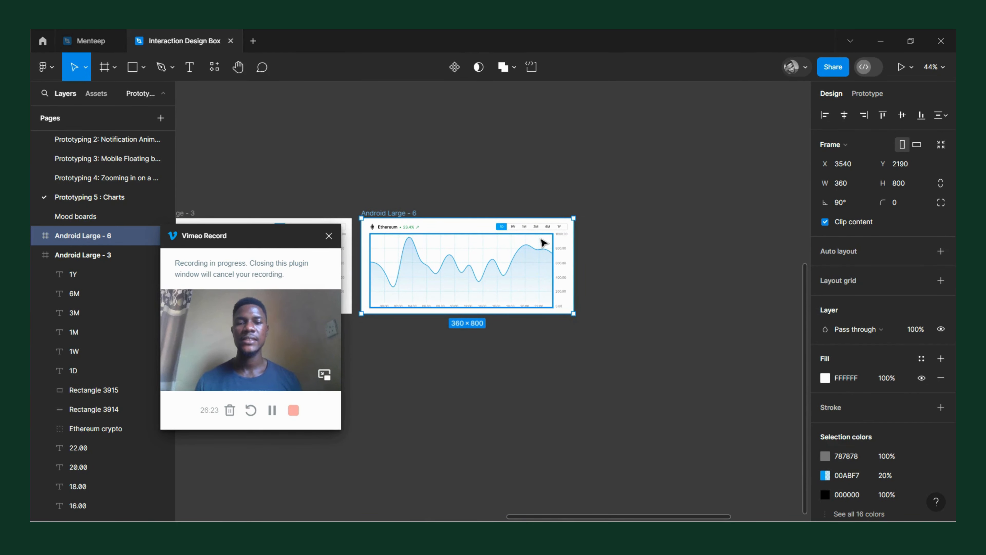
Step: In the duplicated frame, move the blue highlight rectangle behind 1W at X 551 and set its two left corner radii to 0
{"action": "scroll", "coordinate": [524, 235], "scroll_direction": "up", "scroll_amount": 5}
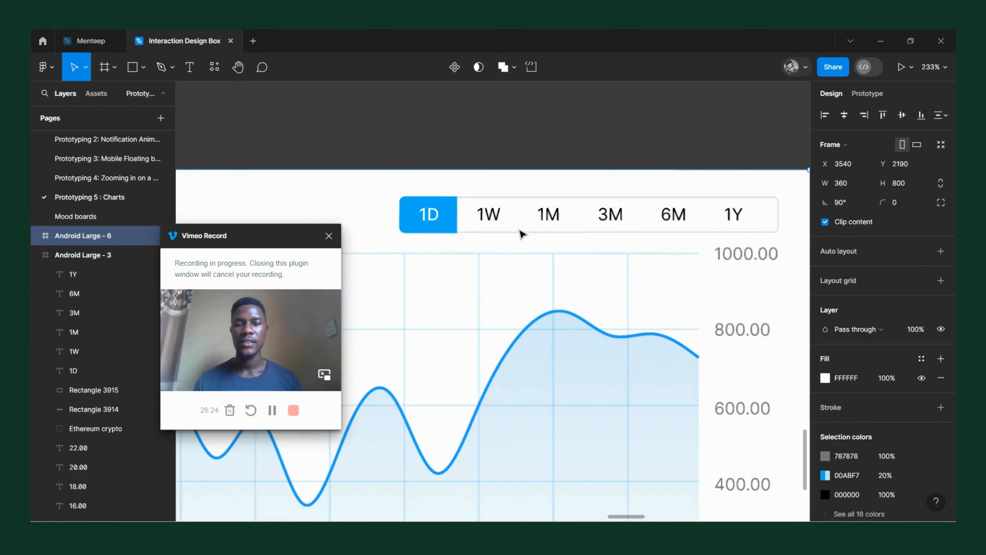
{"action": "left_click", "coordinate": [452, 214]}
{"action": "left_click_drag", "start_coordinate": [452, 214], "coordinate": [513, 216]}
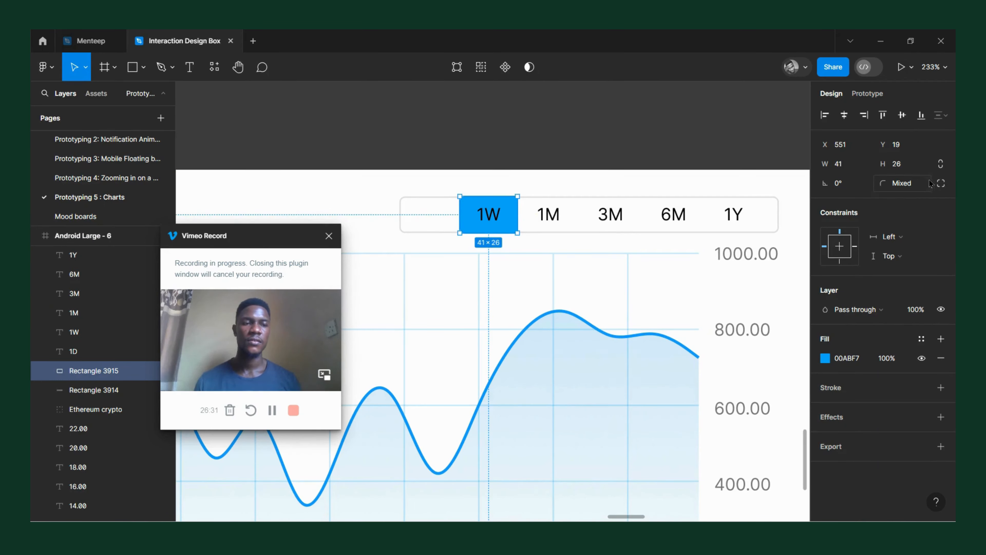
{"action": "left_click", "coordinate": [941, 183]}
{"action": "left_click", "coordinate": [718, 216]}
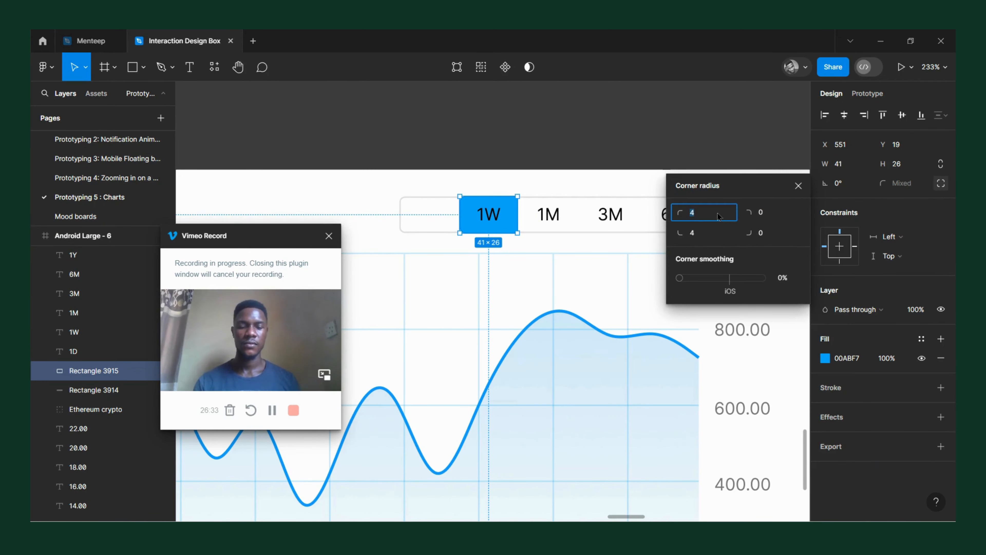
{"action": "type", "text": "0"}
{"action": "left_click", "coordinate": [706, 232]}
{"action": "type", "text": "0"}
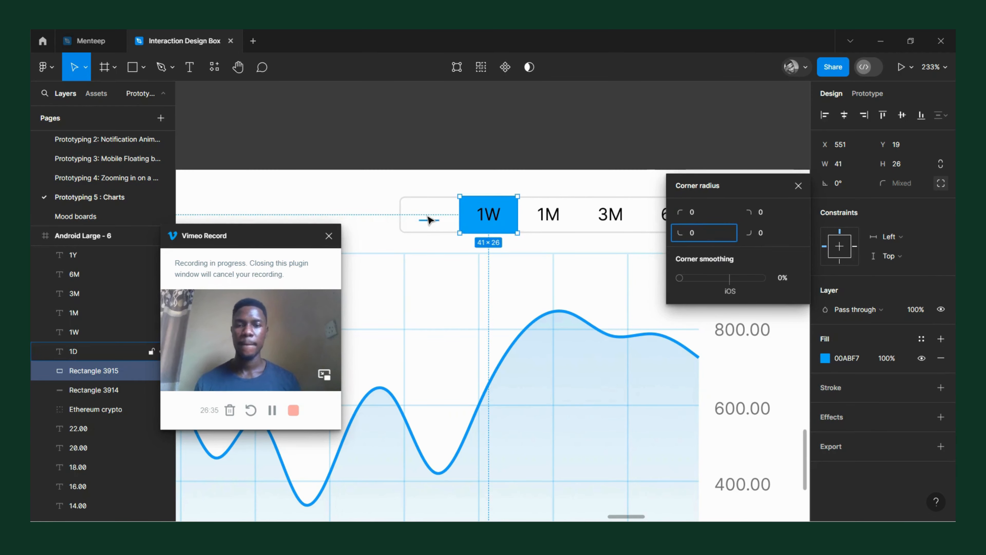
Step: Change the 1D label in the duplicated frame to black 000000
{"action": "left_click", "coordinate": [428, 220]}
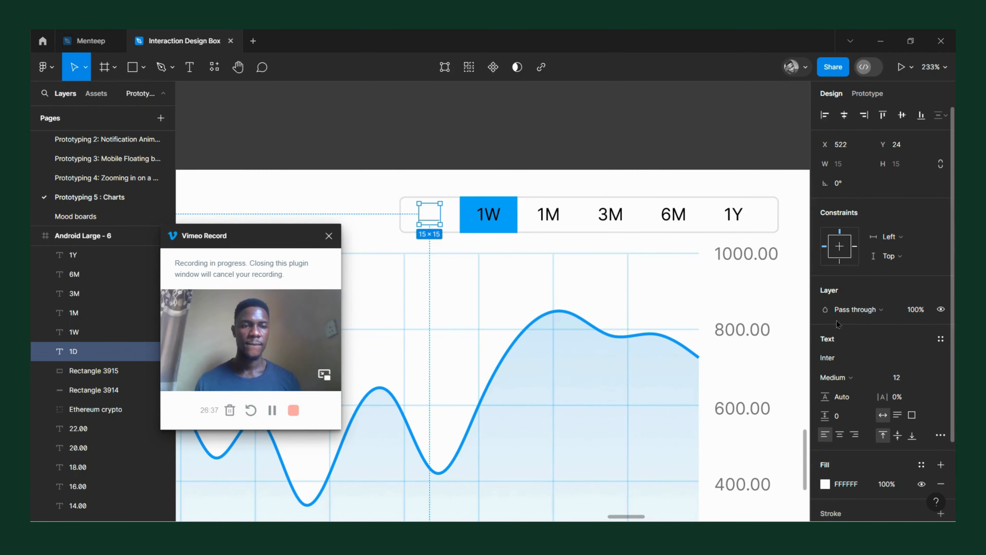
{"action": "scroll", "coordinate": [837, 324], "scroll_direction": "down", "scroll_amount": 3}
{"action": "left_click", "coordinate": [826, 387]}
{"action": "left_click_drag", "start_coordinate": [707, 305], "coordinate": [646, 388]}
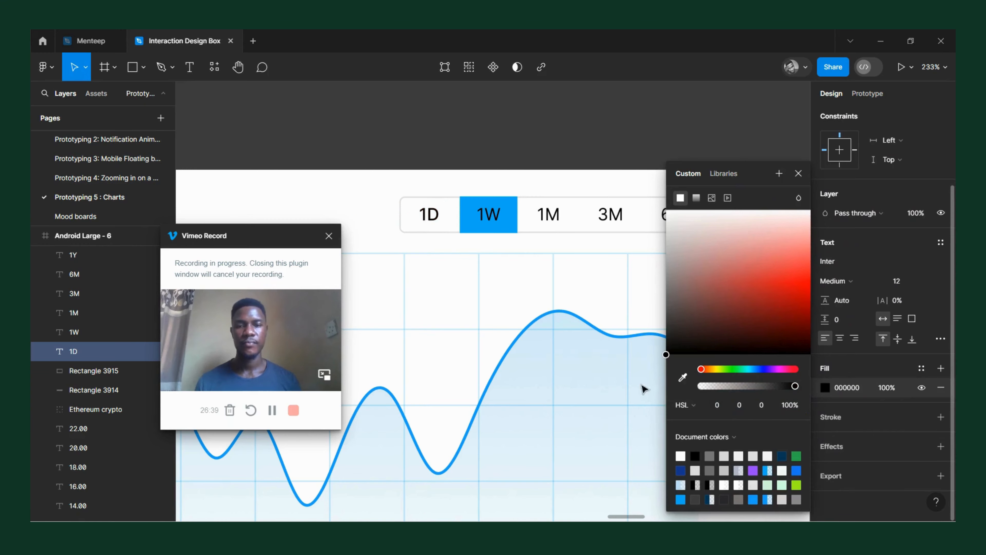
Step: Change the 1W label in the duplicated frame to white FFFFFF
{"action": "scroll", "coordinate": [528, 150], "scroll_direction": "down", "scroll_amount": 5}
{"action": "left_click", "coordinate": [525, 167]}
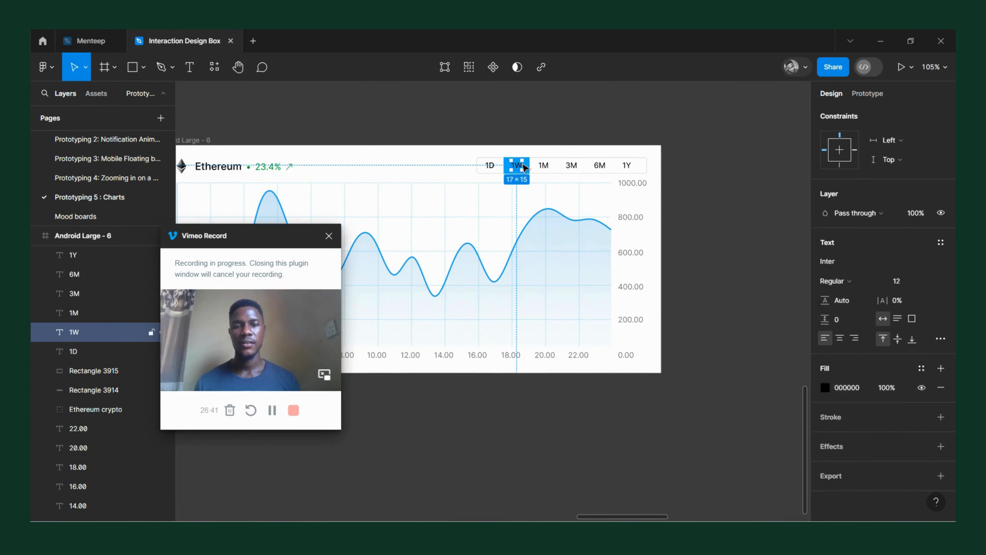
{"action": "left_click", "coordinate": [826, 387]}
{"action": "left_click_drag", "start_coordinate": [718, 287], "coordinate": [614, 125]}
{"action": "left_click", "coordinate": [614, 125]}
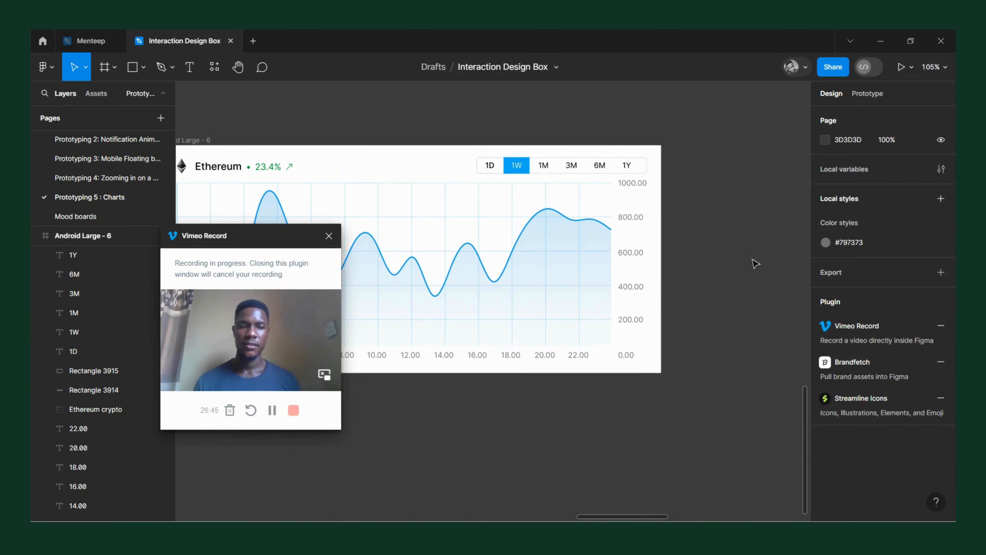
Step: Set the 1W label's font weight to Medium in the duplicated frame
{"action": "key", "text": "ctrl+z"}
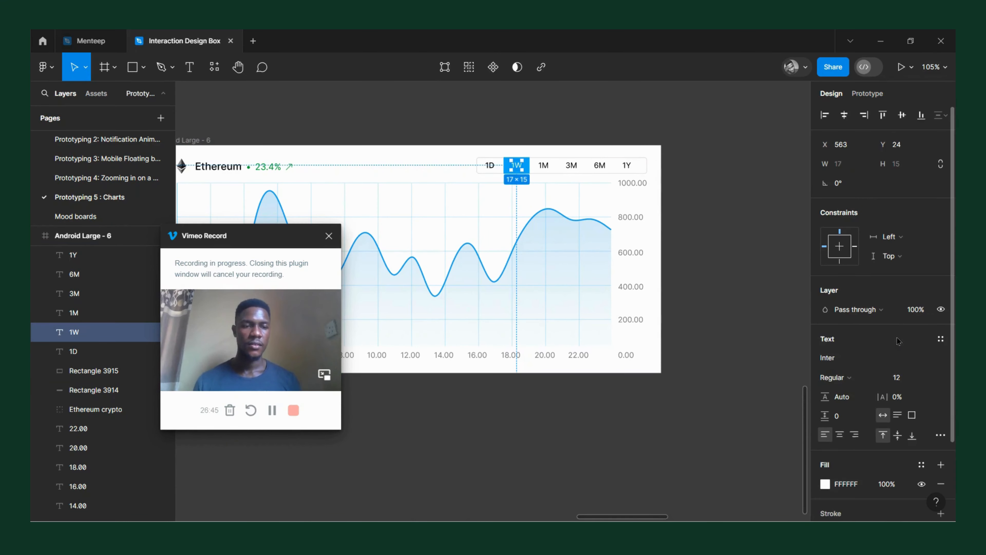
{"action": "left_click", "coordinate": [852, 383]}
{"action": "left_click", "coordinate": [851, 283]}
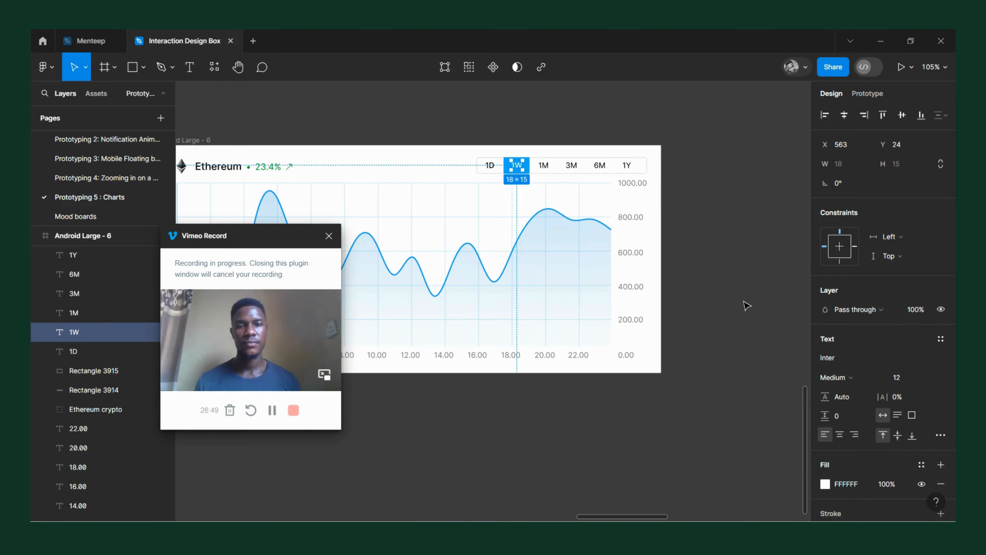
{"action": "left_click", "coordinate": [754, 293]}
{"action": "scroll", "coordinate": [752, 289], "scroll_direction": "down", "scroll_amount": 5}
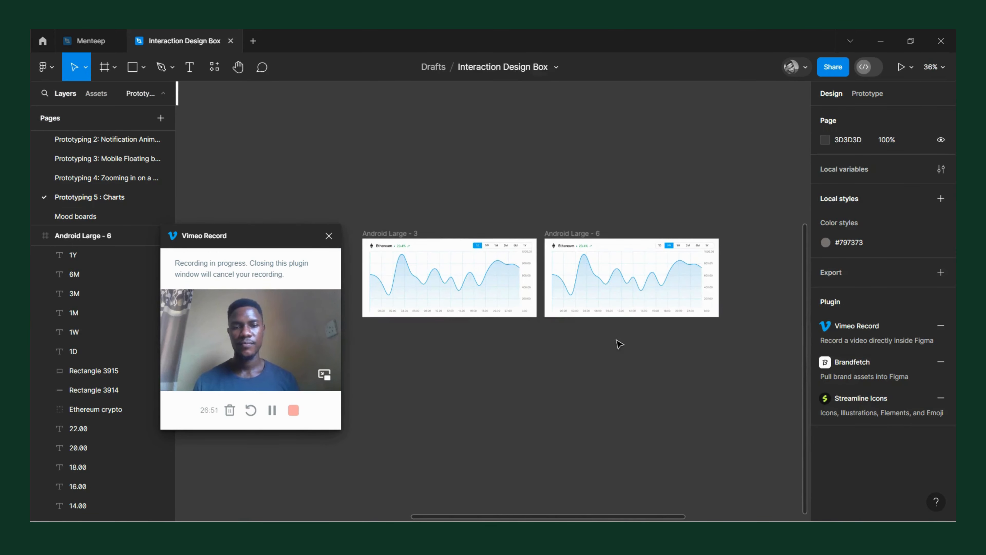
{"action": "scroll", "coordinate": [547, 335], "scroll_direction": "up", "scroll_amount": 3}
{"action": "scroll", "coordinate": [546, 334], "scroll_direction": "up", "scroll_amount": 5}
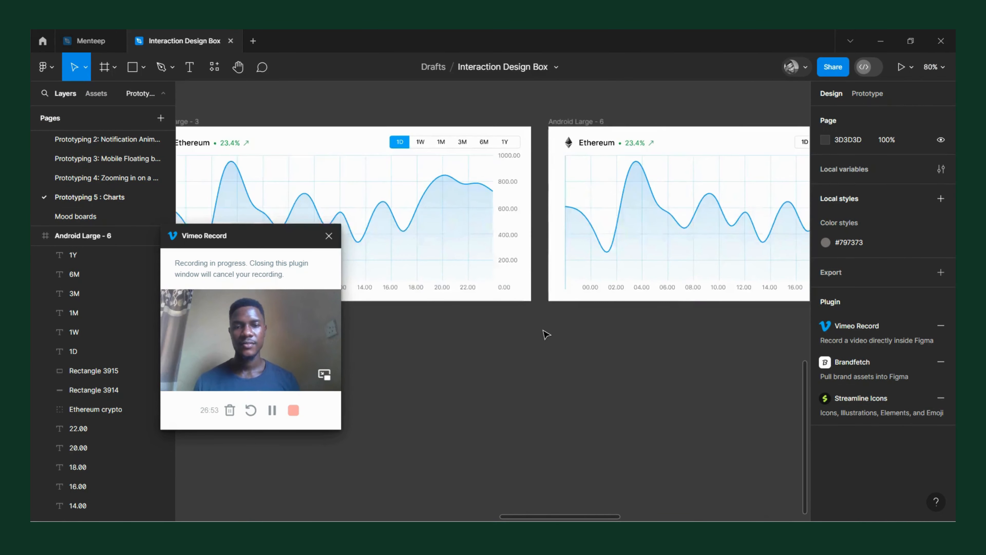
Step: Select the highlight rectangles behind 1D and 1W across both frames and open their shared fill colour for editing
{"action": "left_click", "coordinate": [407, 147]}
{"action": "scroll", "coordinate": [723, 178], "scroll_direction": "right", "scroll_amount": 5}
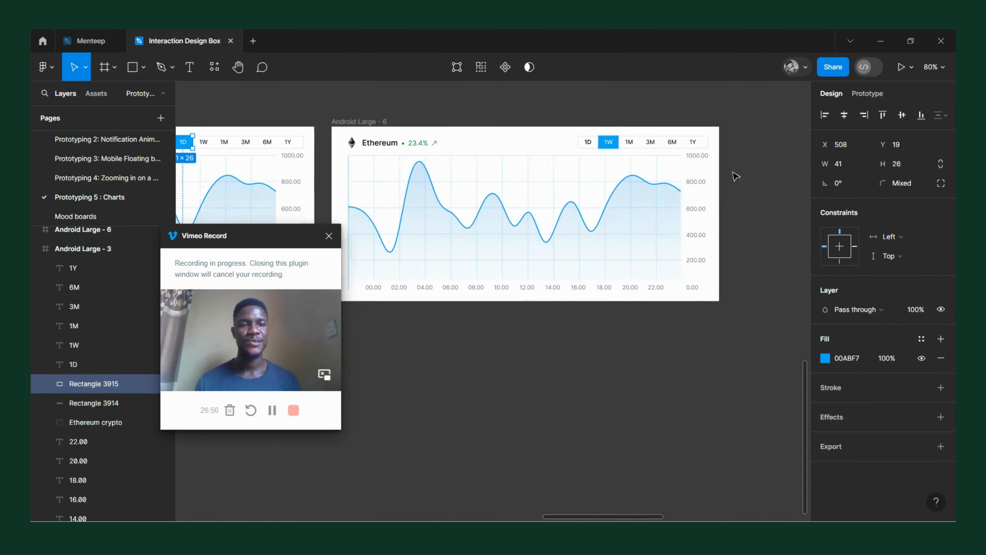
{"action": "left_click", "coordinate": [617, 147], "text": "shift"}
{"action": "left_click", "coordinate": [825, 387]}
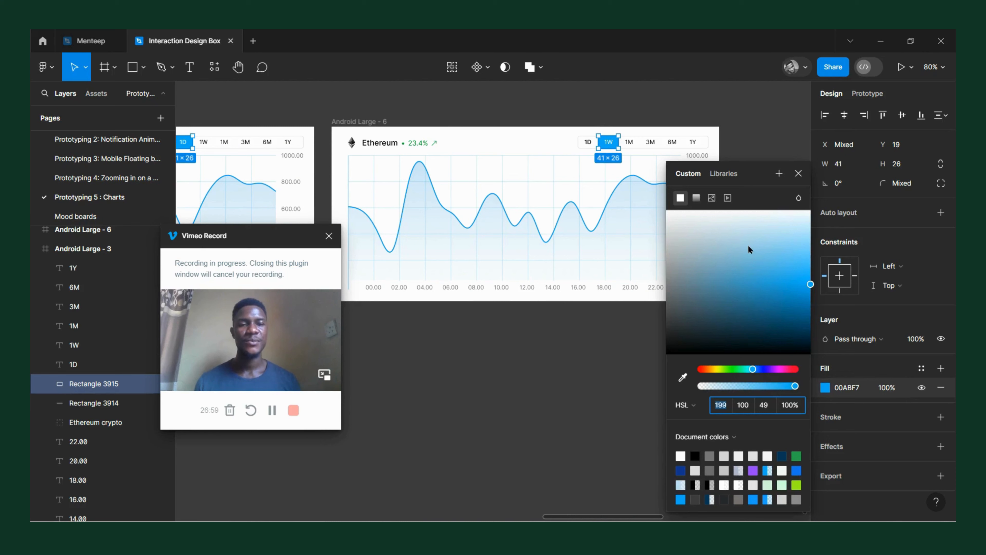
{"action": "left_click", "coordinate": [758, 254]}
{"action": "mouse_move", "coordinate": [778, 295]}
{"action": "left_mouse_down"}
{"action": "mouse_move", "coordinate": [807, 297]}
{"action": "mouse_move", "coordinate": [812, 317]}
{"action": "left_mouse_up"}
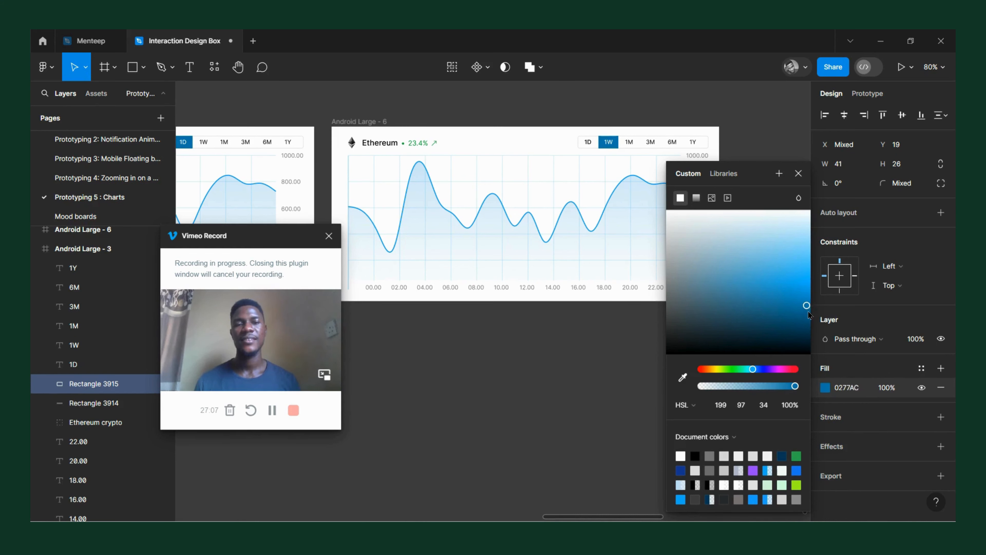
{"action": "left_click_drag", "start_coordinate": [812, 317], "coordinate": [813, 317]}
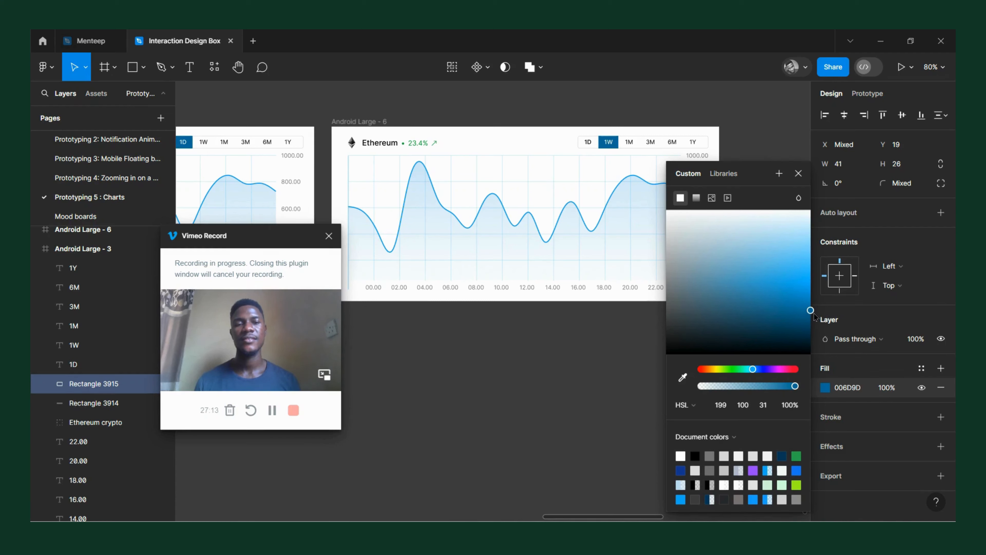
{"action": "left_click_drag", "start_coordinate": [819, 319], "coordinate": [807, 319]}
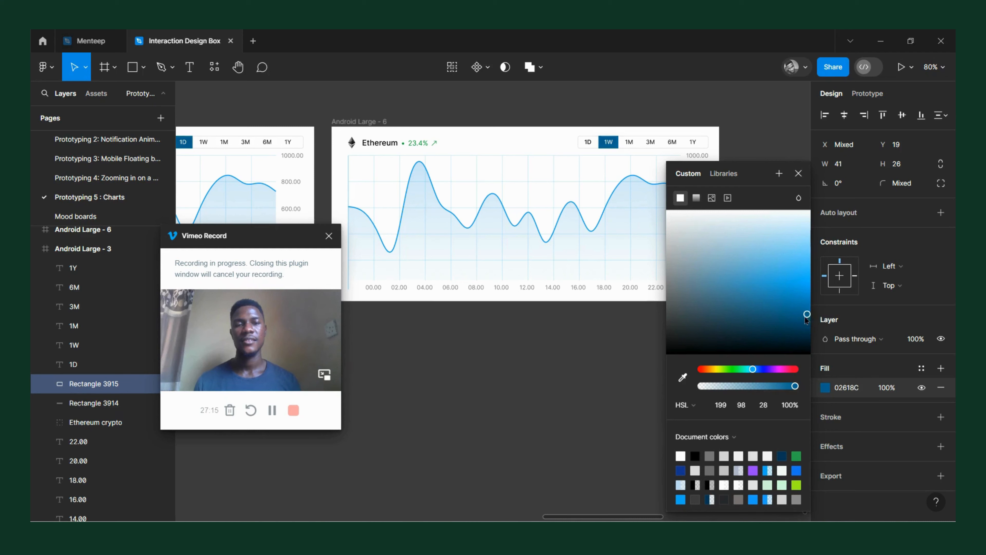
{"action": "key", "text": "ctrl+z"}
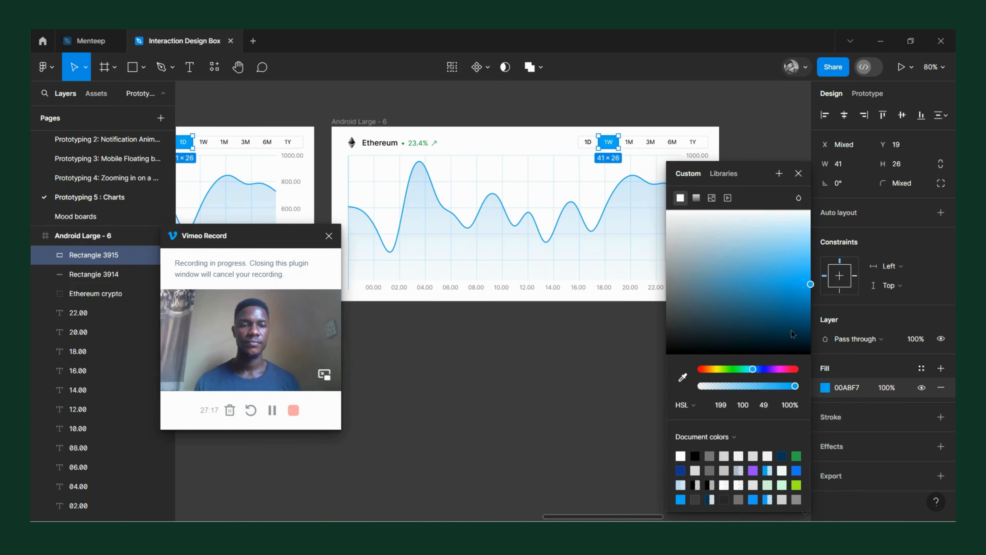
Step: Set the fill of both selected highlight rectangles to the slightly darker blue 0D9ADA
{"action": "left_click_drag", "start_coordinate": [806, 299], "coordinate": [795, 294]}
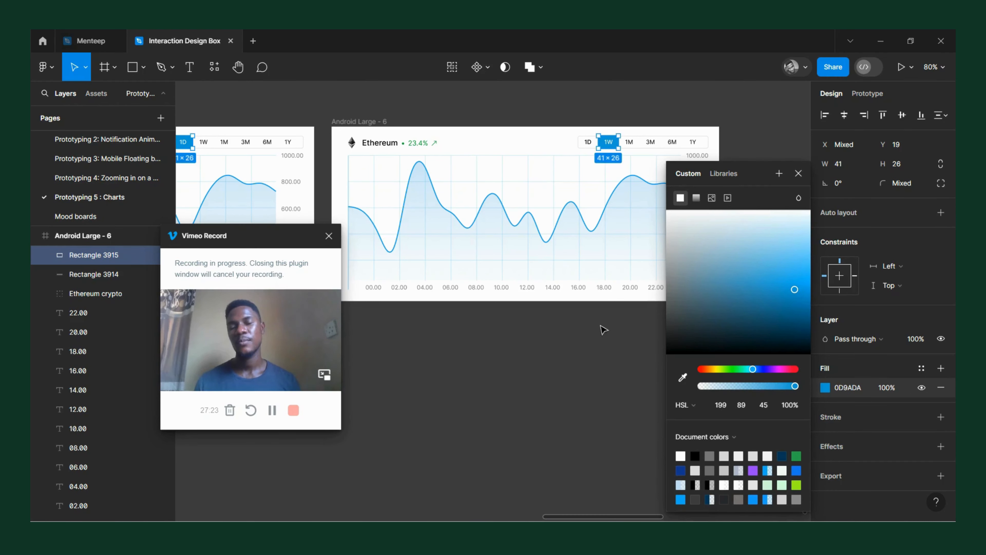
Step: Deselect the highlight rectangles and compare the 1D and 1W chart frames up close and at overview scale
{"action": "scroll", "coordinate": [559, 349], "scroll_direction": "down", "scroll_amount": 5}
{"action": "left_click", "coordinate": [557, 362]}
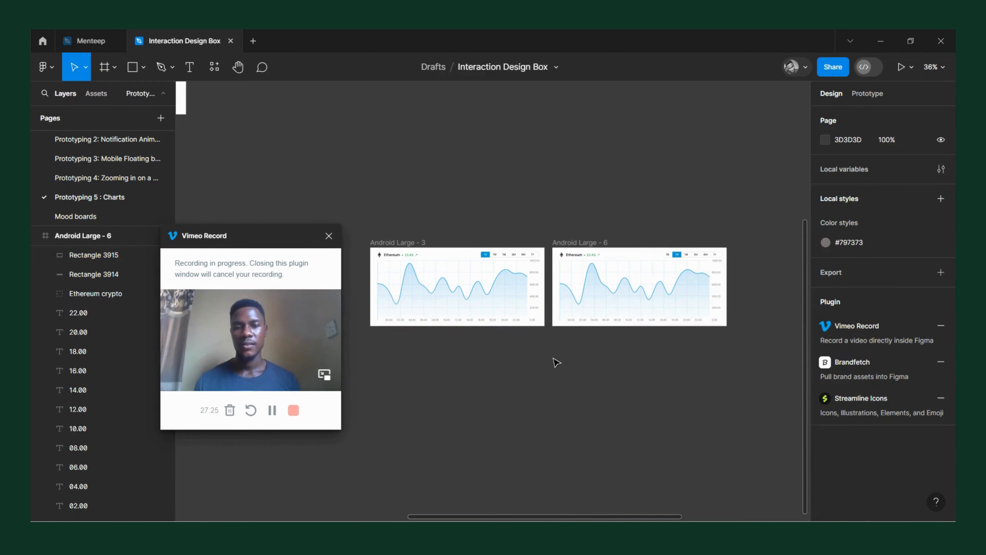
{"action": "scroll", "coordinate": [704, 248], "scroll_direction": "up", "scroll_amount": 6}
{"action": "scroll", "coordinate": [621, 269], "scroll_direction": "down", "scroll_amount": 3}
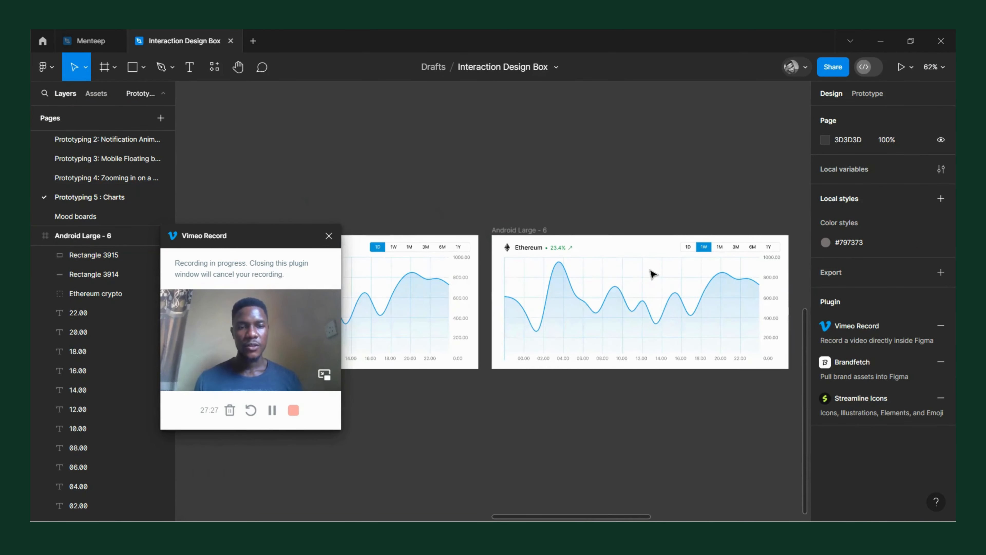
{"action": "scroll", "coordinate": [632, 293], "scroll_direction": "down", "scroll_amount": 4}
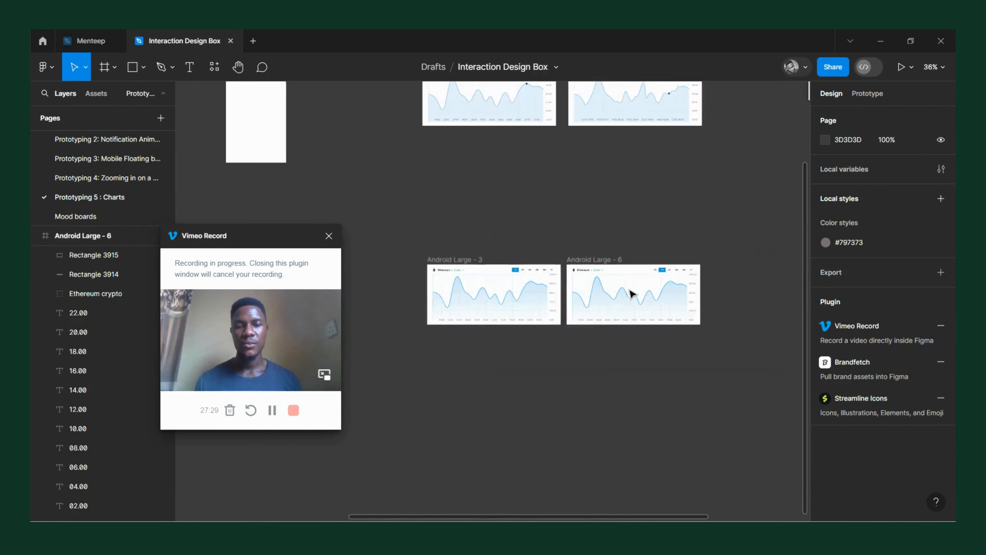
{"action": "scroll", "coordinate": [629, 298], "scroll_direction": "up", "scroll_amount": 3}
{"action": "scroll", "coordinate": [470, 282], "scroll_direction": "up", "scroll_amount": 2}
{"action": "scroll", "coordinate": [480, 282], "scroll_direction": "left", "scroll_amount": 3}
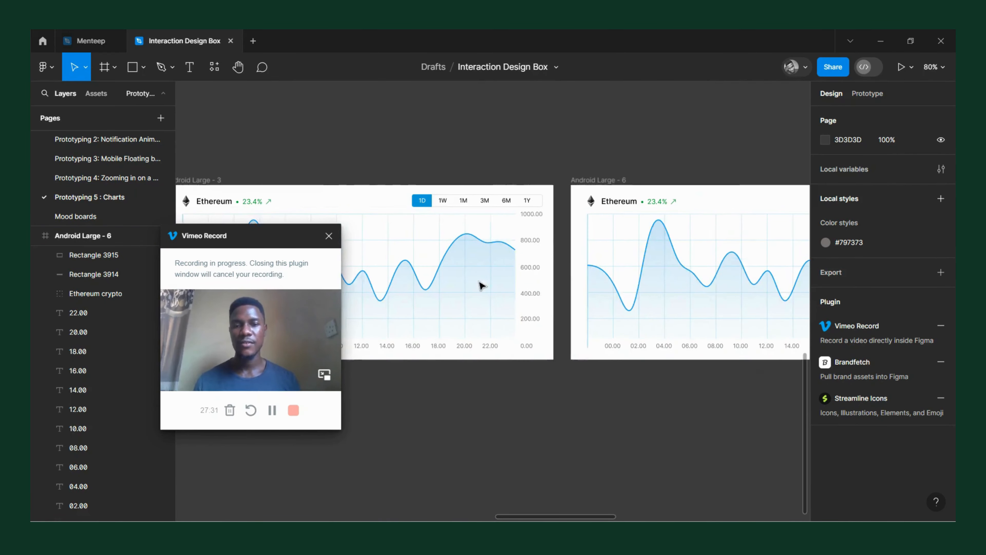
Step: Draw a circle about 9 × 9 on the curve's peak above 20.00 in the 1D frame
{"action": "scroll", "coordinate": [481, 288], "scroll_direction": "up", "scroll_amount": 2}
{"action": "key", "text": "o"}
{"action": "scroll", "coordinate": [536, 228], "scroll_direction": "up", "scroll_amount": 5}
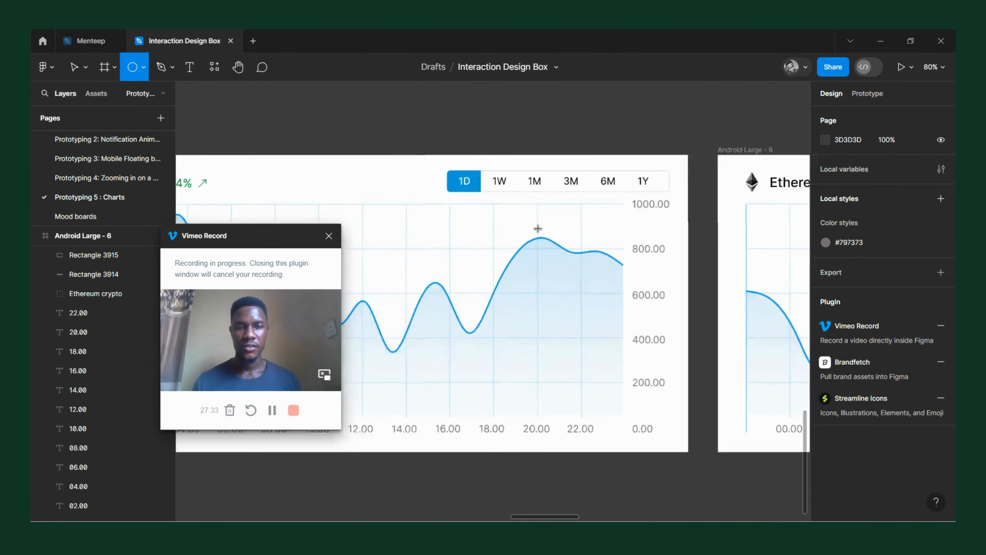
{"action": "left_click_drag", "start_coordinate": [529, 242], "coordinate": [540, 260]}
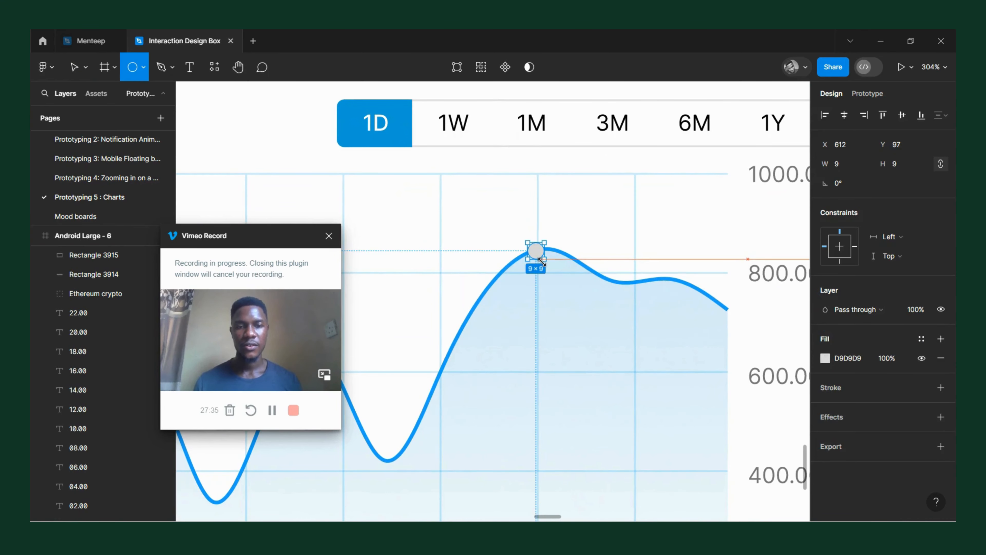
Step: Fill the peak circle with dark blue 143791 and shift it onto the curve at X 614, Y 97
{"action": "left_click", "coordinate": [825, 358]}
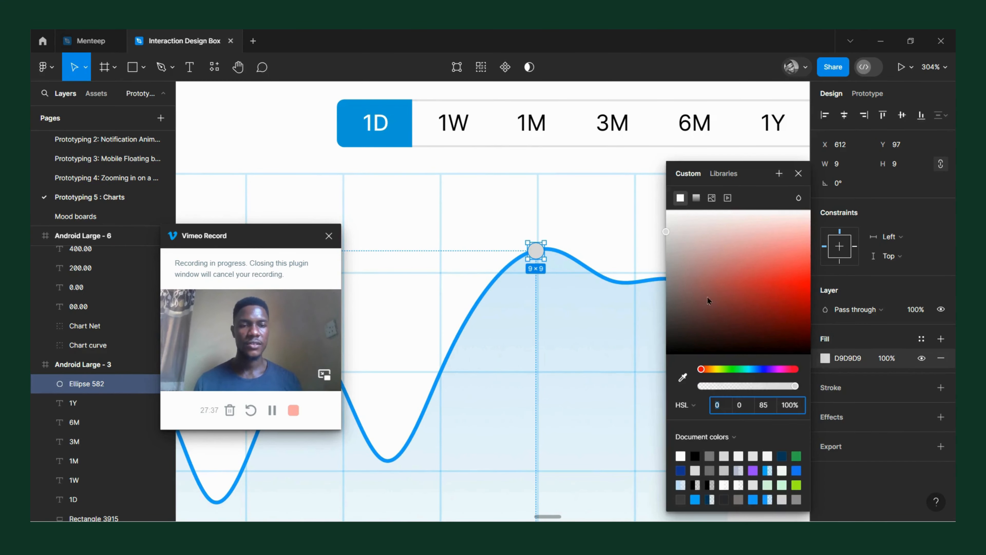
{"action": "left_click_drag", "start_coordinate": [697, 304], "coordinate": [691, 312]}
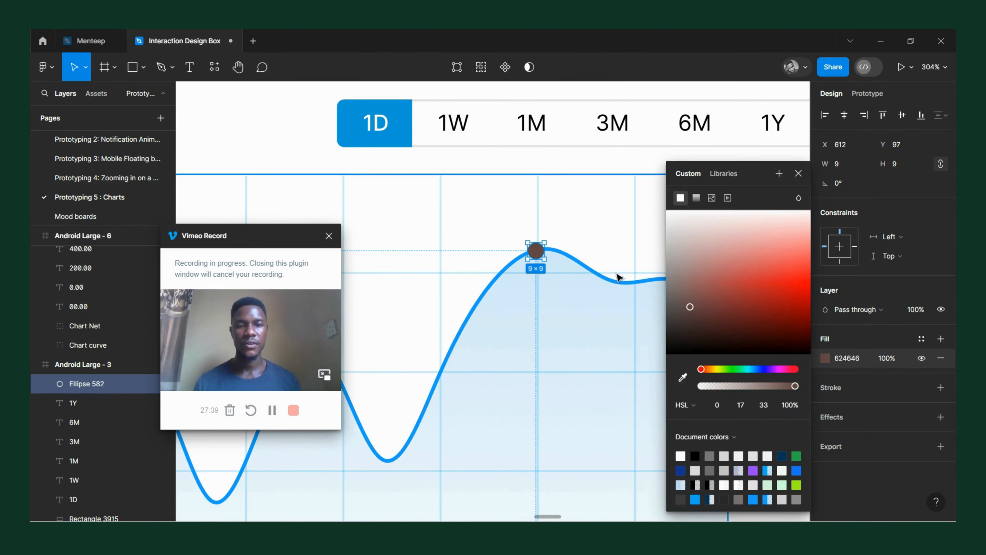
{"action": "left_click", "coordinate": [681, 470]}
{"action": "left_click_drag", "start_coordinate": [537, 252], "coordinate": [543, 254]}
{"action": "scroll", "coordinate": [543, 255], "scroll_direction": "down", "scroll_amount": 10}
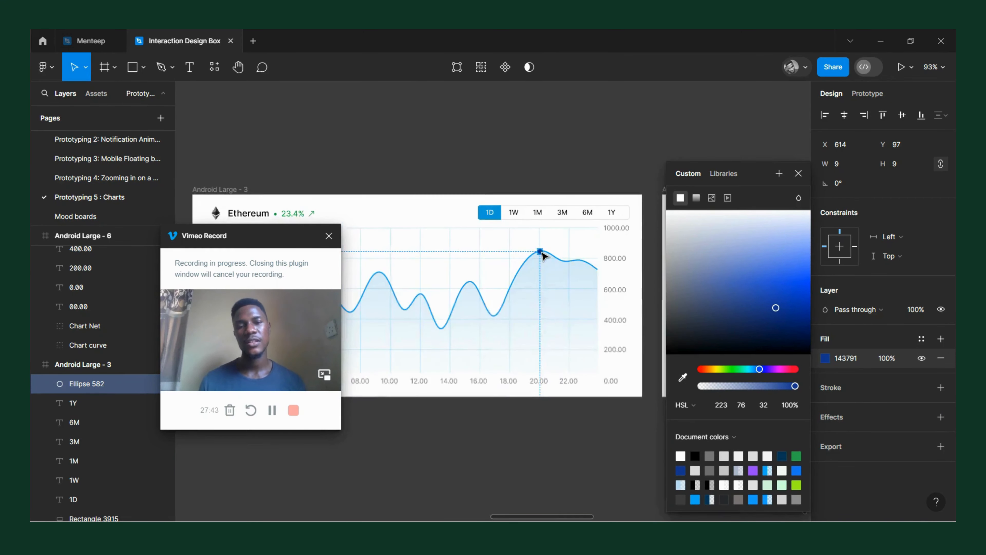
{"action": "left_click", "coordinate": [799, 173]}
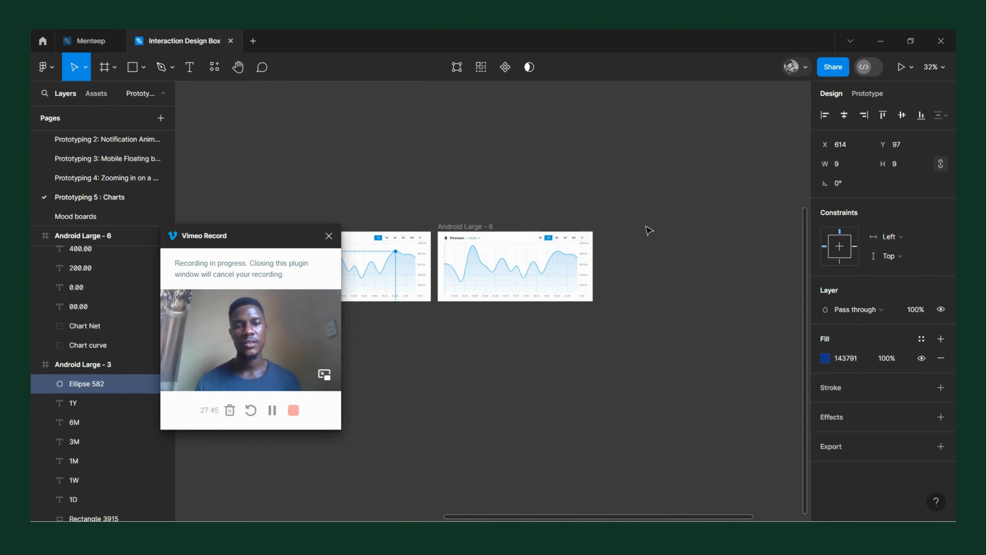
Step: Examine the 1W frame's time labels and grid, opening the 00.00 label's text for editing
{"action": "scroll", "coordinate": [469, 276], "scroll_direction": "up", "scroll_amount": 6}
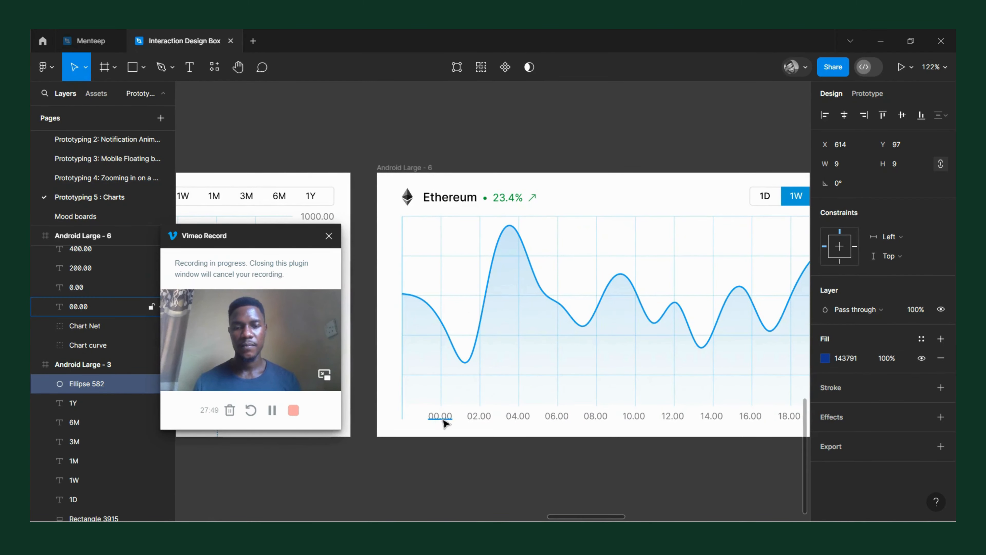
{"action": "scroll", "coordinate": [587, 430], "scroll_direction": "right", "scroll_amount": 5}
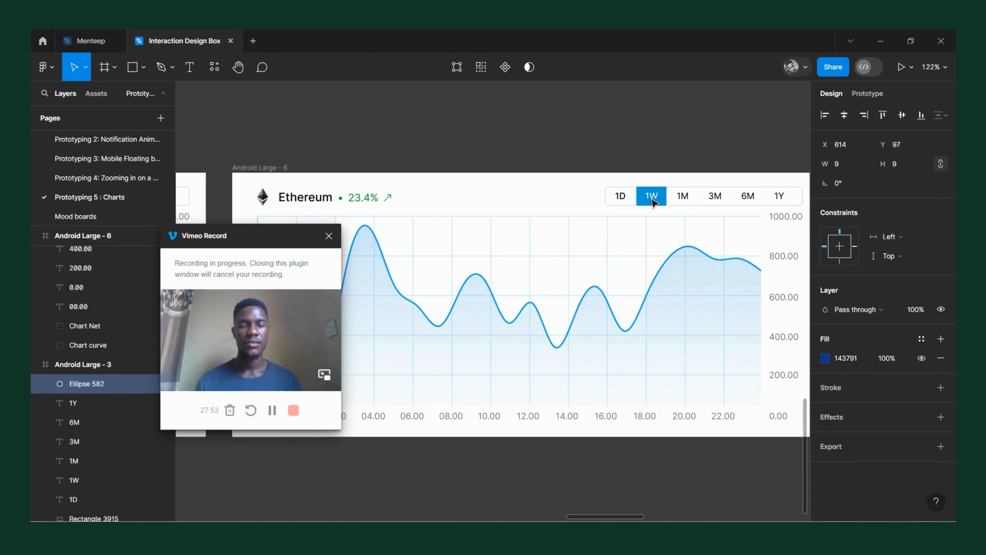
{"action": "scroll", "coordinate": [622, 268], "scroll_direction": "down", "scroll_amount": 5}
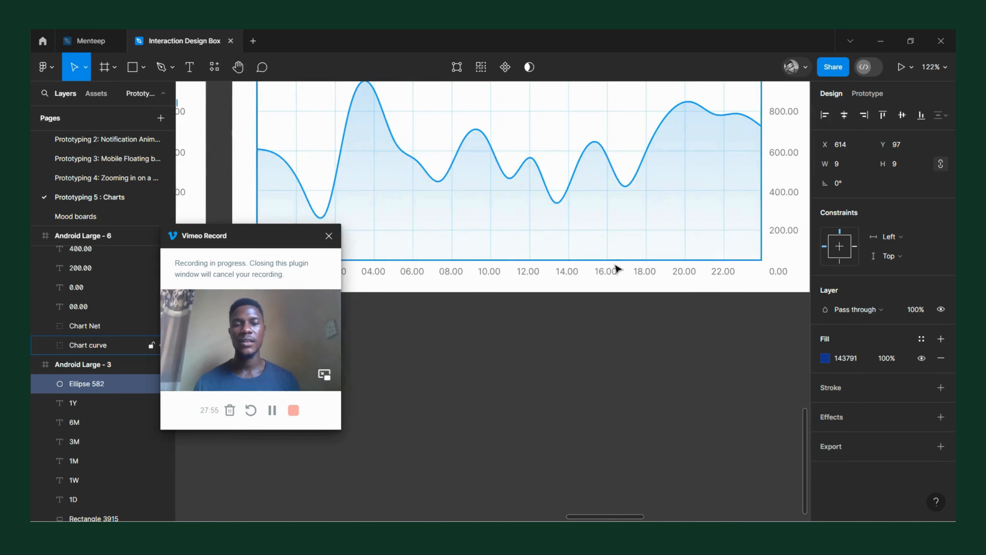
{"action": "scroll", "coordinate": [400, 280], "scroll_direction": "left", "scroll_amount": 4}
{"action": "double_click", "coordinate": [442, 275]}
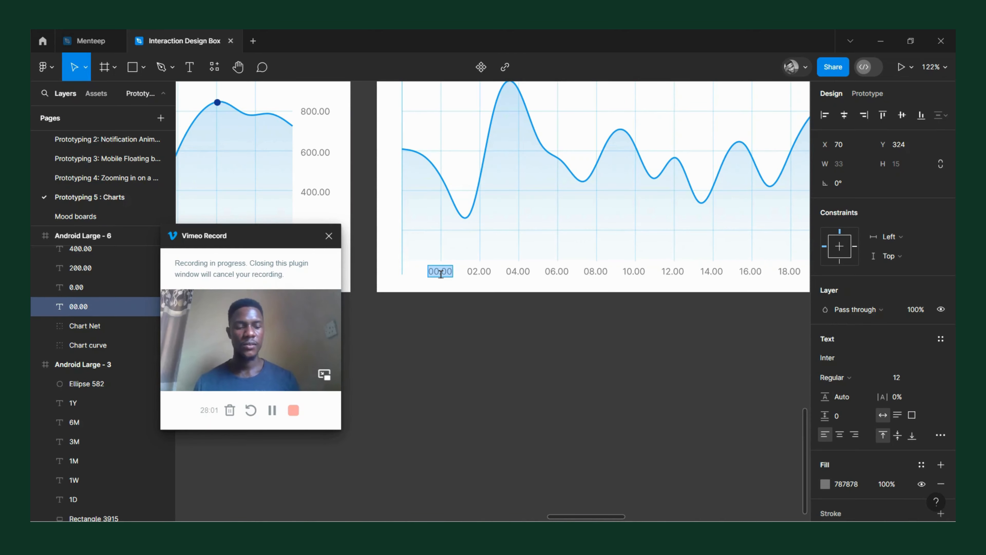
{"action": "scroll", "coordinate": [441, 274], "scroll_direction": "down", "scroll_amount": 5}
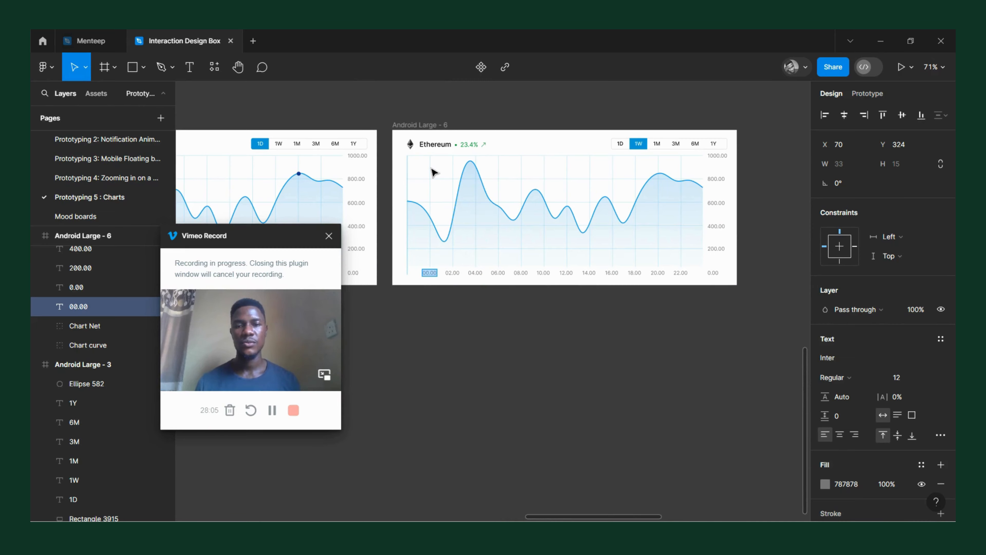
{"action": "scroll", "coordinate": [434, 172], "scroll_direction": "up", "scroll_amount": 5}
{"action": "scroll", "coordinate": [434, 172], "scroll_direction": "down", "scroll_amount": 2}
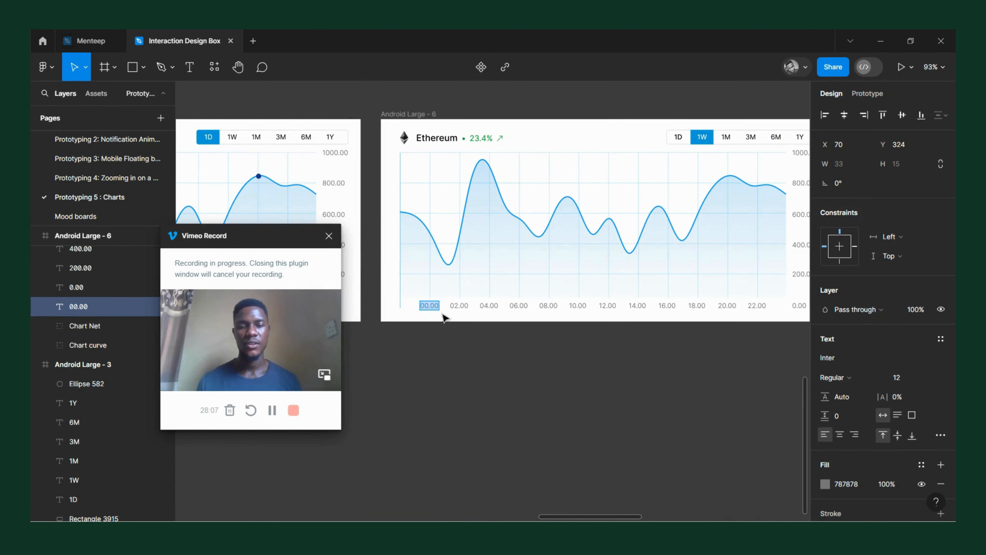
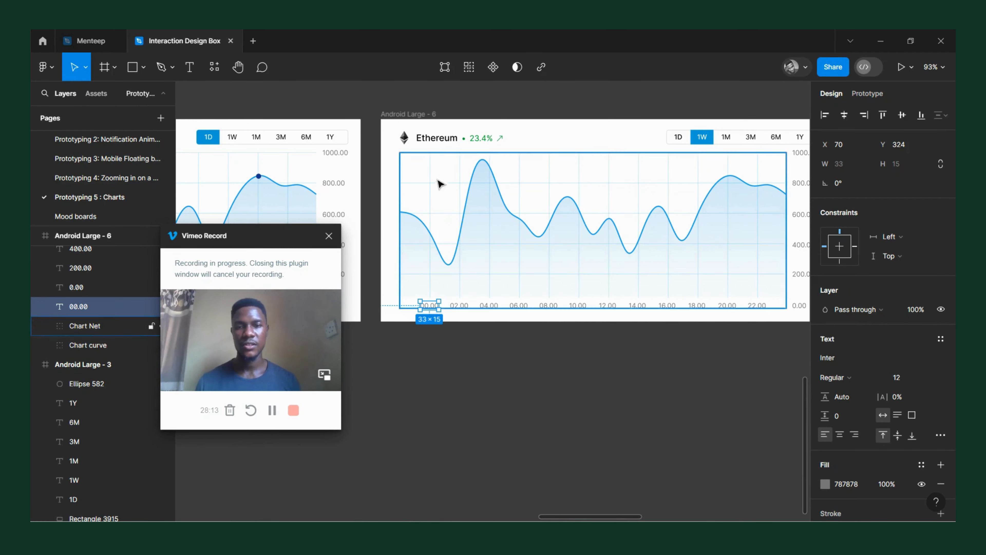
Step: Delete the five vertical grid lines from 14.00 to 22.00 in the 1W frame's Chart Net group
{"action": "left_click", "coordinate": [79, 327]}
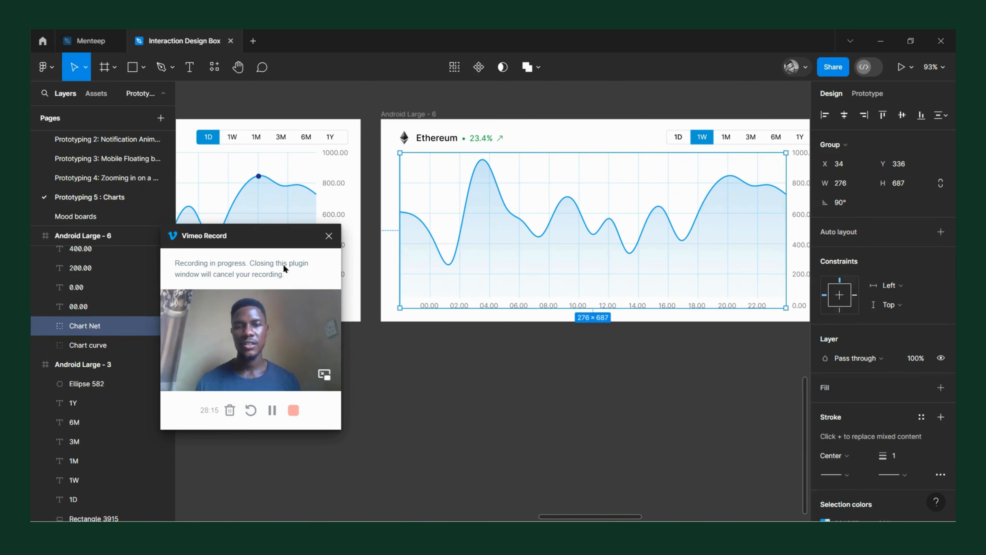
{"action": "double_click", "coordinate": [431, 171]}
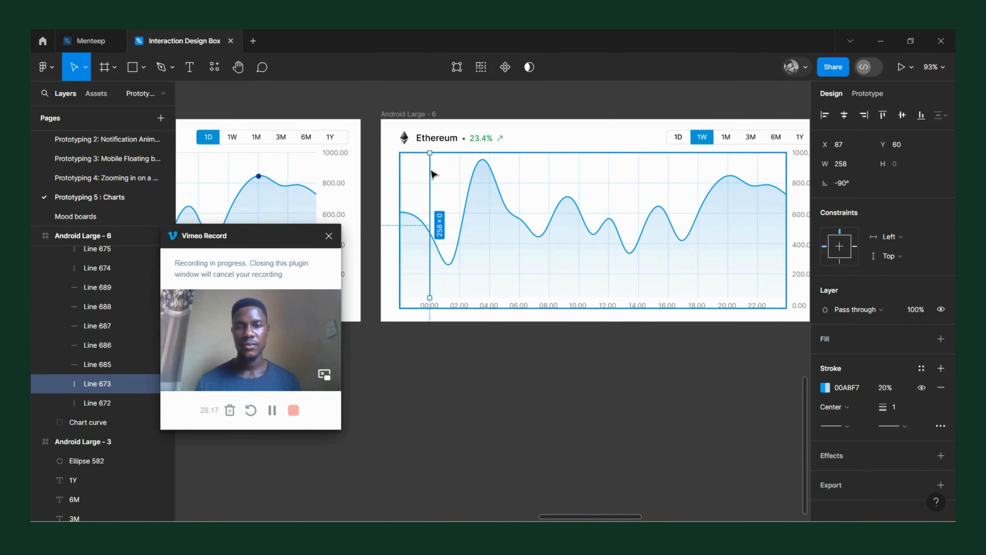
{"action": "left_click", "coordinate": [460, 168], "text": "shift"}
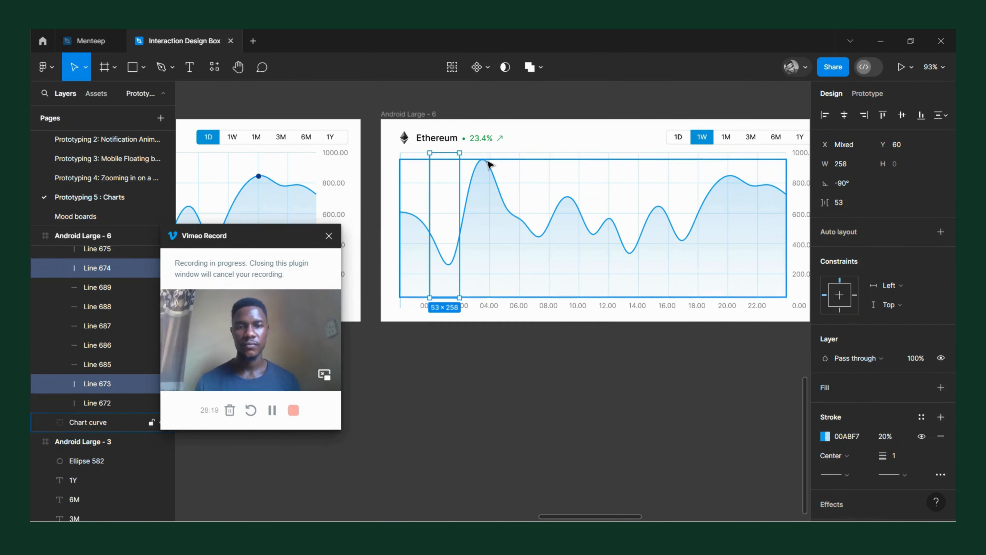
{"action": "left_click", "coordinate": [759, 172]}
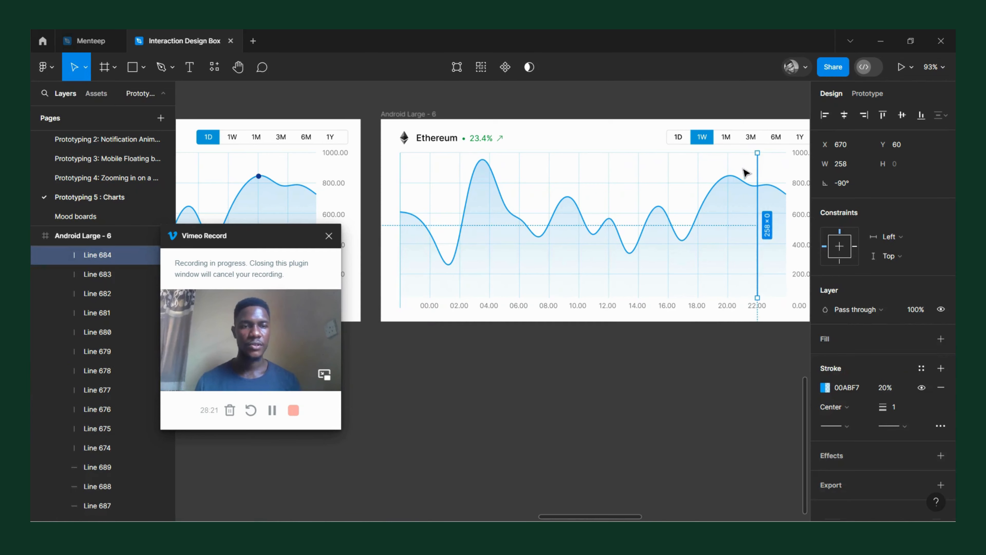
{"action": "left_click", "coordinate": [729, 172], "text": "shift"}
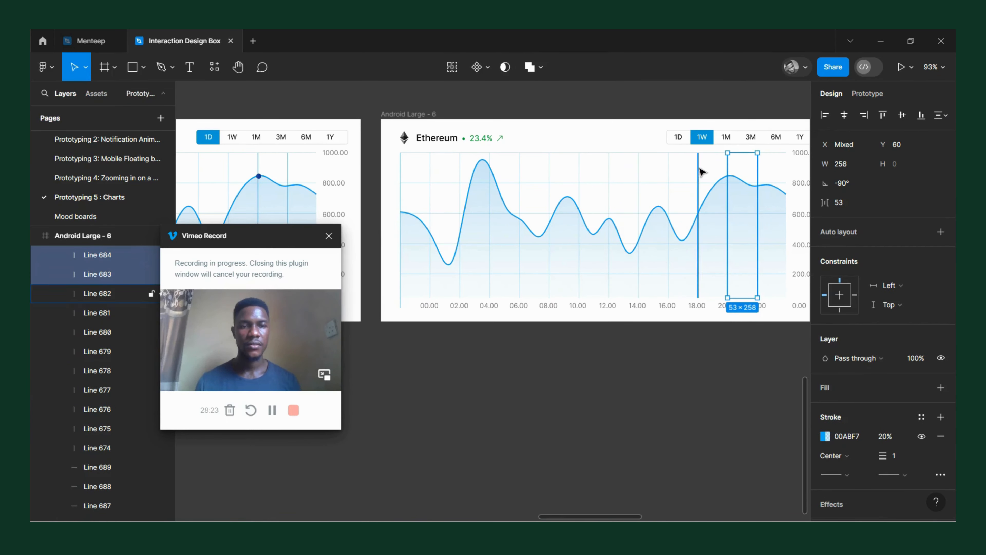
{"action": "left_click", "coordinate": [699, 171], "text": "shift"}
{"action": "left_click", "coordinate": [669, 172], "text": "shift"}
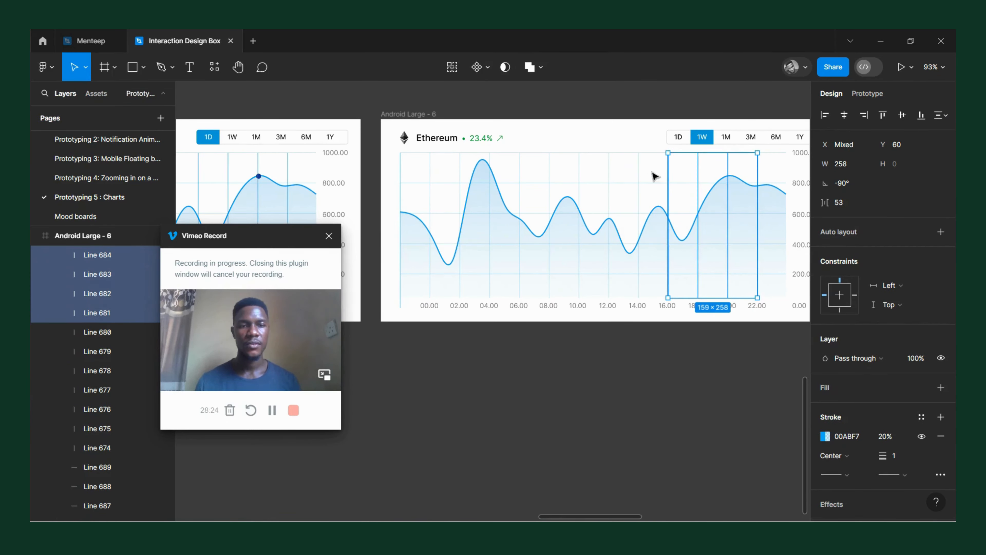
{"action": "left_click", "coordinate": [639, 174], "text": "shift"}
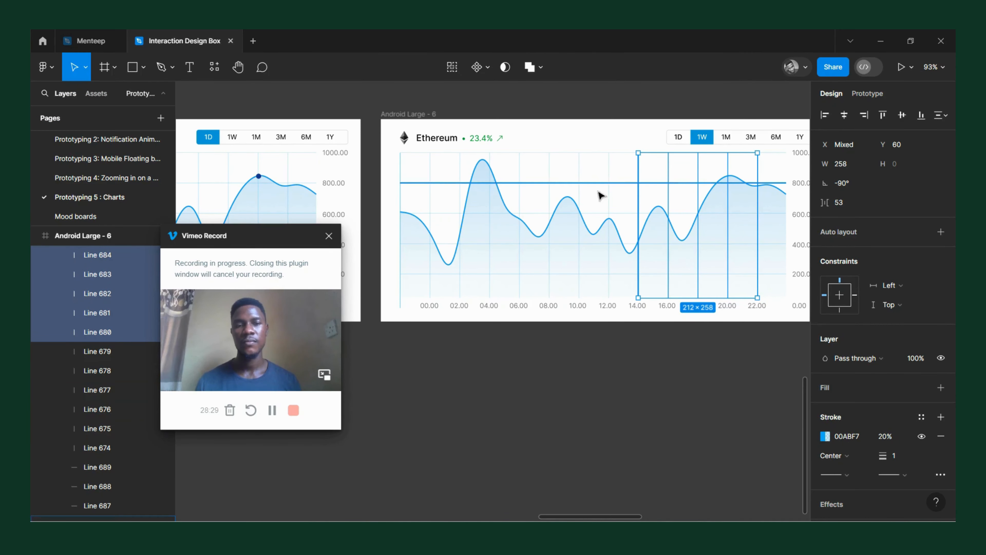
{"action": "key", "text": "Delete"}
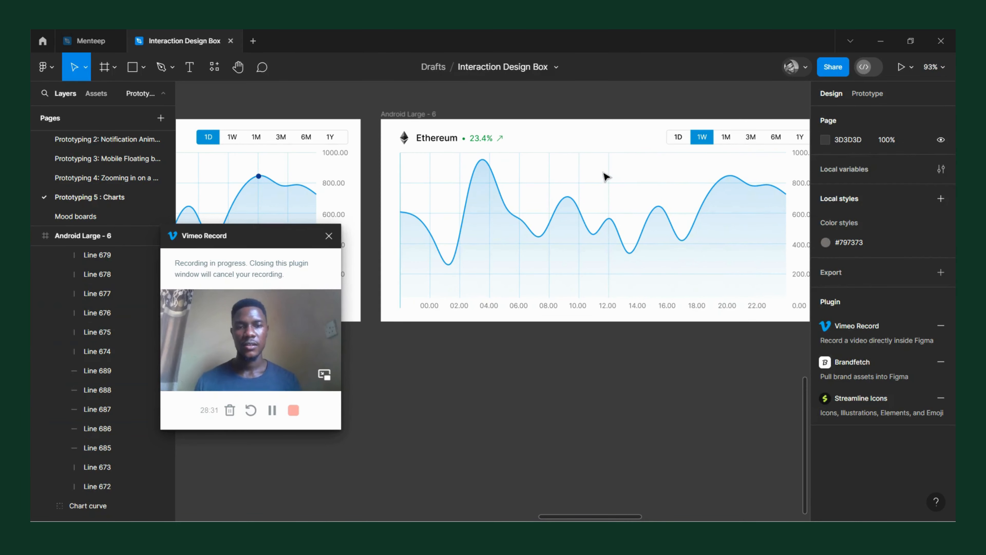
Step: Select the seven vertical grid lines from 00.00 to 12.00 in the 1W frame and spread them across the chart at 103 spacing
{"action": "left_click", "coordinate": [608, 175]}
{"action": "left_click", "coordinate": [609, 174]}
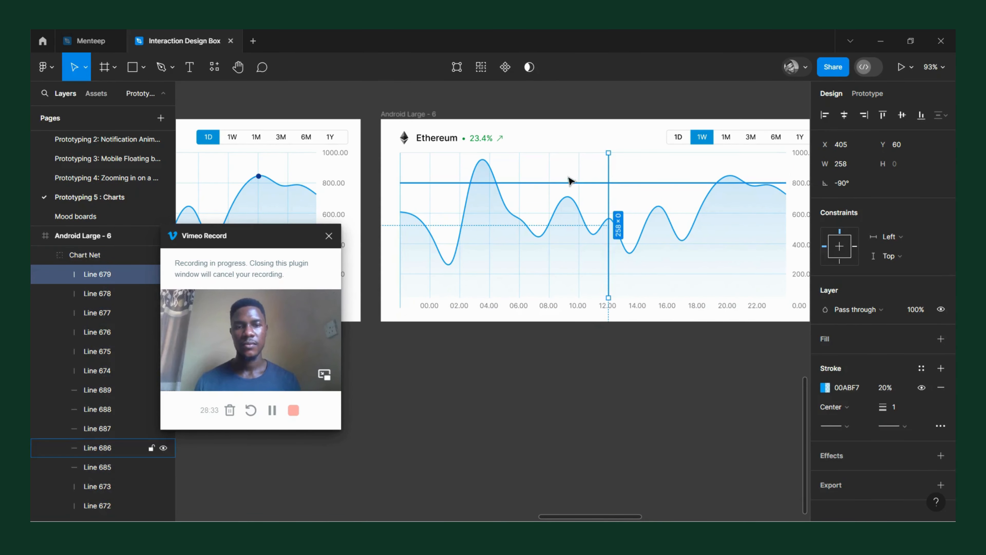
{"action": "left_click", "coordinate": [580, 166], "text": "shift"}
{"action": "left_click", "coordinate": [550, 176], "text": "shift"}
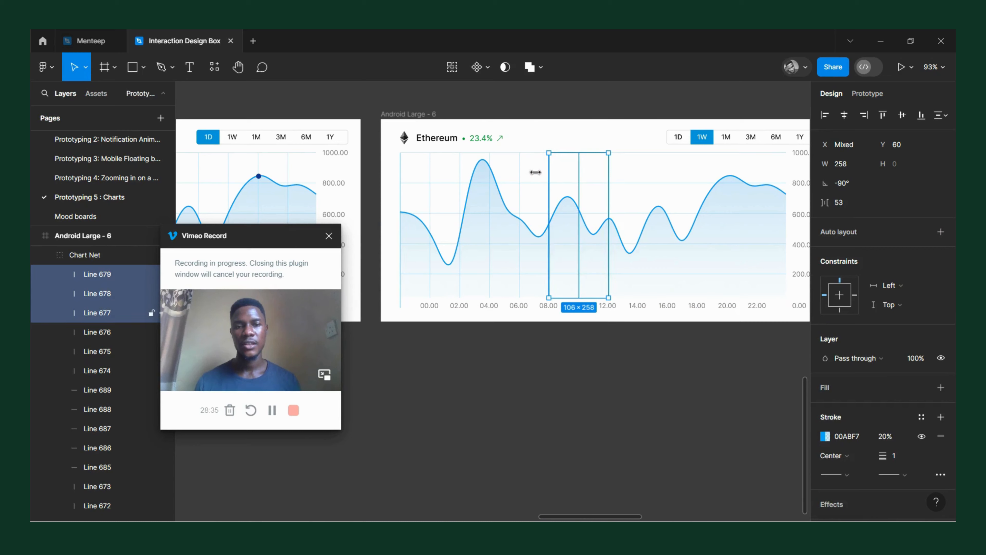
{"action": "left_click", "coordinate": [519, 173], "text": "shift"}
{"action": "left_click", "coordinate": [490, 166], "text": "shift"}
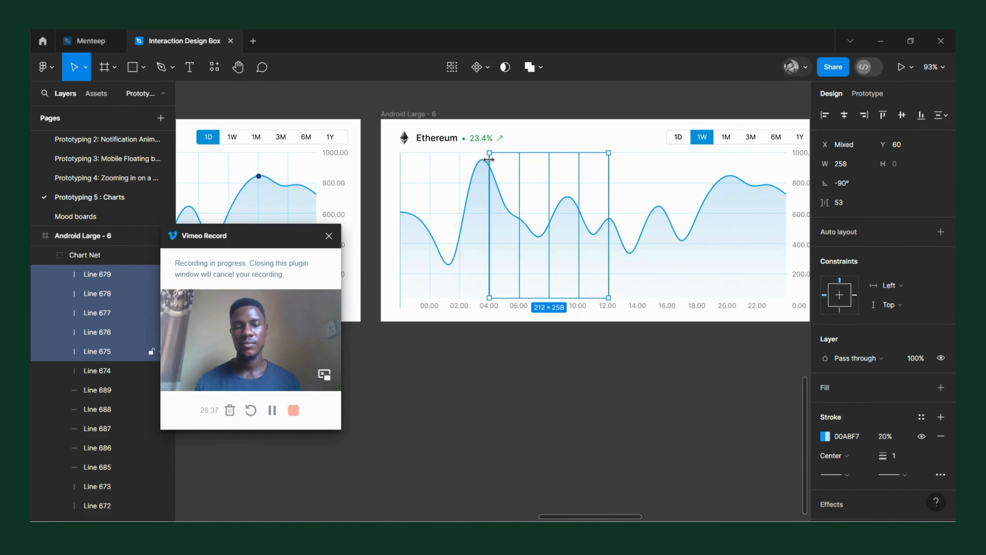
{"action": "left_click", "coordinate": [460, 162], "text": "shift"}
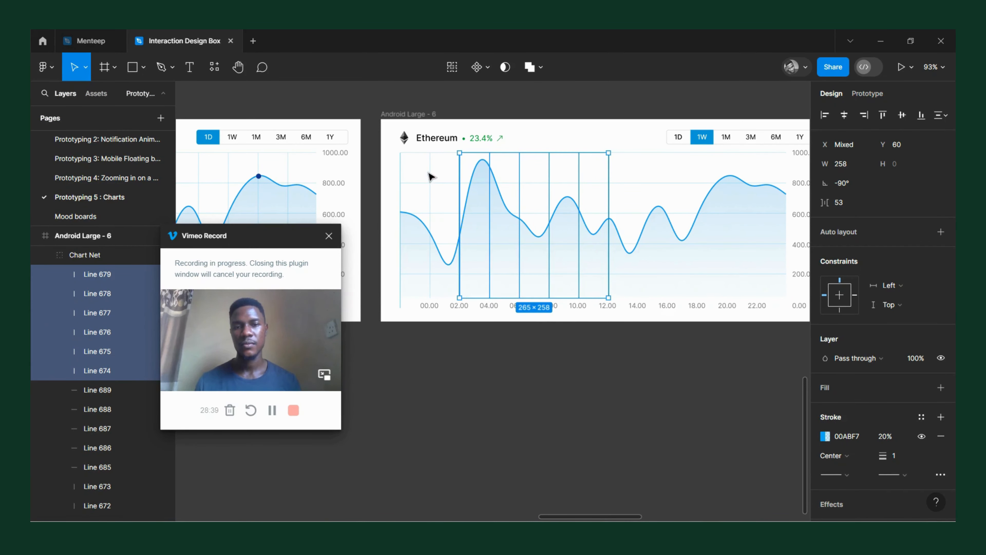
{"action": "left_click", "coordinate": [430, 177], "text": "shift"}
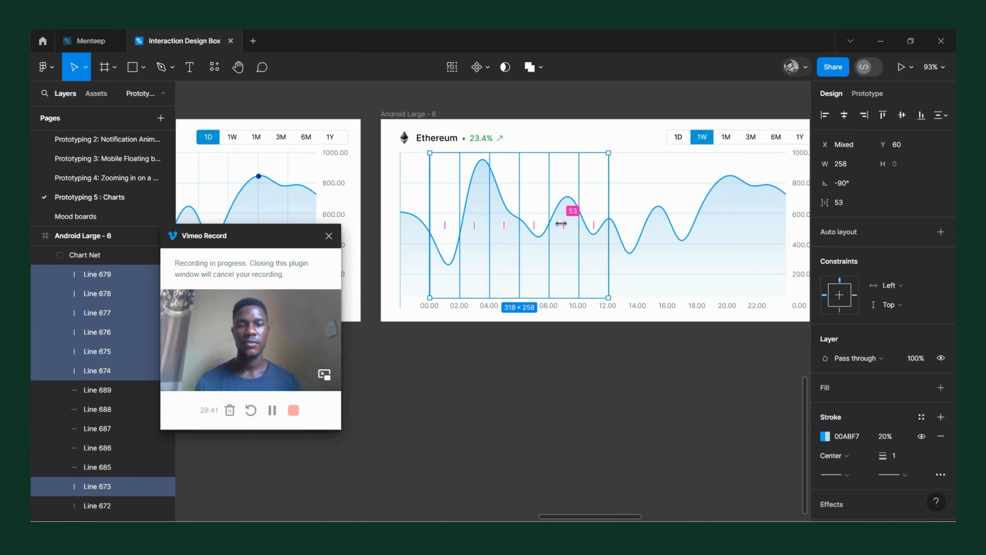
{"action": "left_click_drag", "start_coordinate": [561, 223], "coordinate": [706, 233]}
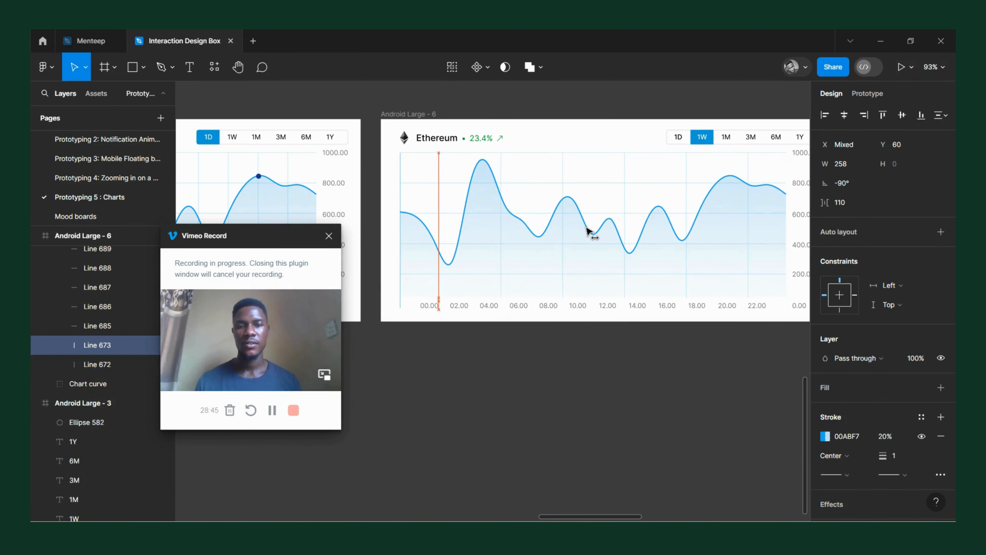
{"action": "left_click_drag", "start_coordinate": [589, 232], "coordinate": [593, 229]}
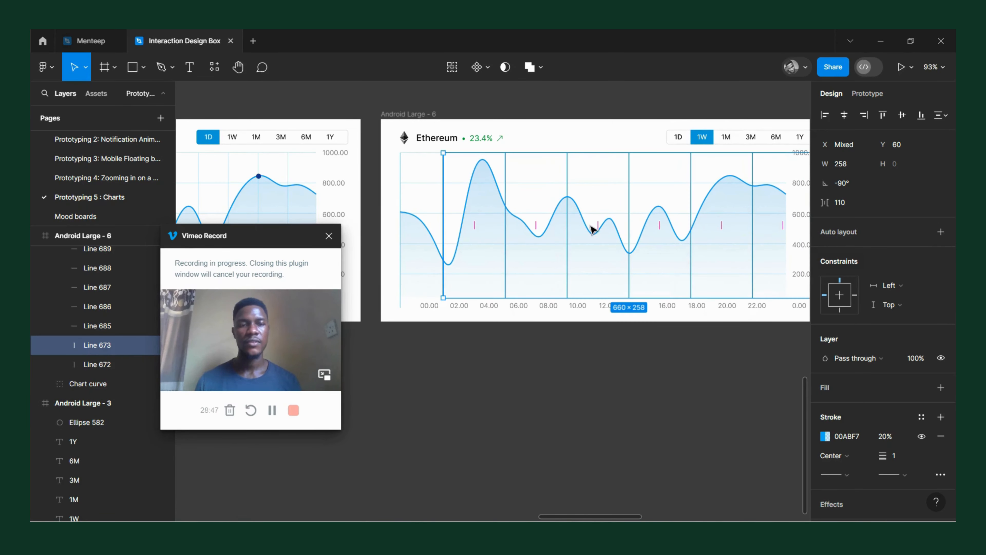
{"action": "left_click_drag", "start_coordinate": [659, 226], "coordinate": [646, 226]}
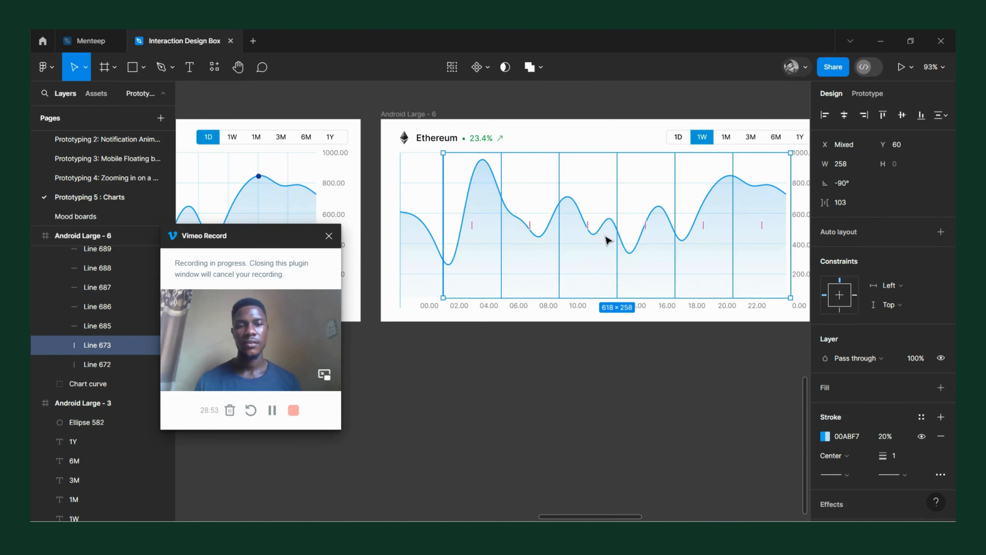
Step: Nudge the seven spread vertical grid lines down 5 px to Y 65
{"action": "key", "text": "Down"}
{"action": "key", "text": "Down"}
{"action": "key", "text": "Down"}
{"action": "key", "text": "Down"}
{"action": "key", "text": "Down"}
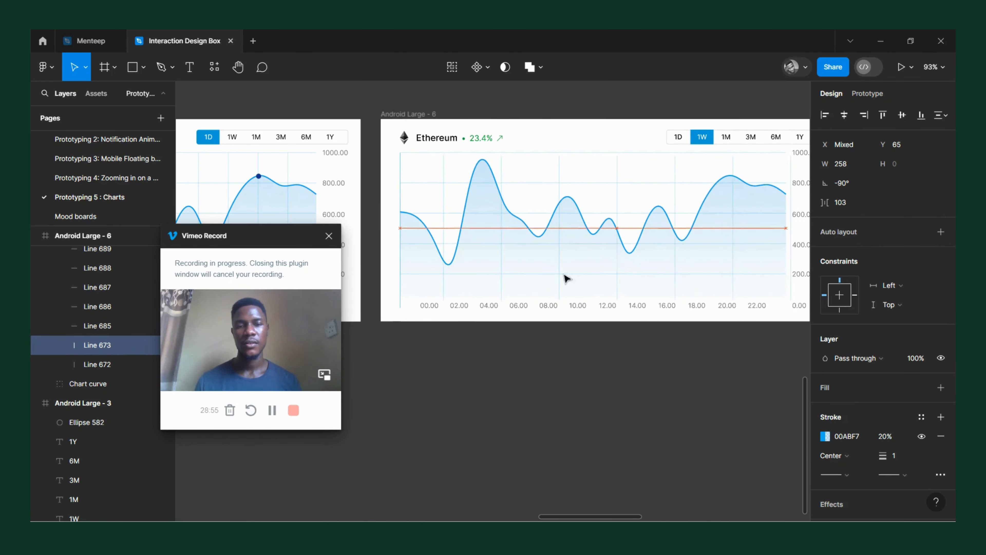
Step: Undo the last downward nudge of the seven vertical grid lines in the 1W frame and tighten their spacing to fit the chart
{"action": "left_click", "coordinate": [431, 306]}
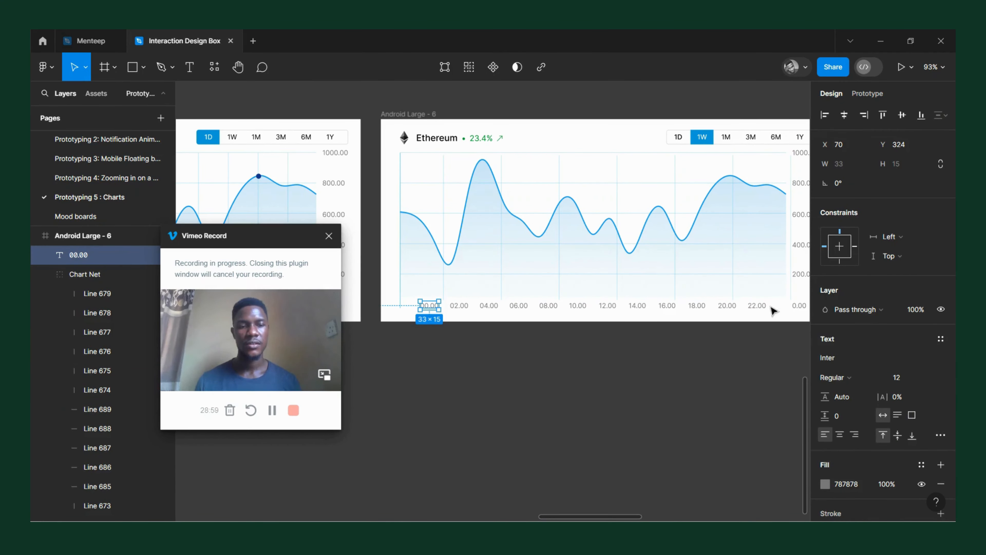
{"action": "left_click", "coordinate": [757, 306]}
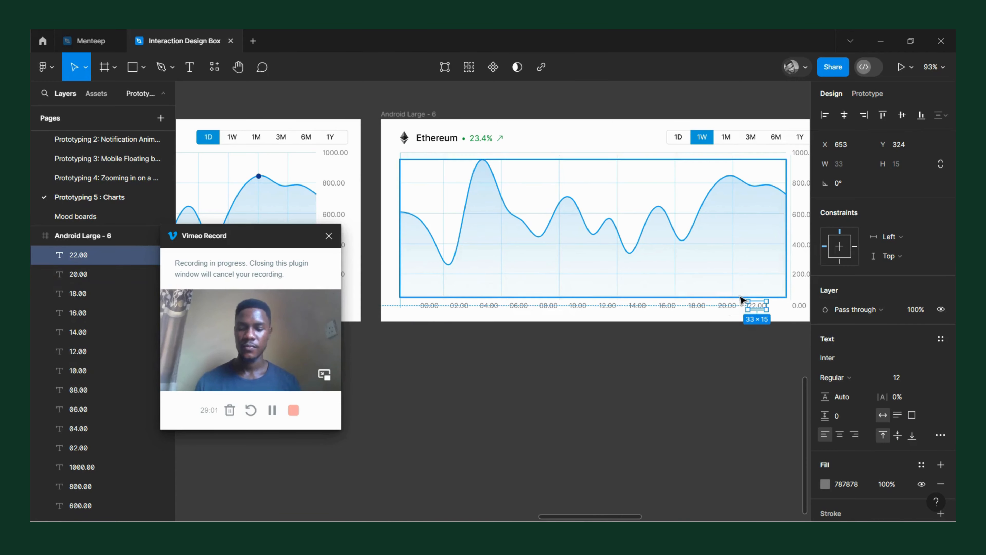
{"action": "key", "text": "ctrl+z"}
{"action": "key", "text": "ctrl+z"}
{"action": "key", "text": "ctrl+z"}
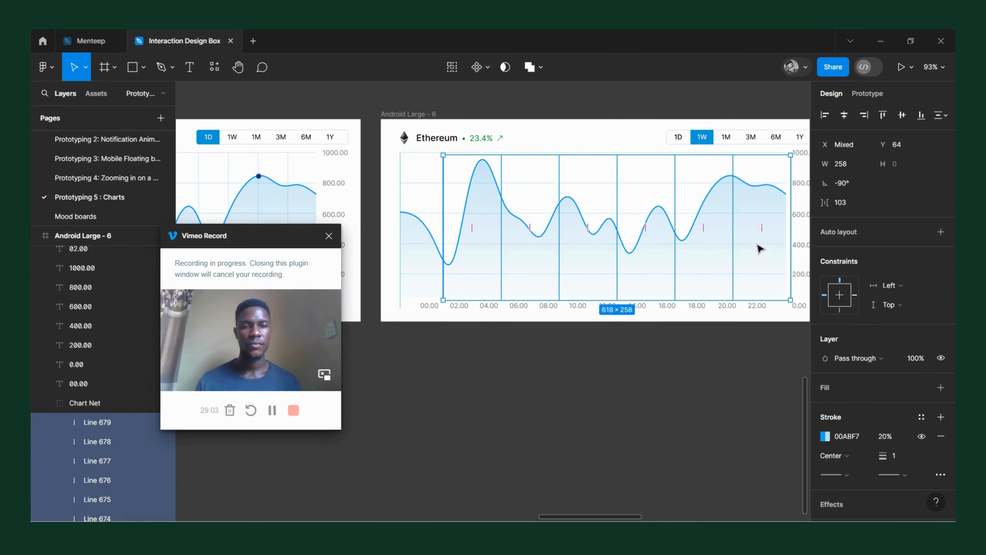
{"action": "left_click_drag", "start_coordinate": [645, 228], "coordinate": [621, 228]}
{"action": "left_click", "coordinate": [590, 347]}
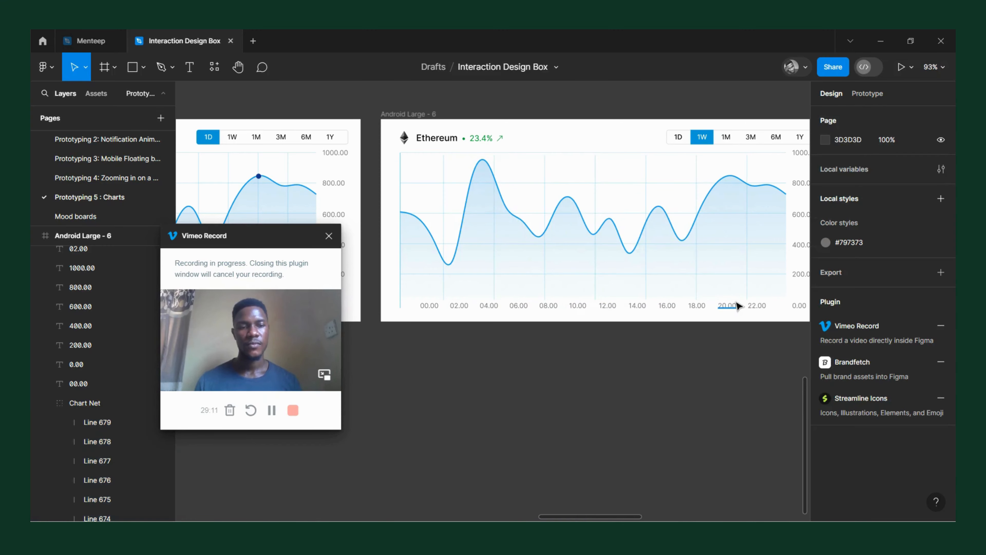
Step: Delete the time labels 16.00, 18.00, 20.00 and 22.00 from the 1W frame
{"action": "left_click", "coordinate": [761, 307]}
{"action": "left_click", "coordinate": [723, 307], "text": "shift"}
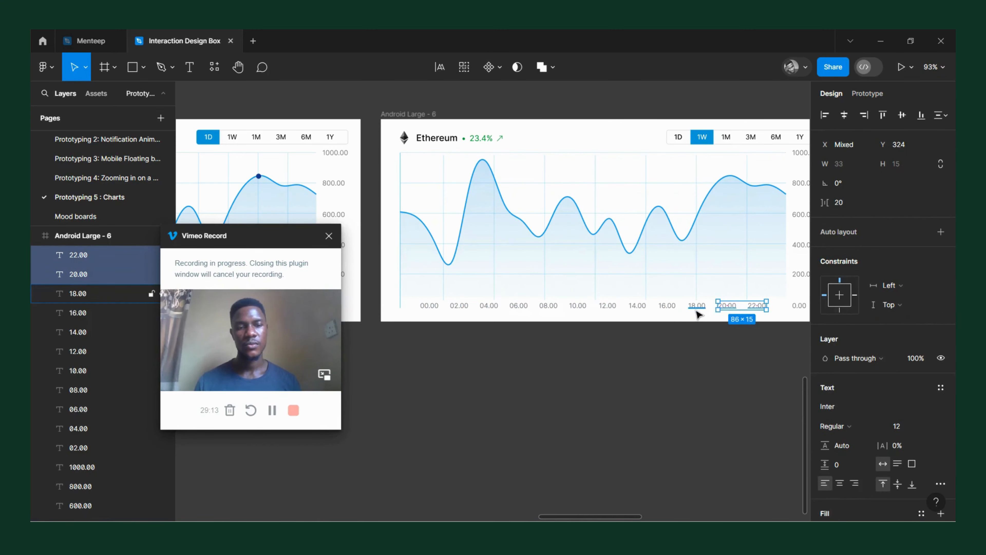
{"action": "left_click", "coordinate": [698, 307], "text": "shift"}
{"action": "left_click", "coordinate": [666, 307], "text": "shift"}
{"action": "key", "text": "Delete"}
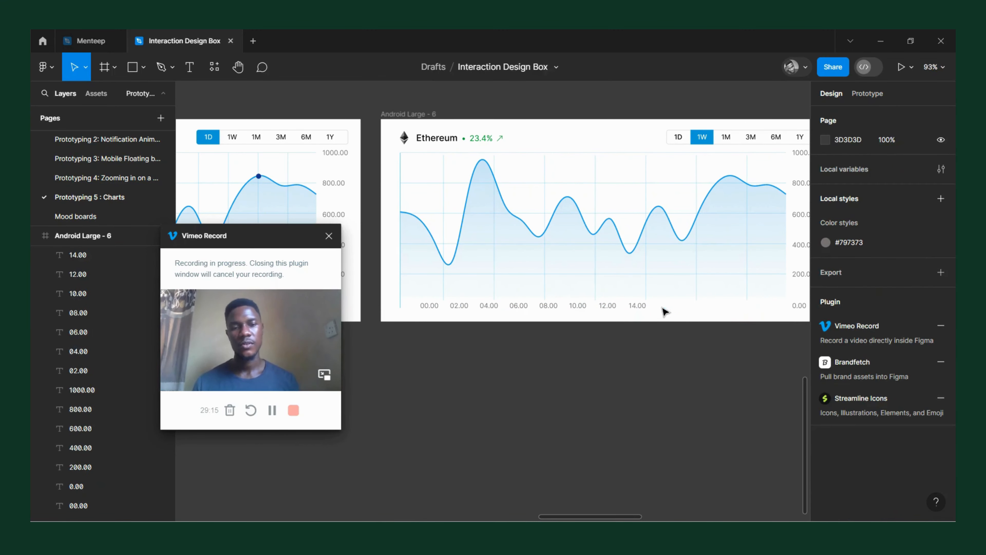
Step: Select the time labels 00.00 to 14.00 in the 1W frame and shift them right so 00.00 sits under the first inner grid line
{"action": "left_click_drag", "start_coordinate": [613, 324], "coordinate": [419, 302]}
{"action": "scroll", "coordinate": [403, 335], "scroll_direction": "up", "scroll_amount": 10}
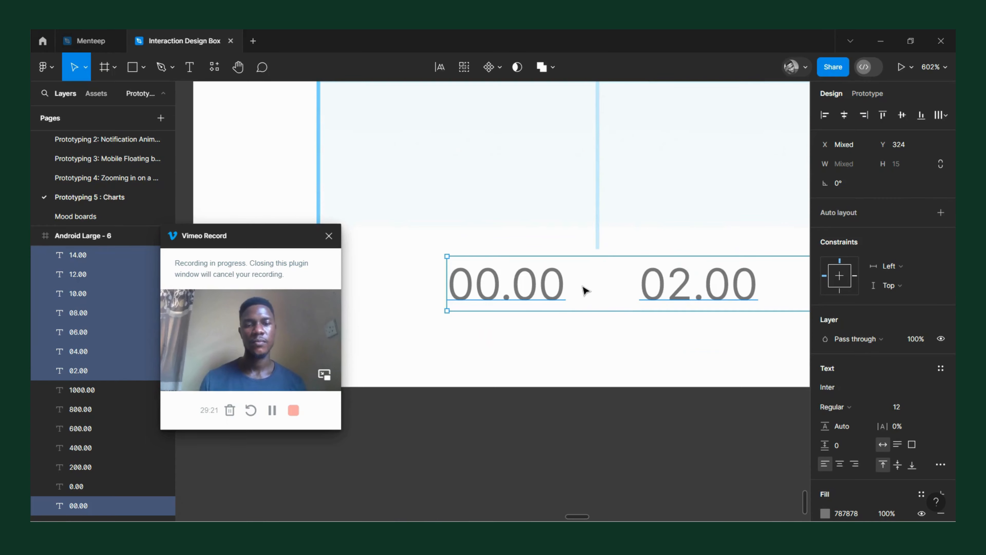
{"action": "left_click_drag", "start_coordinate": [586, 291], "coordinate": [680, 294]}
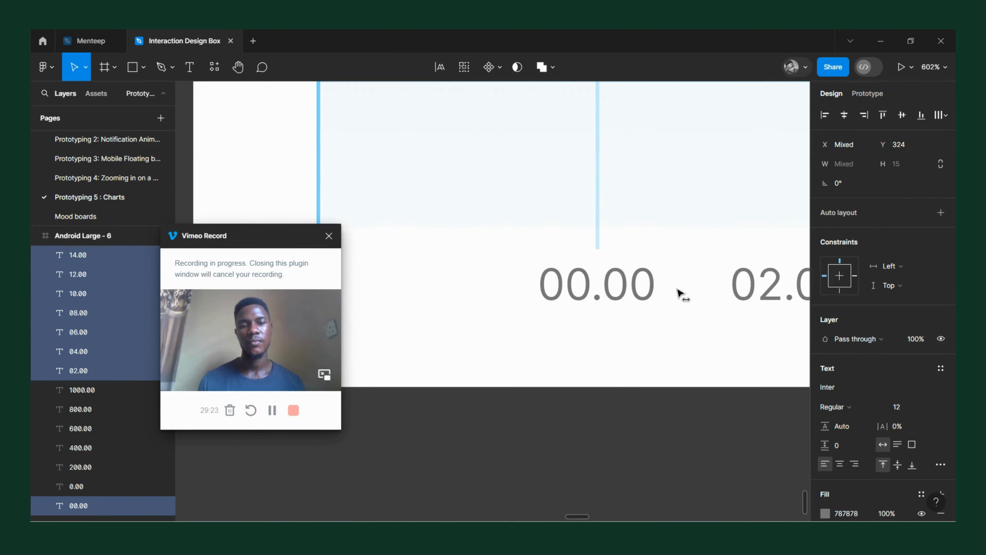
{"action": "scroll", "coordinate": [568, 307], "scroll_direction": "down", "scroll_amount": 10}
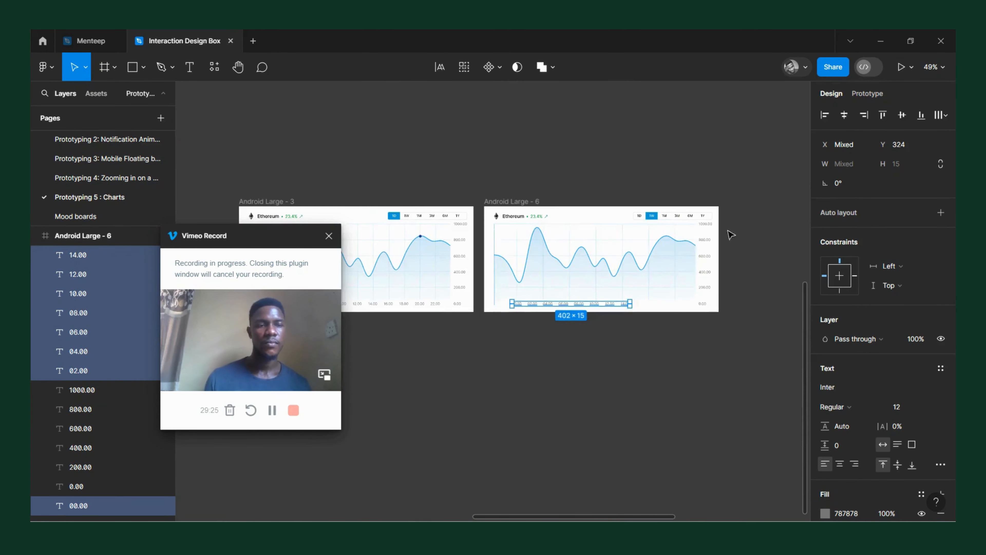
Step: Tidy up the selected time labels into an even row and spread them to a spacing of 57
{"action": "left_click", "coordinate": [941, 116]}
{"action": "left_click", "coordinate": [810, 139]}
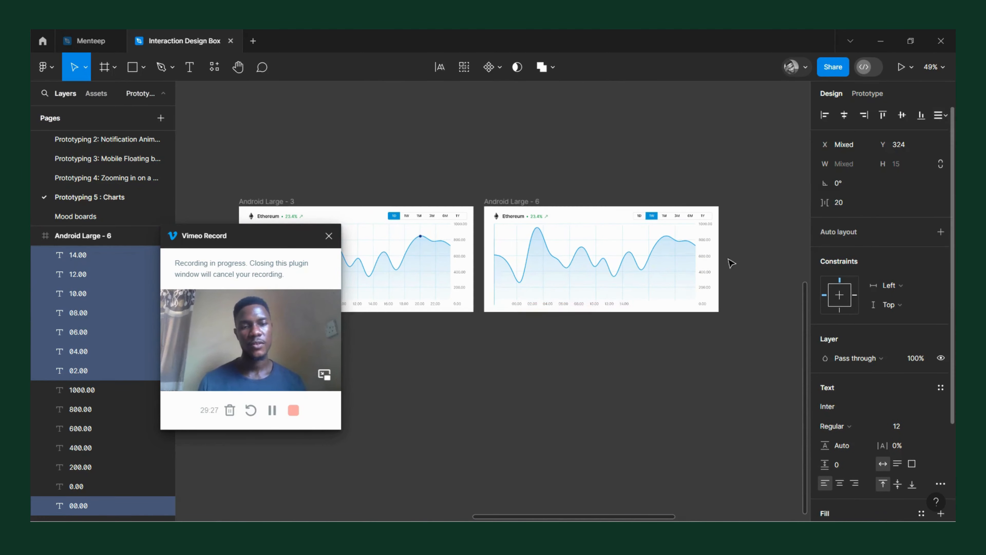
{"action": "scroll", "coordinate": [591, 302], "scroll_direction": "up", "scroll_amount": 10}
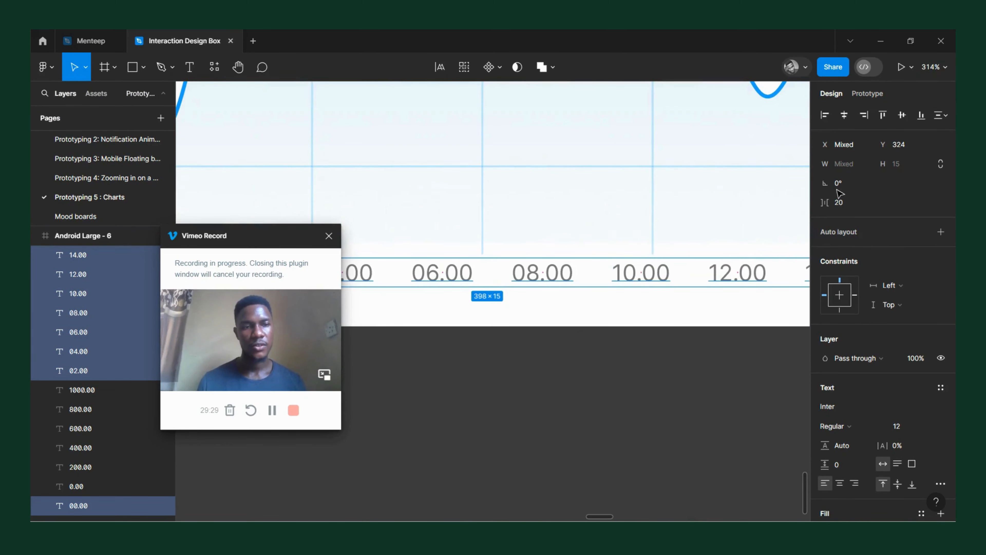
{"action": "scroll", "coordinate": [524, 290], "scroll_direction": "down", "scroll_amount": 4}
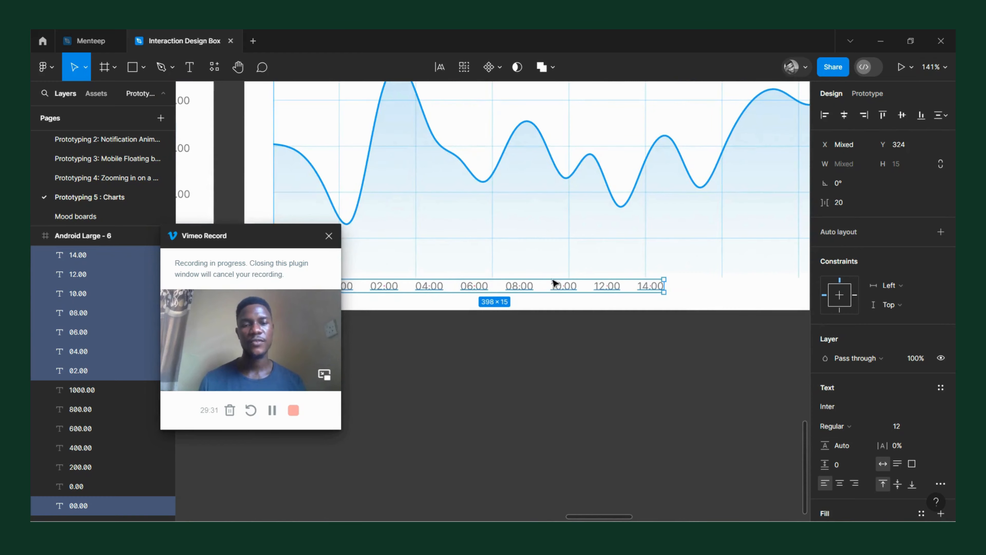
{"action": "scroll", "coordinate": [608, 290], "scroll_direction": "up", "scroll_amount": 5}
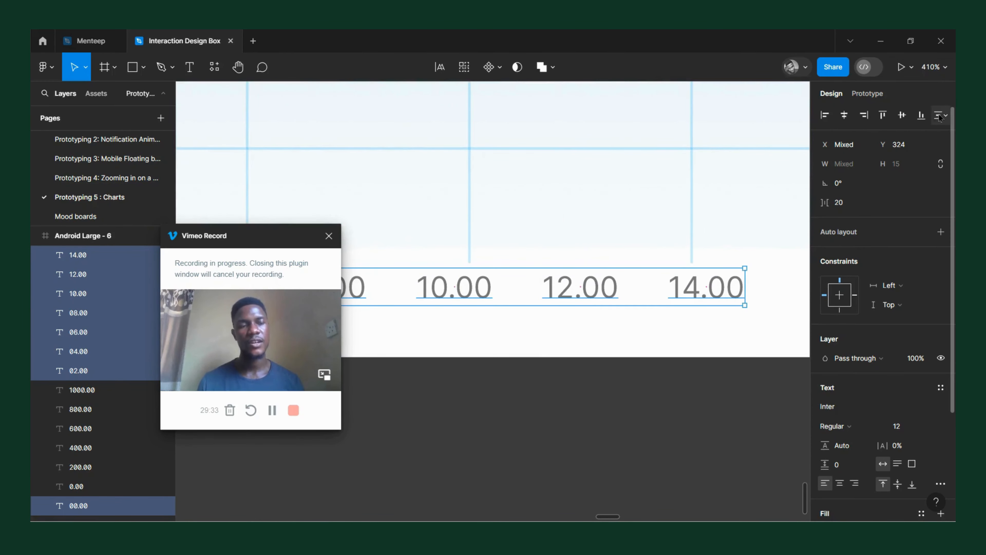
{"action": "scroll", "coordinate": [627, 298], "scroll_direction": "down", "scroll_amount": 5}
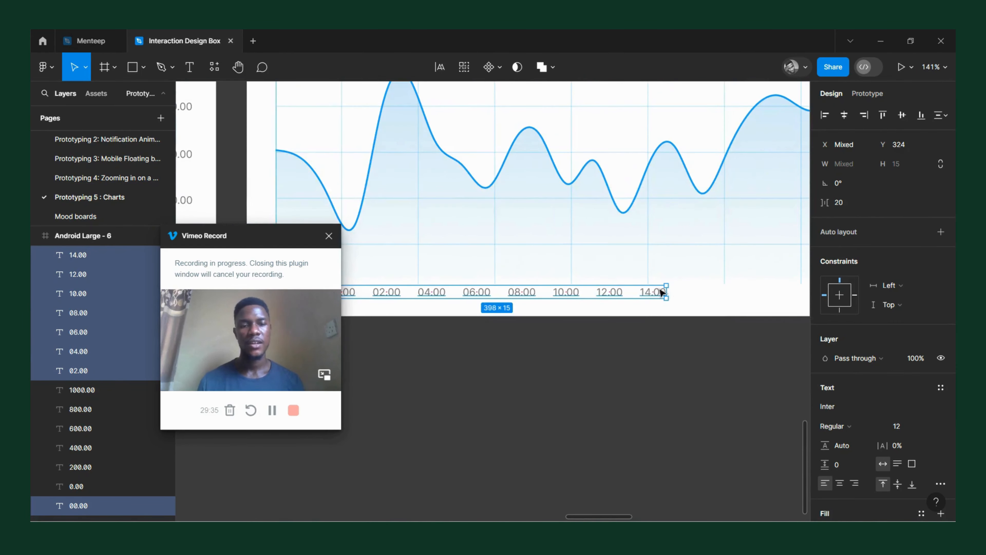
{"action": "mouse_move", "coordinate": [827, 202]}
{"action": "left_mouse_down"}
{"action": "mouse_move", "coordinate": [876, 212]}
{"action": "mouse_move", "coordinate": [816, 213]}
{"action": "left_mouse_up"}
{"action": "scroll", "coordinate": [599, 335], "scroll_direction": "down", "scroll_amount": 4}
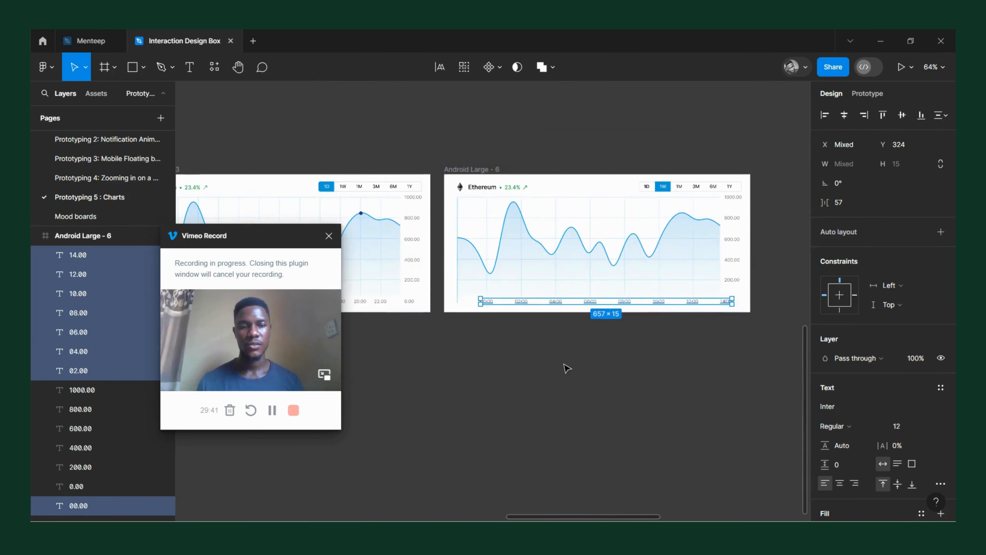
{"action": "left_click", "coordinate": [564, 342]}
Step: Pull the 1W curve's low point near 04.00 down to about Y 270 in both the stroke and the gradient fill vectors
{"action": "scroll", "coordinate": [534, 311], "scroll_direction": "up", "scroll_amount": 3}
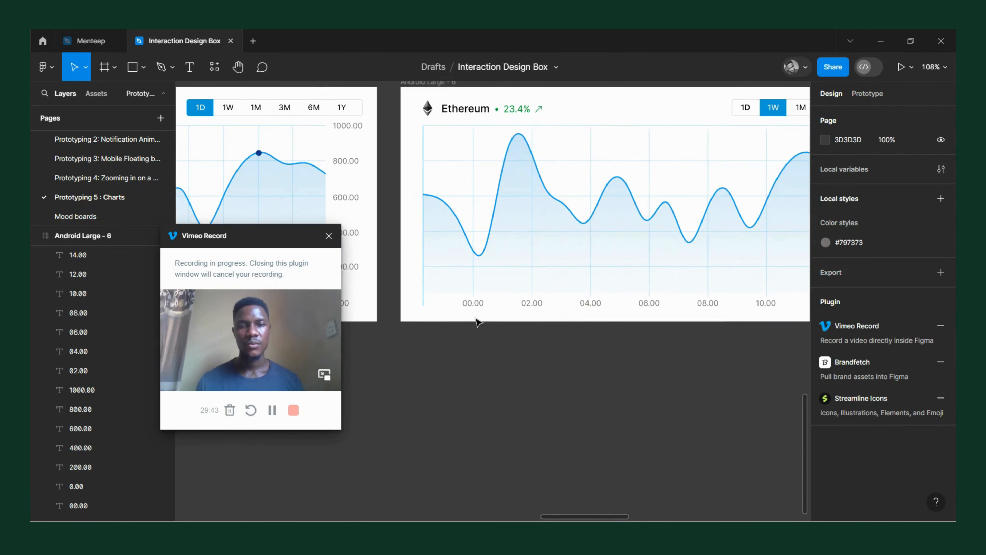
{"action": "scroll", "coordinate": [505, 287], "scroll_direction": "down", "scroll_amount": 3}
{"action": "scroll", "coordinate": [529, 218], "scroll_direction": "up", "scroll_amount": 4}
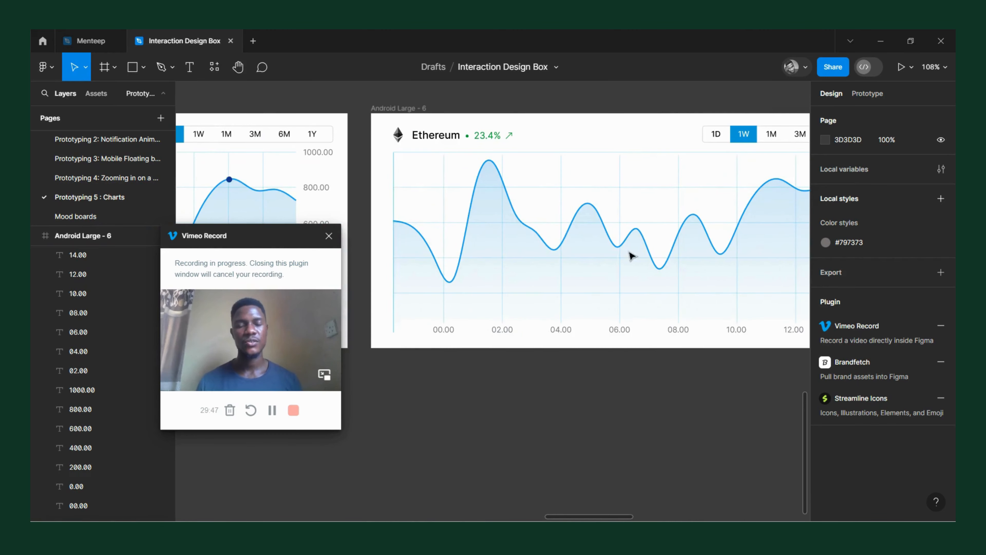
{"action": "scroll", "coordinate": [566, 237], "scroll_direction": "down", "scroll_amount": 1}
{"action": "double_click", "coordinate": [566, 237]}
{"action": "double_click", "coordinate": [566, 237]}
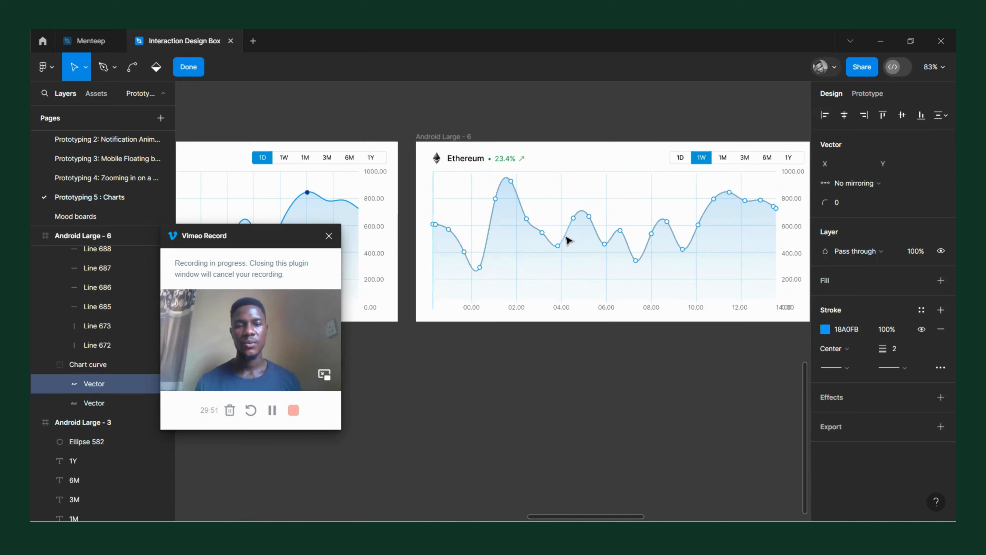
{"action": "left_click_drag", "start_coordinate": [564, 247], "coordinate": [563, 278]}
{"action": "key", "text": "Escape"}
{"action": "scroll", "coordinate": [560, 255], "scroll_direction": "up", "scroll_amount": 5}
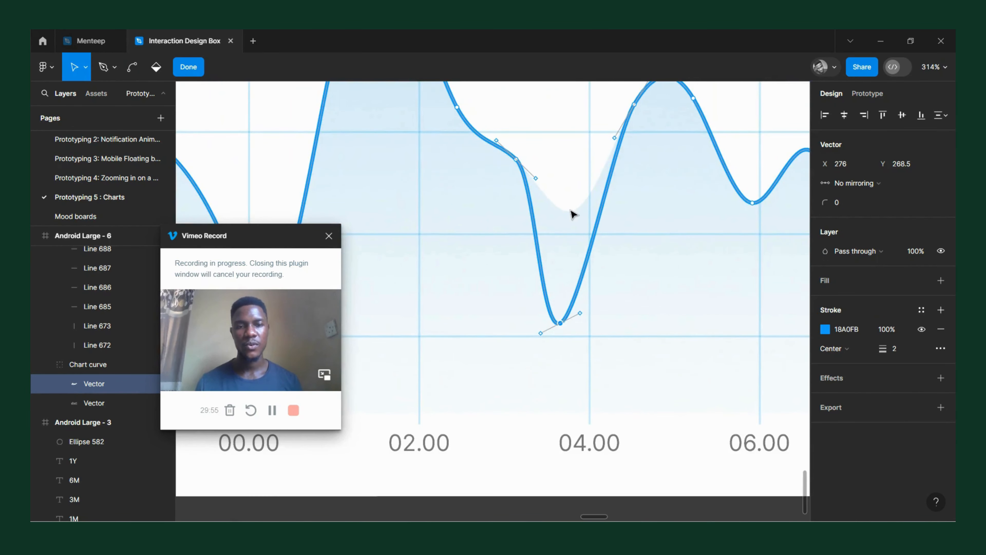
{"action": "double_click", "coordinate": [573, 219]}
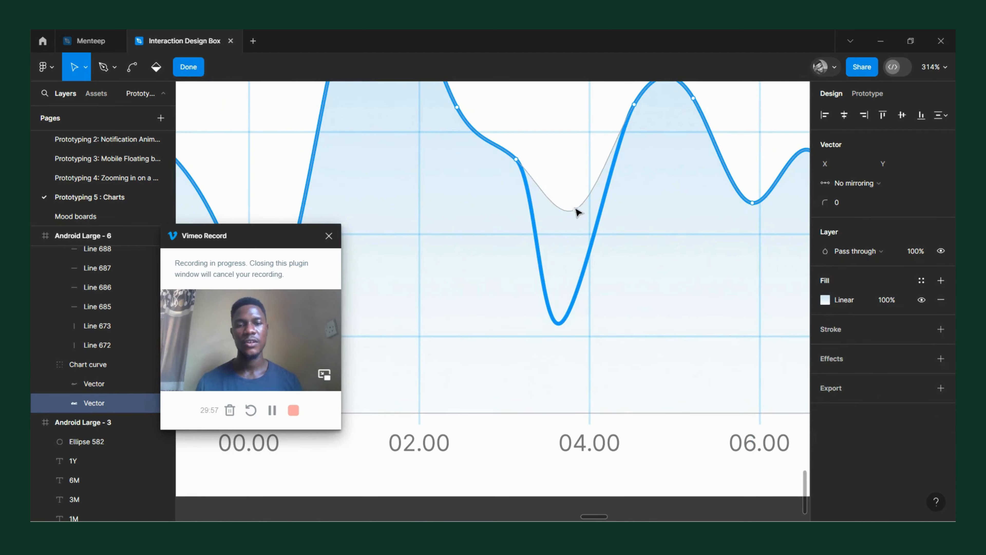
{"action": "left_click_drag", "start_coordinate": [578, 212], "coordinate": [565, 332]}
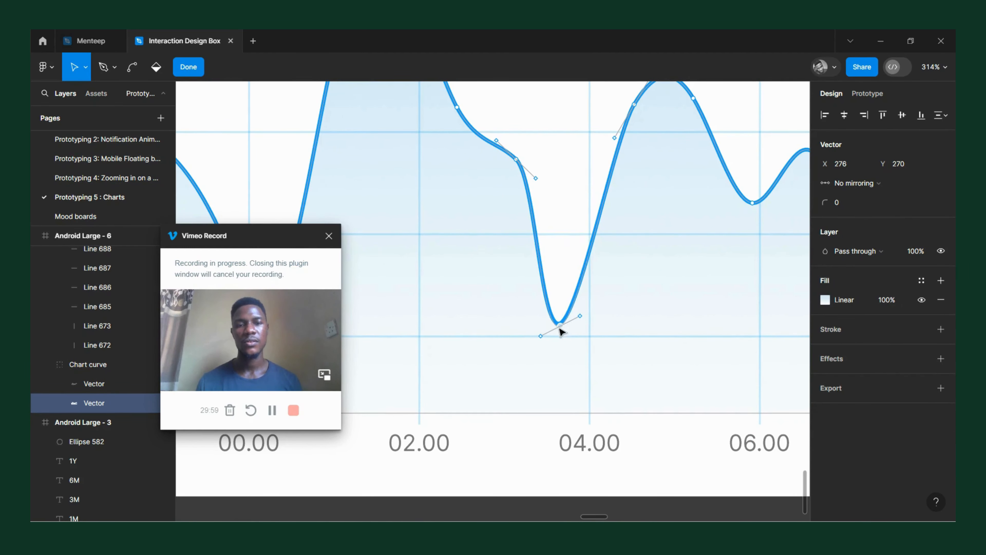
Step: Pull the fill vector's peak point just before 12.00 down into a dip at X 637, Y 181.93, and leave vector editing
{"action": "scroll", "coordinate": [513, 269], "scroll_direction": "down", "scroll_amount": 5}
{"action": "scroll", "coordinate": [590, 258], "scroll_direction": "up", "scroll_amount": 4}
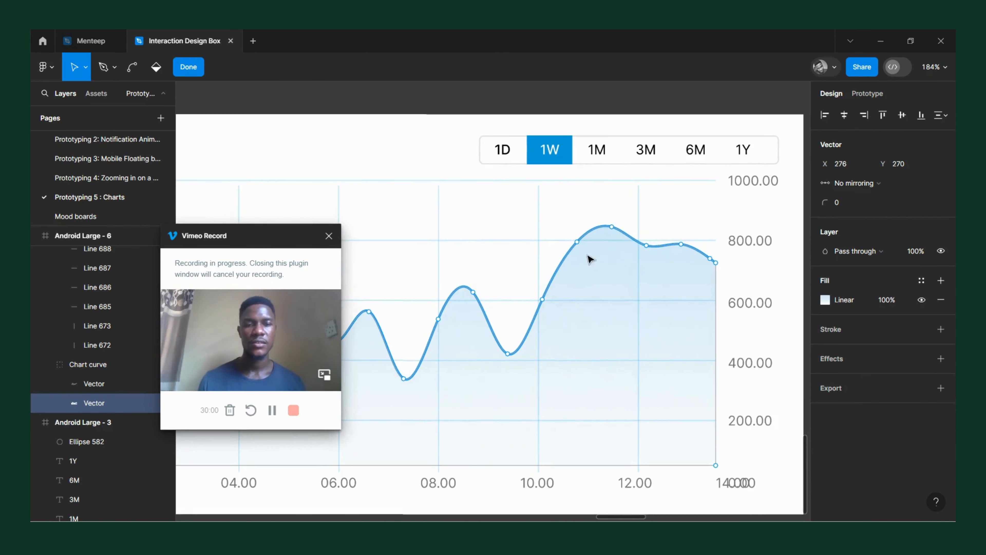
{"action": "left_click", "coordinate": [612, 226]}
{"action": "left_click_drag", "start_coordinate": [612, 227], "coordinate": [623, 317]}
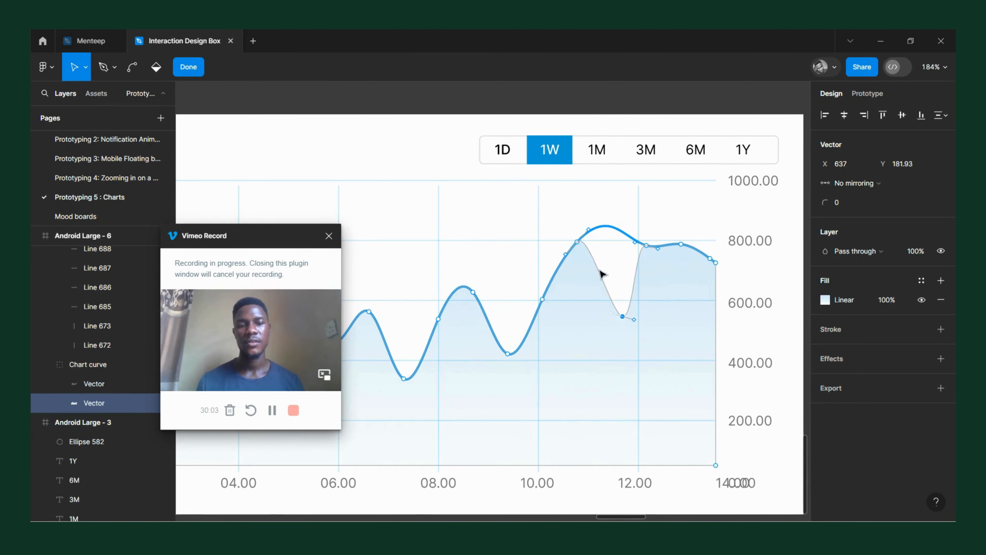
{"action": "key", "text": "Escape"}
{"action": "key", "text": "Escape"}
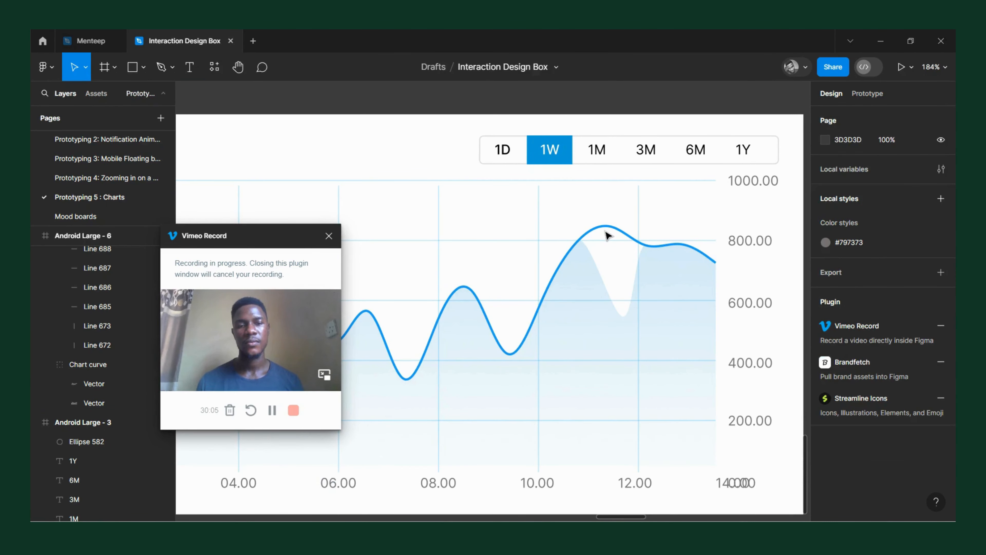
Step: Pull the stroke vector's matching peak point just before 12.00 down to follow the dip in the gradient fill
{"action": "scroll", "coordinate": [608, 235], "scroll_direction": "up", "scroll_amount": 5}
{"action": "left_click", "coordinate": [609, 230]}
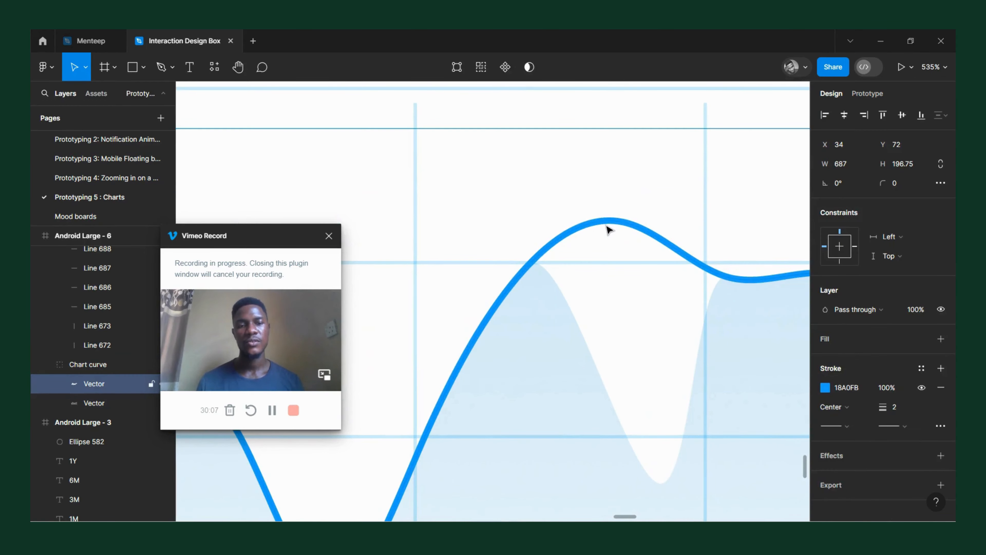
{"action": "double_click", "coordinate": [608, 229]}
{"action": "left_click_drag", "start_coordinate": [628, 225], "coordinate": [665, 488]}
{"action": "scroll", "coordinate": [665, 489], "scroll_direction": "down", "scroll_amount": 10}
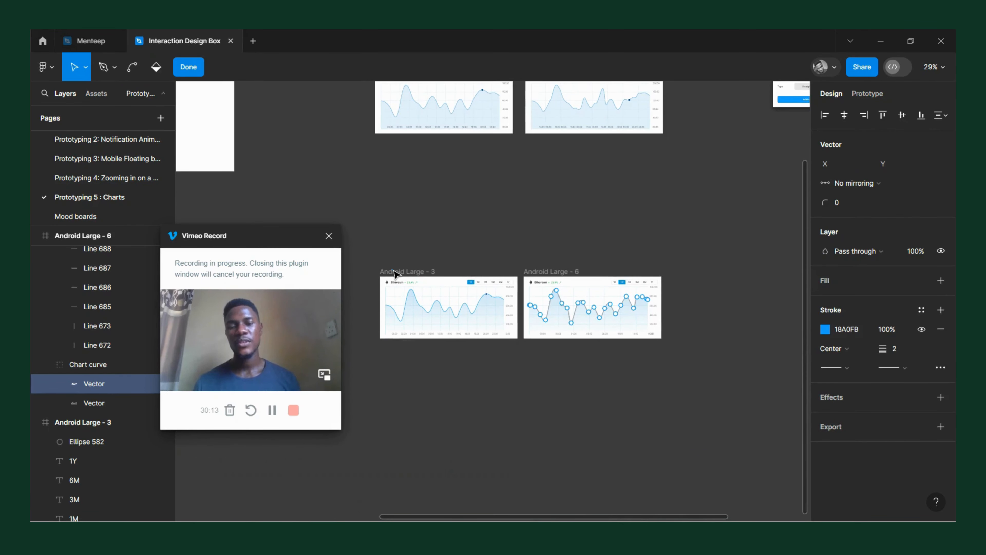
{"action": "key", "text": "Escape"}
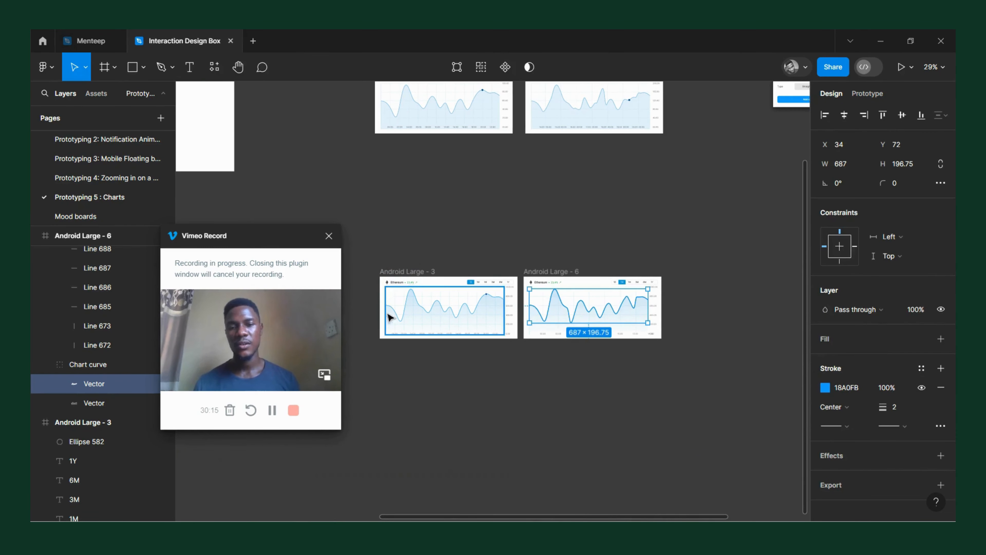
Step: Connect the 1W label in the Android Large - 3 frame to Android Large - 6 with an on-tap Navigate to interaction
{"action": "left_click", "coordinate": [408, 271]}
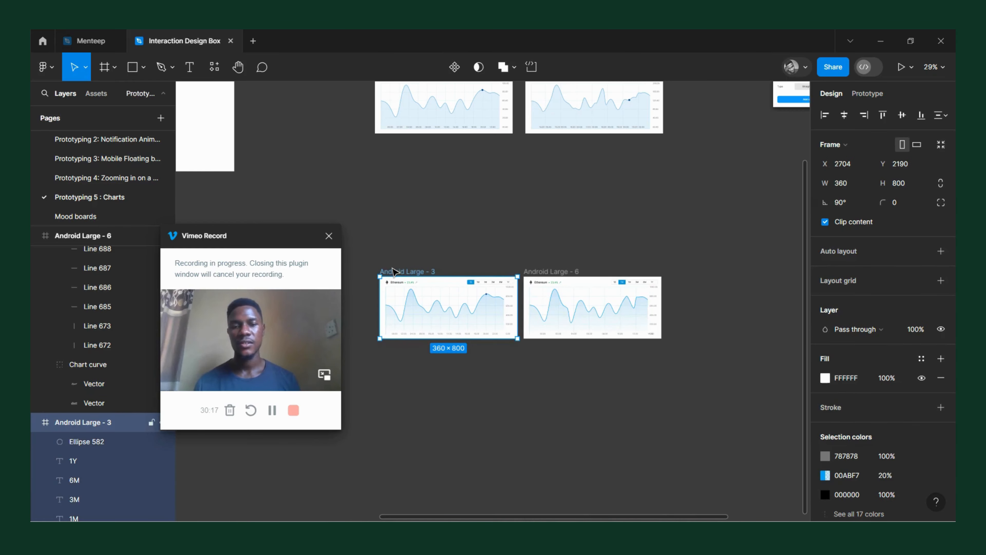
{"action": "scroll", "coordinate": [453, 298], "scroll_direction": "up", "scroll_amount": 5}
{"action": "left_click", "coordinate": [531, 268]}
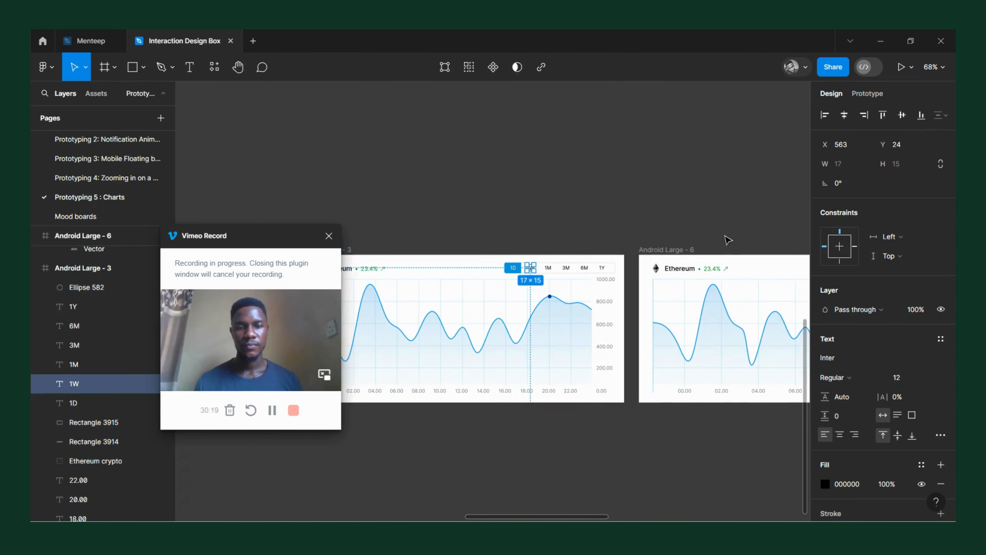
{"action": "left_click", "coordinate": [868, 93]}
{"action": "left_click_drag", "start_coordinate": [535, 268], "coordinate": [689, 311]}
Step: Connect the 1D label in Android Large - 6 back to Android Large - 3 on tap, using a Smart animate transition
{"action": "scroll", "coordinate": [699, 295], "scroll_direction": "right", "scroll_amount": 5}
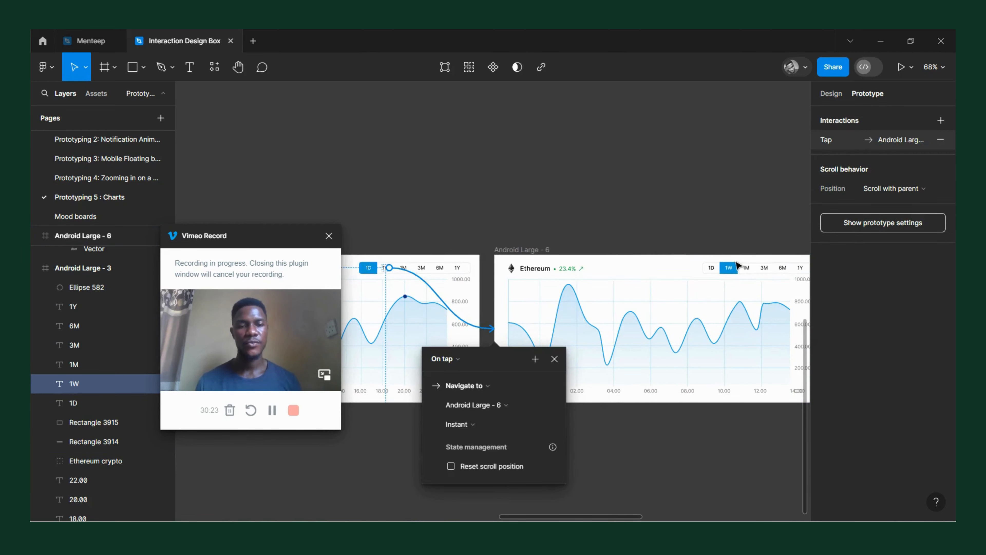
{"action": "left_click", "coordinate": [714, 272]}
{"action": "left_click_drag", "start_coordinate": [717, 268], "coordinate": [391, 383]}
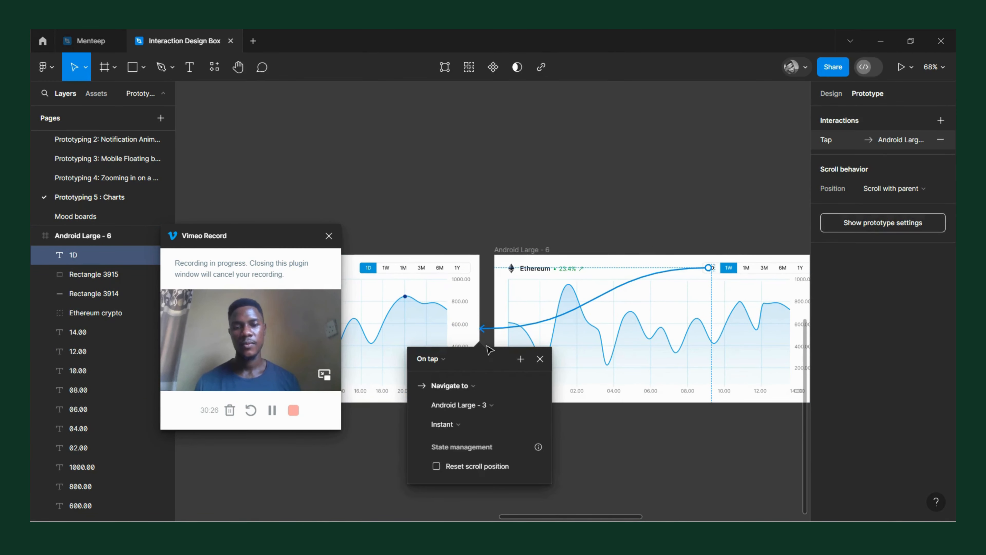
{"action": "left_click", "coordinate": [460, 423]}
{"action": "left_click", "coordinate": [462, 424]}
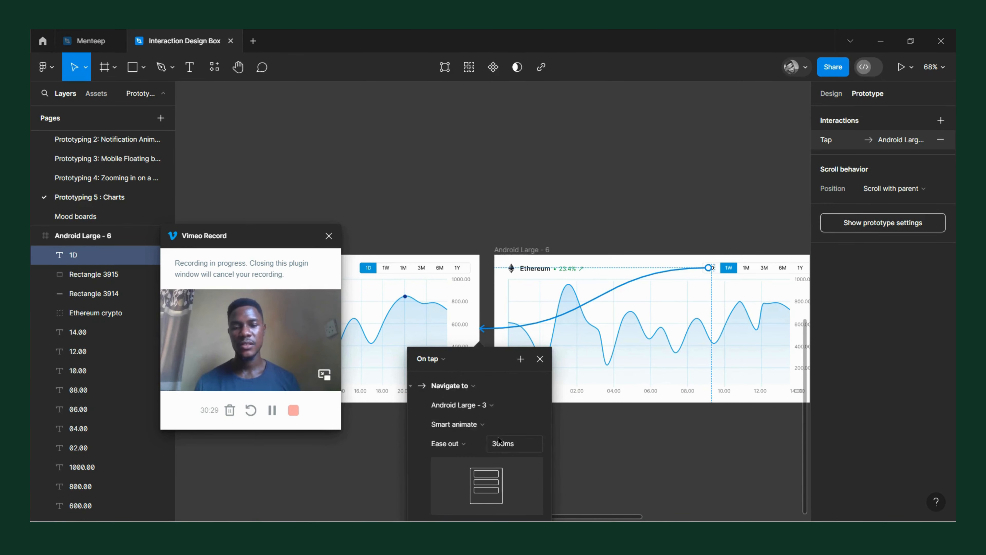
Step: Change the 1W label's on-tap transition from Android Large - 3 to Android Large - 6 to Smart animate
{"action": "scroll", "coordinate": [500, 440], "scroll_direction": "down", "scroll_amount": 4}
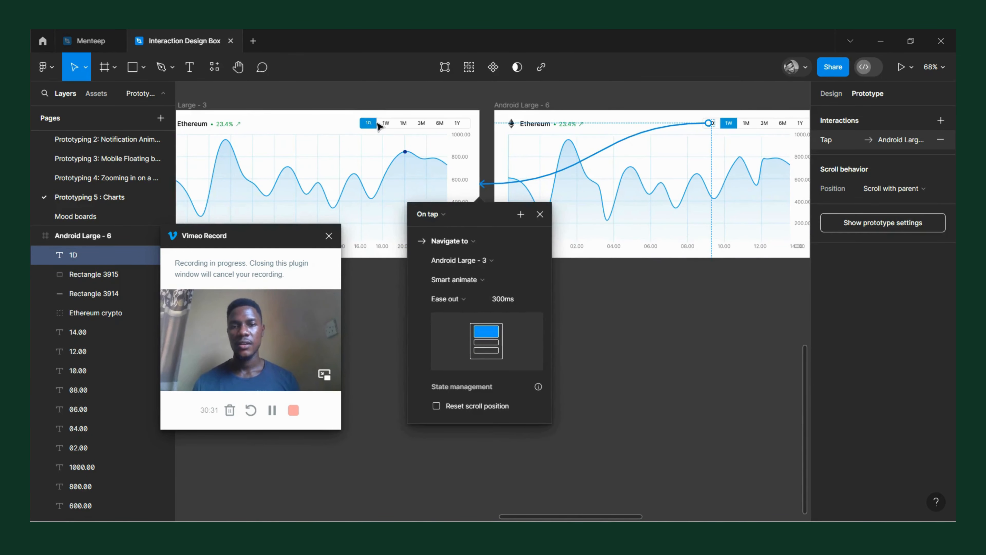
{"action": "left_click", "coordinate": [385, 123]}
{"action": "left_click_drag", "start_coordinate": [389, 123], "coordinate": [503, 184]}
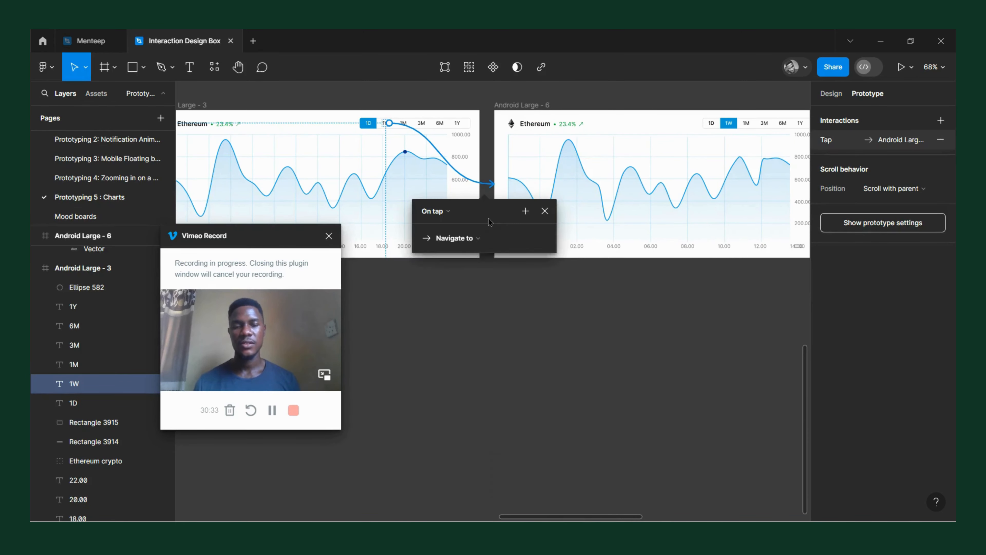
{"action": "left_click", "coordinate": [458, 276]}
{"action": "left_click", "coordinate": [486, 305]}
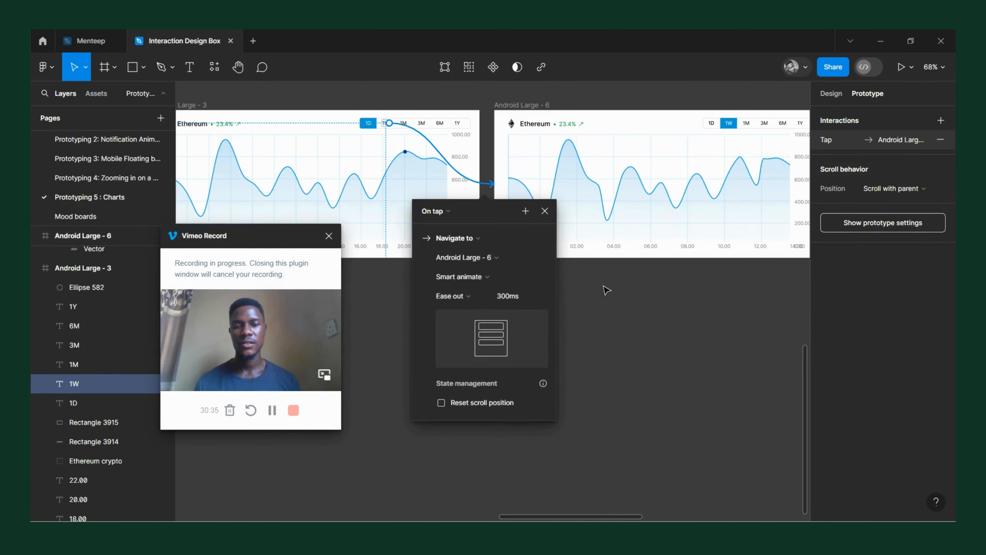
Step: Preview Flow 2 from the Android Large - 3 frame and test switching back and forth between the 1D and 1W charts
{"action": "scroll", "coordinate": [606, 291], "scroll_direction": "down", "scroll_amount": 5}
{"action": "key", "text": "Escape"}
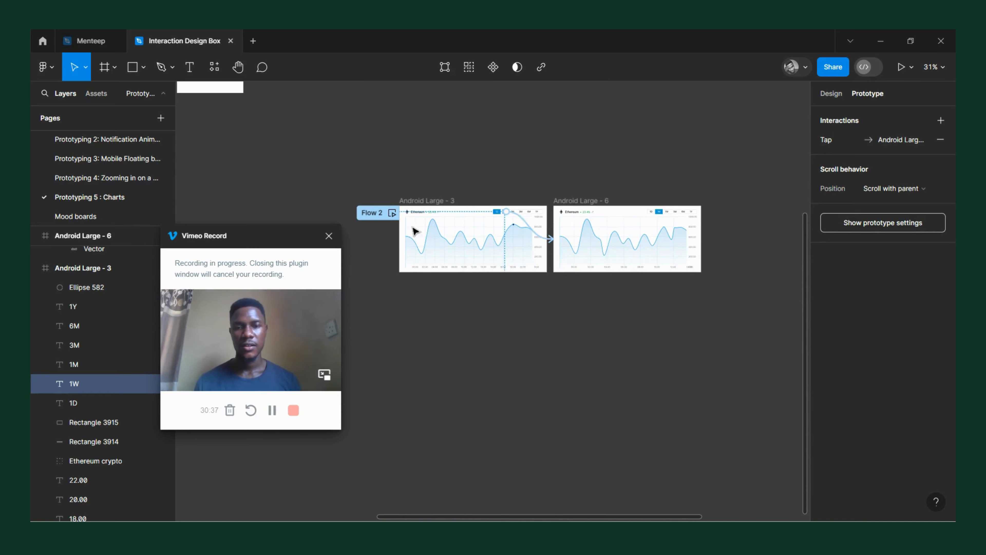
{"action": "left_click", "coordinate": [402, 202]}
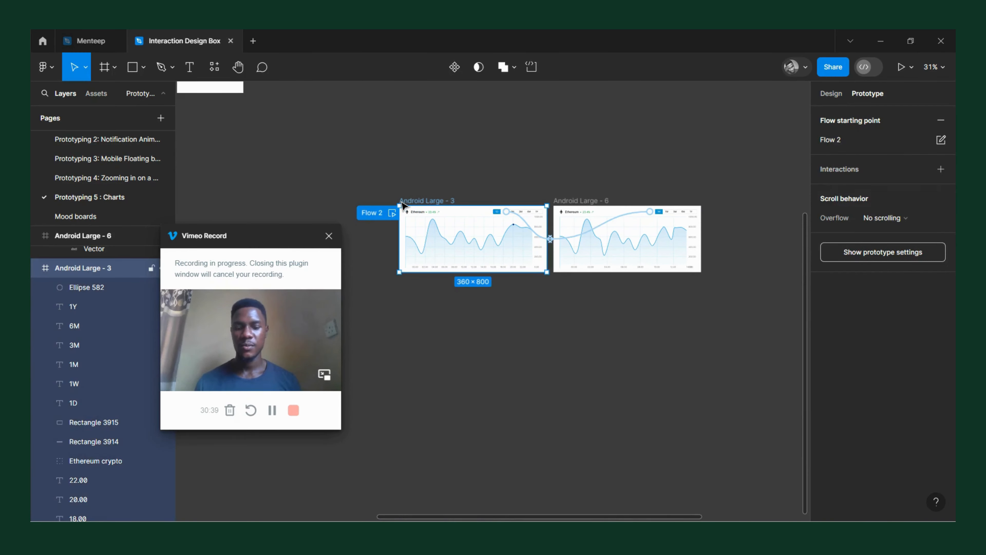
{"action": "left_click", "coordinate": [392, 213]}
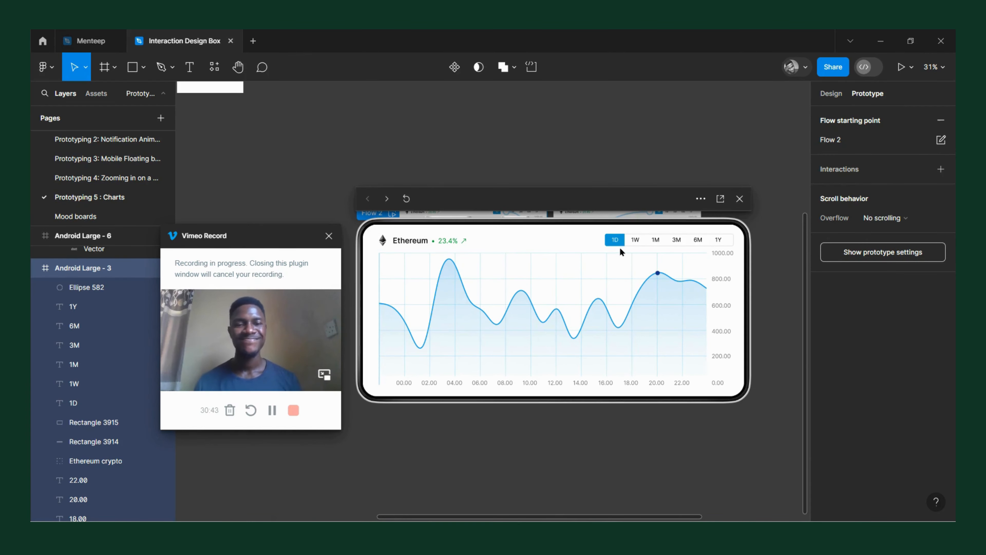
{"action": "left_click", "coordinate": [635, 241]}
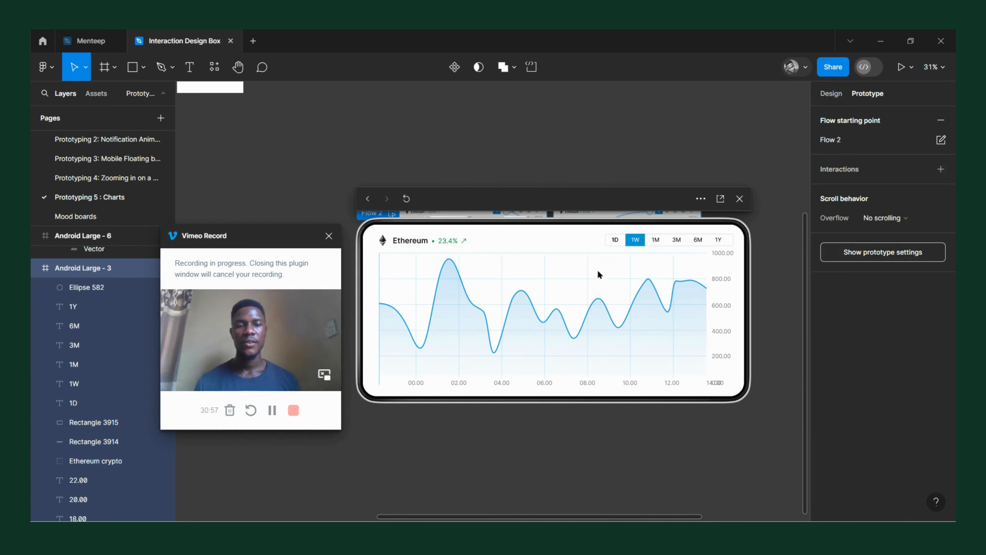
{"action": "left_click", "coordinate": [615, 241]}
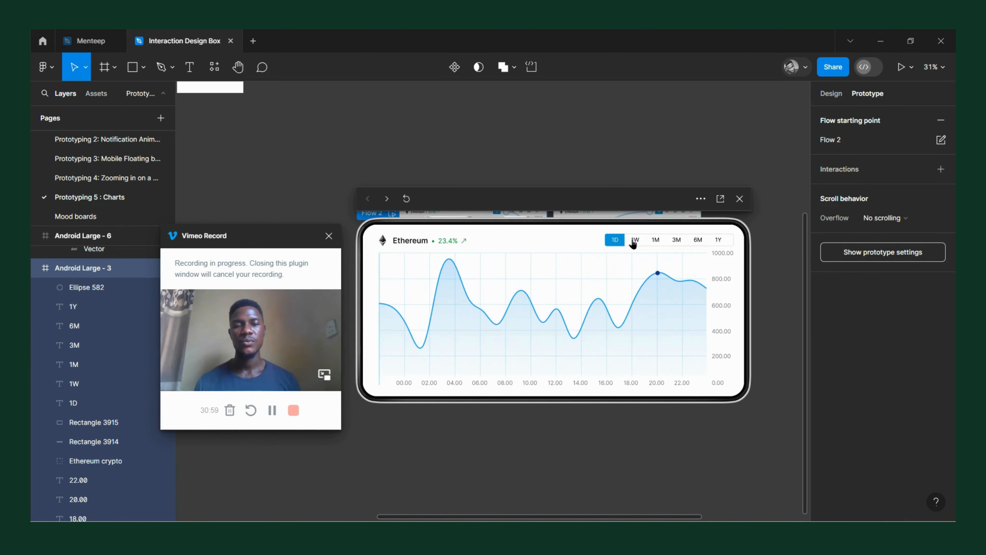
{"action": "left_click", "coordinate": [634, 241]}
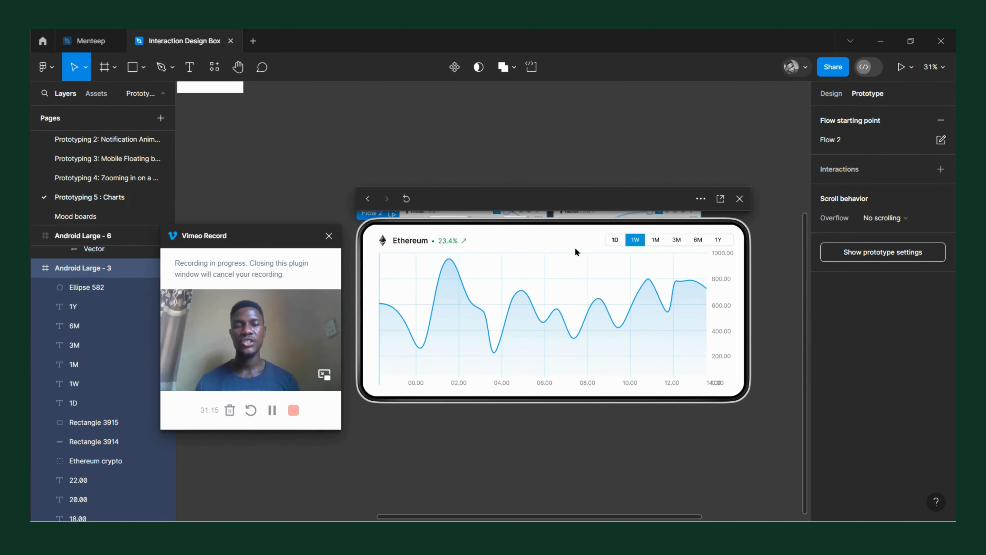
{"action": "left_click", "coordinate": [614, 241]}
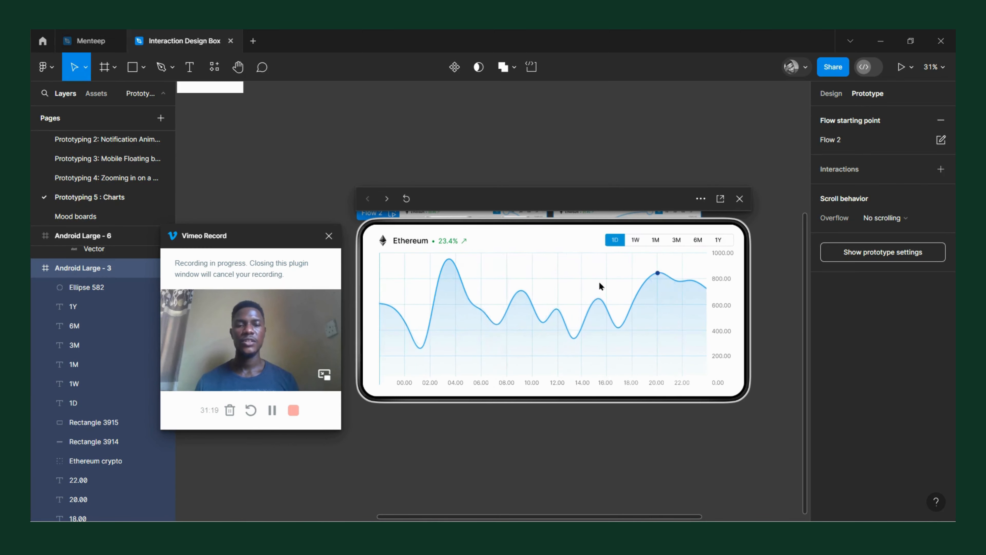
Step: Reposition the prototype preview just below the Android Large - 3 and Android Large - 6 frames so both frames are uncovered
{"action": "left_click_drag", "start_coordinate": [613, 207], "coordinate": [622, 329]}
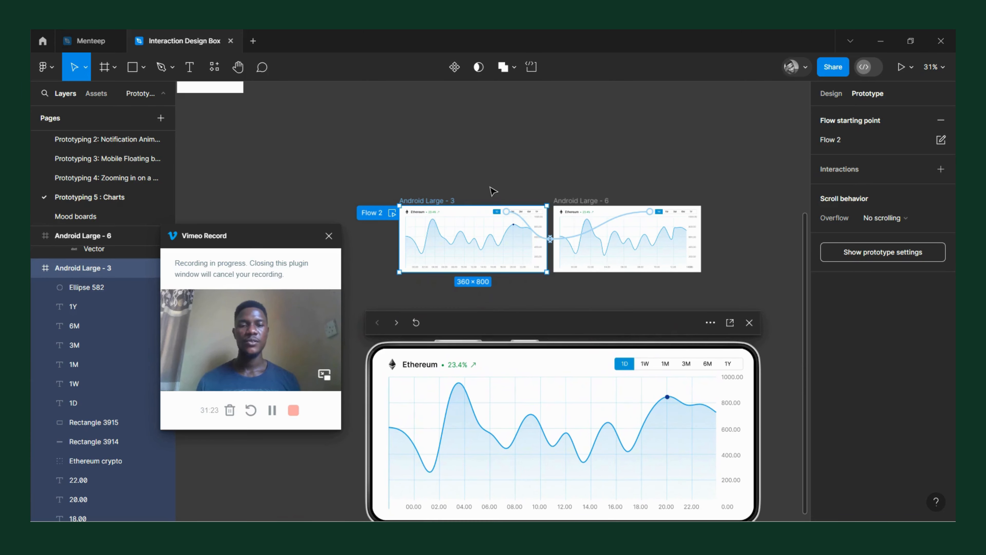
{"action": "scroll", "coordinate": [491, 191], "scroll_direction": "down", "scroll_amount": 4}
{"action": "scroll", "coordinate": [489, 193], "scroll_direction": "up", "scroll_amount": 2}
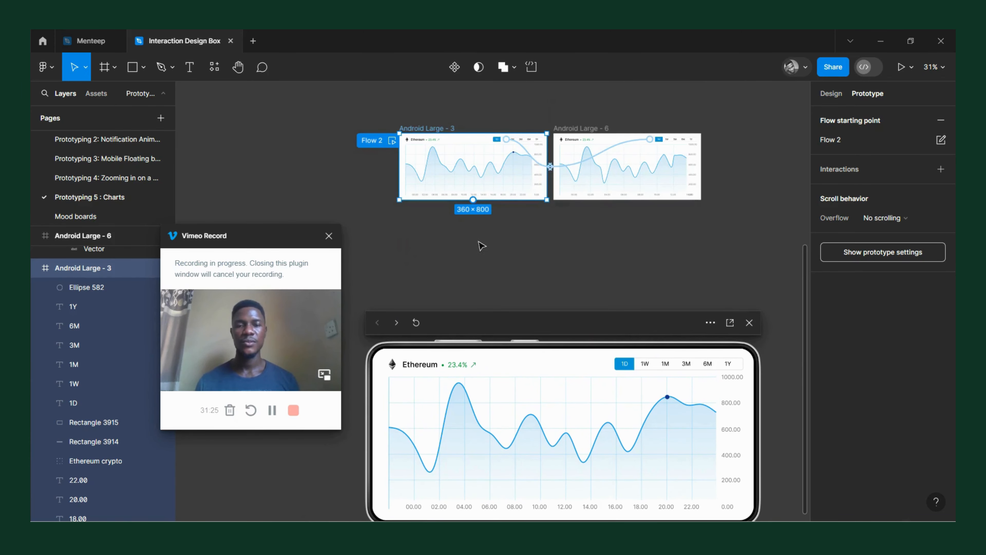
{"action": "left_click_drag", "start_coordinate": [473, 321], "coordinate": [469, 242]}
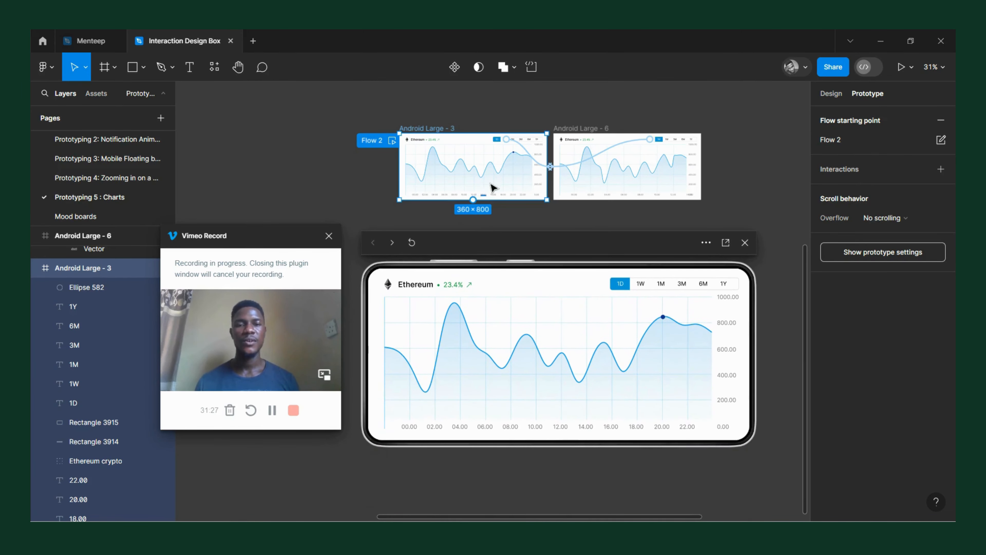
{"action": "scroll", "coordinate": [493, 186], "scroll_direction": "down", "scroll_amount": 2}
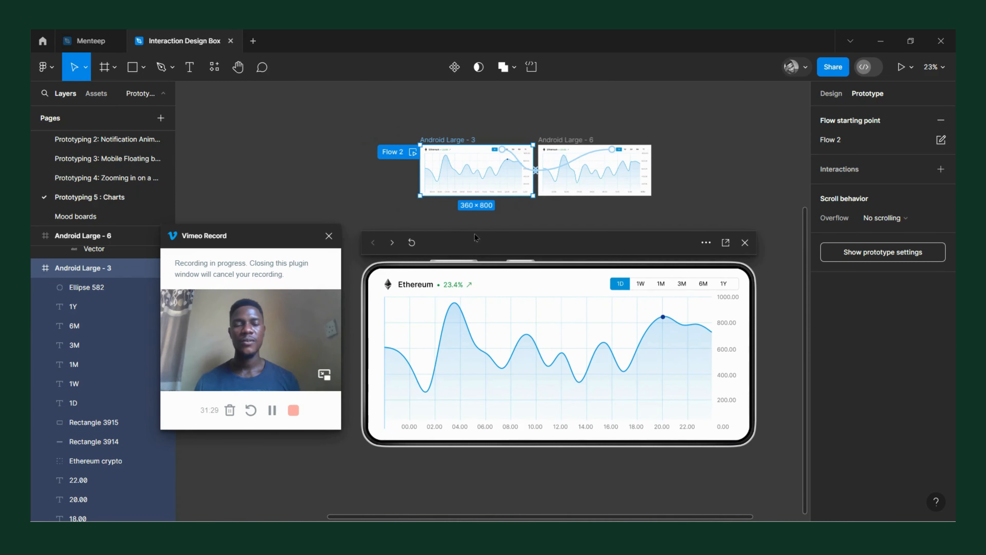